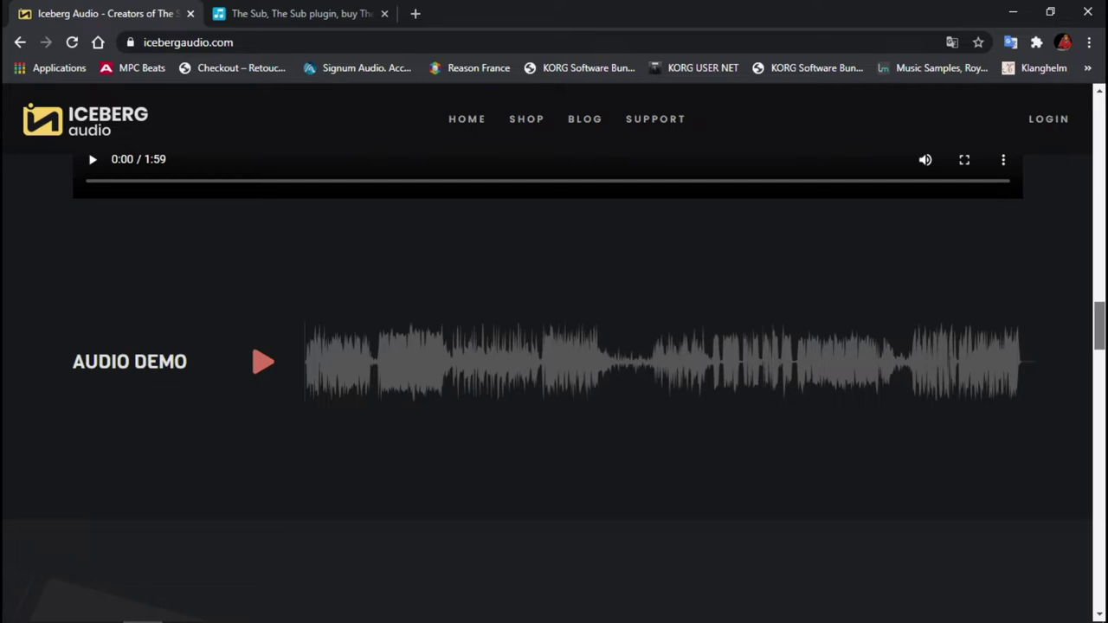
Review The Sub's Drive, Extra Attack and preset sample sections on the Iceberg Audio site, and its Plugin Boutique product page
drag(1101, 322, 1101, 364)
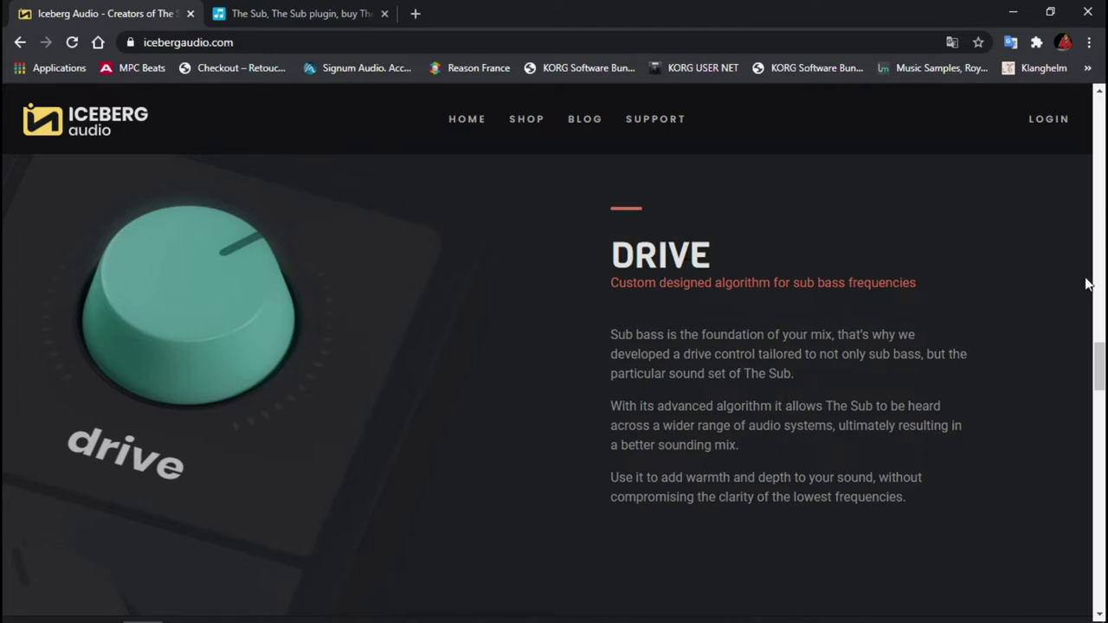
drag(1099, 365, 1102, 404)
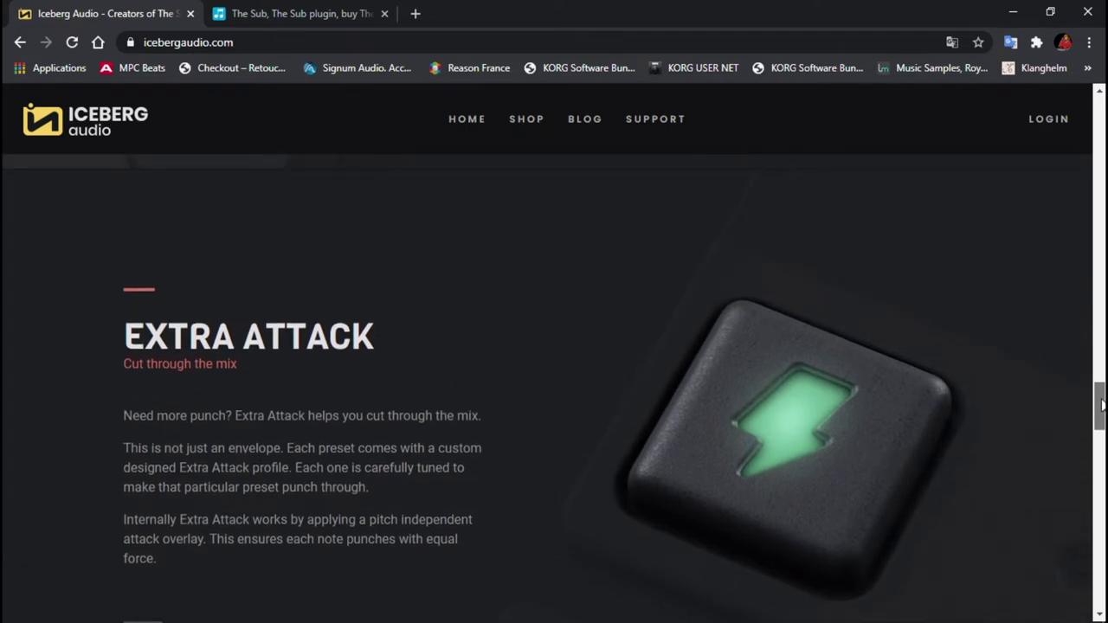
drag(1102, 405, 1100, 516)
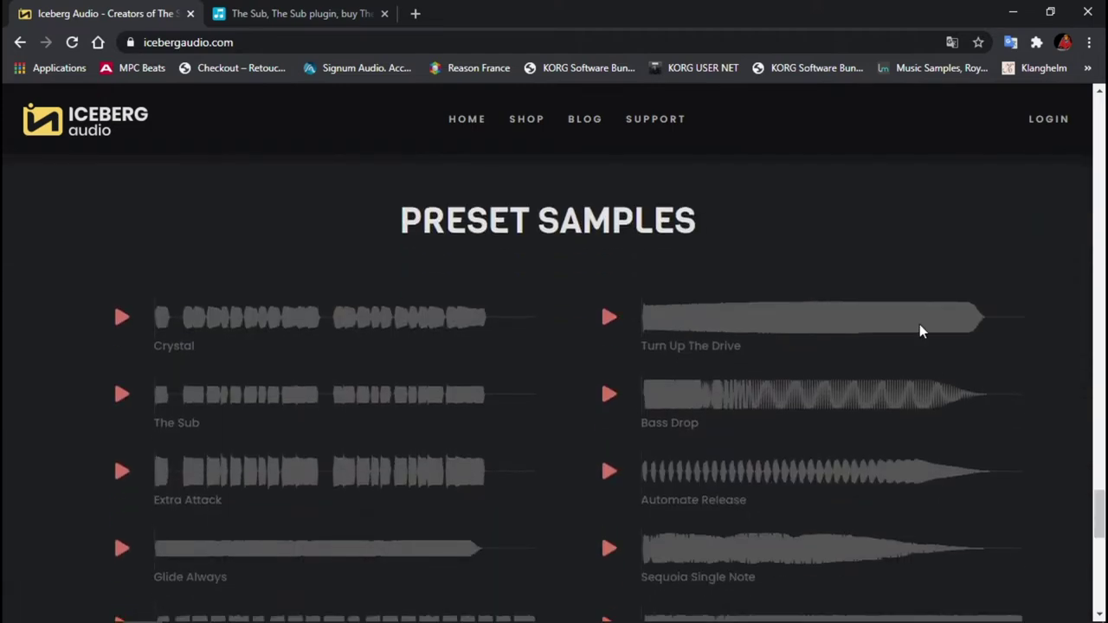
click(319, 14)
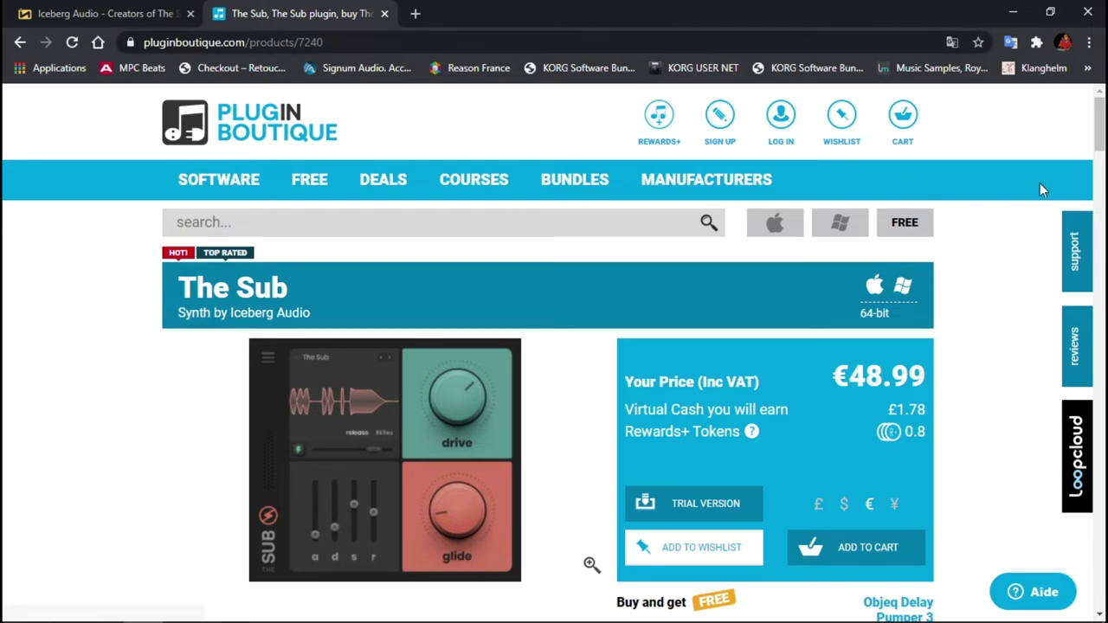
mouse_move(1099, 129)
mouse_down()
mouse_move(1099, 180)
mouse_move(1099, 134)
mouse_up()
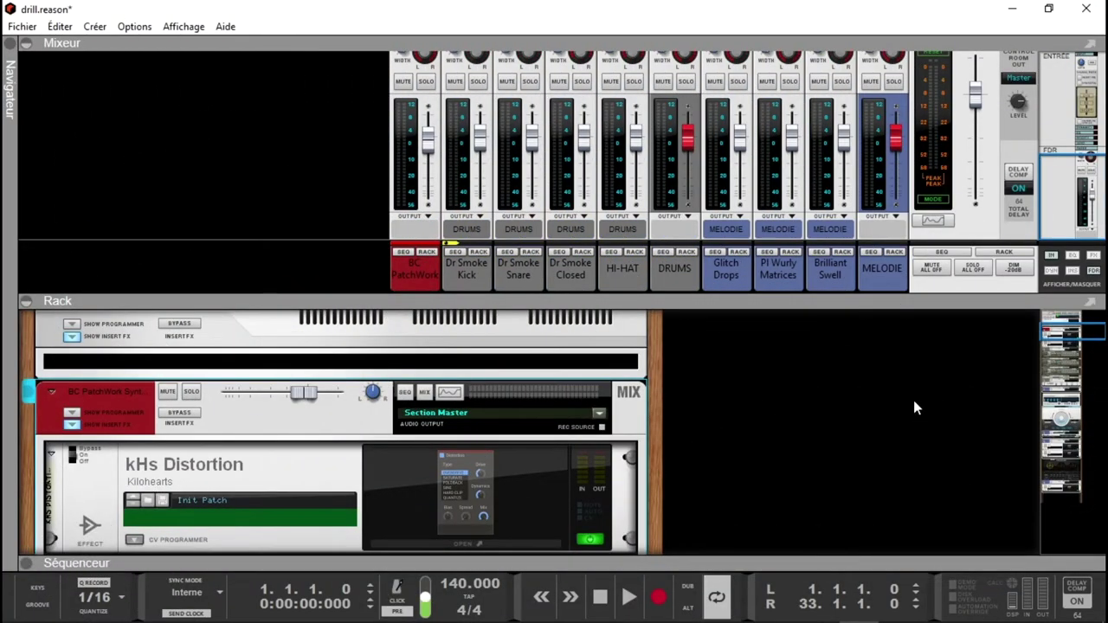
In the drill.reason project in Reason, hide the mixer and sequencer so that only the rack is displayed
click(26, 43)
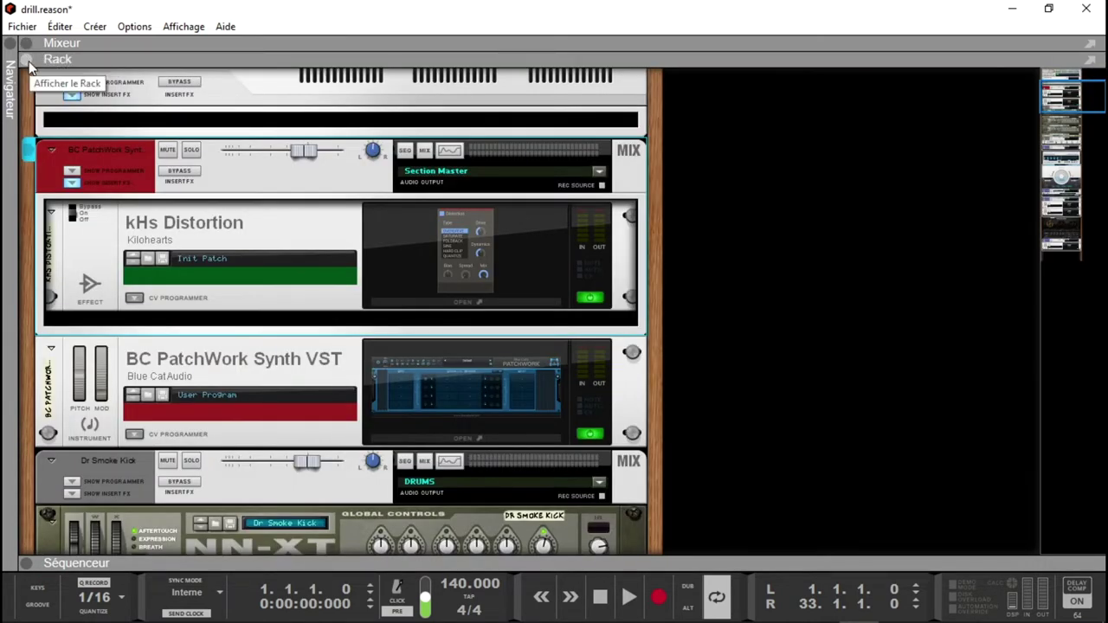
click(26, 59)
click(26, 44)
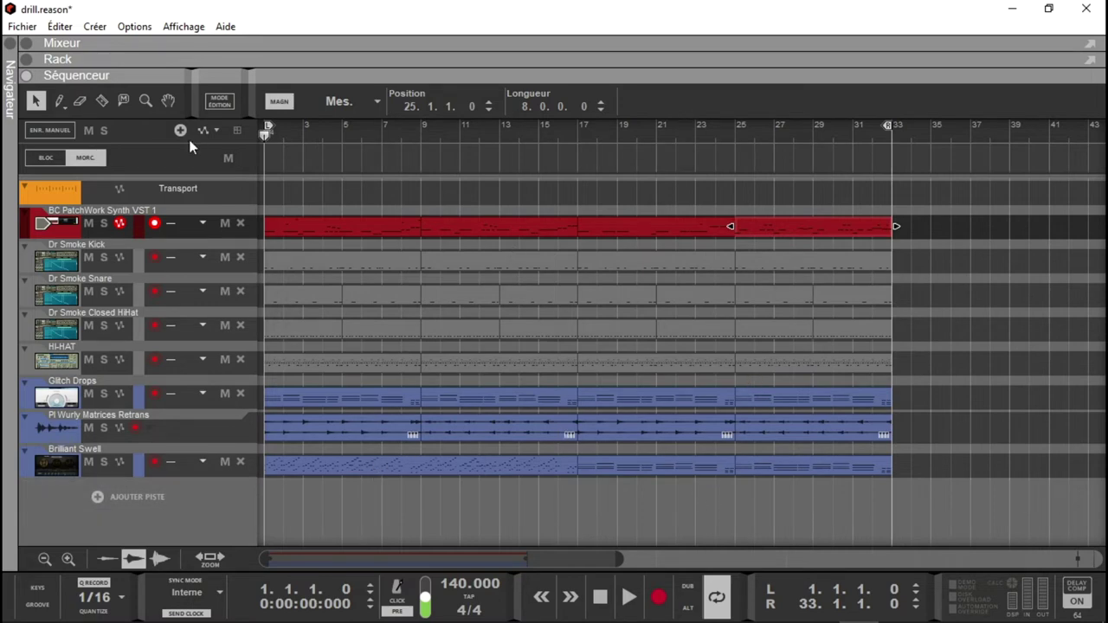
click(27, 59)
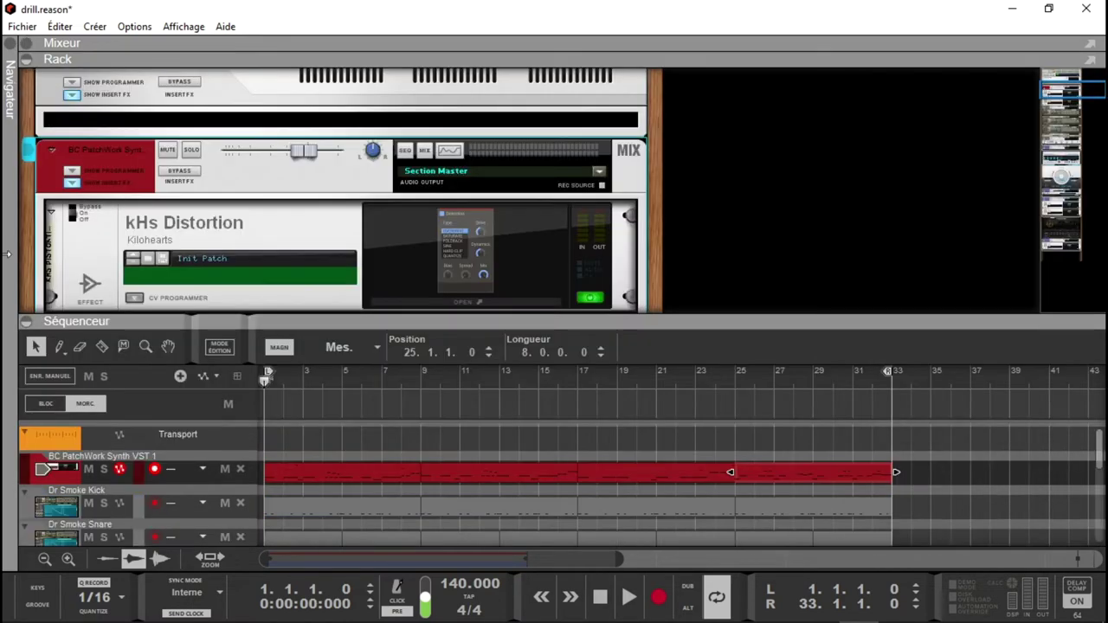
click(27, 321)
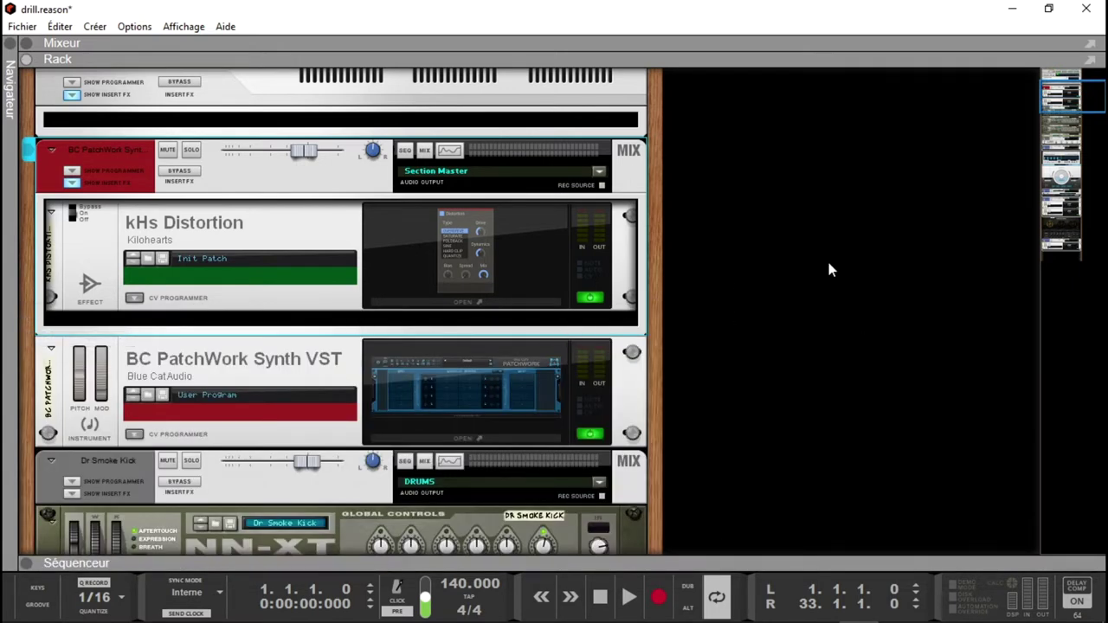
Open the BC PatchWork Synth VST device and the editor of The Sub in its first parallel chain
drag(1078, 89, 1077, 97)
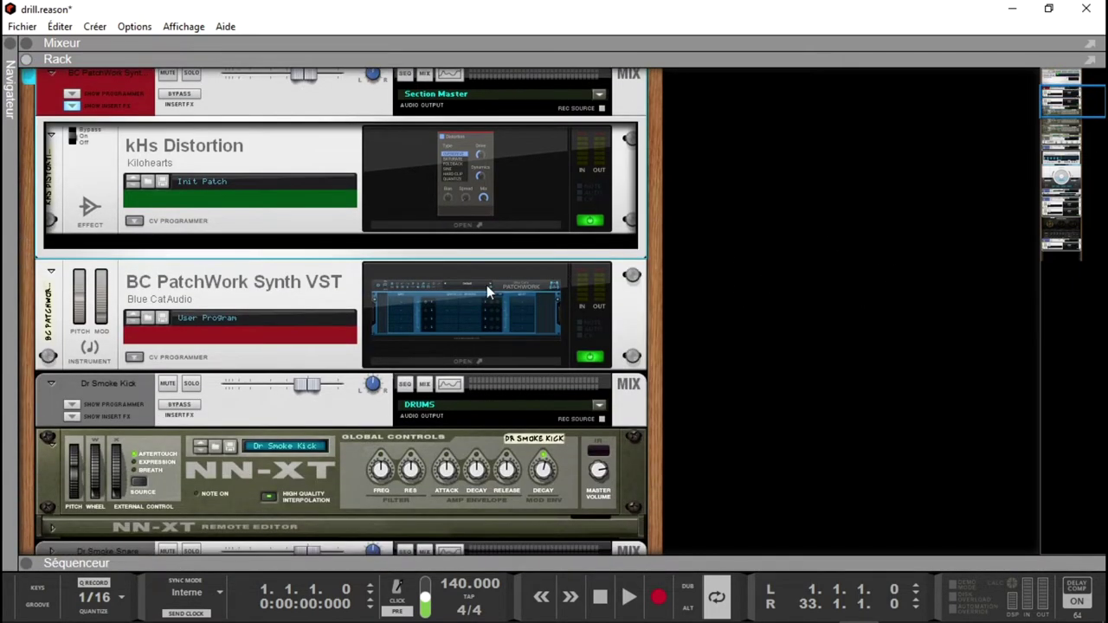
click(470, 314)
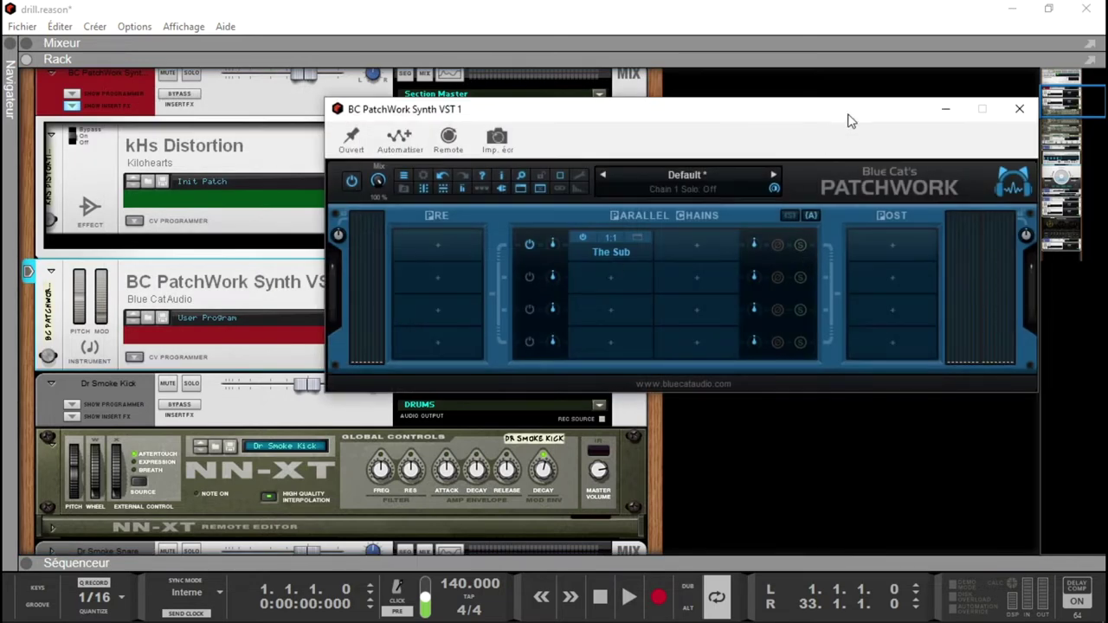
drag(840, 112, 762, 99)
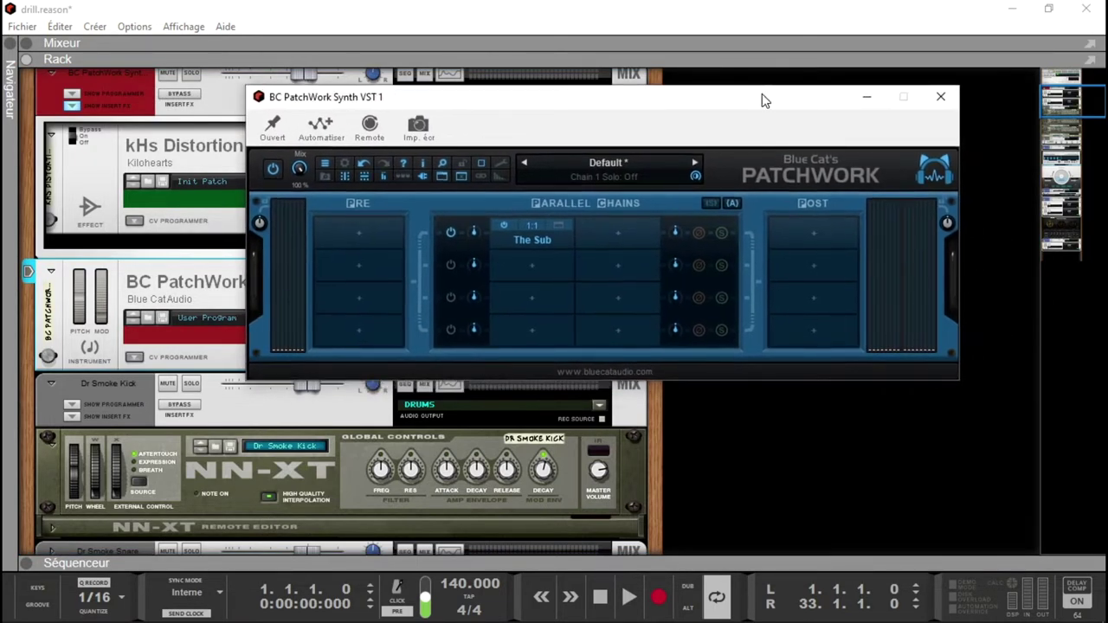
click(559, 226)
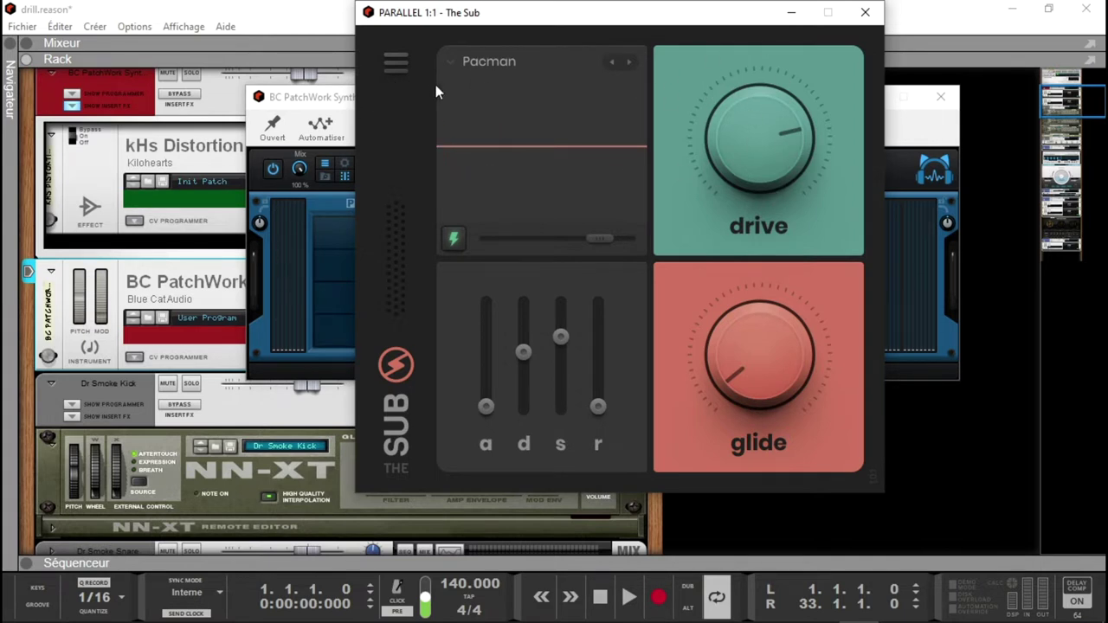
Examine the Glide and Pitch Bend options in The Sub's settings, and leave them without choosing anything
click(394, 64)
mouse_move(398, 106)
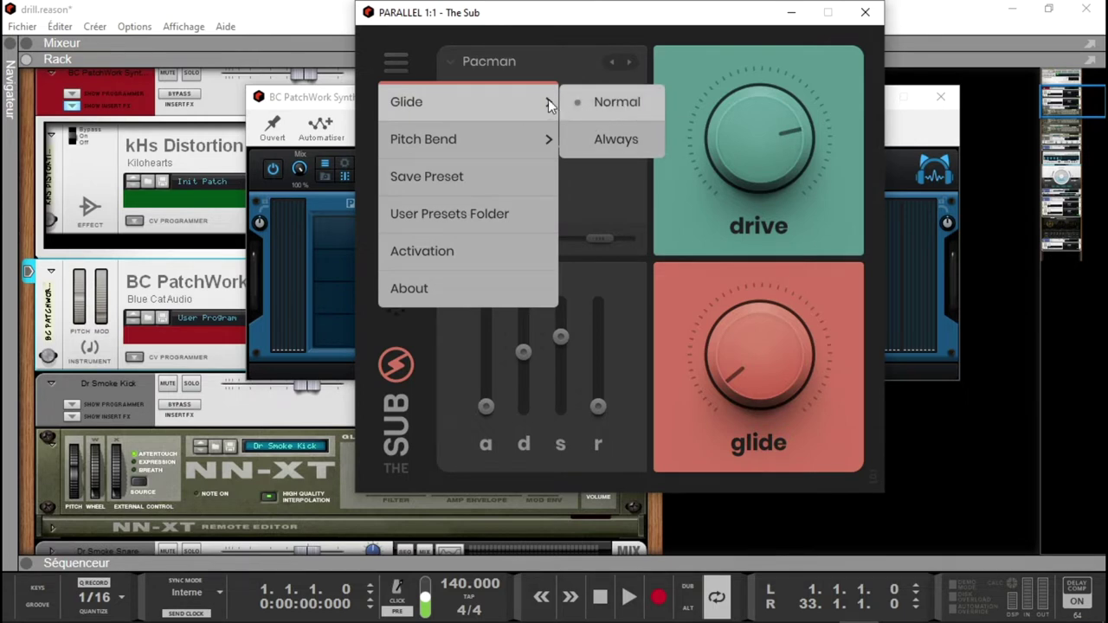
mouse_move(458, 144)
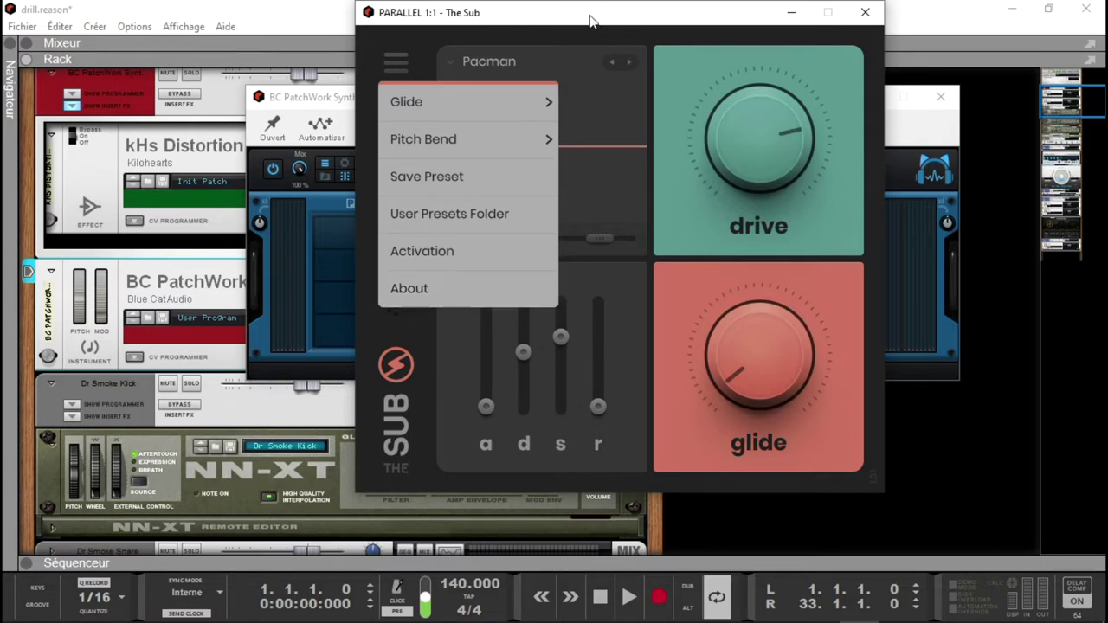
click(473, 54)
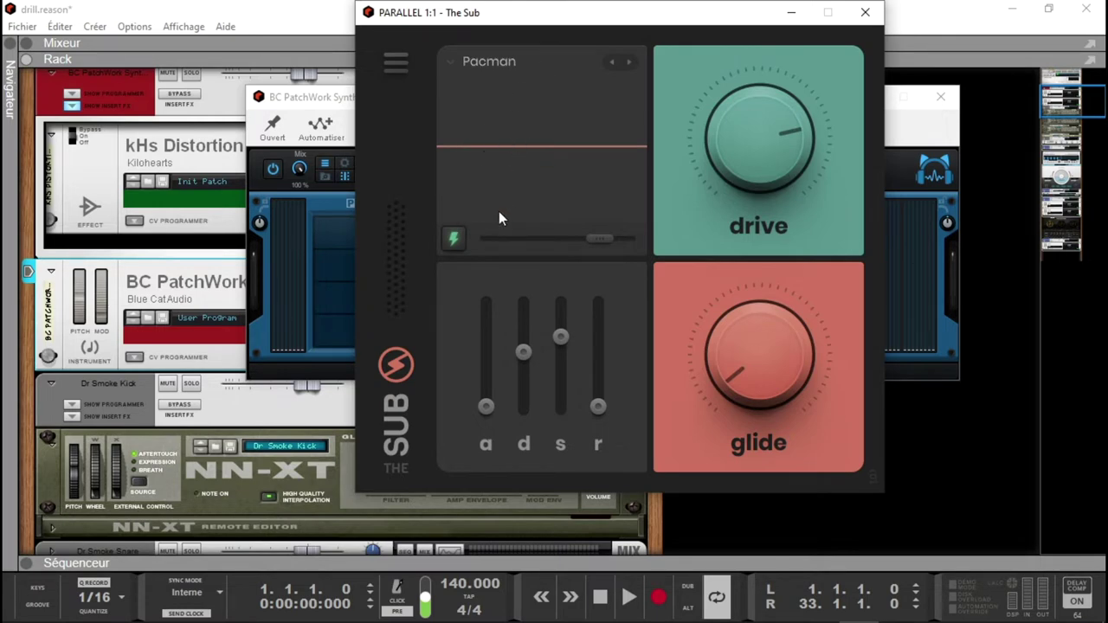
Show the sequencer below the rack and select the BC PatchWork Synth VST 1 track for playing
click(27, 563)
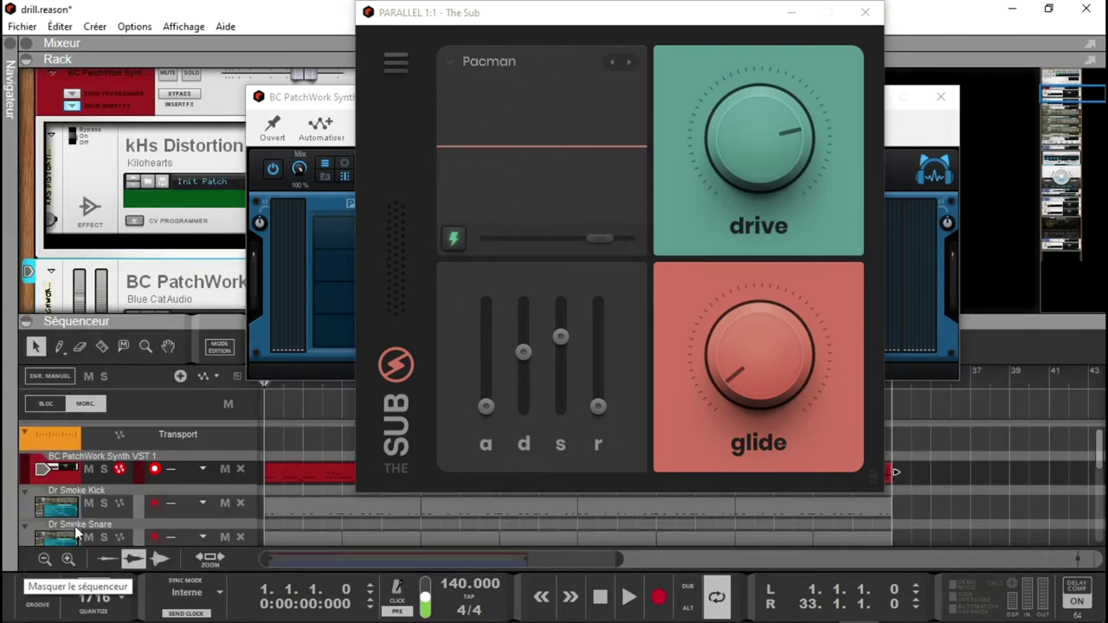
click(73, 476)
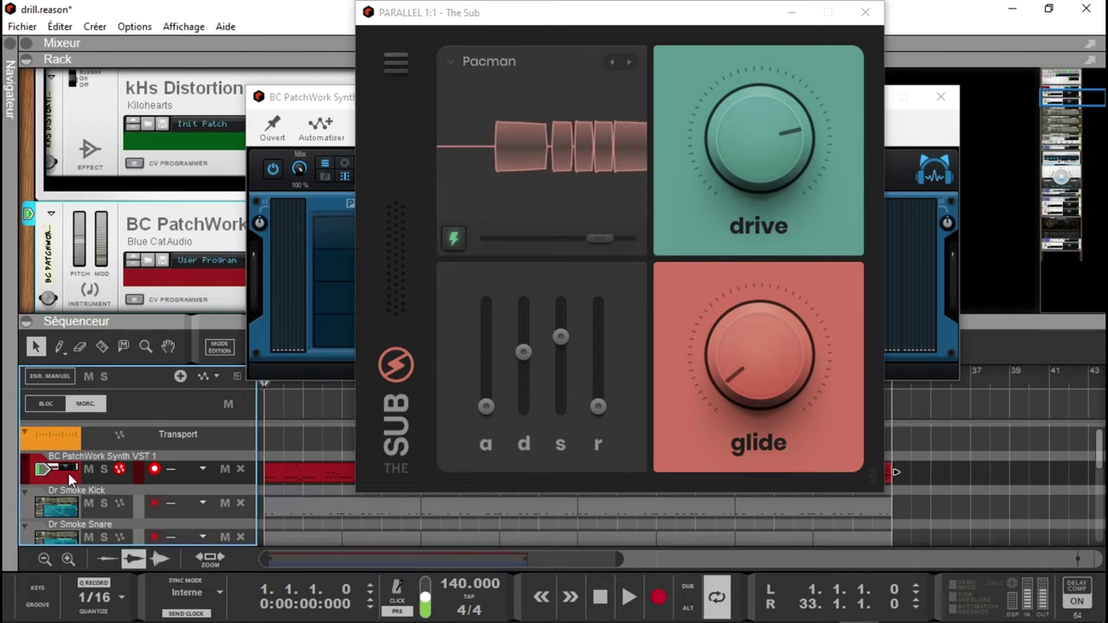
Browse The Sub's presets to the end of the list and check the filter choices, closing the browser without picking one
click(484, 61)
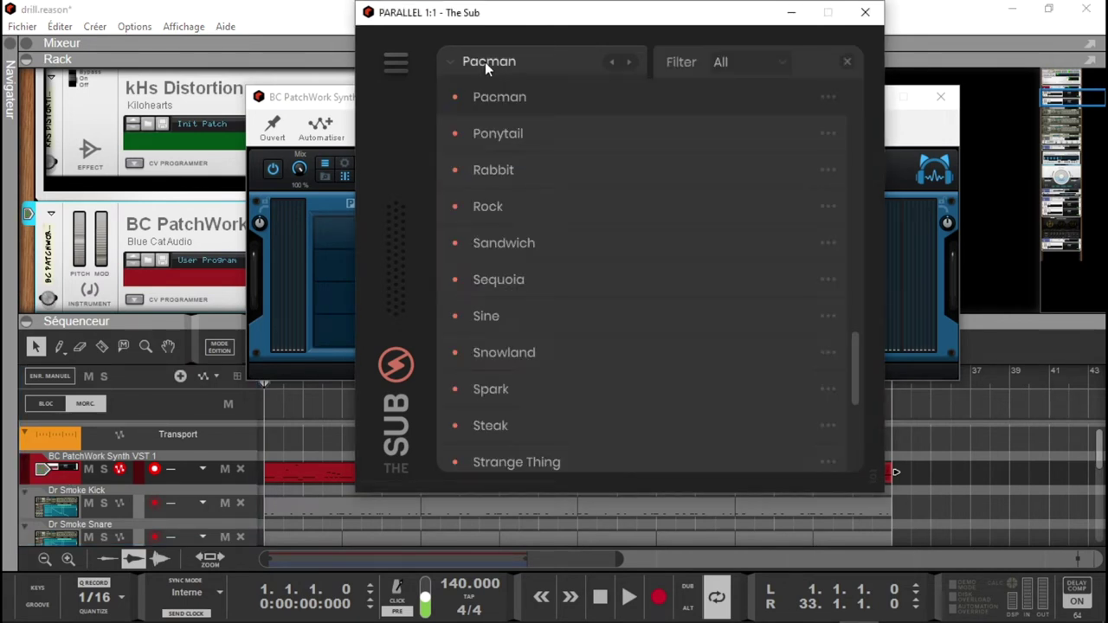
drag(856, 362, 872, 440)
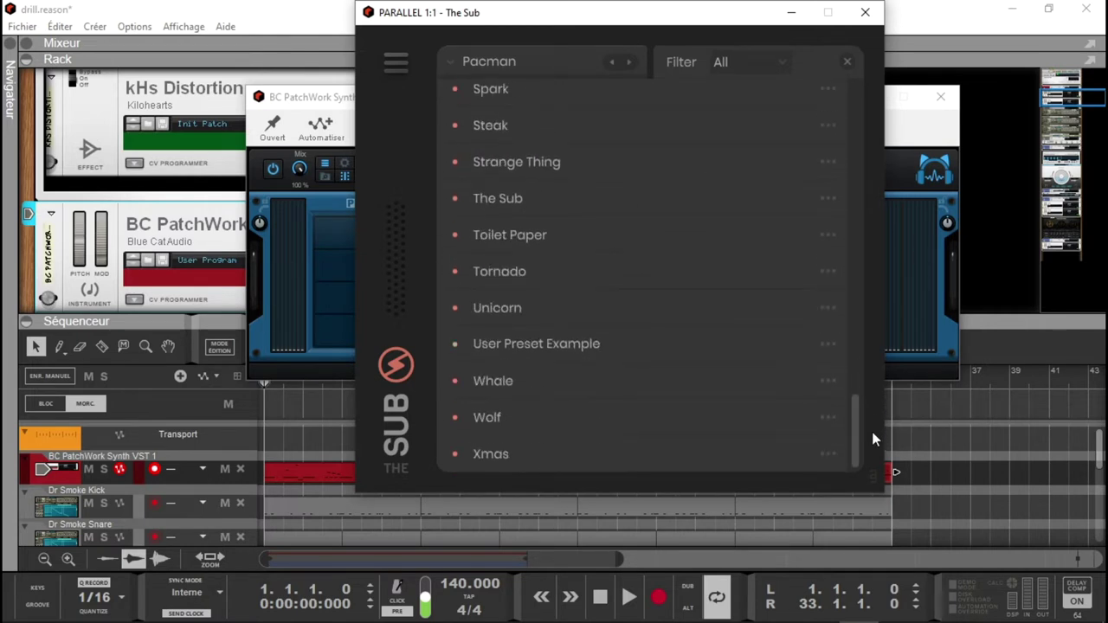
click(722, 73)
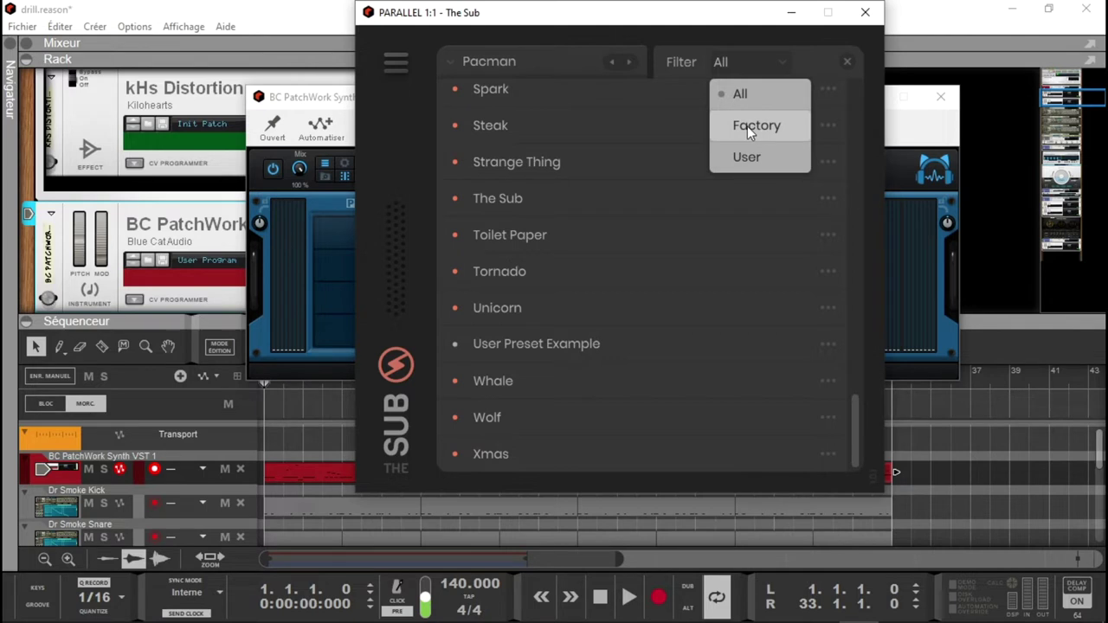
click(781, 38)
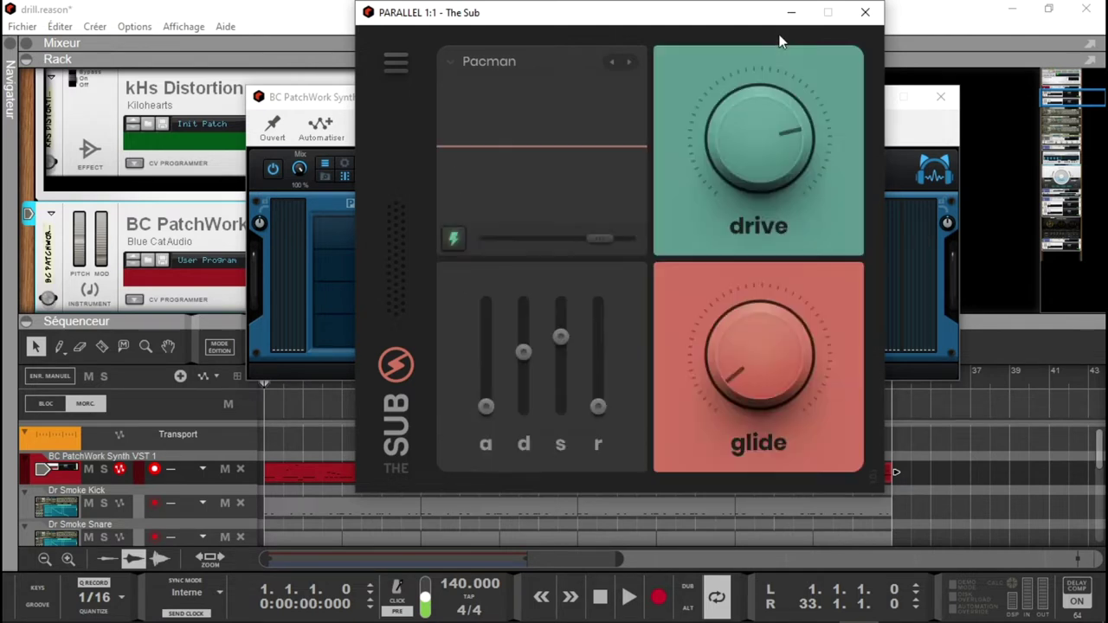
Try The Sub's drive at its minimum and at 80%, and leave it at its maximum
drag(779, 132, 793, 409)
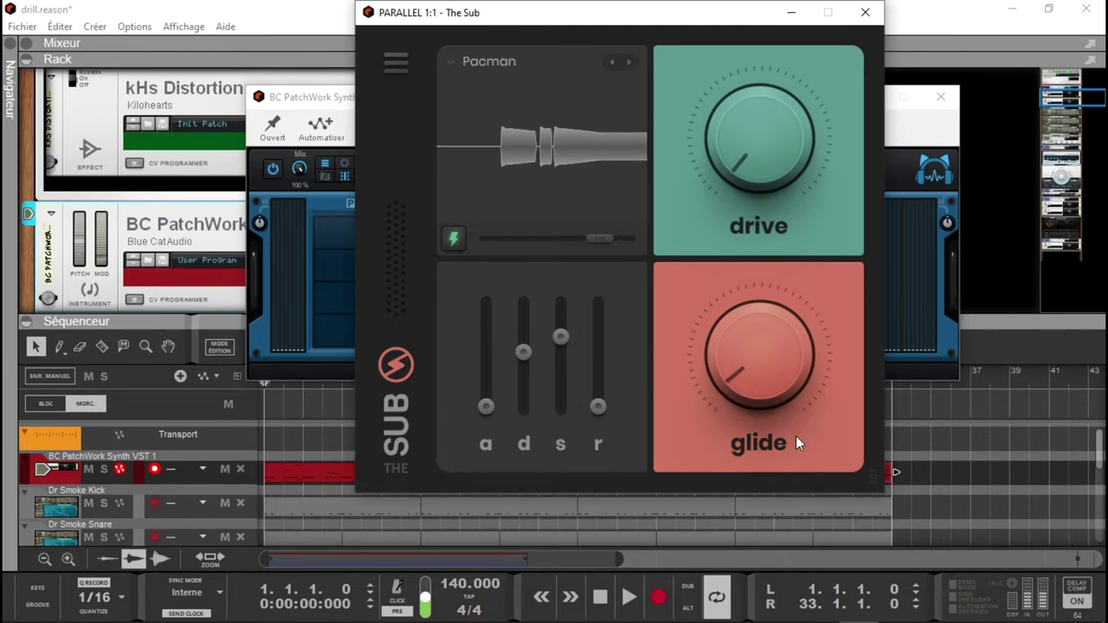
drag(795, 164, 751, 7)
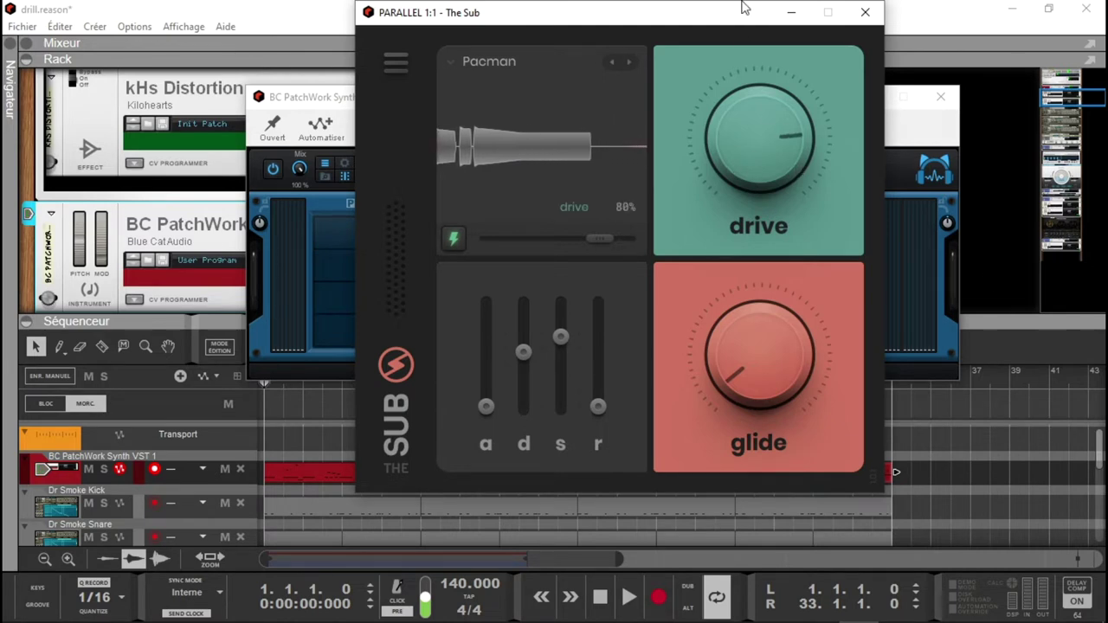
drag(744, 135, 746, 29)
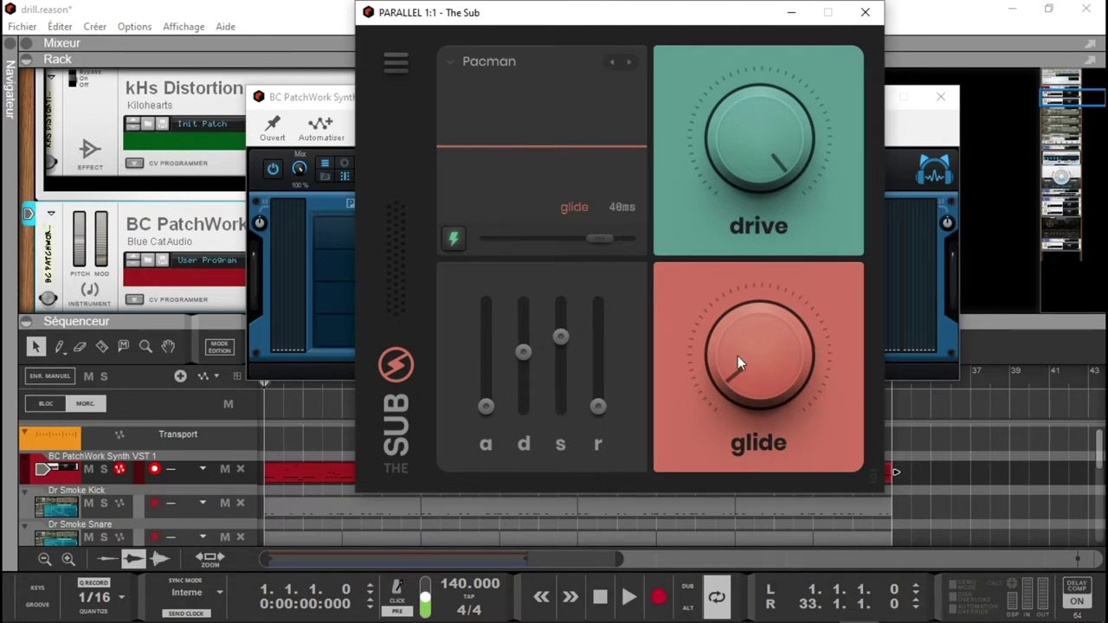
Try The Sub's glide at its minimum, 70 ms, 1.00 s and 230 ms, and set it back to 40 ms
drag(738, 356, 741, 446)
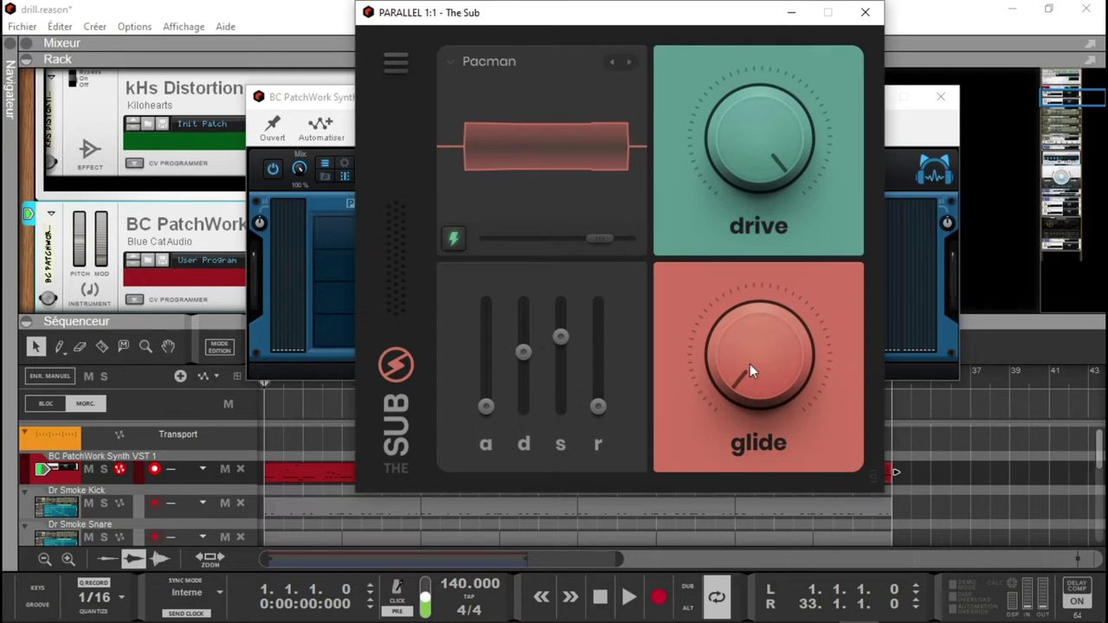
scroll(735, 366, up, 5)
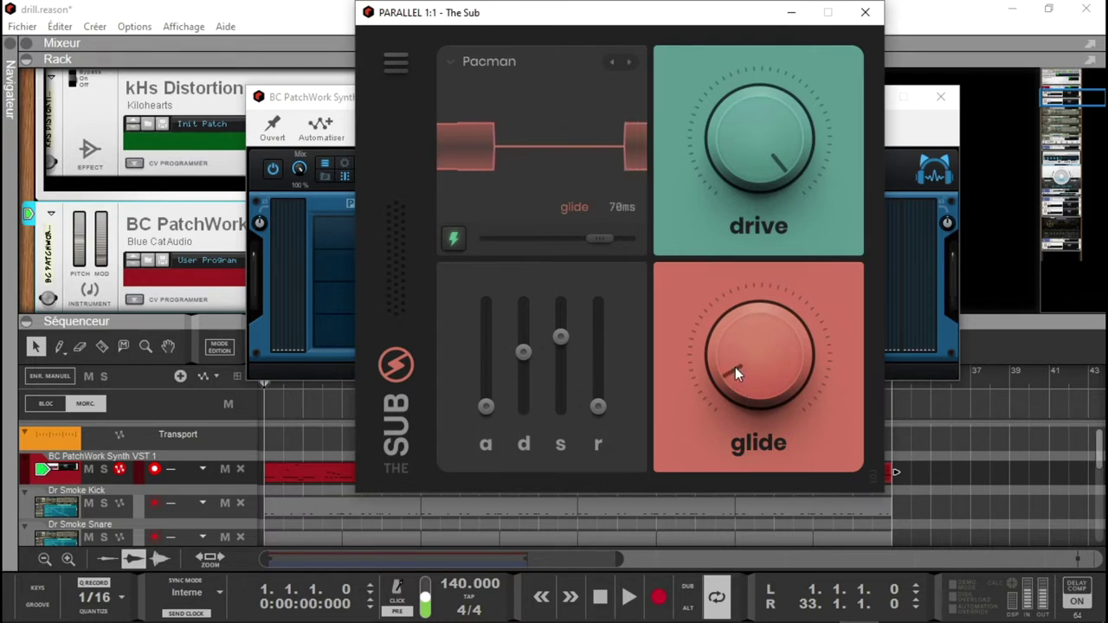
scroll(735, 367, down, 2)
scroll(735, 373, down, 1)
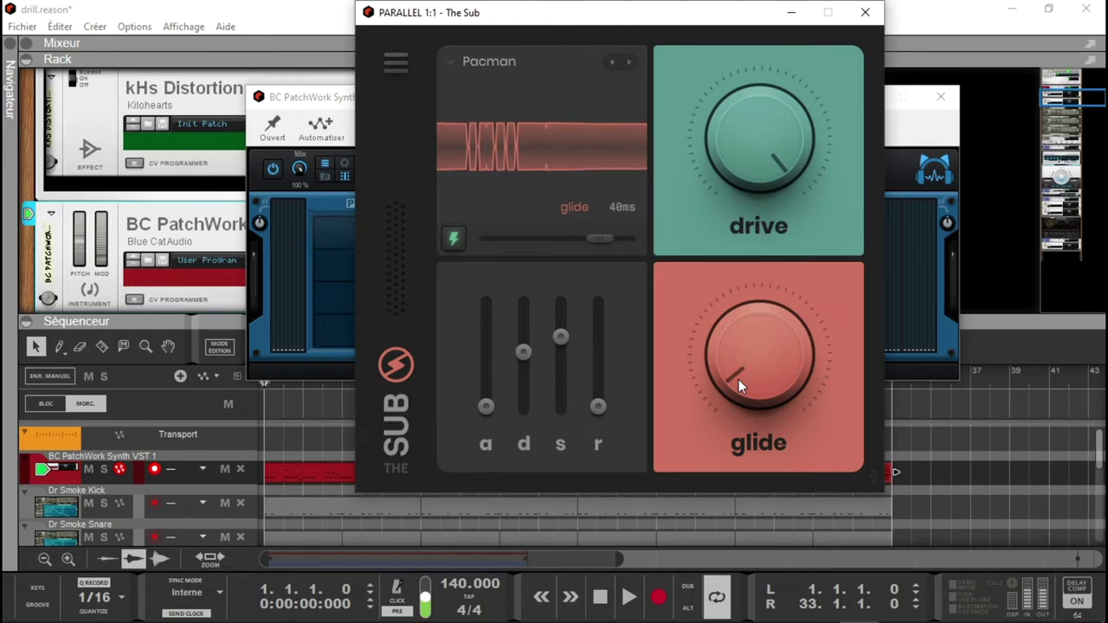
drag(739, 379, 744, 234)
drag(742, 379, 747, 315)
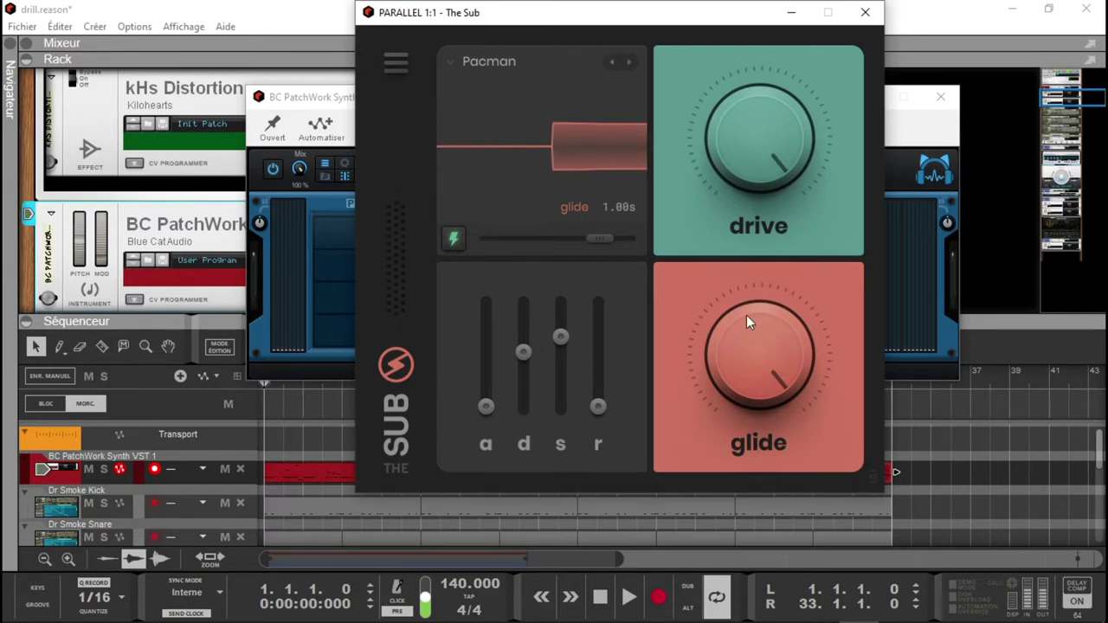
drag(746, 315, 787, 515)
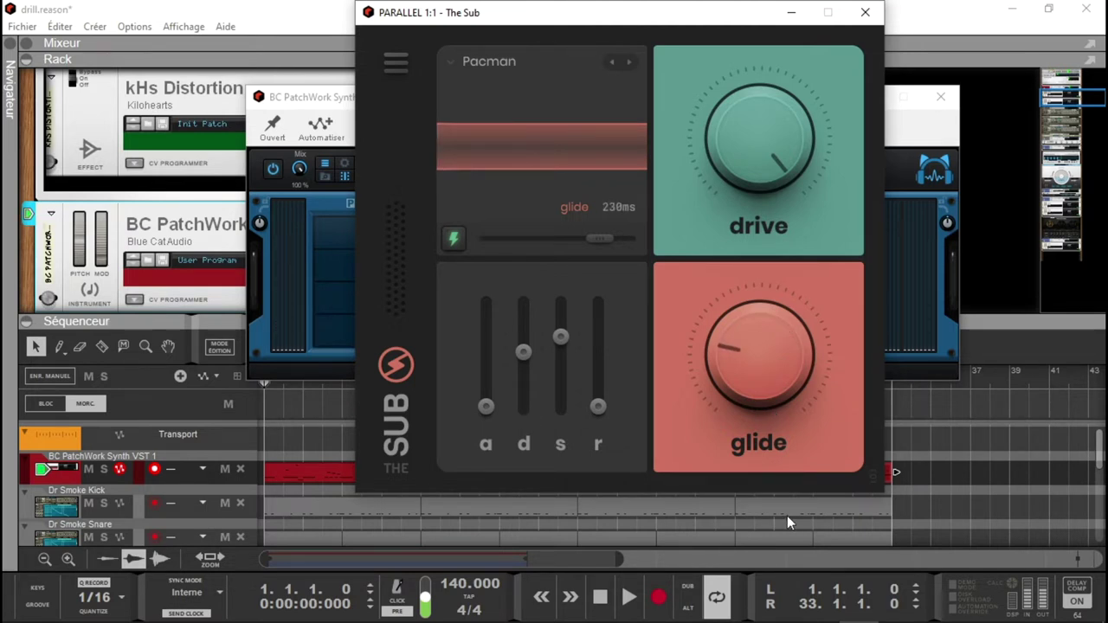
drag(761, 371, 759, 397)
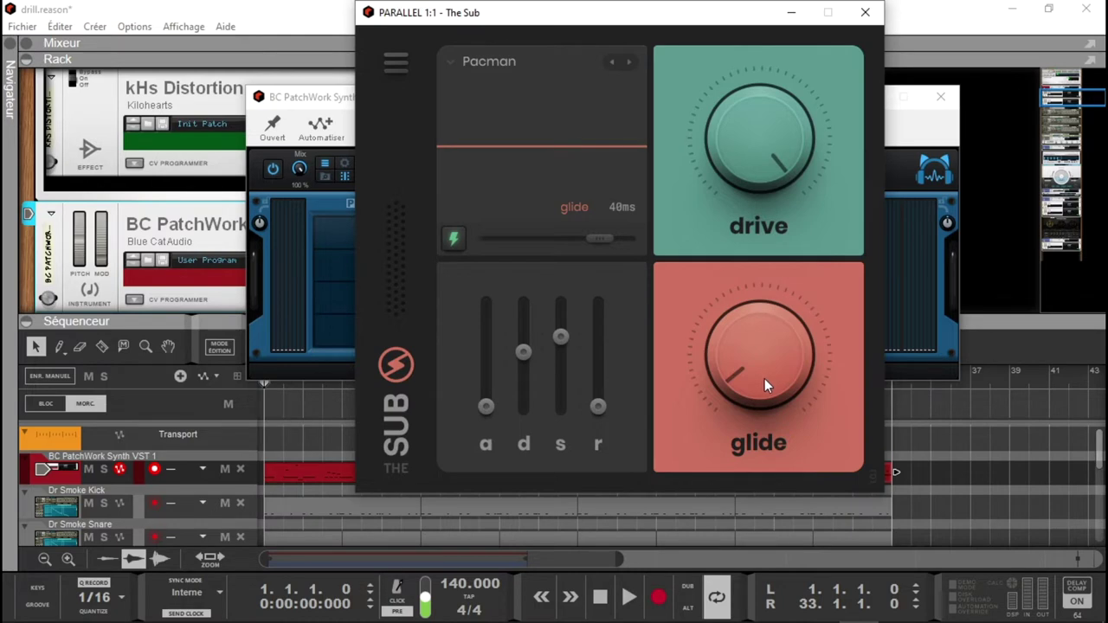
Close The Sub and BC PatchWork Synth windows, and view the kHs Distortion effect's settings before closing it too
click(864, 12)
click(940, 99)
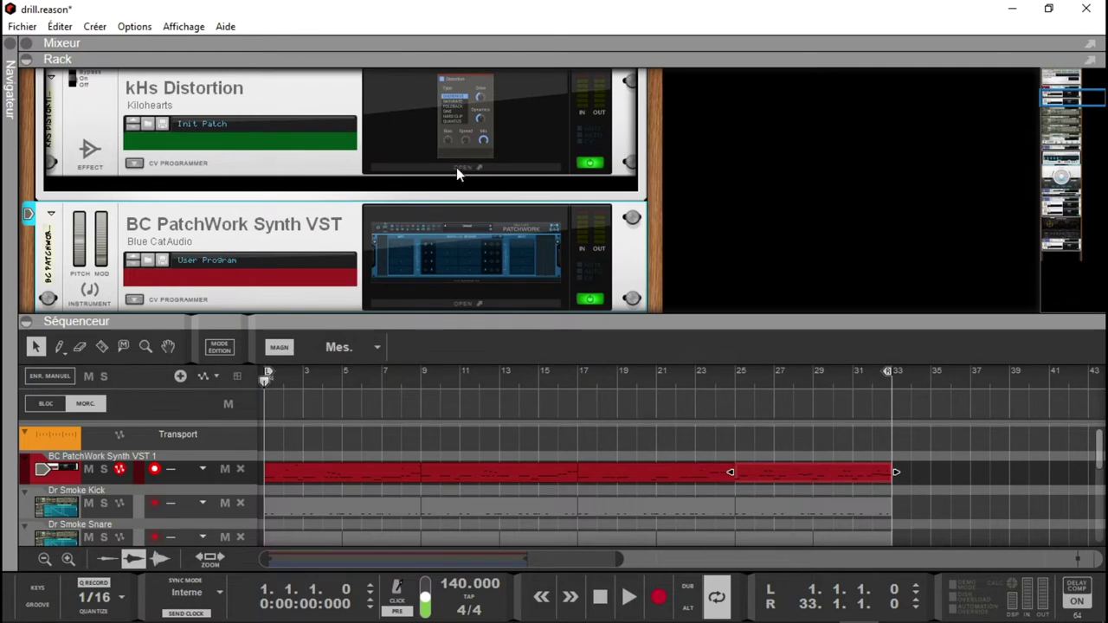
click(457, 167)
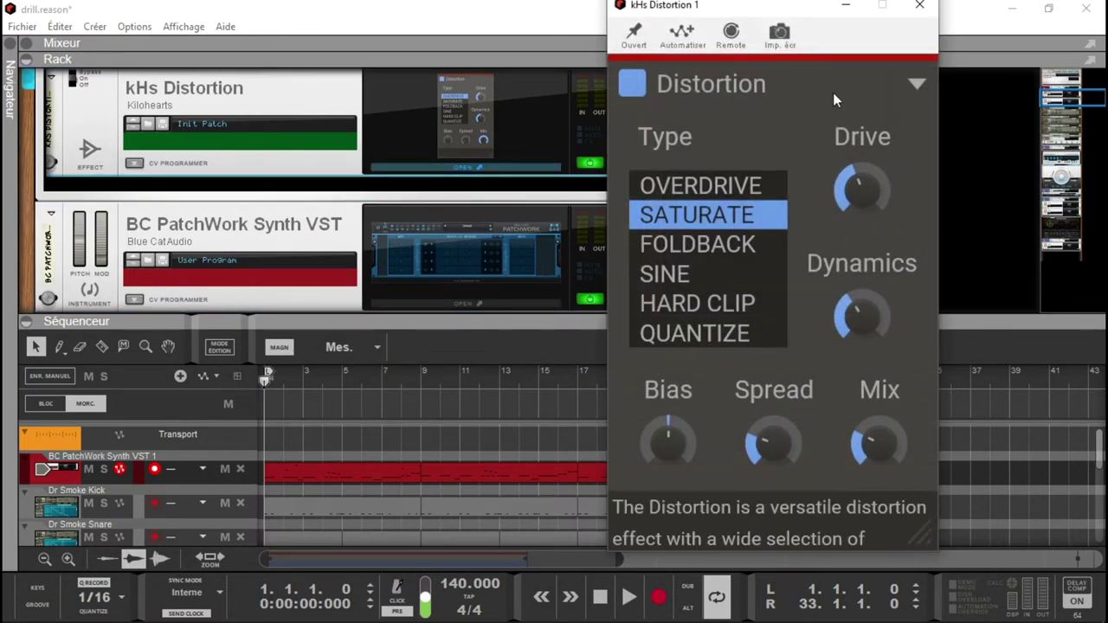
click(920, 9)
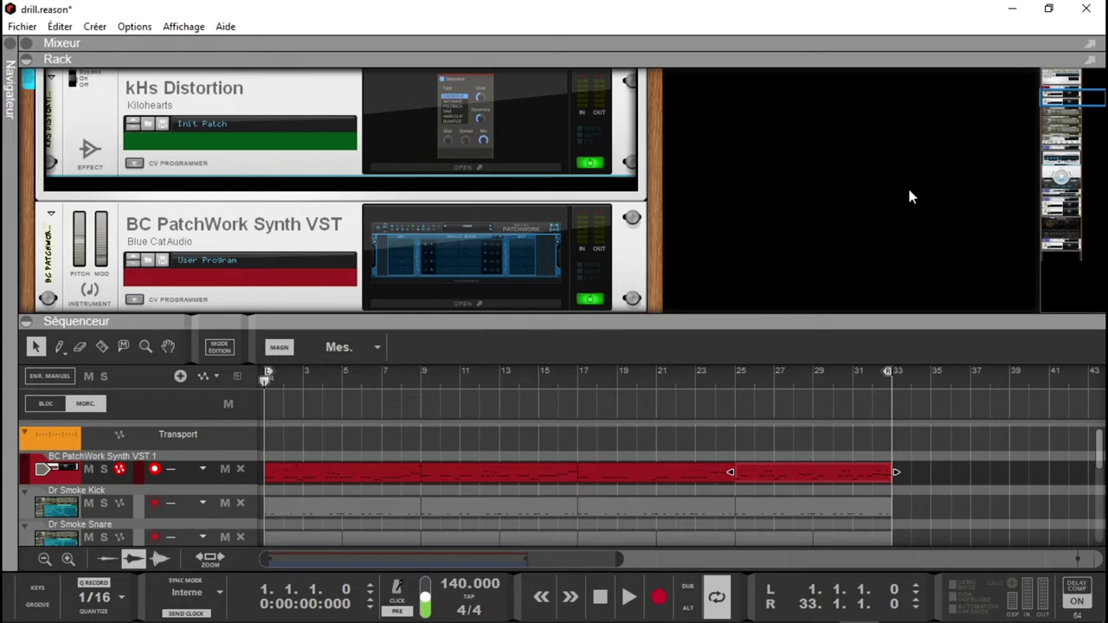
Play the project from bar 1 to hear the bass with the full beat
key(space)
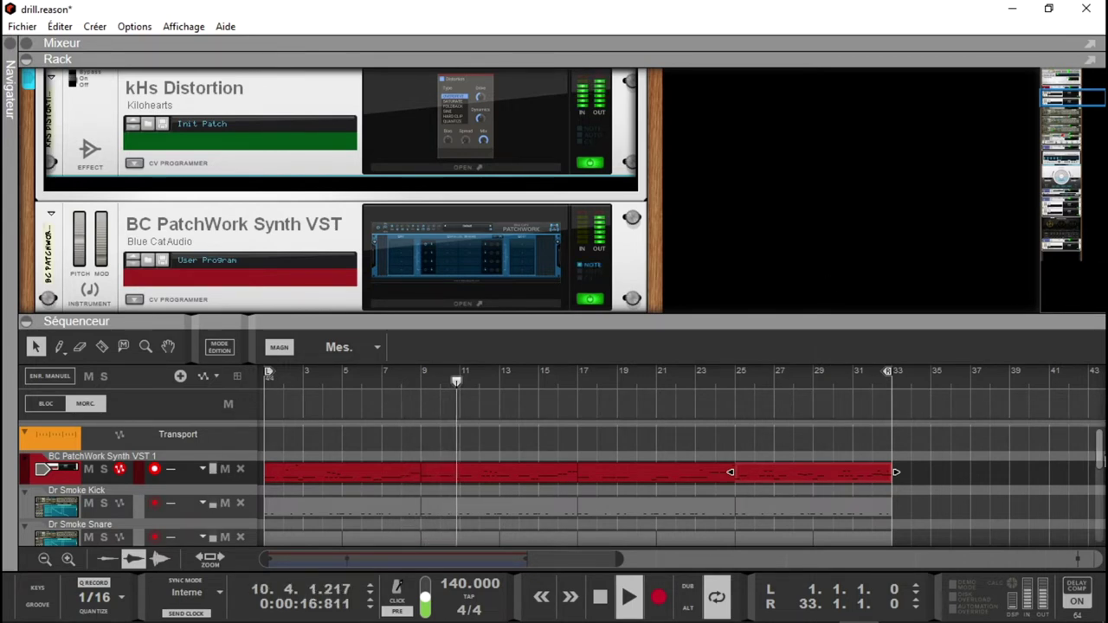
Look through the tracks down to Brilliant Swell while the beat plays, enlarge the sequencer area and stop playback
scroll(1101, 447, down, 5)
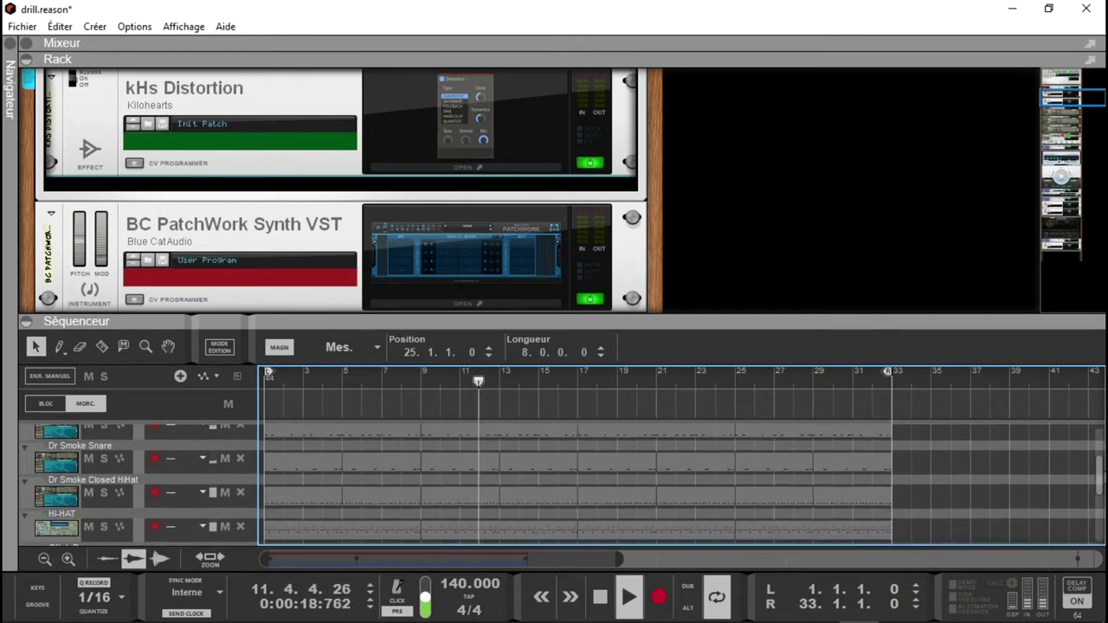
scroll(572, 484, down, 3)
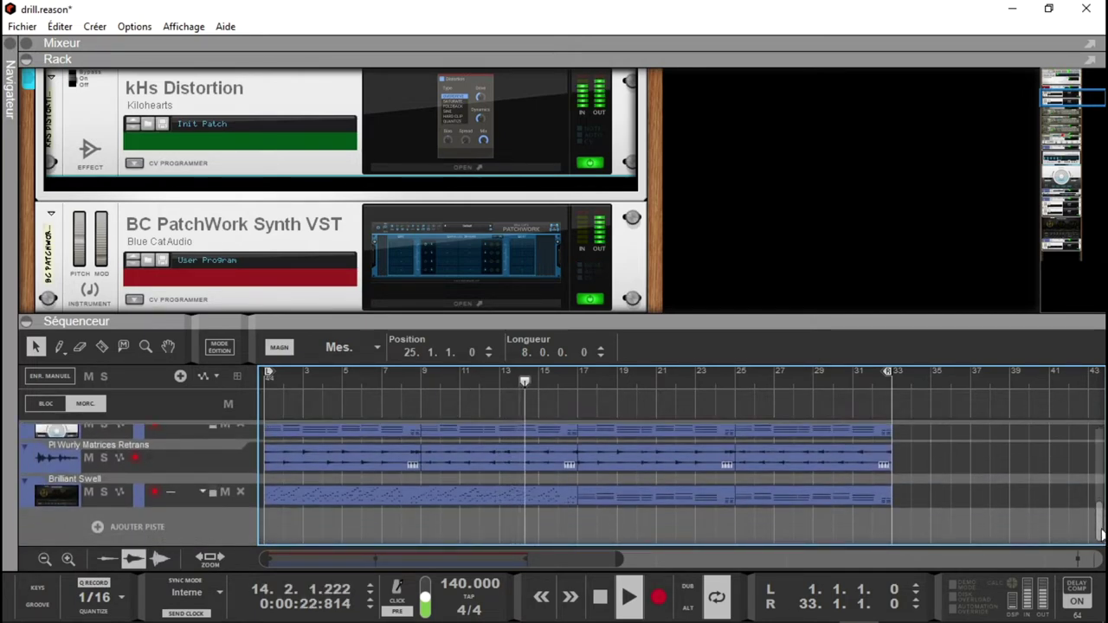
scroll(1095, 509, up, 3)
scroll(1092, 502, down, 2)
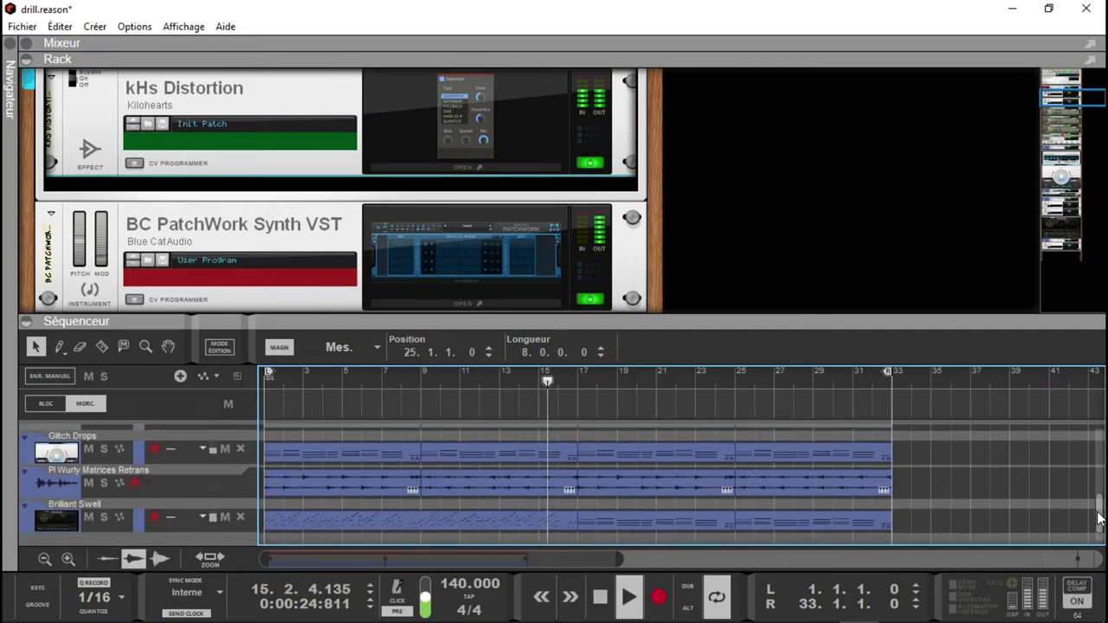
drag(751, 313, 744, 226)
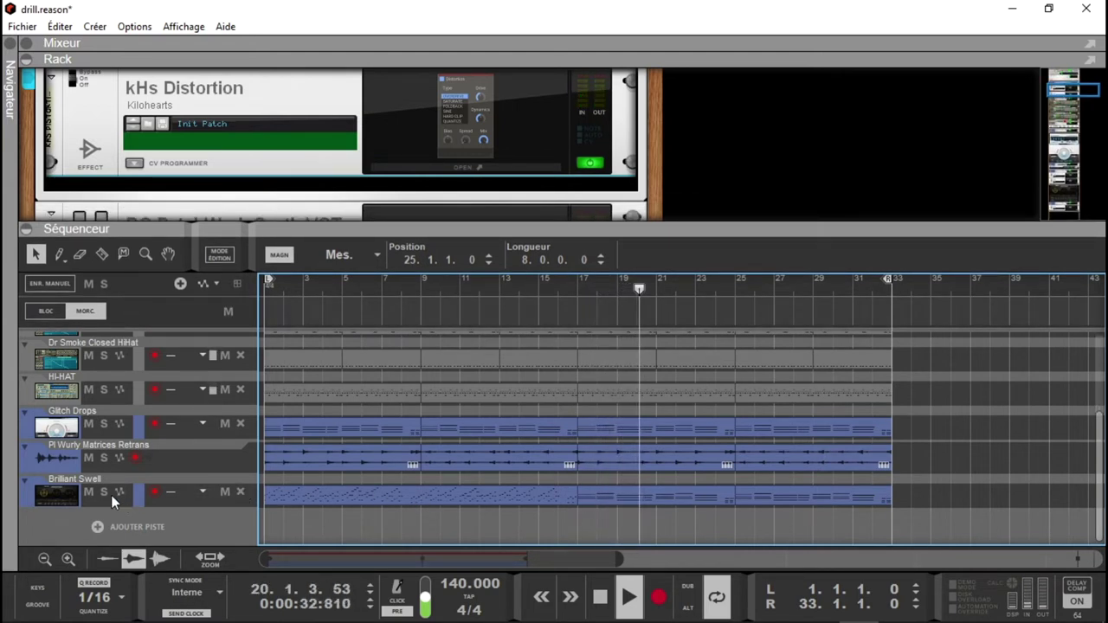
key(space)
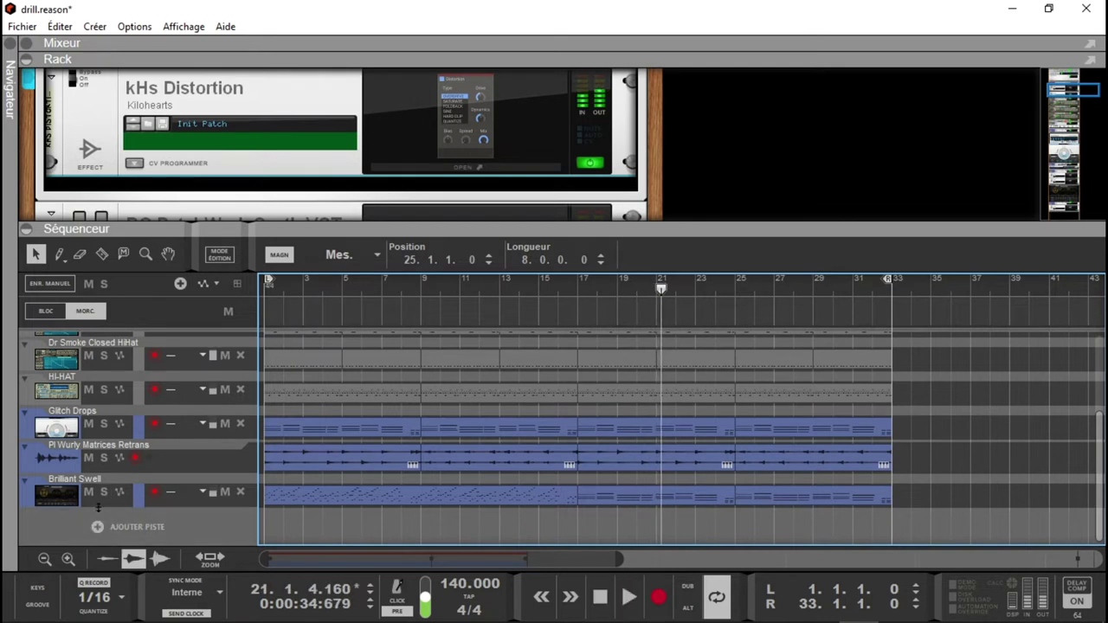
Solo the Brilliant Swell track and listen to it from bar 1 and from bar 17
click(103, 493)
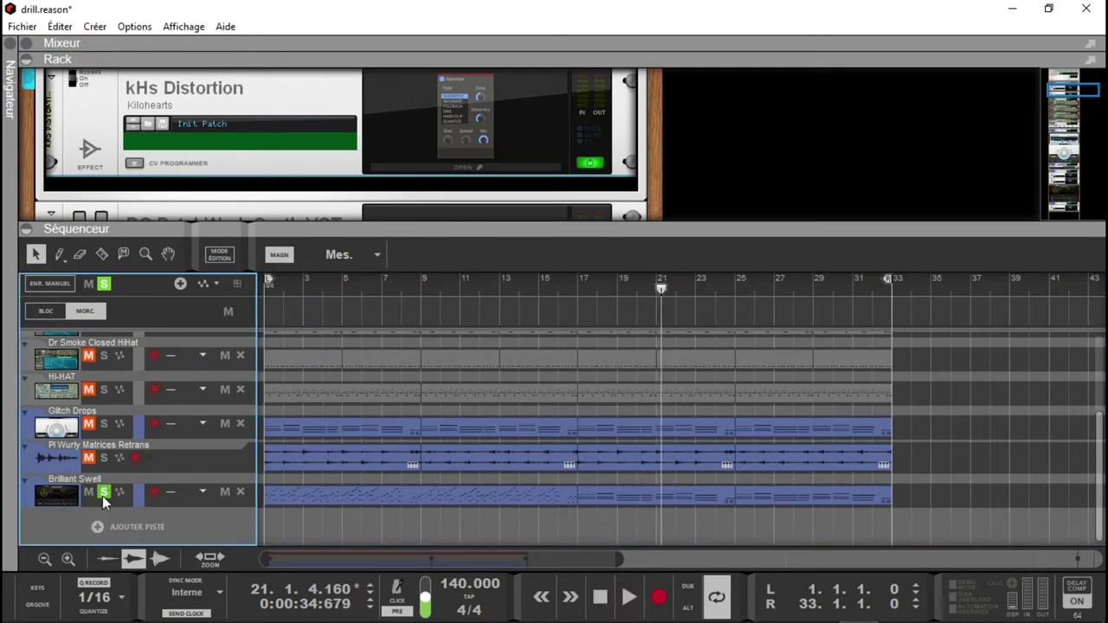
key(Home)
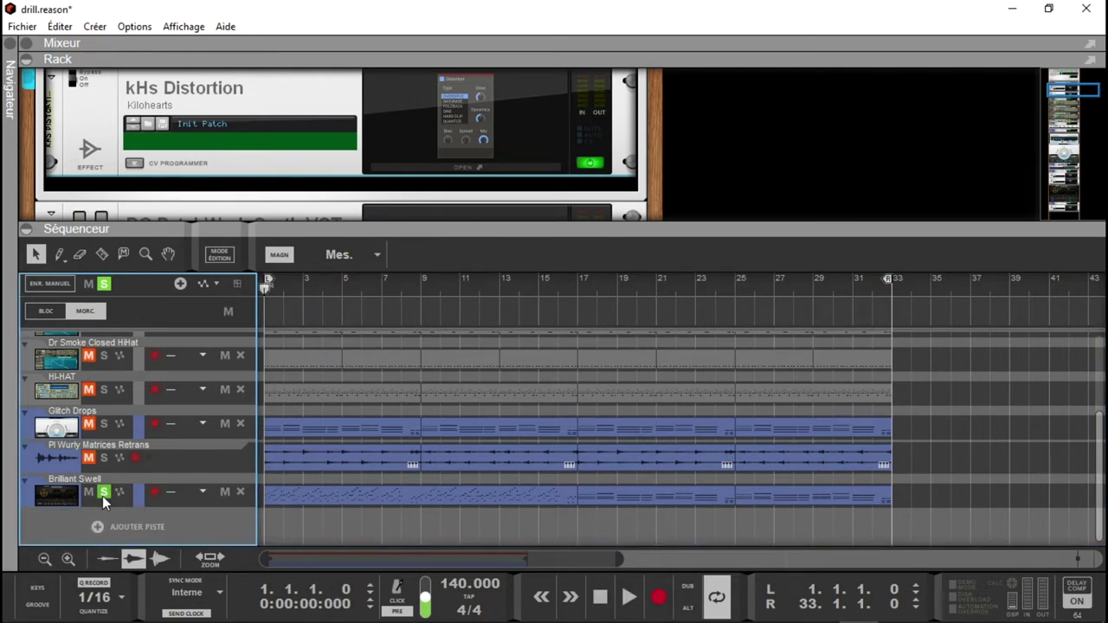
key(space)
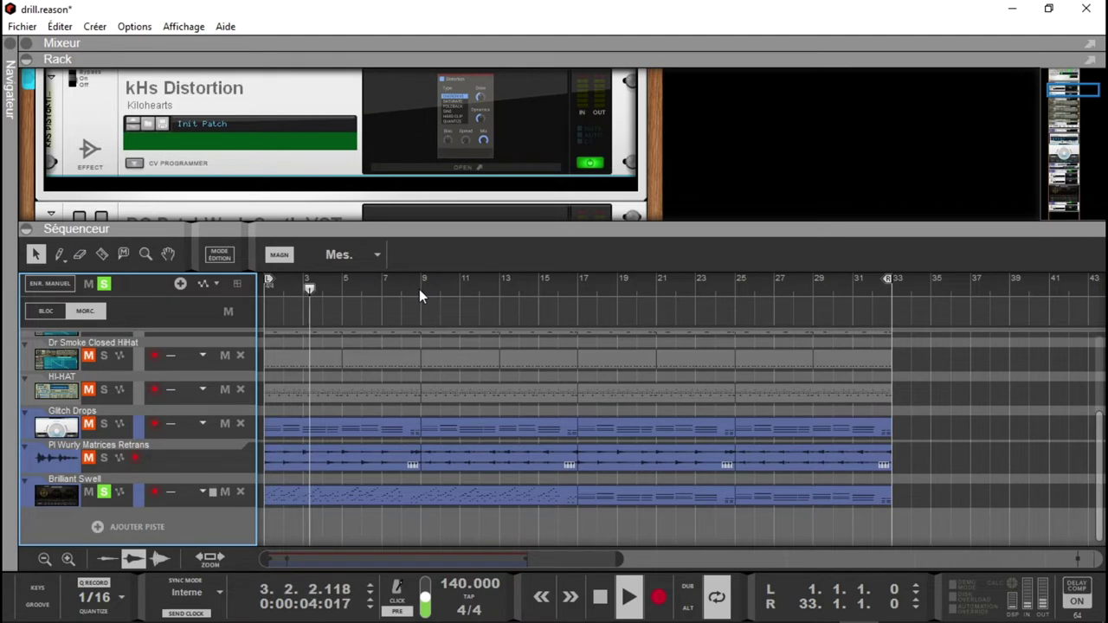
key(space)
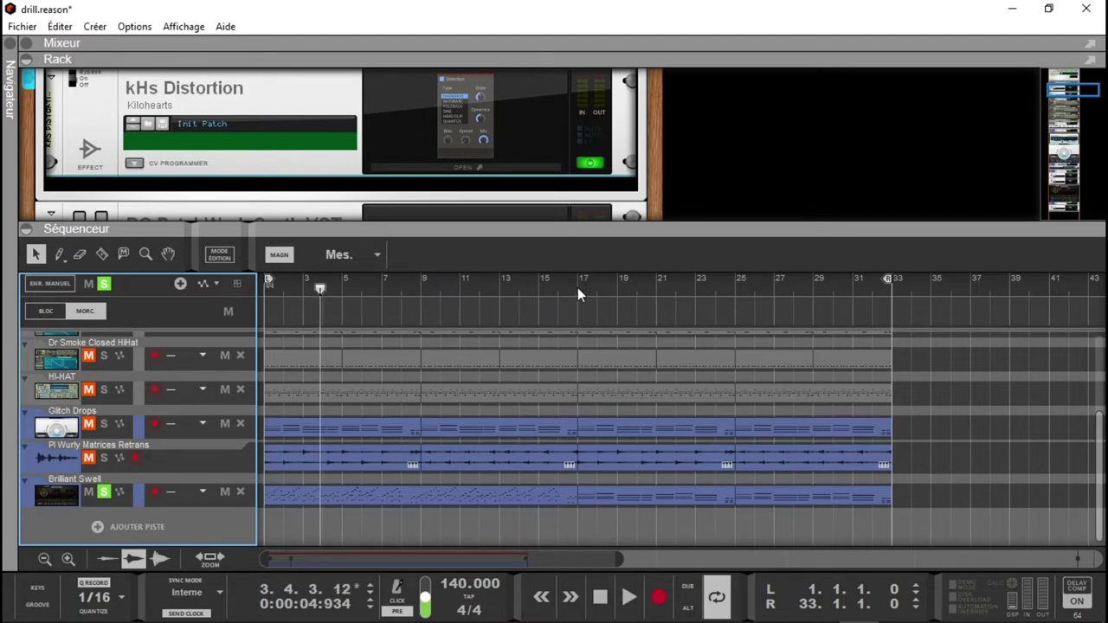
click(577, 289)
key(space)
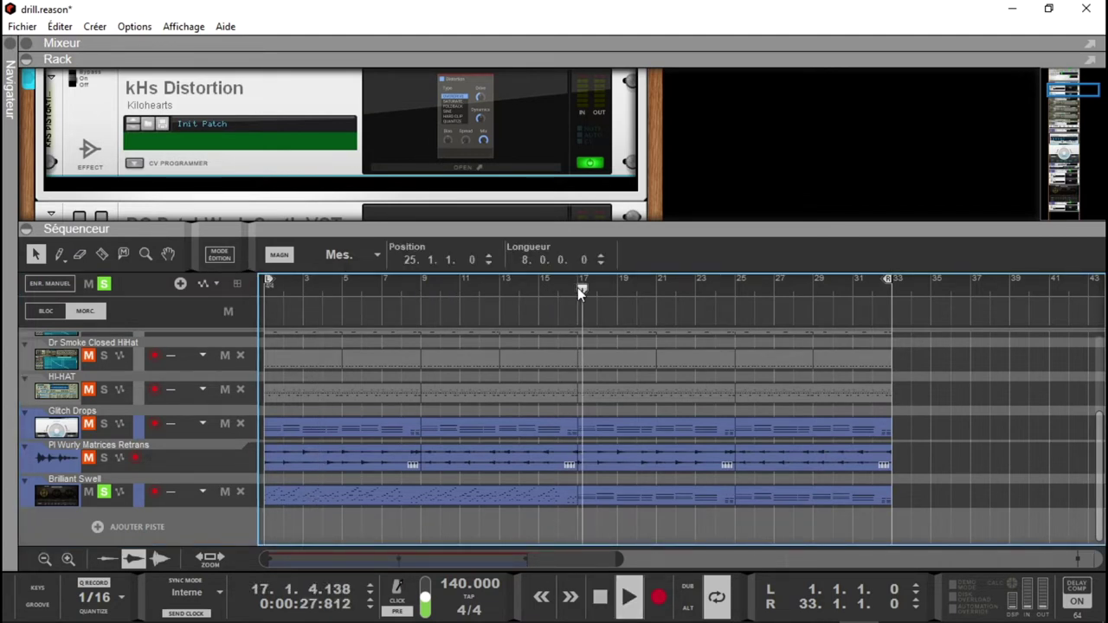
Show the Processed Pianos device behind Brilliant Swell in the rack, and enlarge the sequencer area again
drag(111, 227, 158, 413)
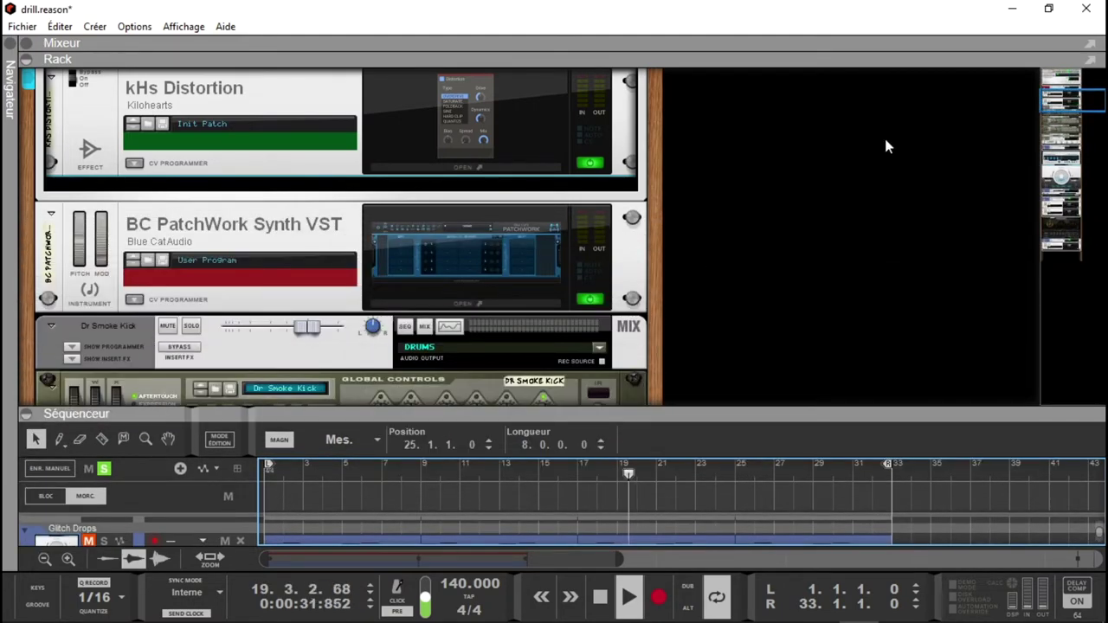
drag(1095, 97, 1071, 229)
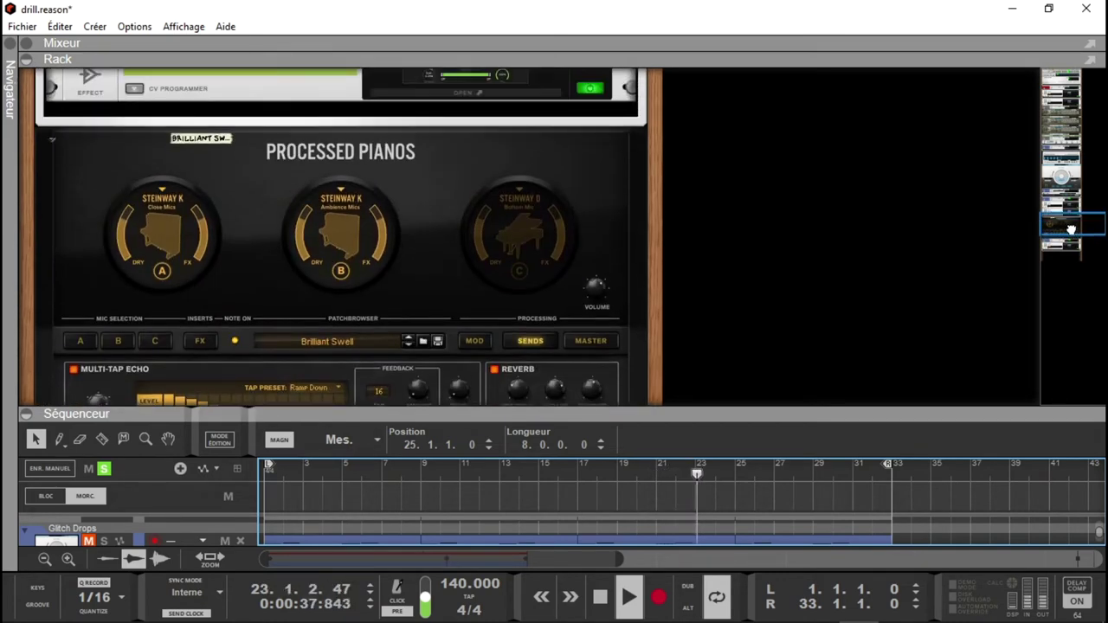
drag(928, 416, 917, 217)
Solo the Wurly Matrices audio track instead of Brilliant Swell and listen to it from bar 1
click(219, 458)
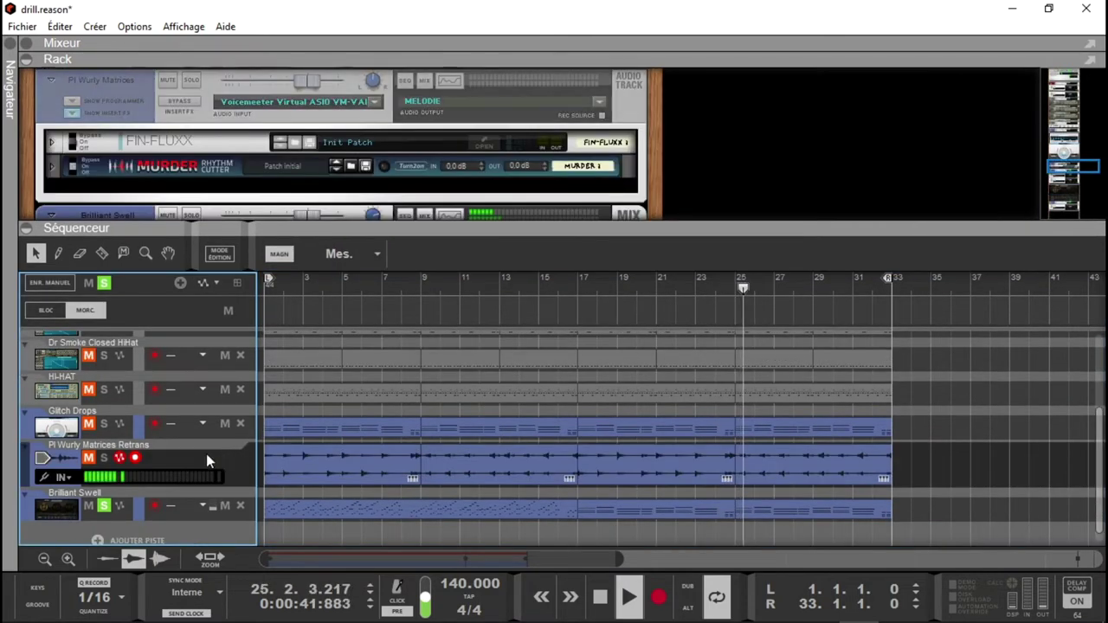
key(space)
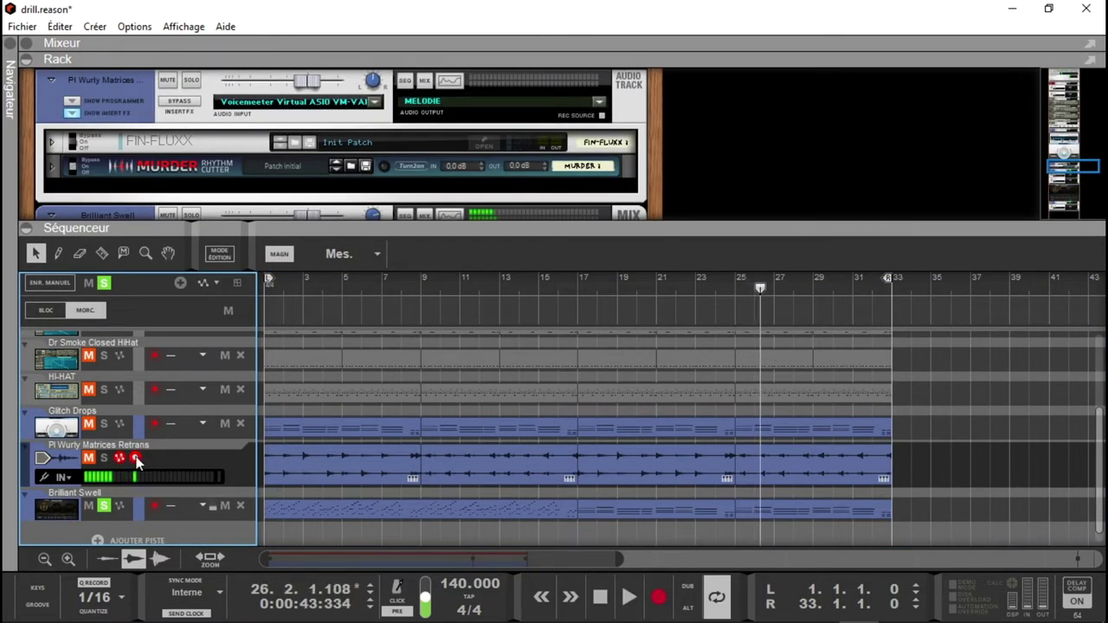
click(105, 506)
click(105, 459)
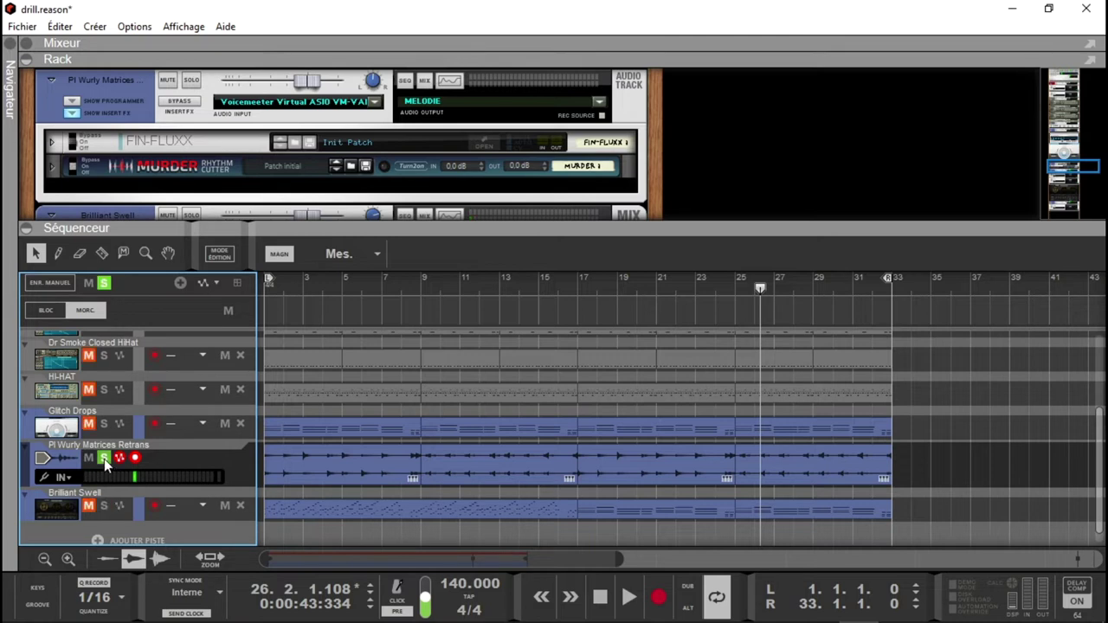
key(Home)
key(space)
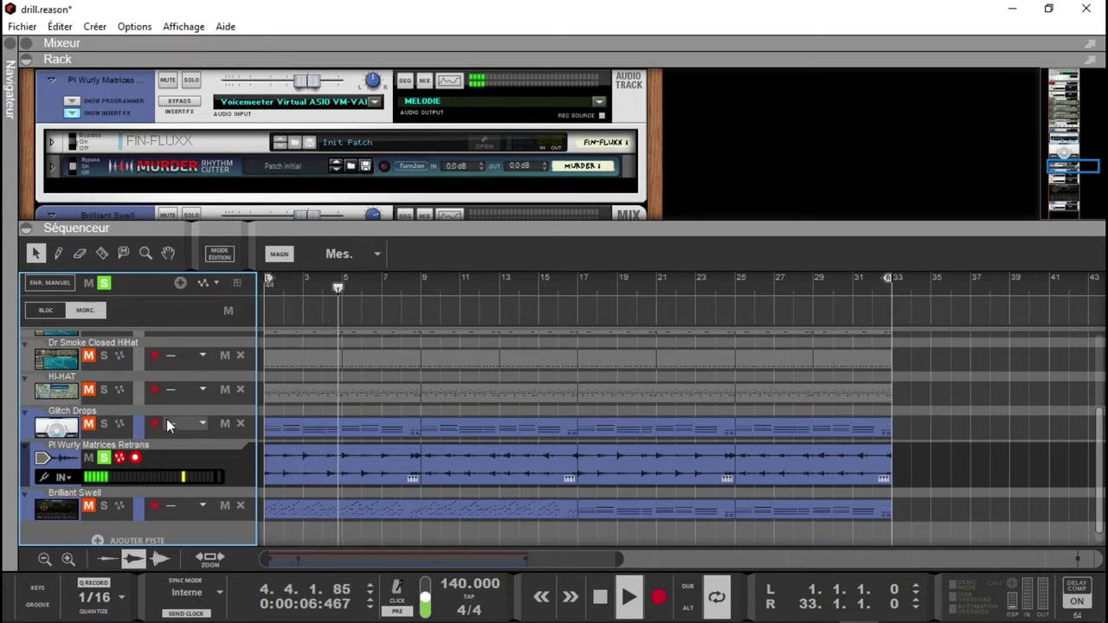
key(space)
Unfold the FIN-FLUXX insert effect of the Wurly track, view its Duck Tails settings and close its window
click(53, 144)
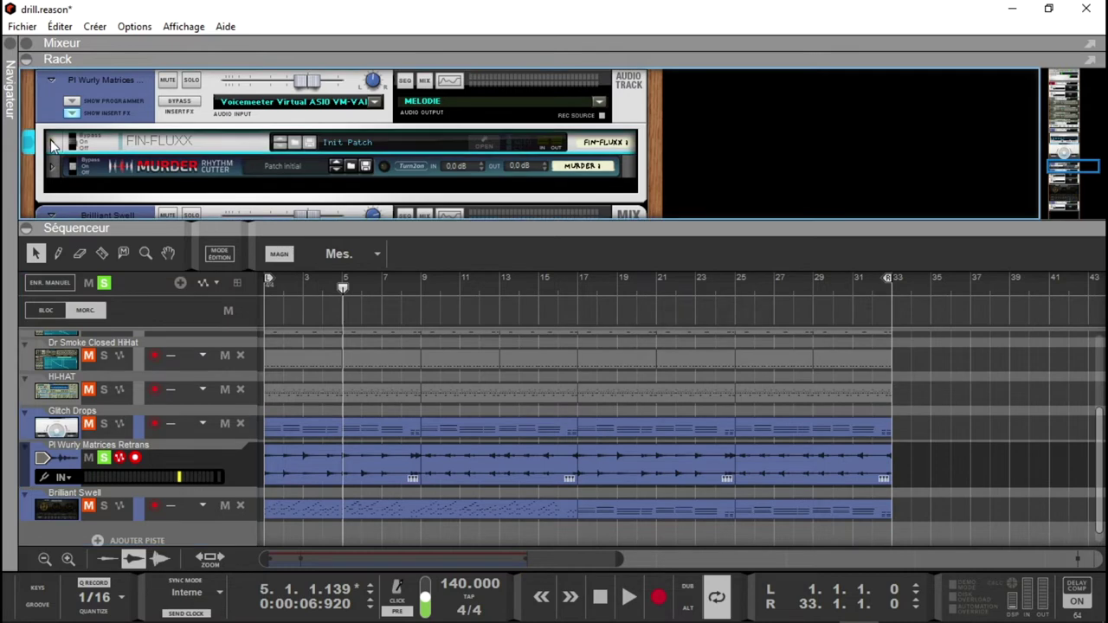
click(506, 173)
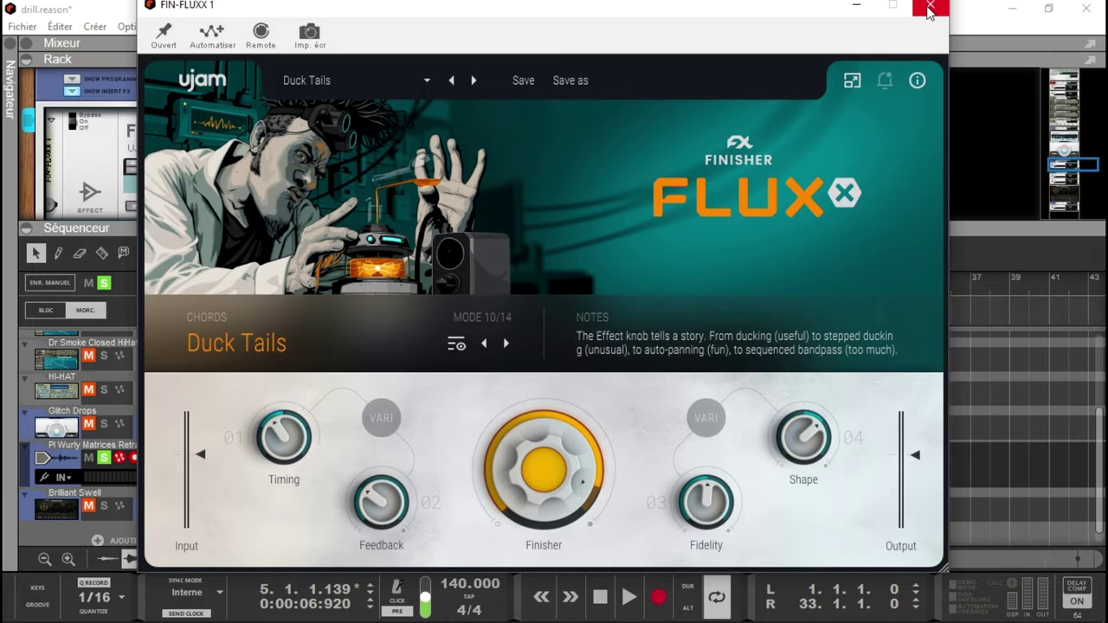
click(930, 9)
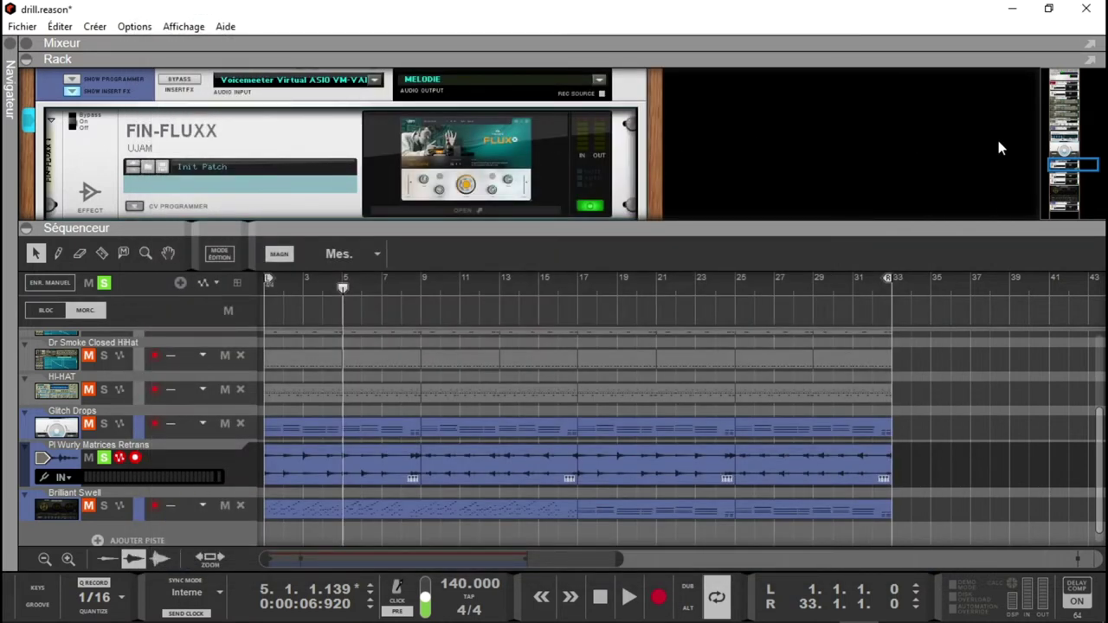
Unfold the Murder Rhythm Cutter insert effect and enlarge the rack to show its settings
drag(1064, 164, 1064, 167)
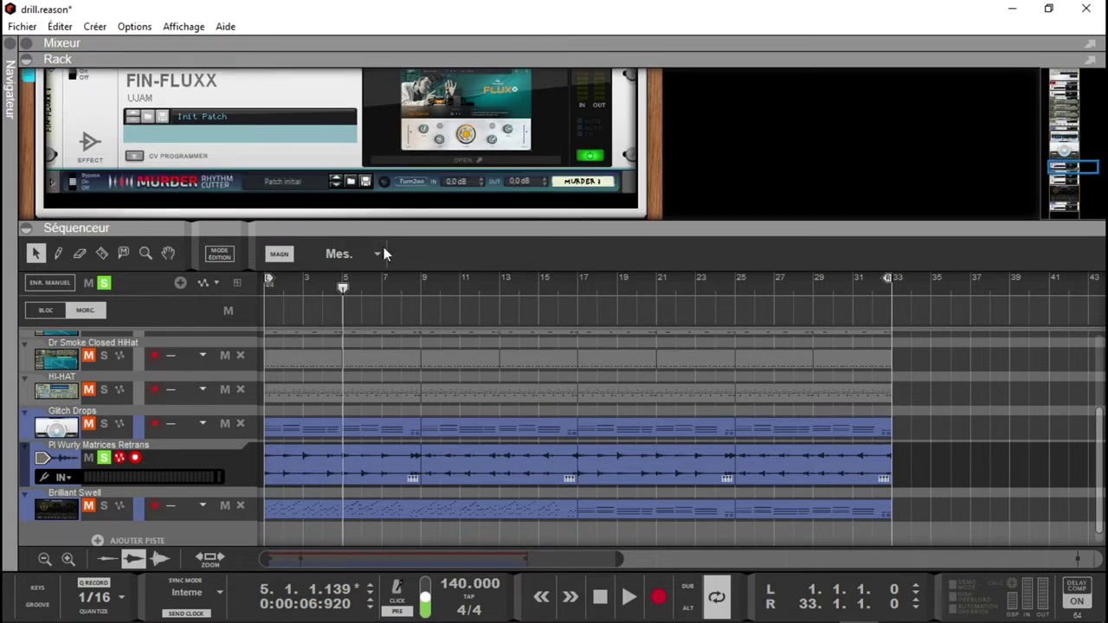
click(48, 182)
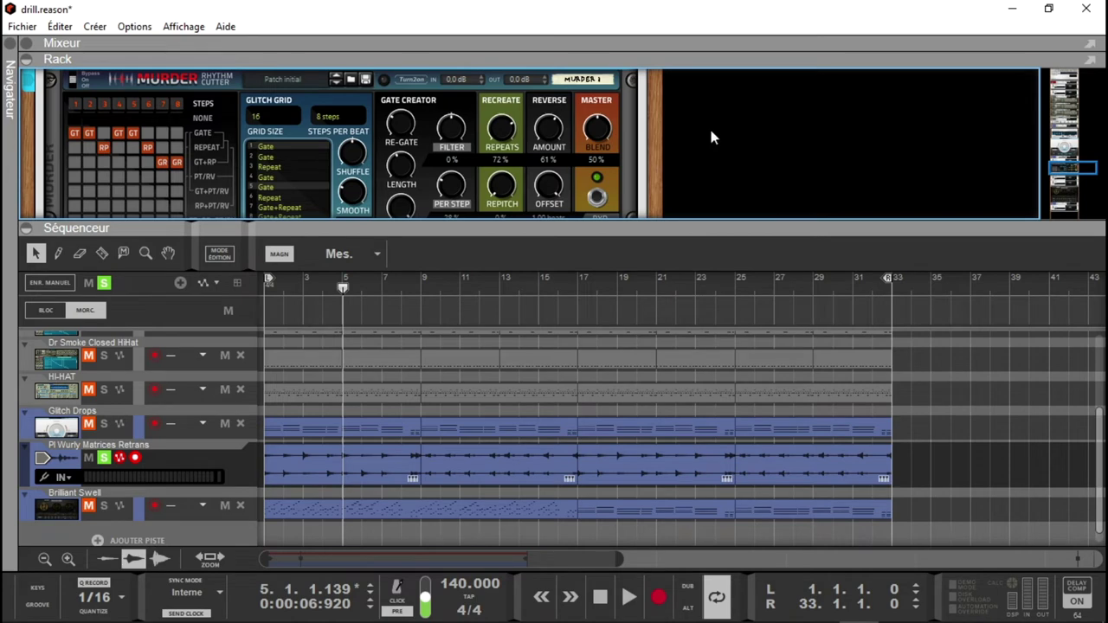
drag(118, 224, 118, 284)
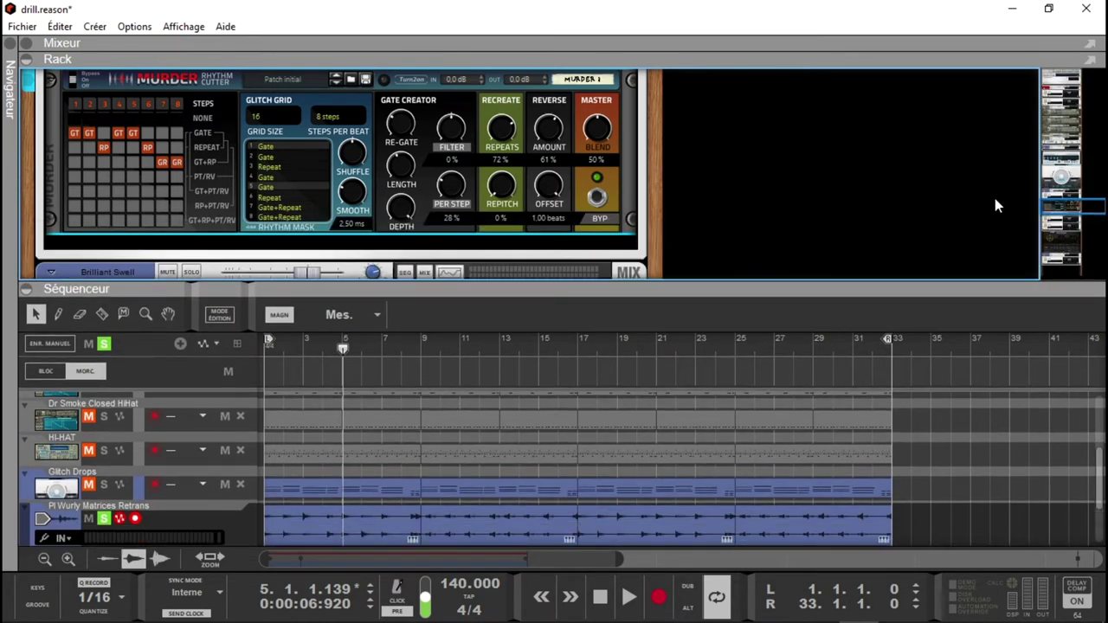
Compare the Wurly track with its insert effects bypassed and active, playing from bars 1 and 9, and leave the bypass off
drag(1070, 197, 1063, 187)
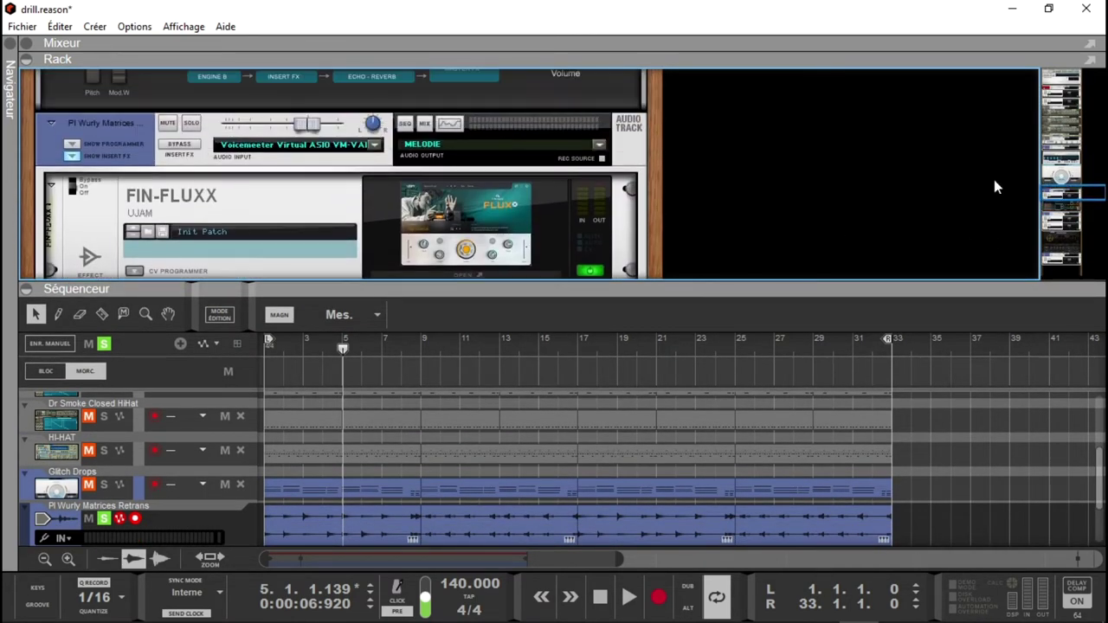
click(187, 145)
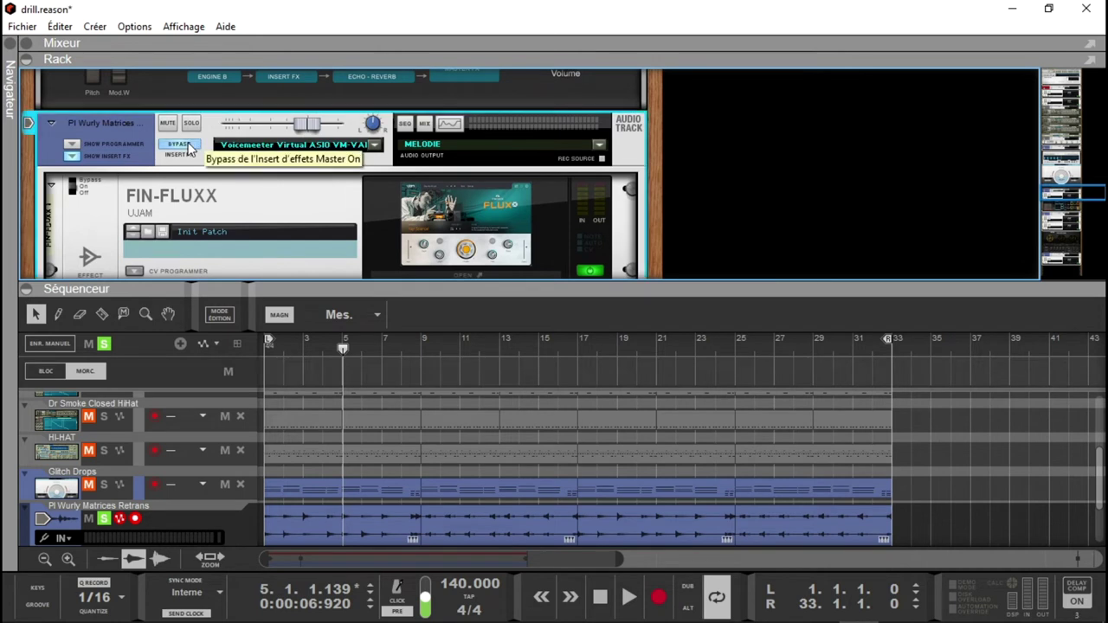
key(KP_0)
key(space)
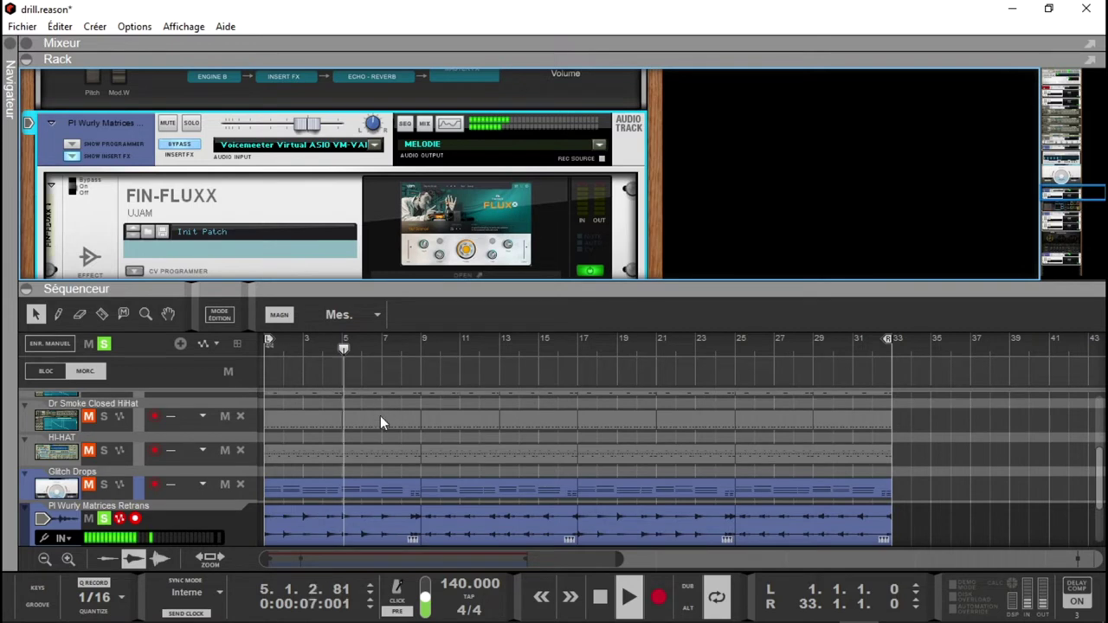
click(420, 344)
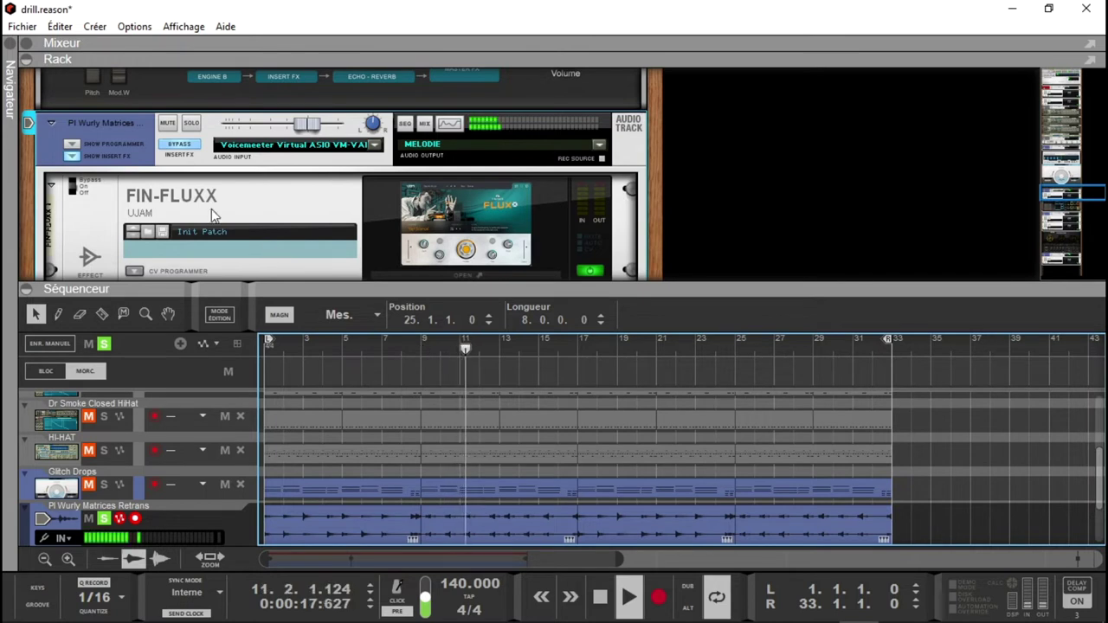
click(180, 145)
click(180, 145)
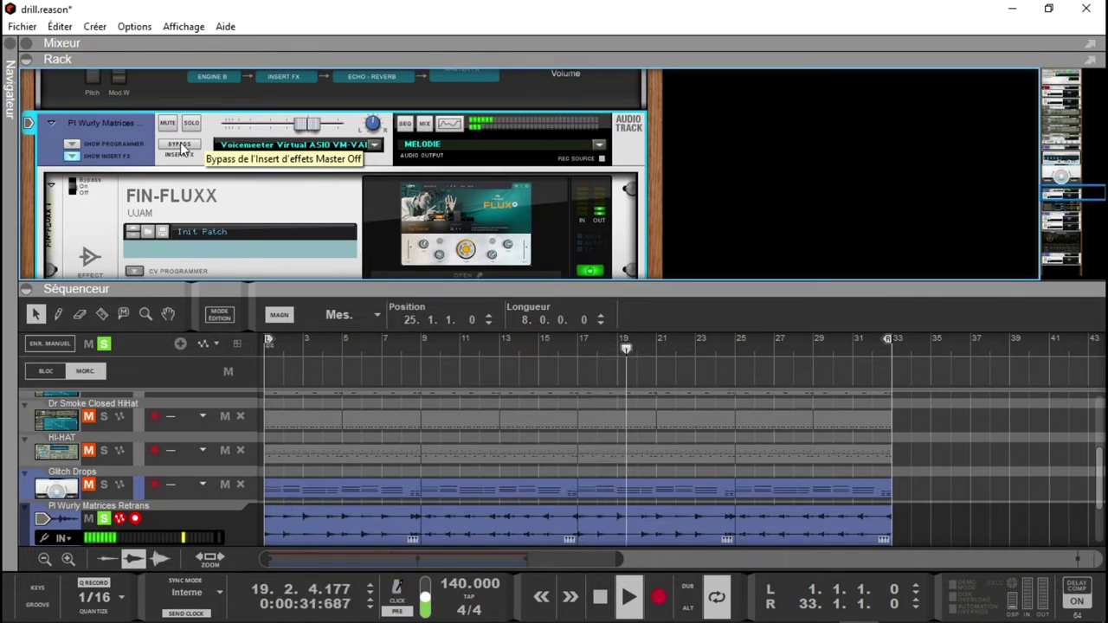
key(space)
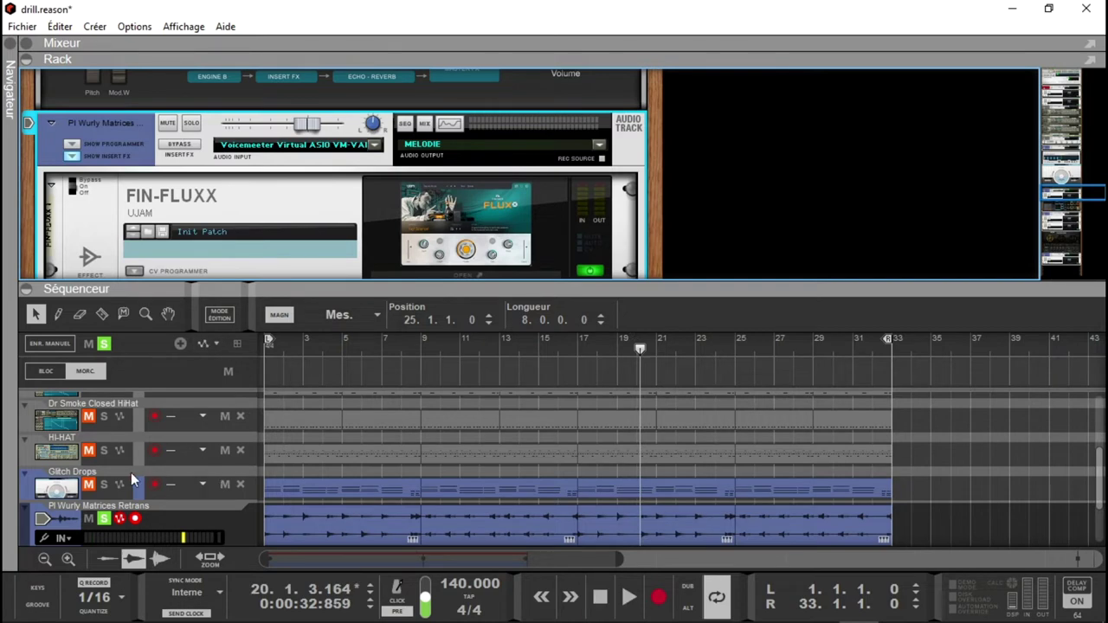
Play the Glitch Drops track in solo instead of the Wurly track, and show its Scenic instrument and Euclidean Rhythms player
click(102, 490)
click(104, 486)
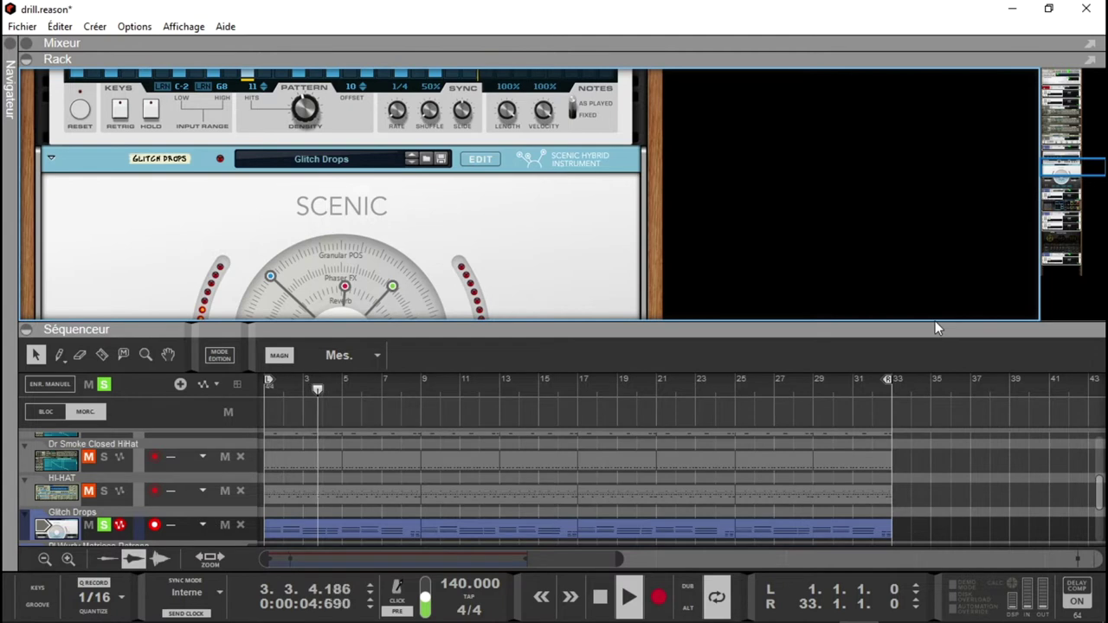
drag(936, 314, 941, 225)
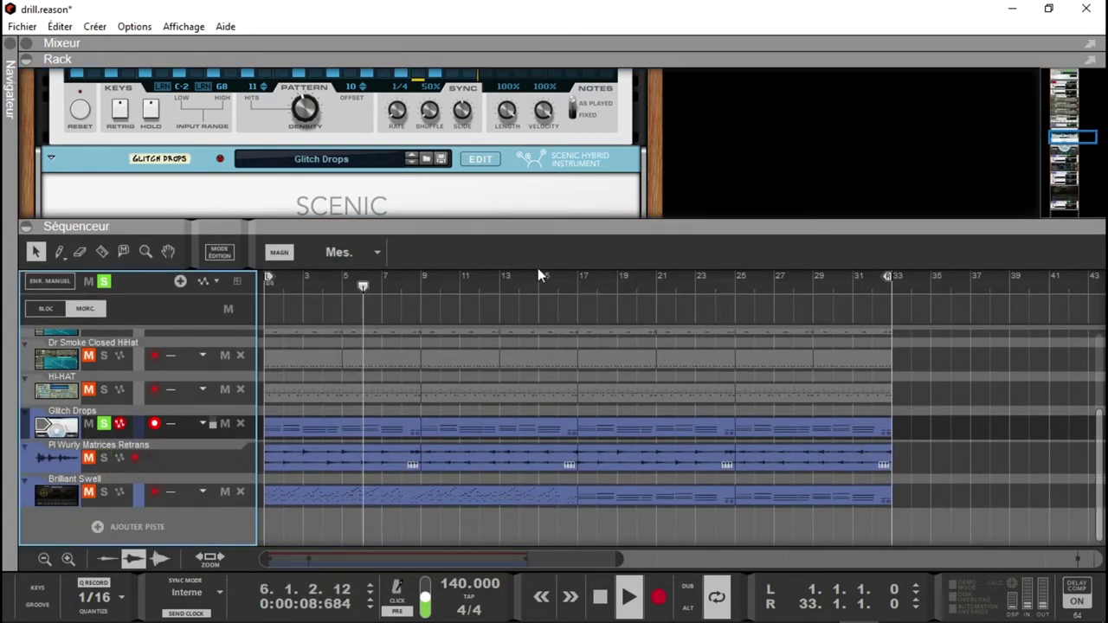
drag(674, 226, 668, 299)
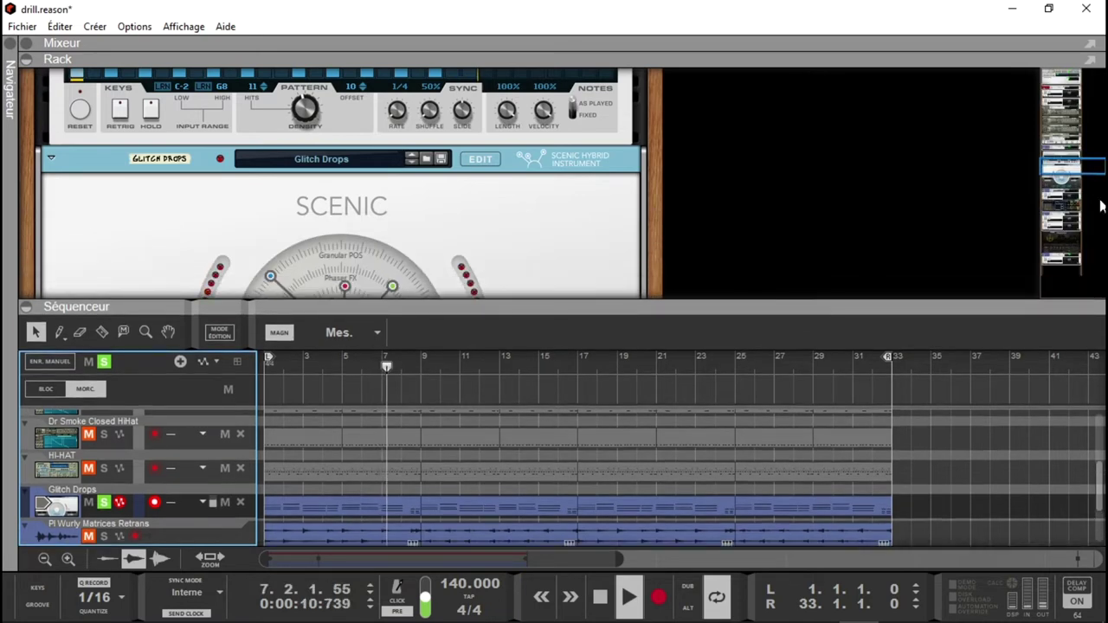
drag(1061, 170, 1063, 160)
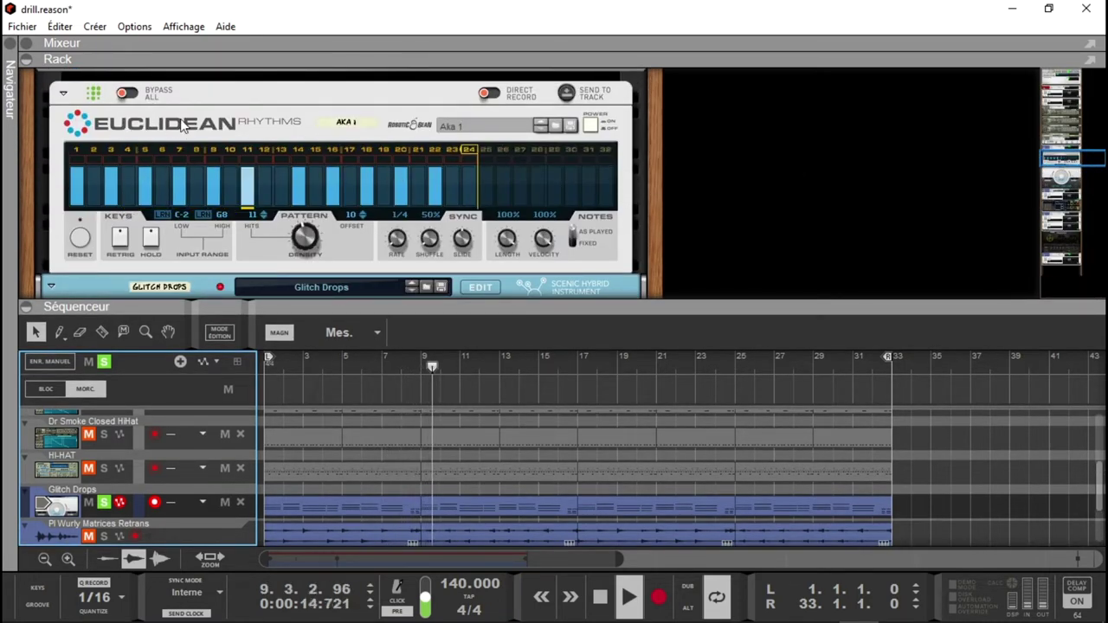
Compare Glitch Drops with the Euclidean Rhythms player bypassed and active, and take the track out of solo
click(130, 93)
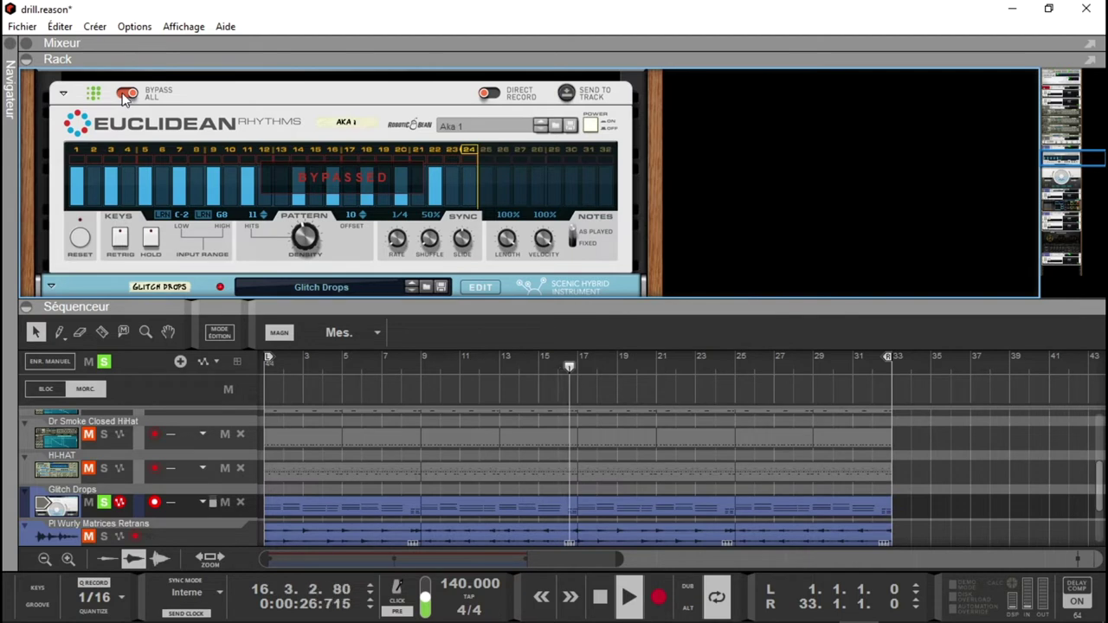
click(125, 93)
key(space)
key(space)
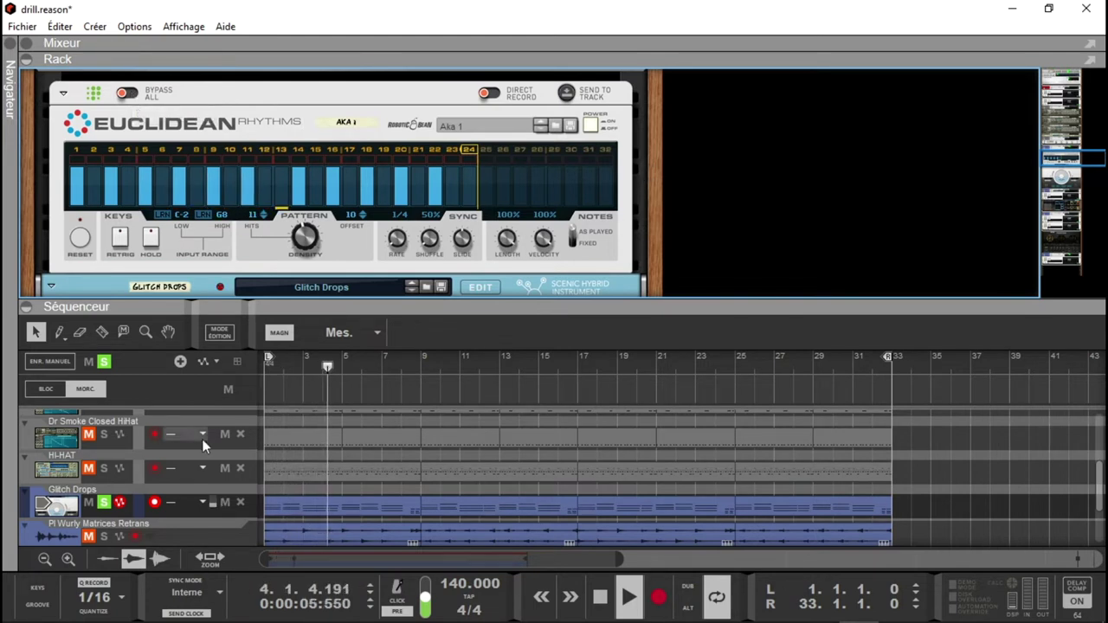
click(104, 505)
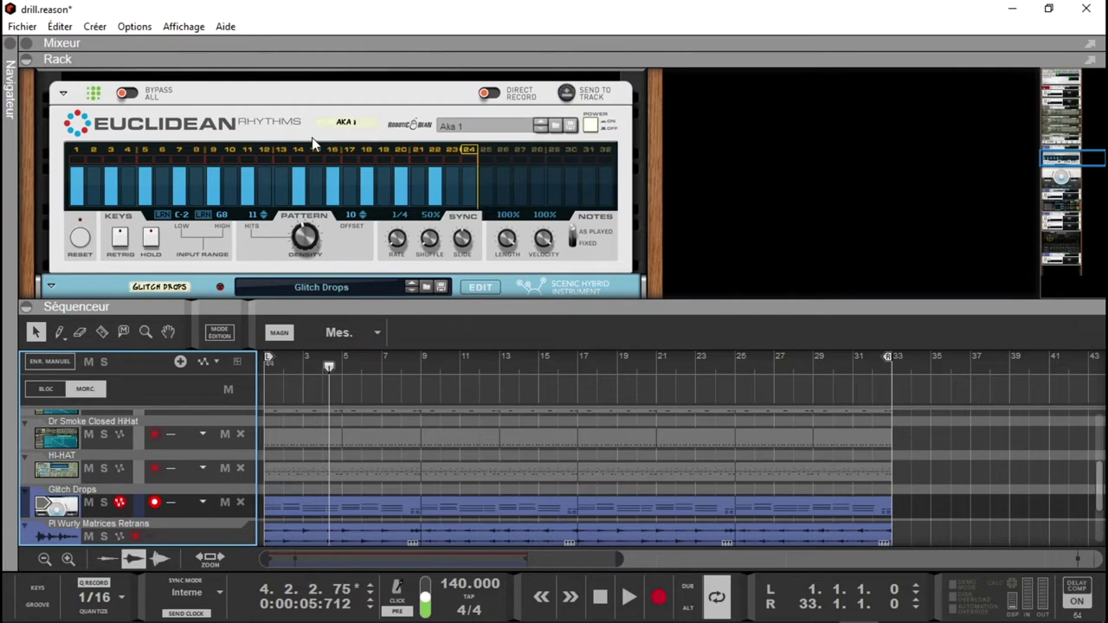
Show the mixer with the DRUMS bus in solo, play the song from the start, and fold the sequencer away
click(33, 43)
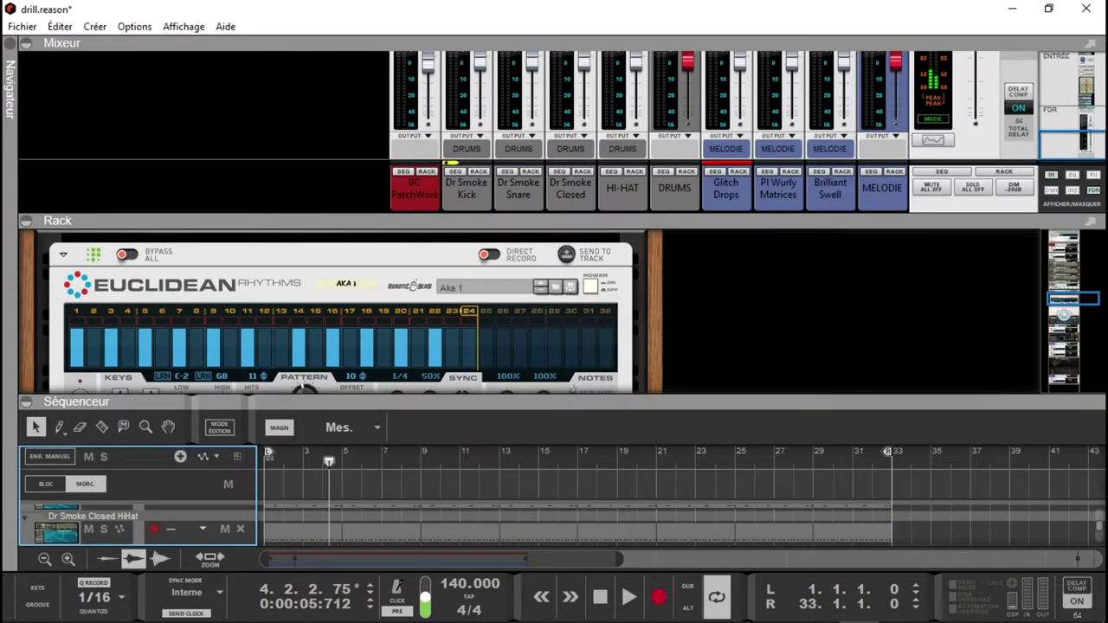
scroll(1054, 141, up, 3)
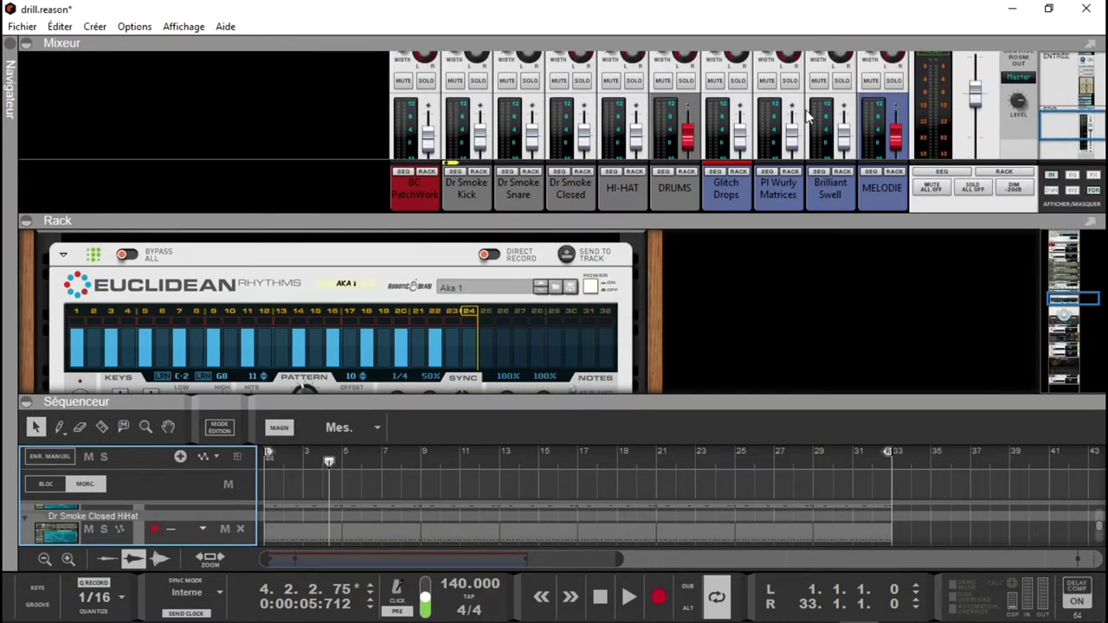
click(684, 80)
key(KP_0)
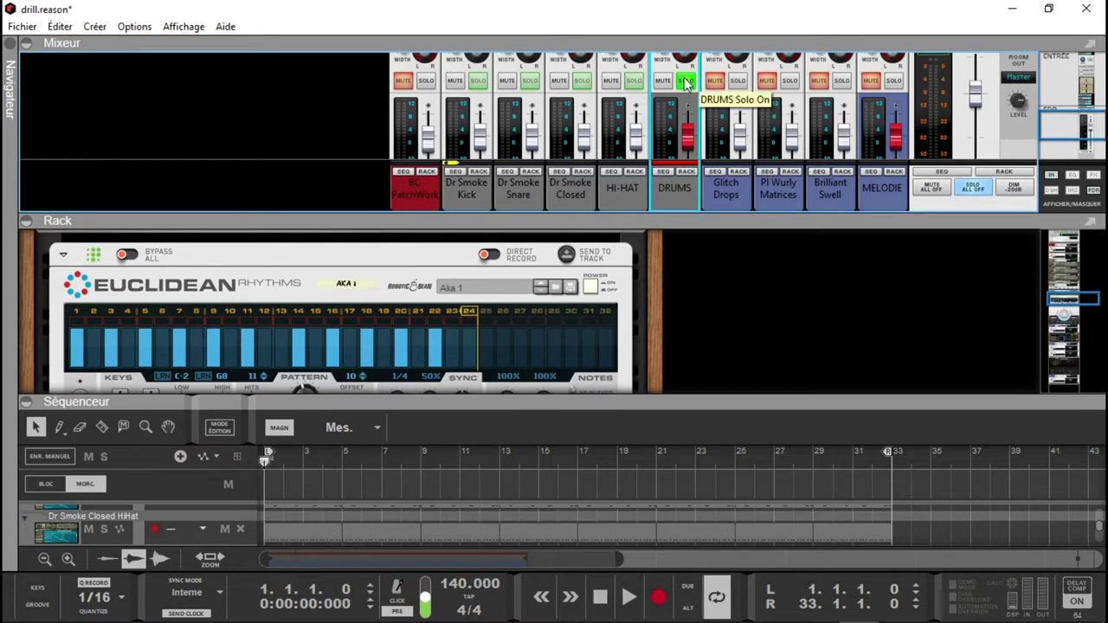
key(space)
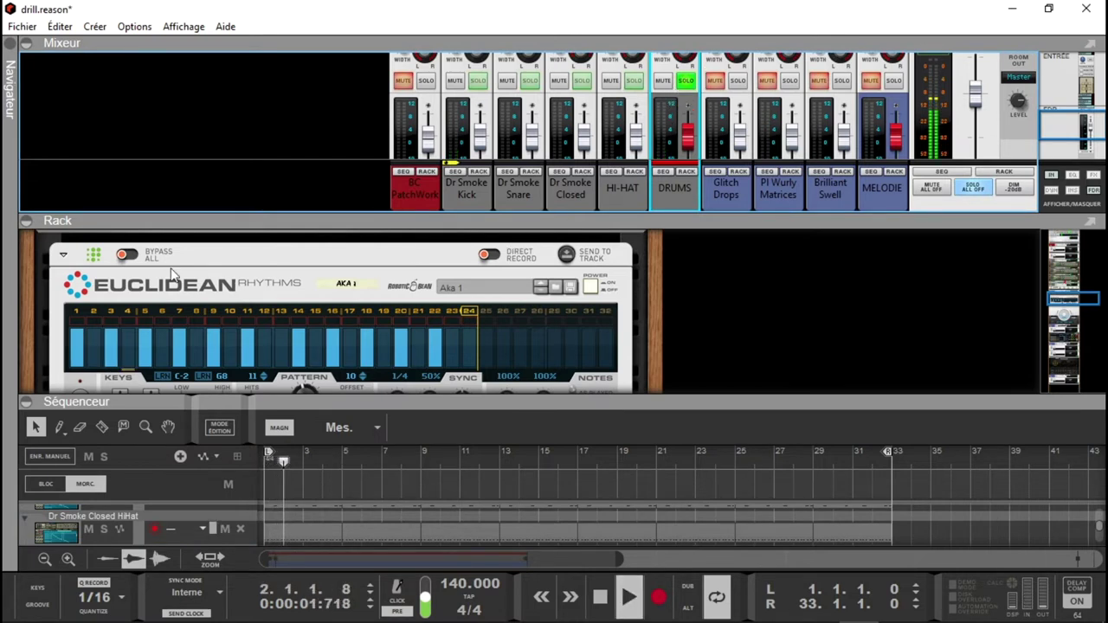
click(26, 402)
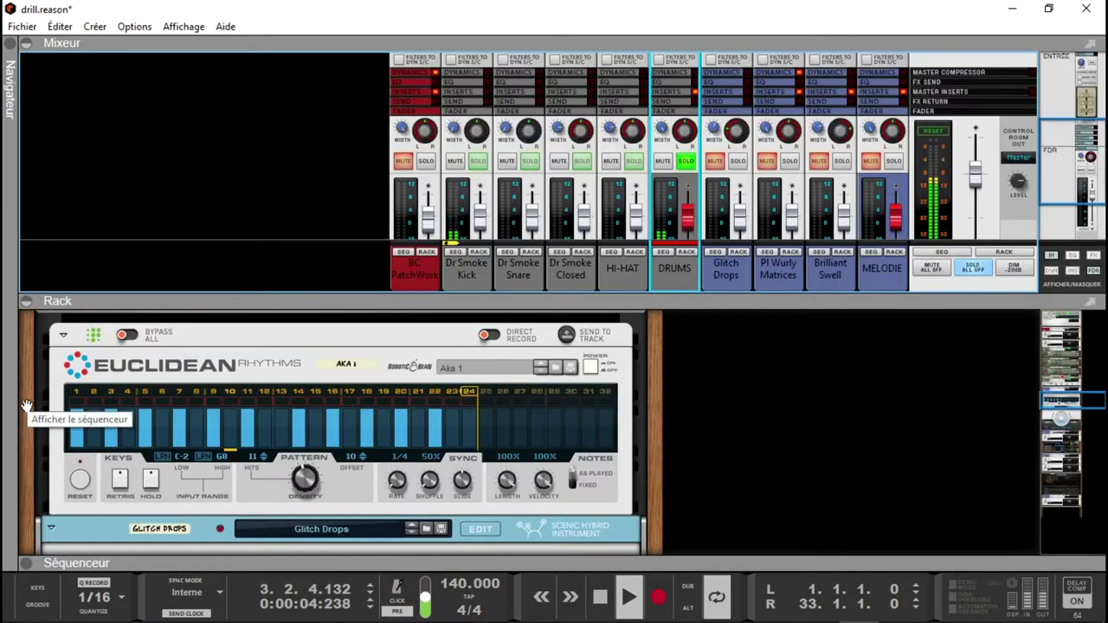
Add the BC PatchWork track to the solo and open The Sub from the first parallel chain of its instrument
click(425, 163)
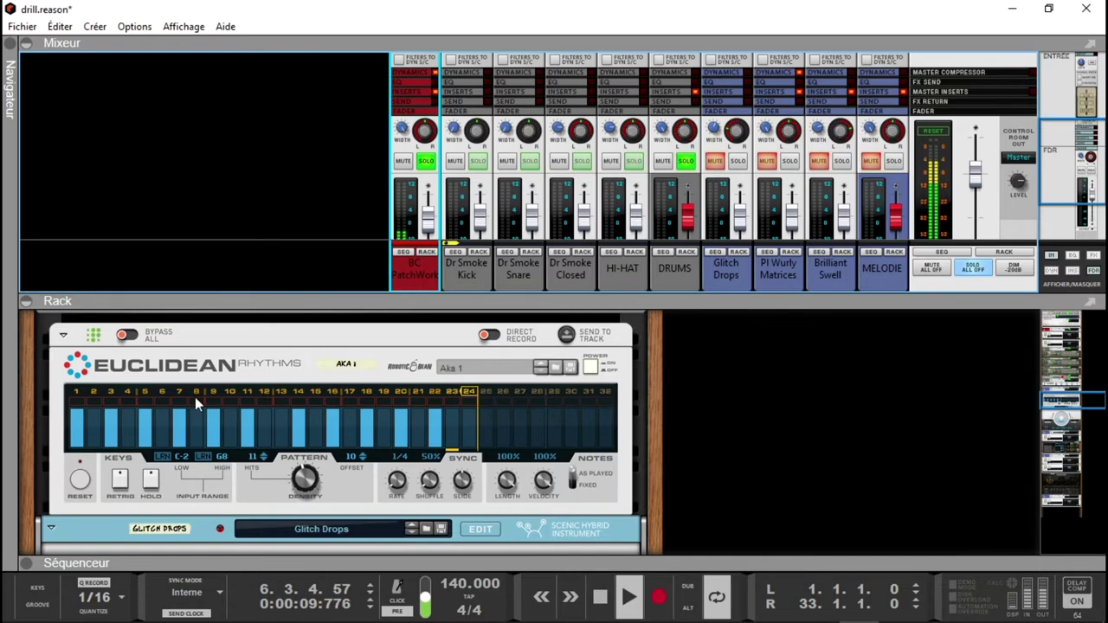
drag(1071, 400, 1055, 340)
click(476, 463)
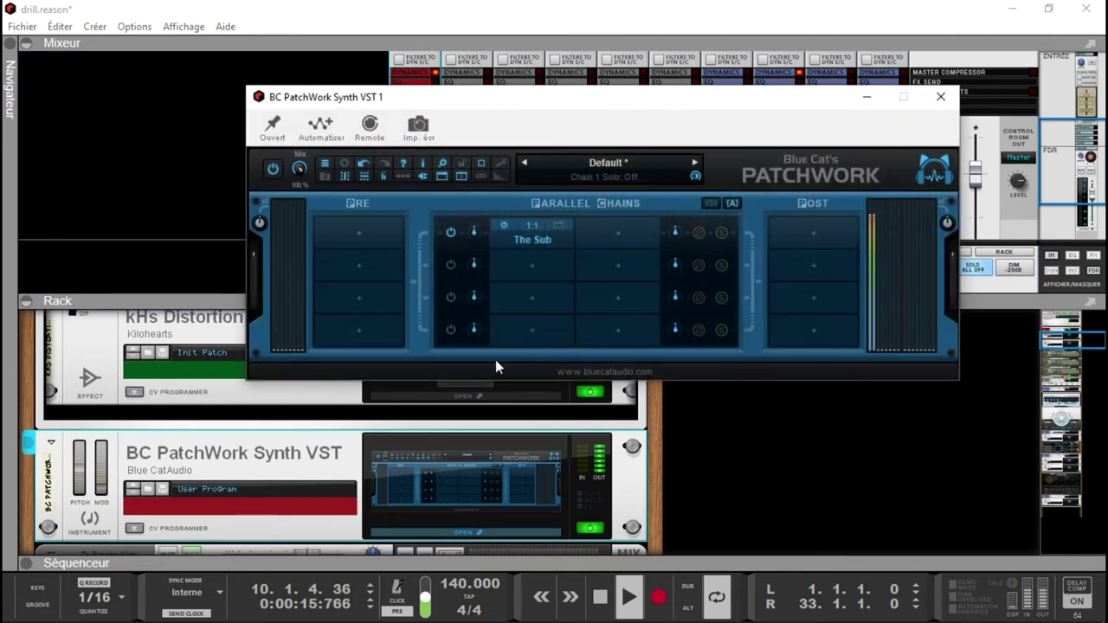
click(557, 228)
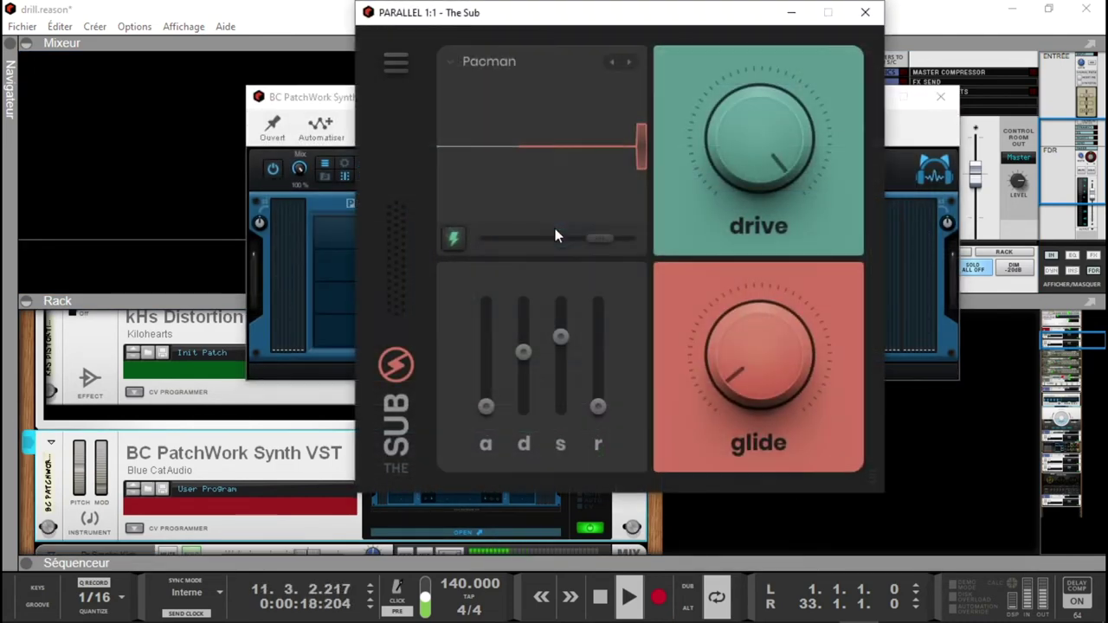
Browse The Sub's preset list from the Pacman entry up to the first presets, and close the synth's window
click(515, 62)
drag(859, 378, 833, 86)
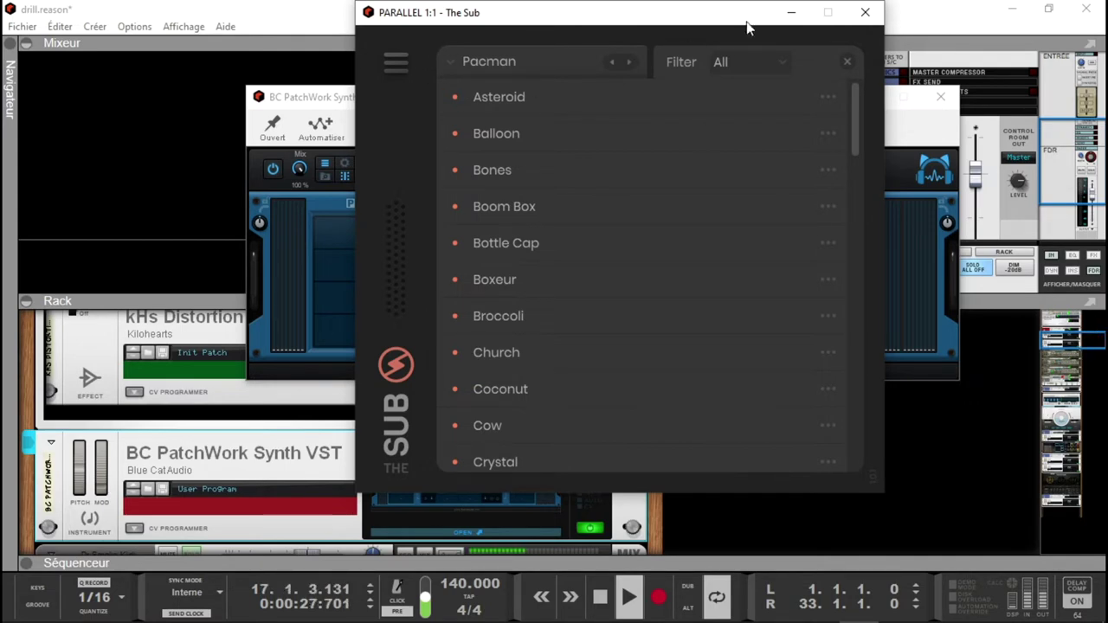
click(868, 13)
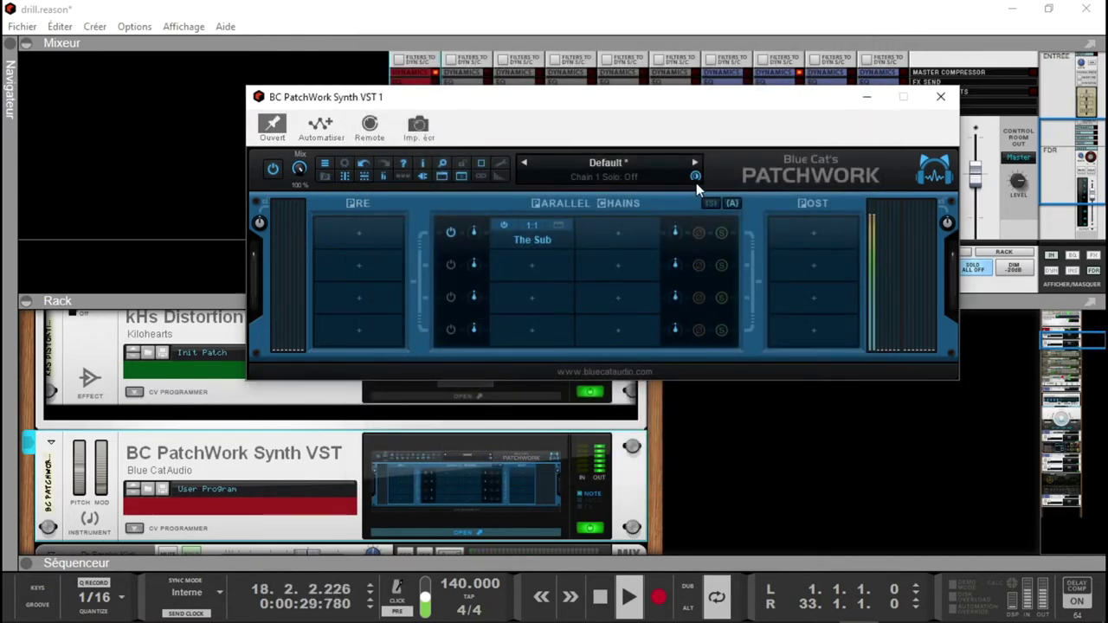
Bypass the insert effects on the BC PatchWork channel and take the DRUMS bus out of solo
drag(1104, 355, 1104, 342)
scroll(650, 422, up, 2)
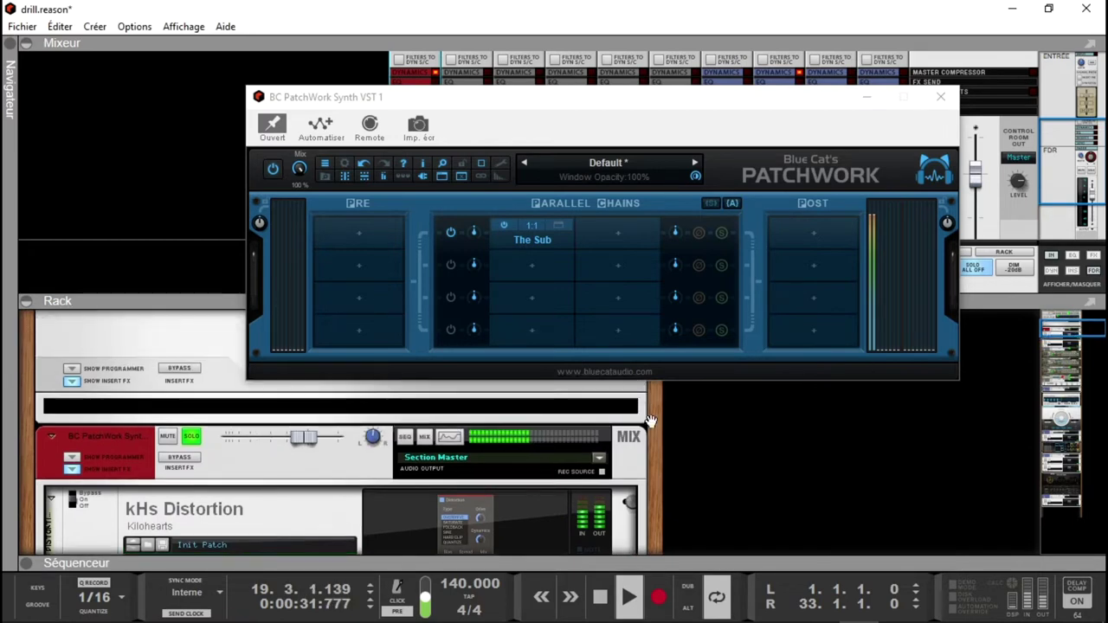
click(180, 462)
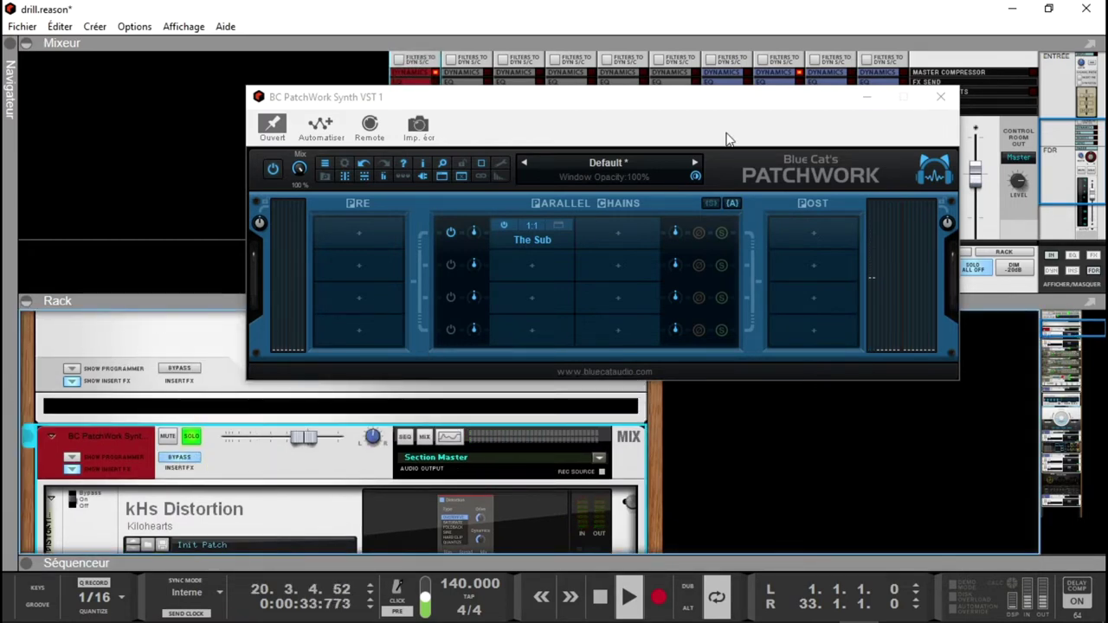
drag(805, 102, 819, 250)
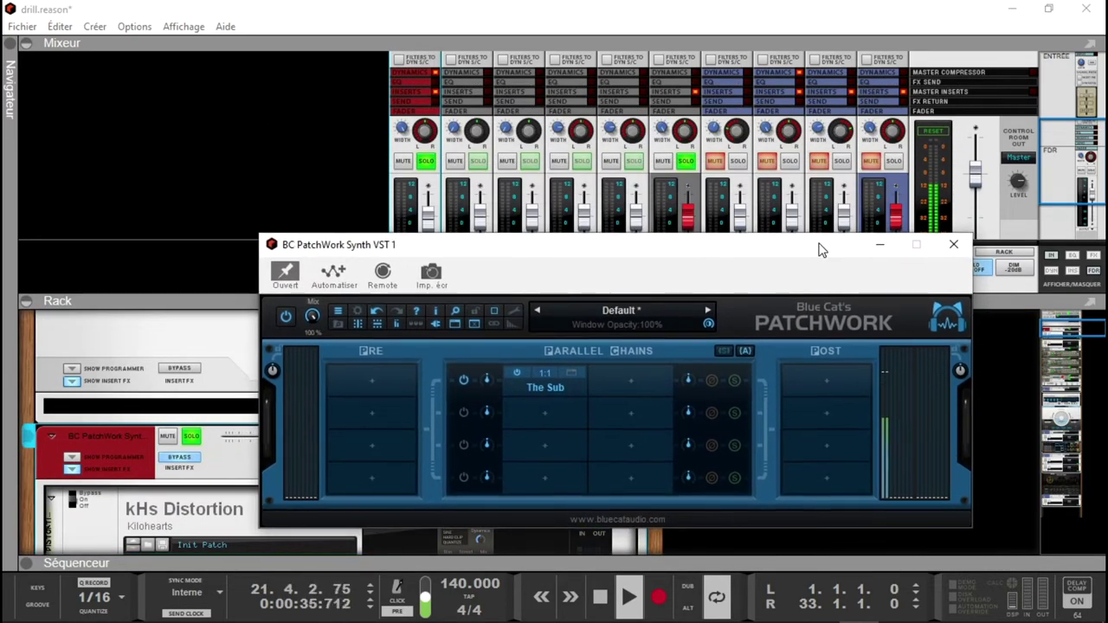
click(688, 161)
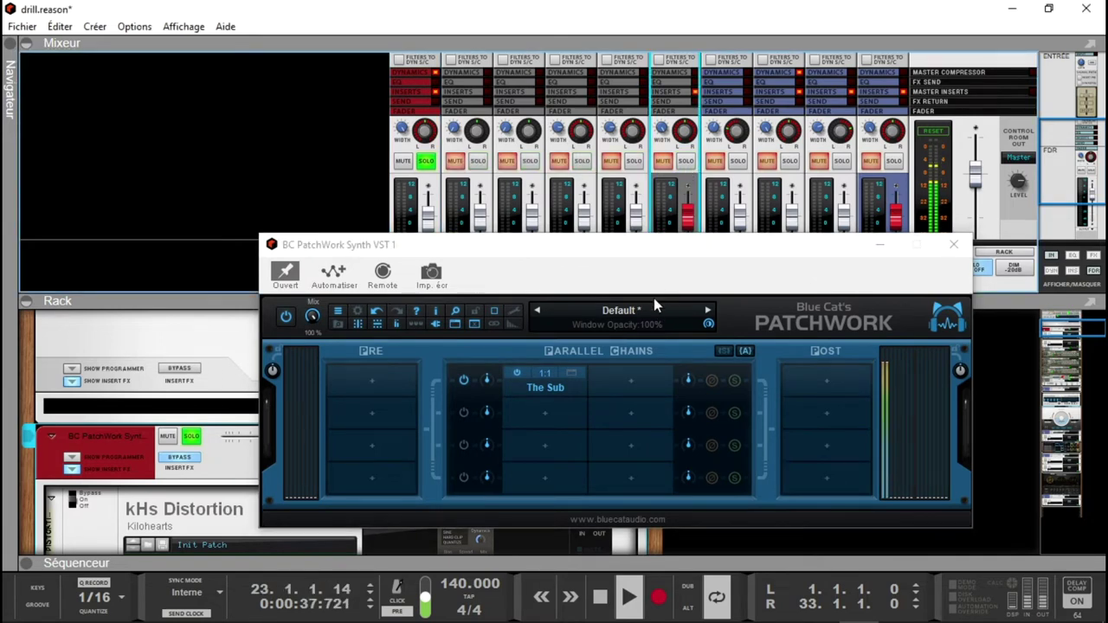
drag(680, 251, 715, 122)
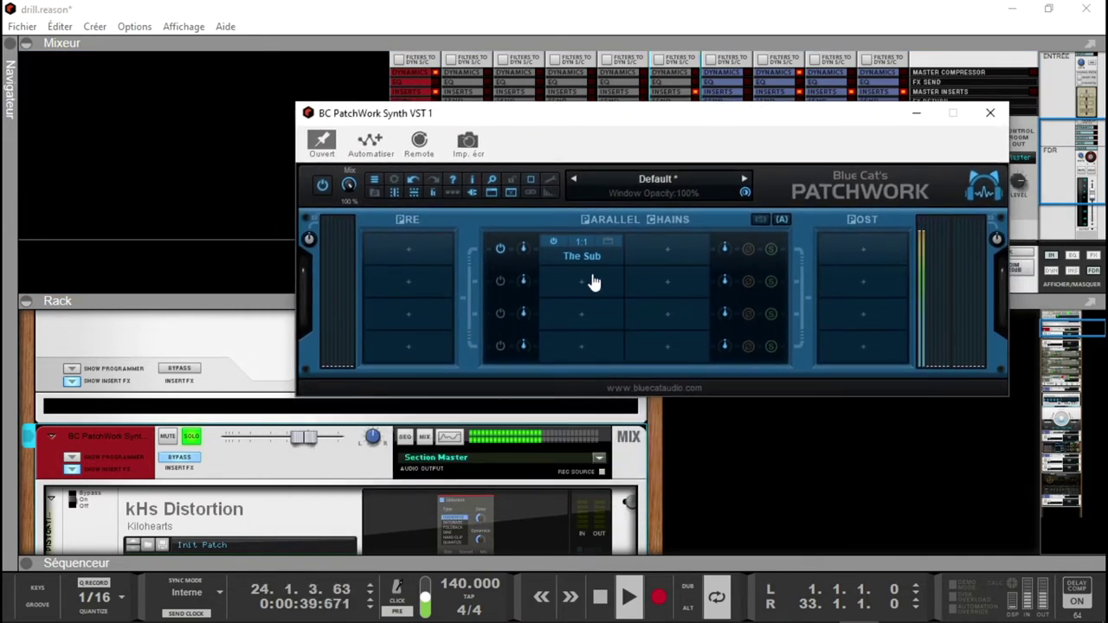
Reopen The Sub, try its volume at 0.0 dB, and load the Asteroid preset
click(609, 244)
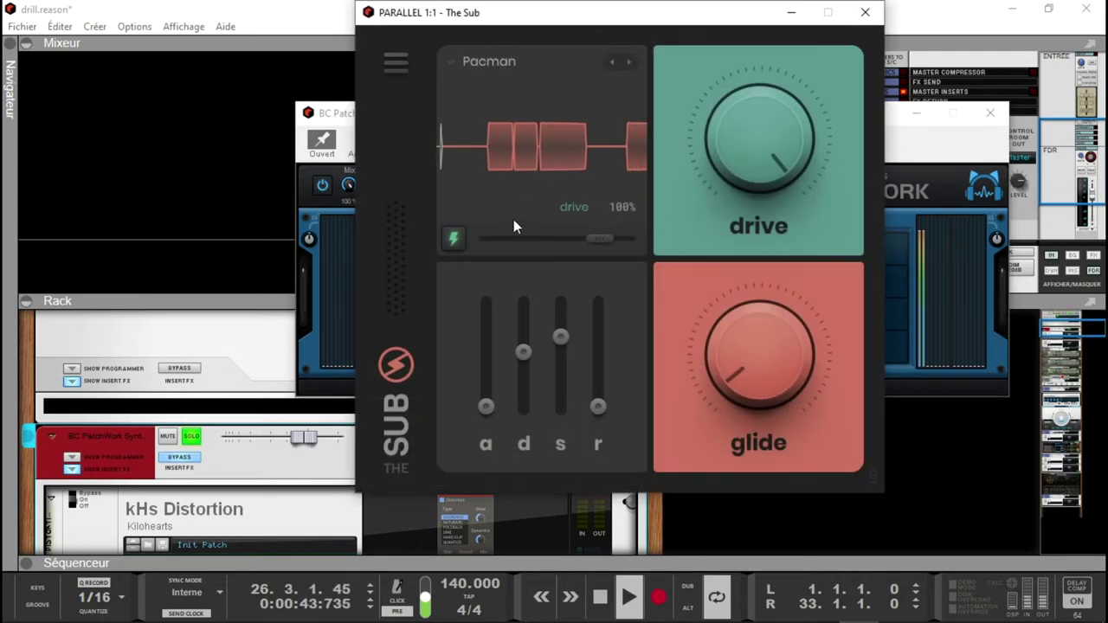
drag(603, 243, 631, 242)
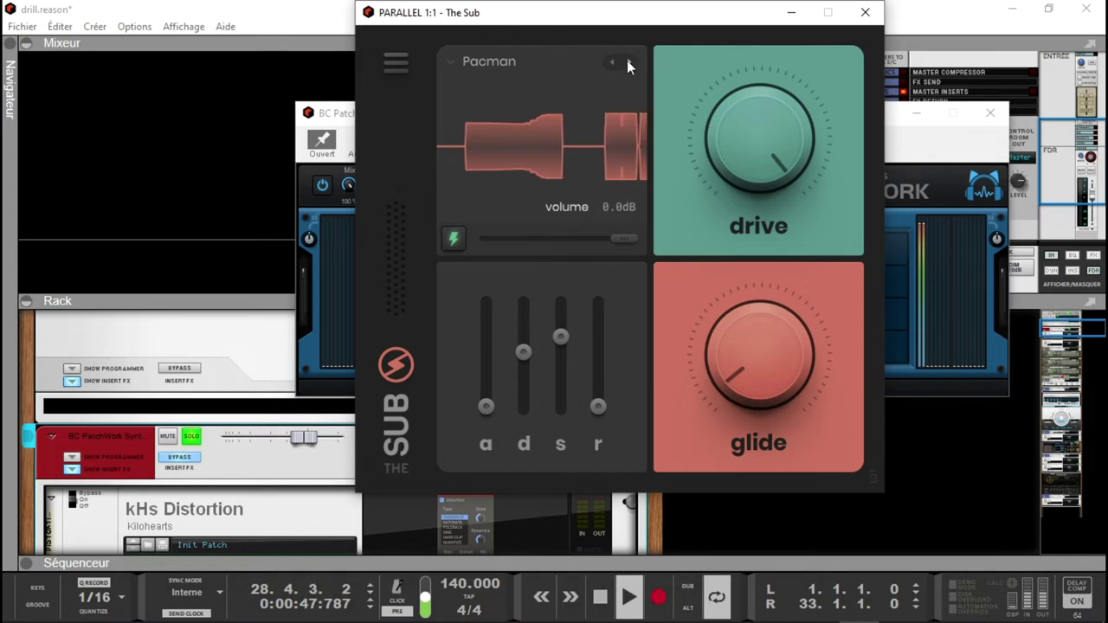
click(513, 64)
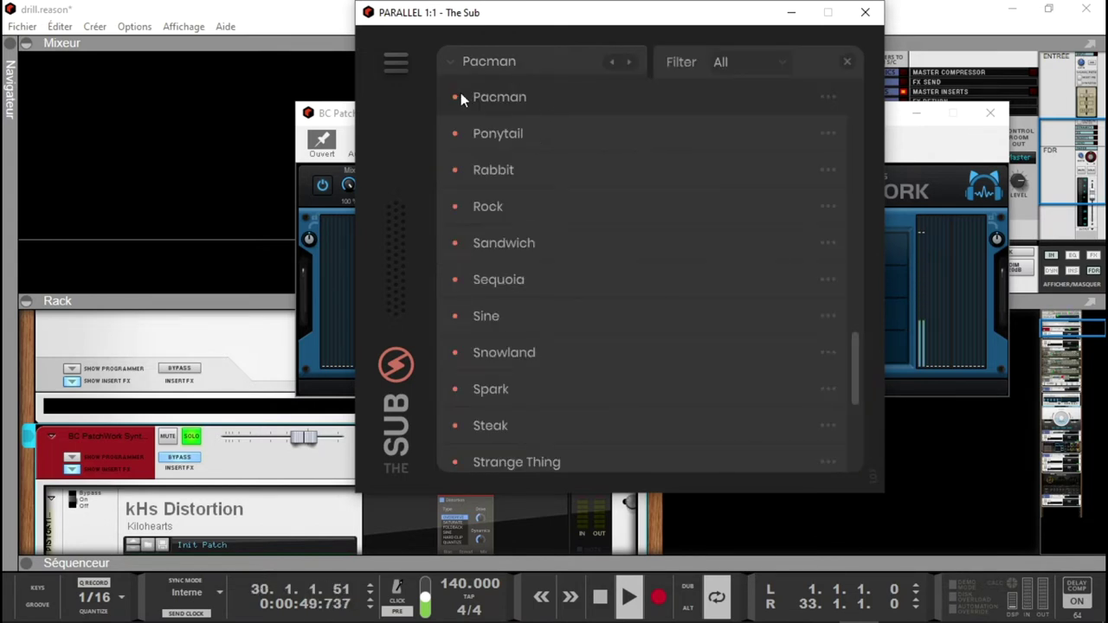
drag(860, 382, 827, 59)
click(512, 102)
click(511, 102)
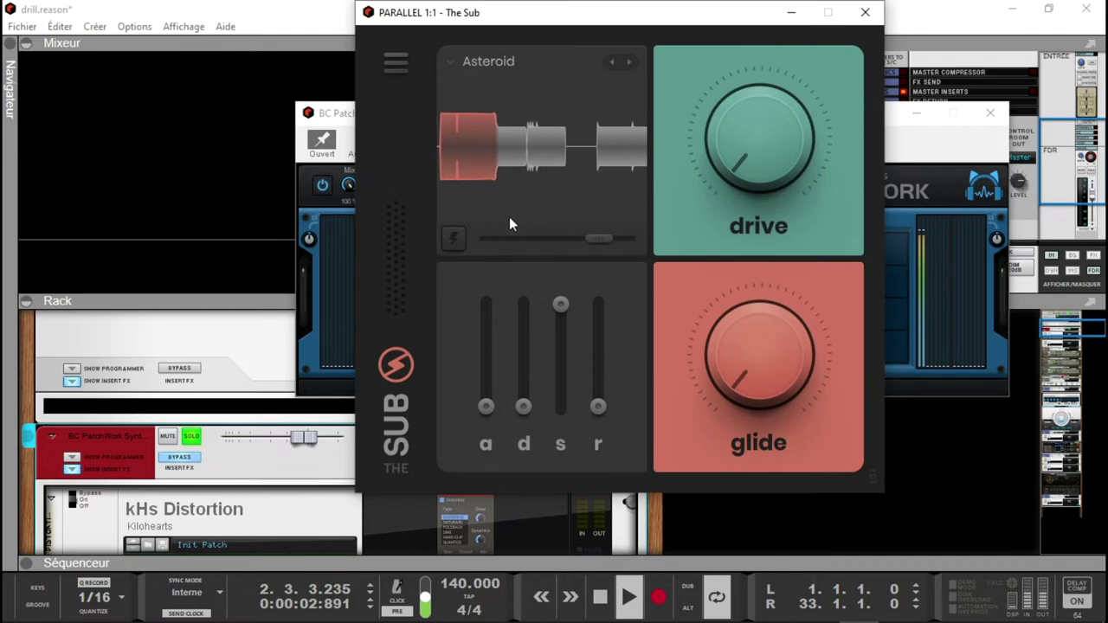
Turn on Asteroid's extra attack, set decay to 5.00 s, maximise drive, raise glide slightly, and compare the sound with insert effects toggled
click(459, 241)
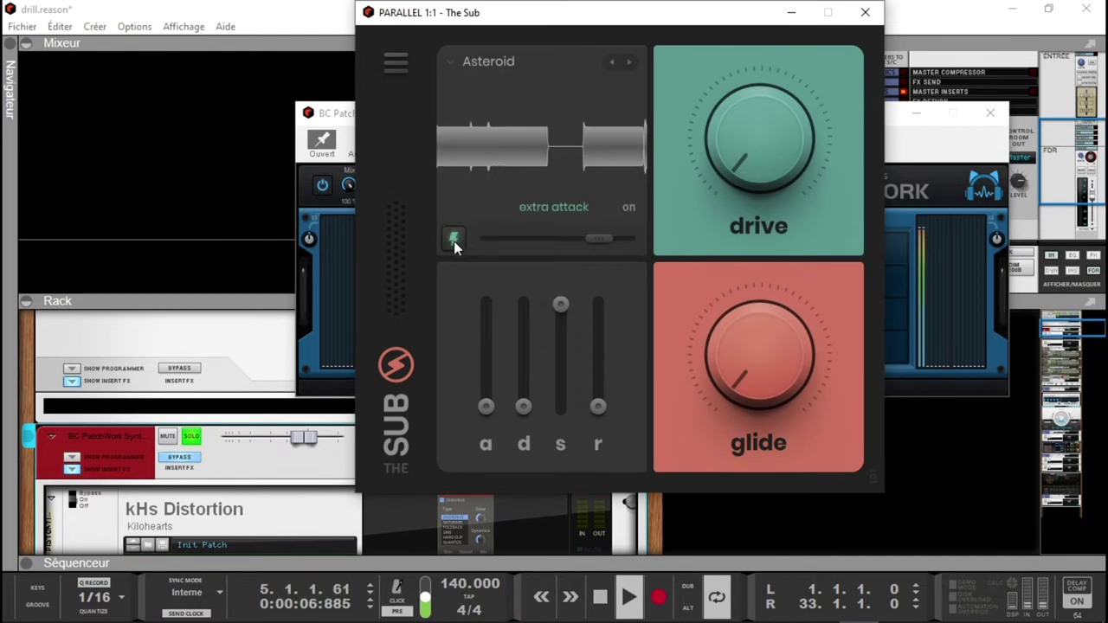
drag(523, 406, 515, 296)
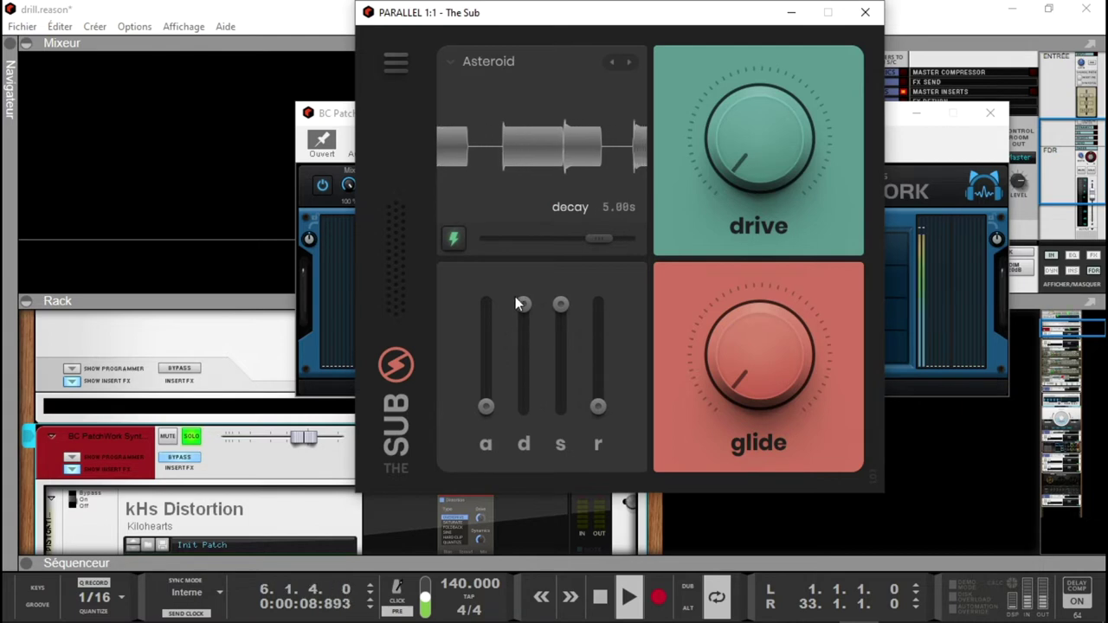
drag(751, 195, 718, 7)
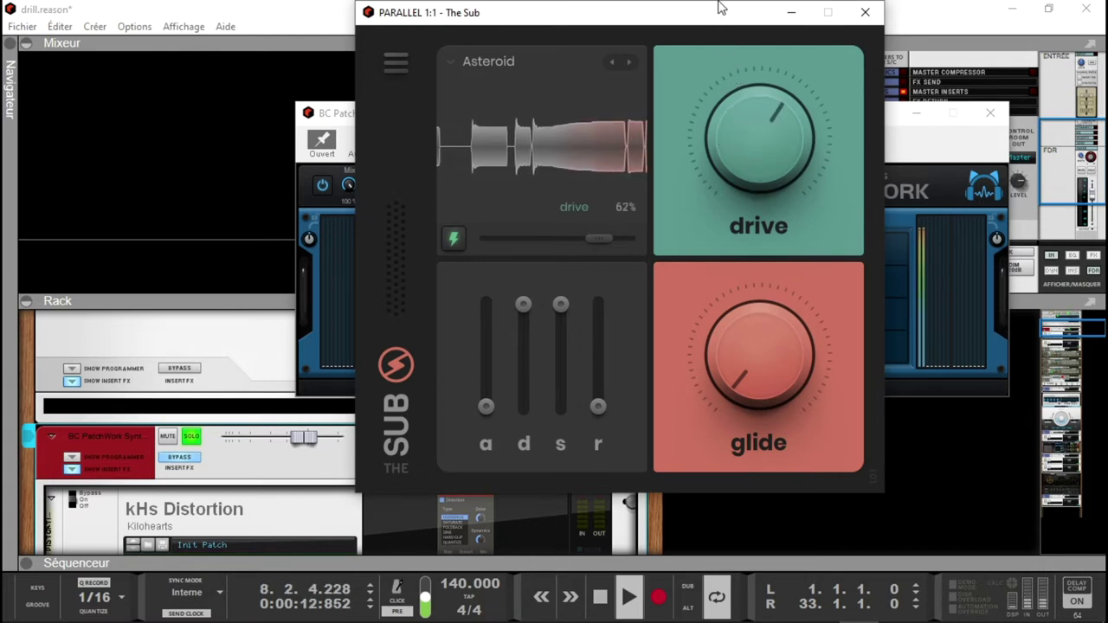
drag(734, 143, 726, 85)
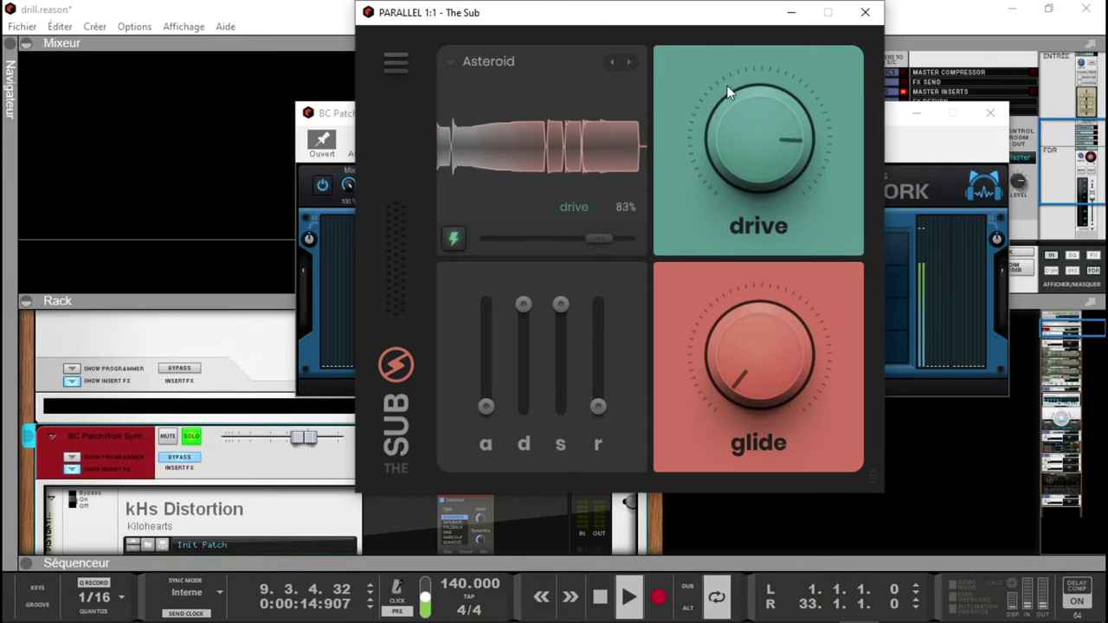
drag(747, 383, 746, 374)
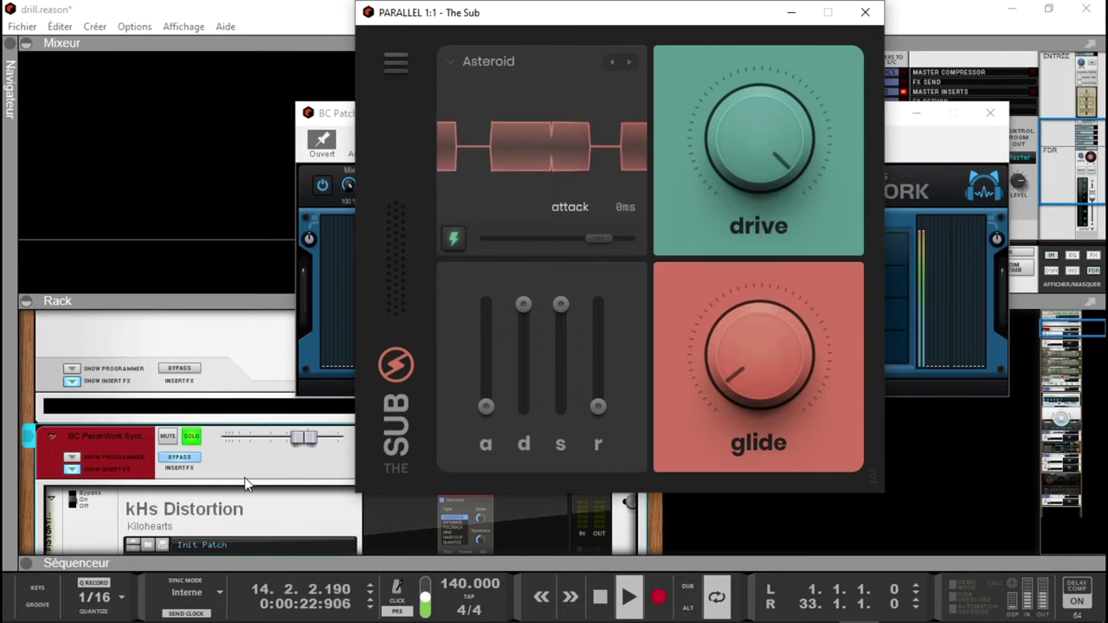
click(183, 465)
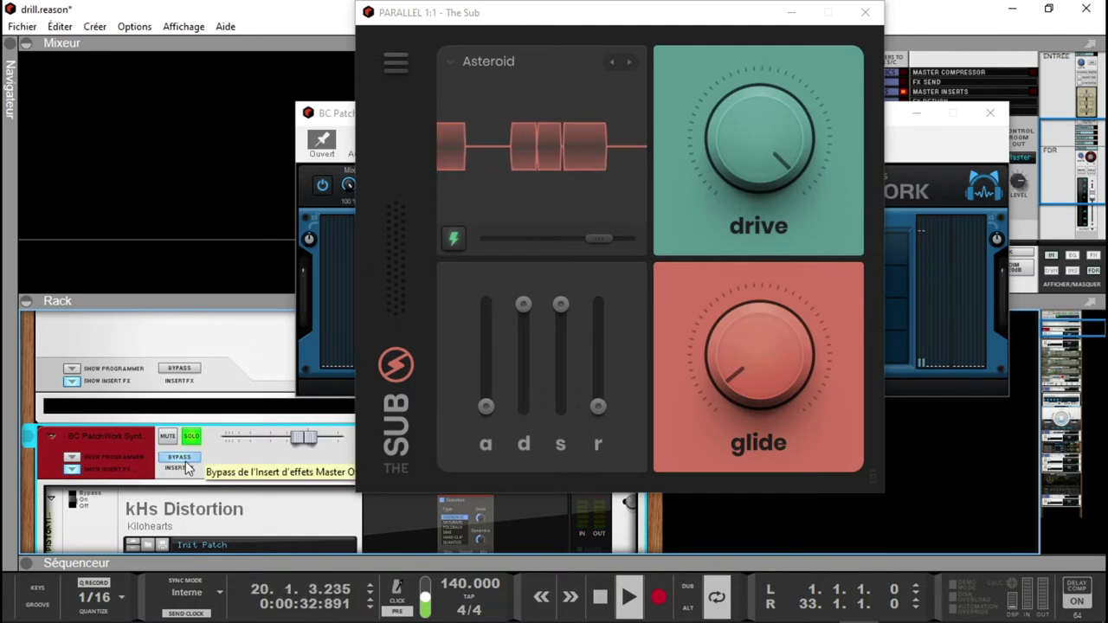
Load the Balloon preset with extra attack on and drive at 75%, and reactivate the track's insert effects
click(629, 61)
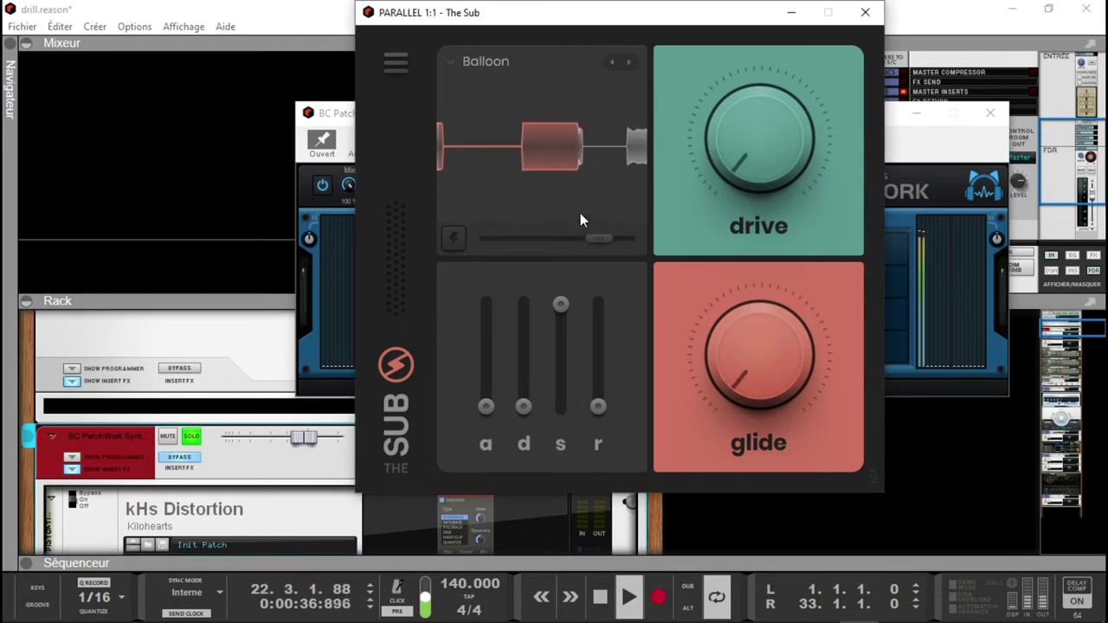
click(455, 244)
drag(768, 159, 760, 31)
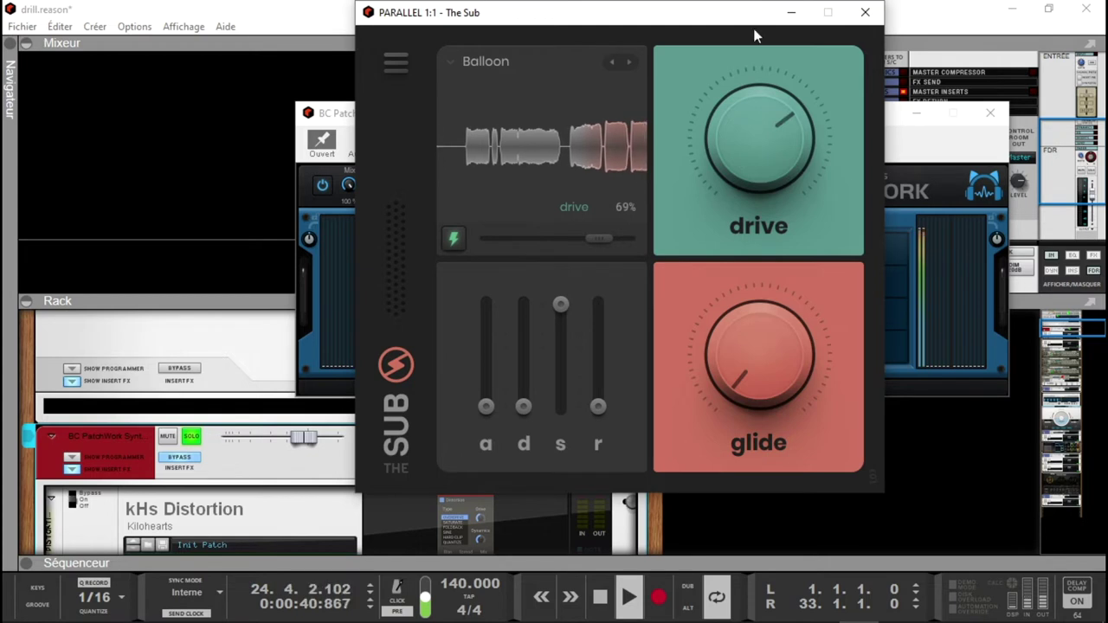
drag(731, 158, 726, 127)
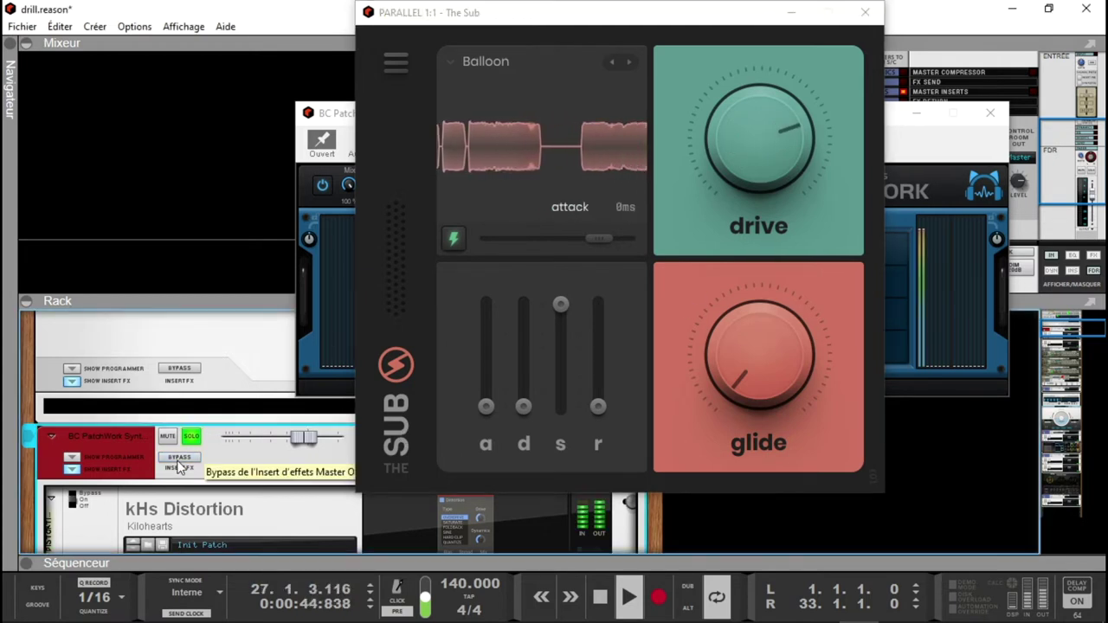
Try Balloon's glide at 430 ms, move the plugin windows off the mixer, and set glide to 50 ms
drag(766, 369, 756, 273)
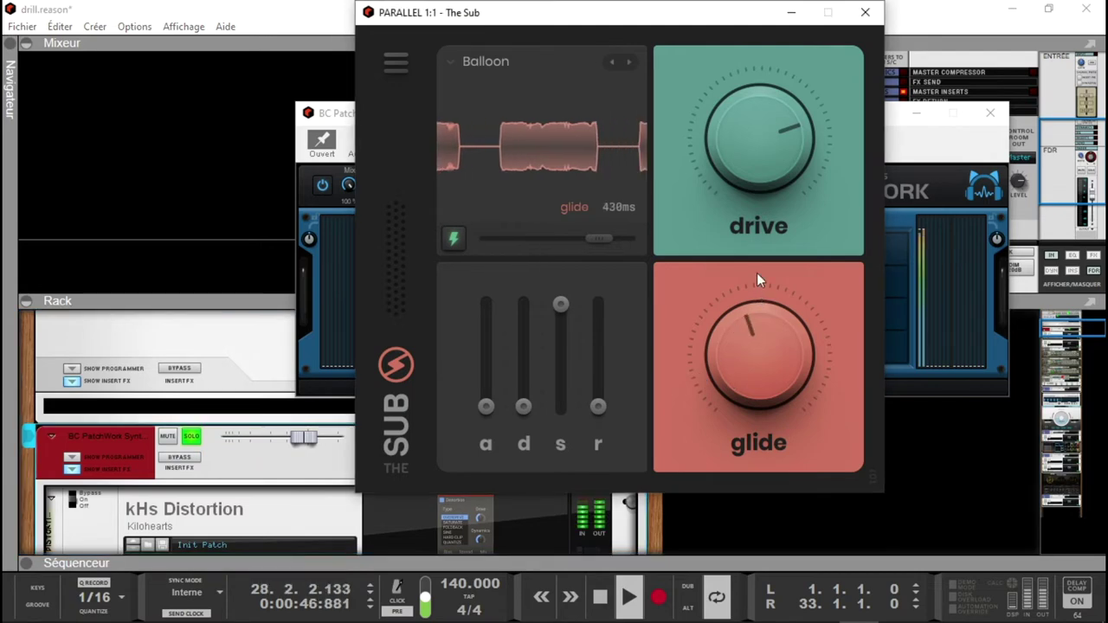
drag(726, 19, 576, 167)
drag(863, 118, 890, 348)
drag(601, 507, 608, 592)
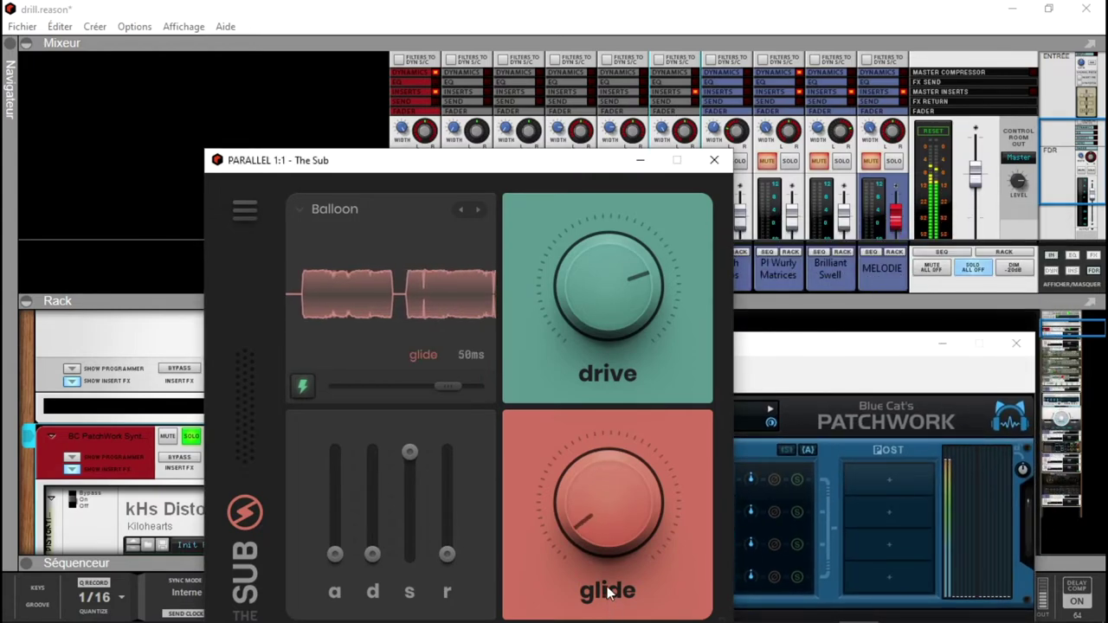
Reposition The Sub's window, lower Balloon's drive to 26%, and bypass the BC PatchWork channel's insert effects
mouse_move(603, 242)
drag(588, 165, 656, 367)
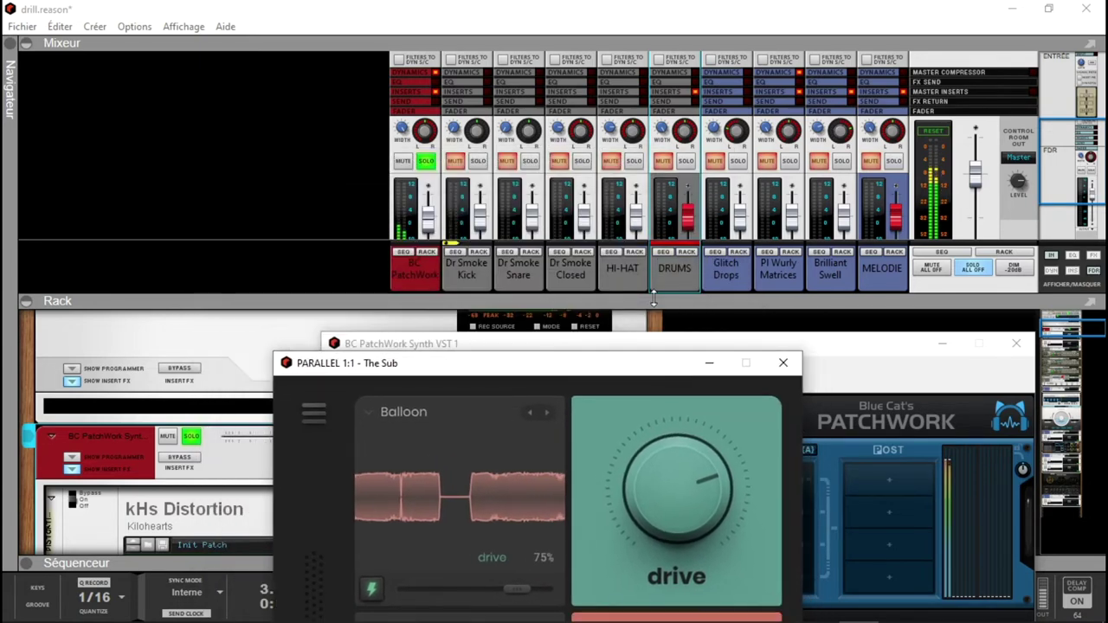
drag(663, 368, 773, 63)
drag(773, 217, 767, 251)
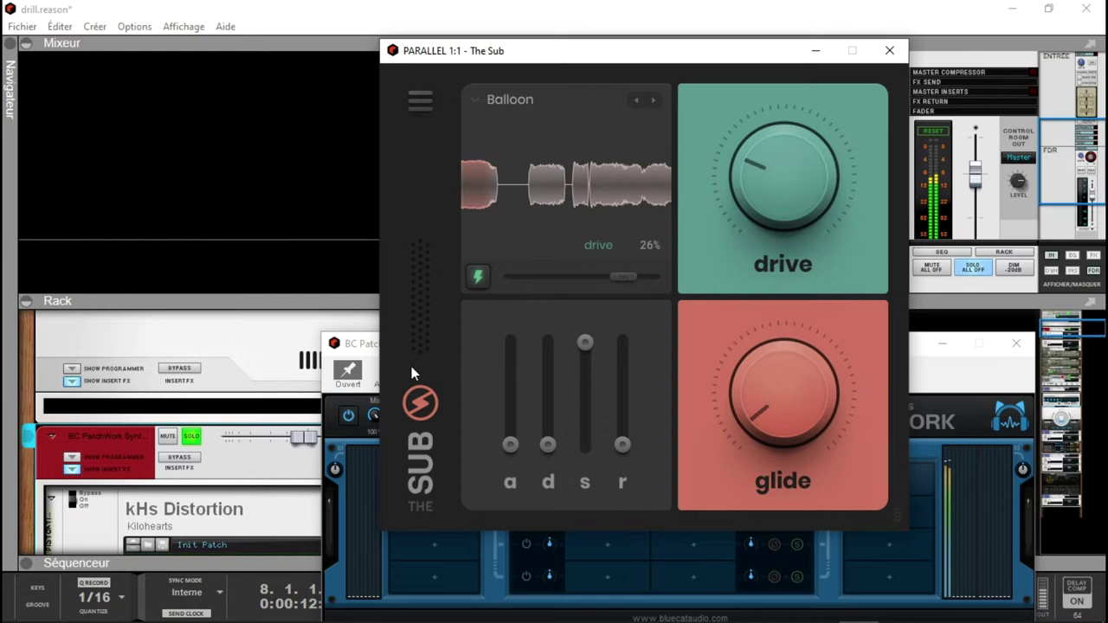
click(173, 459)
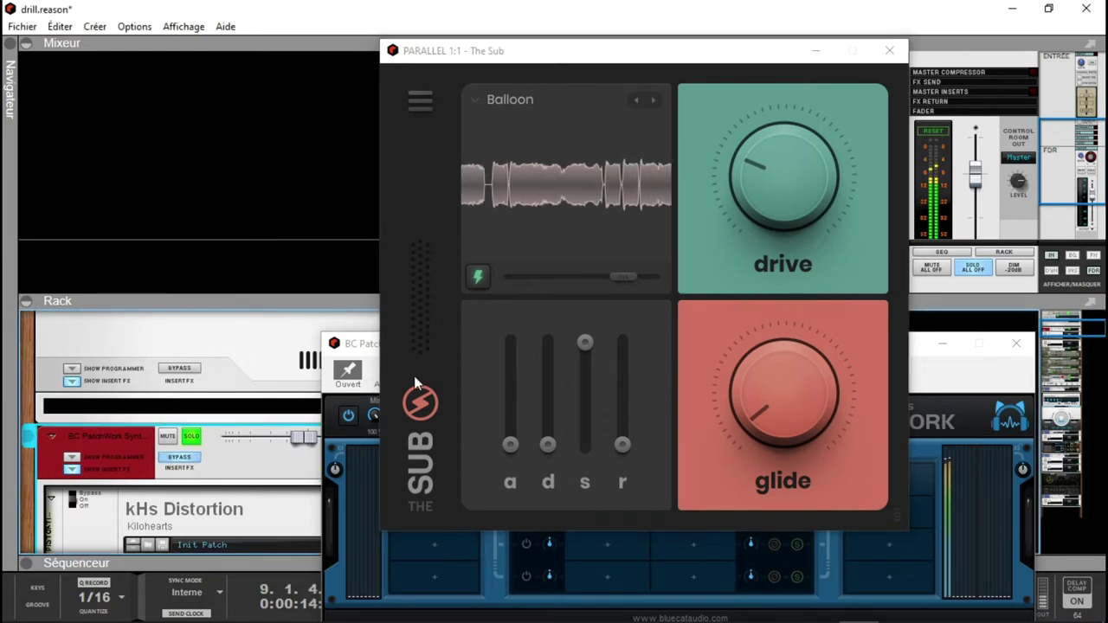
Load the Bones preset and shape it with decay at maximum, release slightly raised, and drive at 90%
click(653, 100)
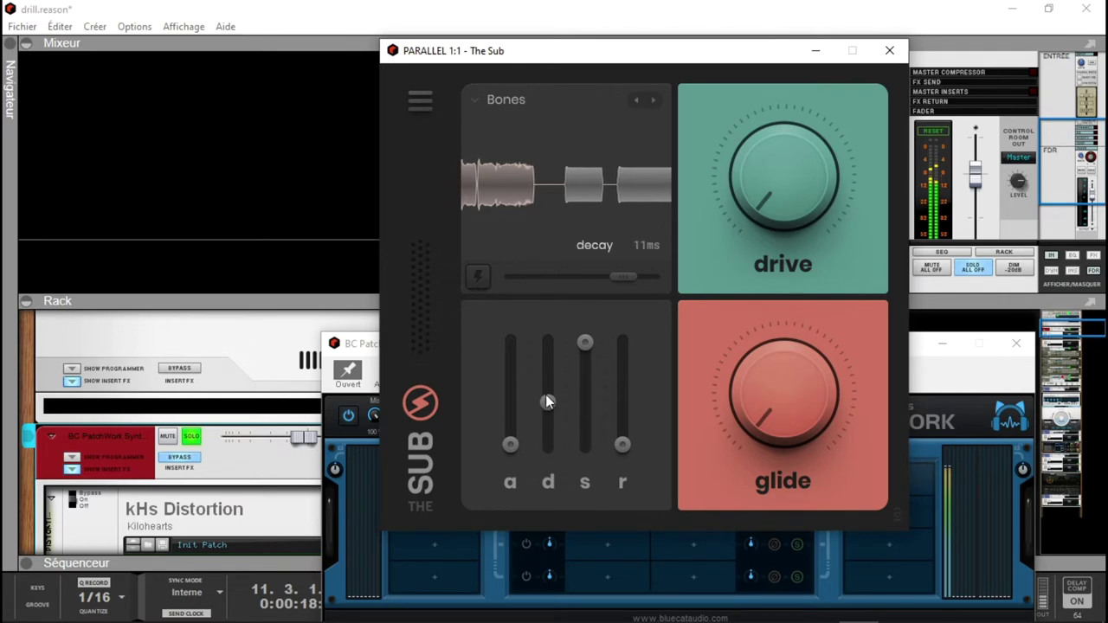
drag(545, 400, 543, 310)
click(624, 441)
drag(774, 201, 753, 8)
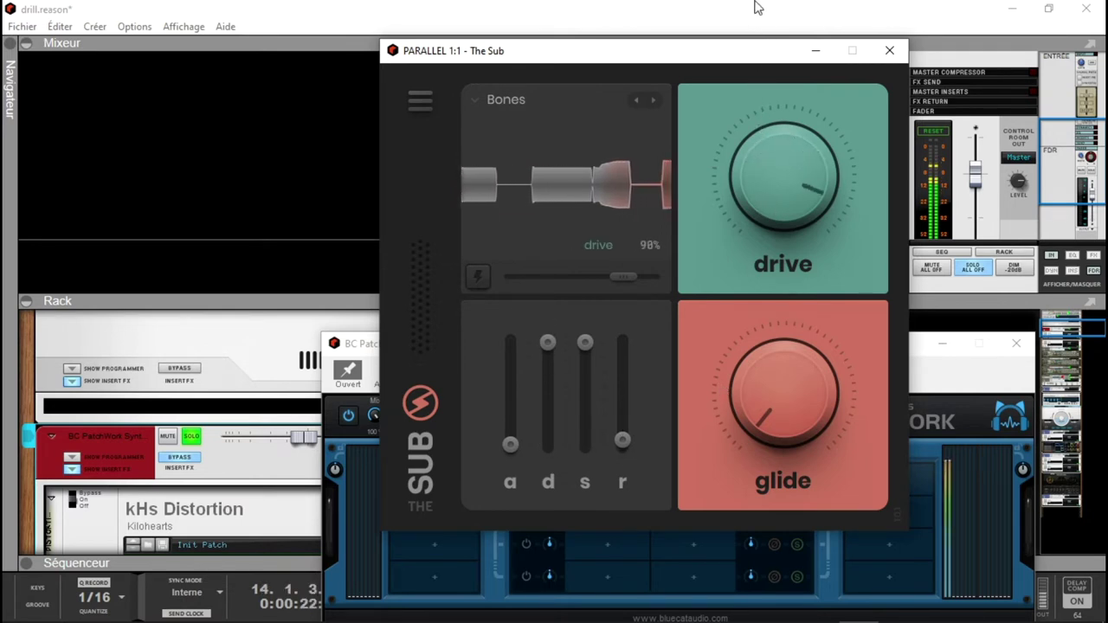
Reactivate the track's insert effects and shape Bones with extra attack on, decay lowered to mid-range, and sustain at 24%
click(186, 465)
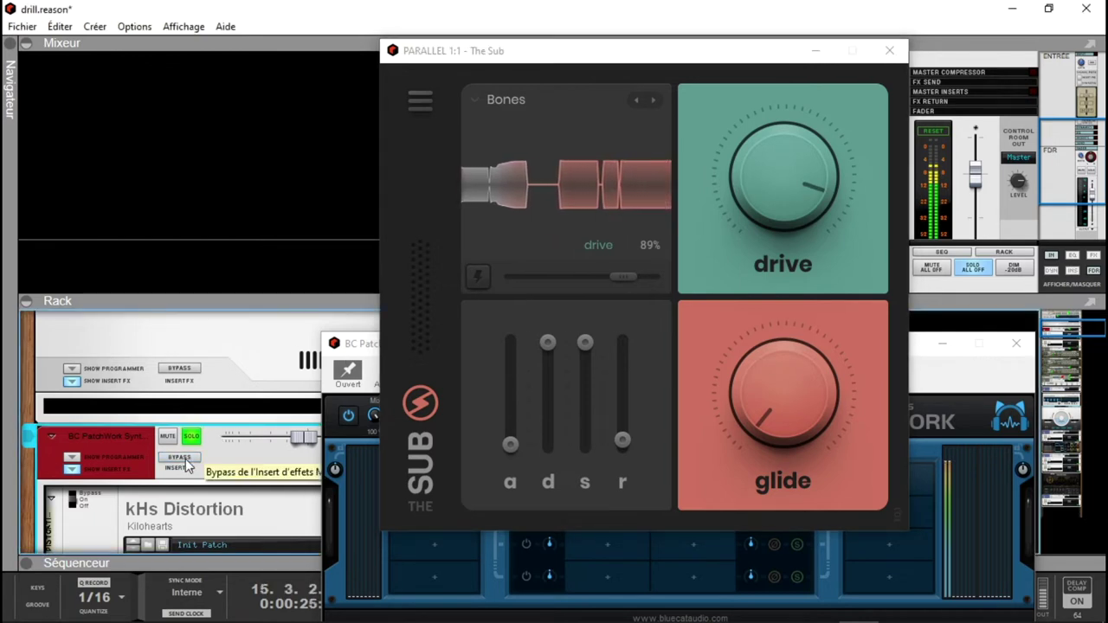
click(470, 286)
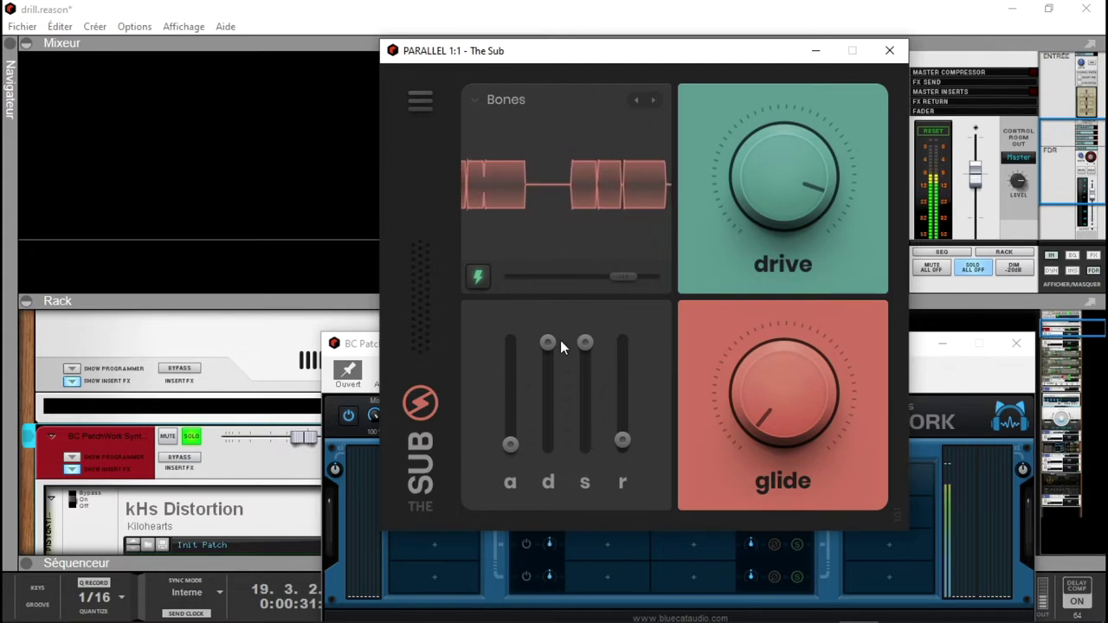
drag(548, 341, 552, 404)
mouse_move(585, 345)
drag(585, 345, 586, 422)
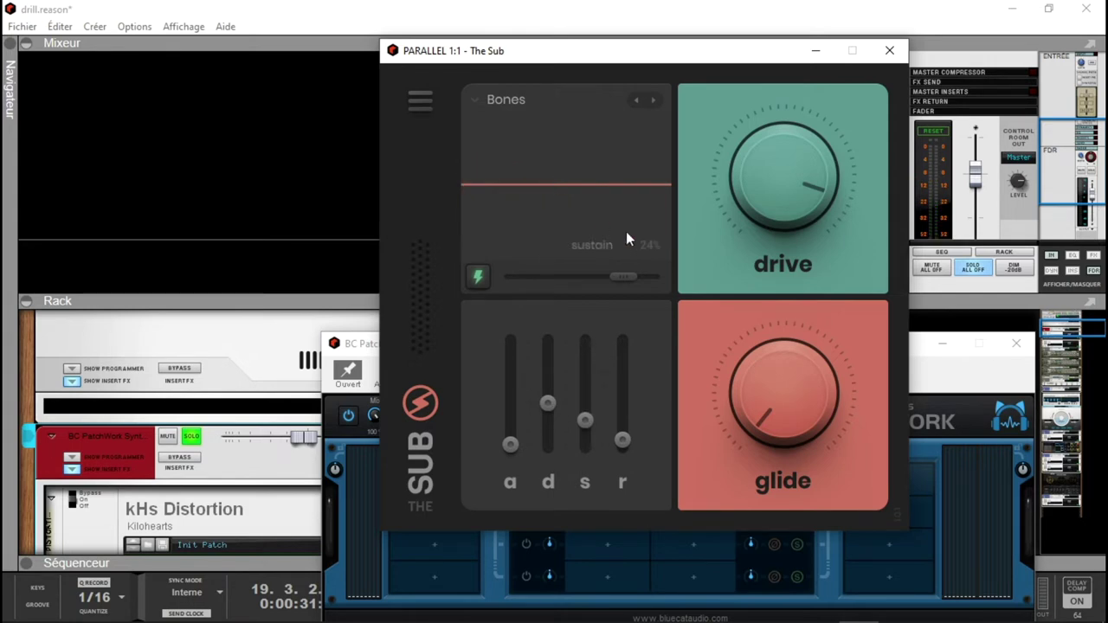
Expand the sequencer below the rack and select the BC PatchWork Synth VST 1 track for live playing
click(22, 563)
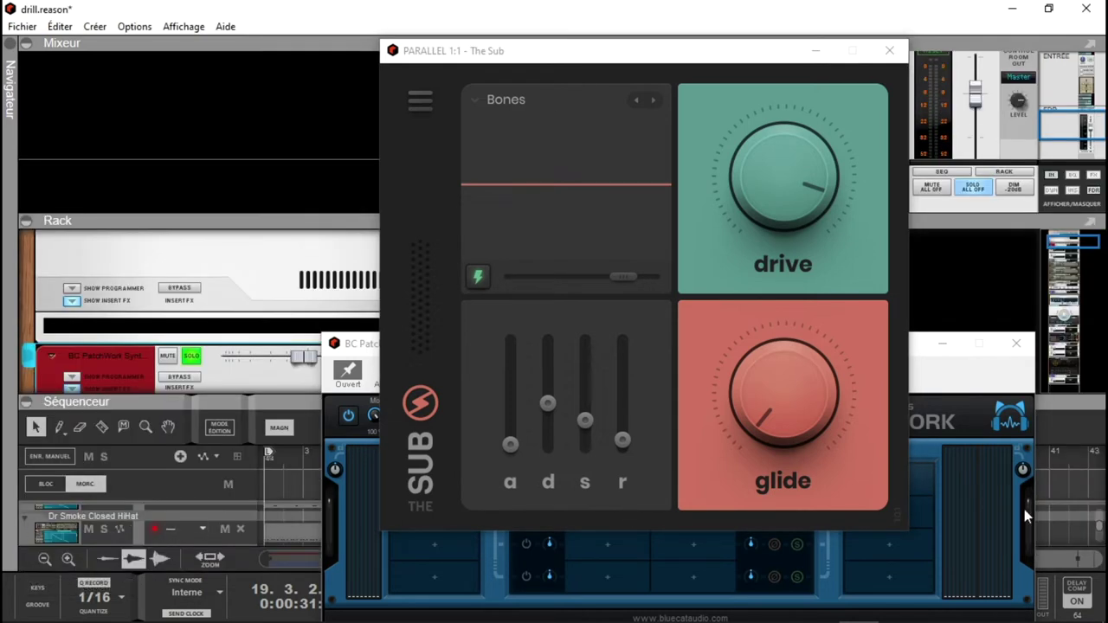
drag(1101, 530, 1100, 516)
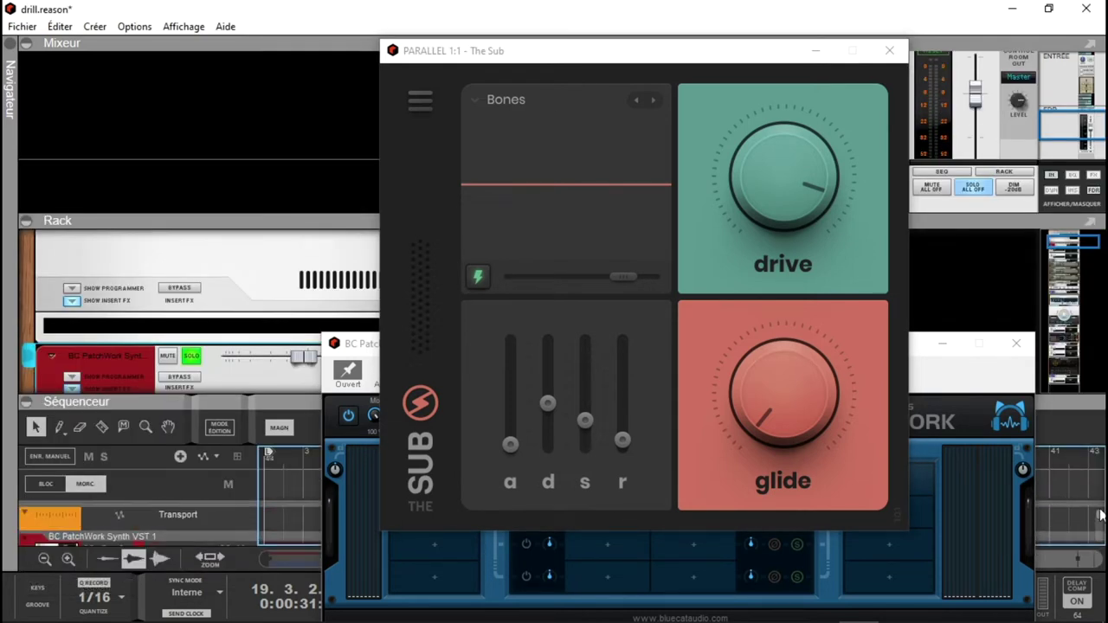
drag(1100, 519, 1100, 523)
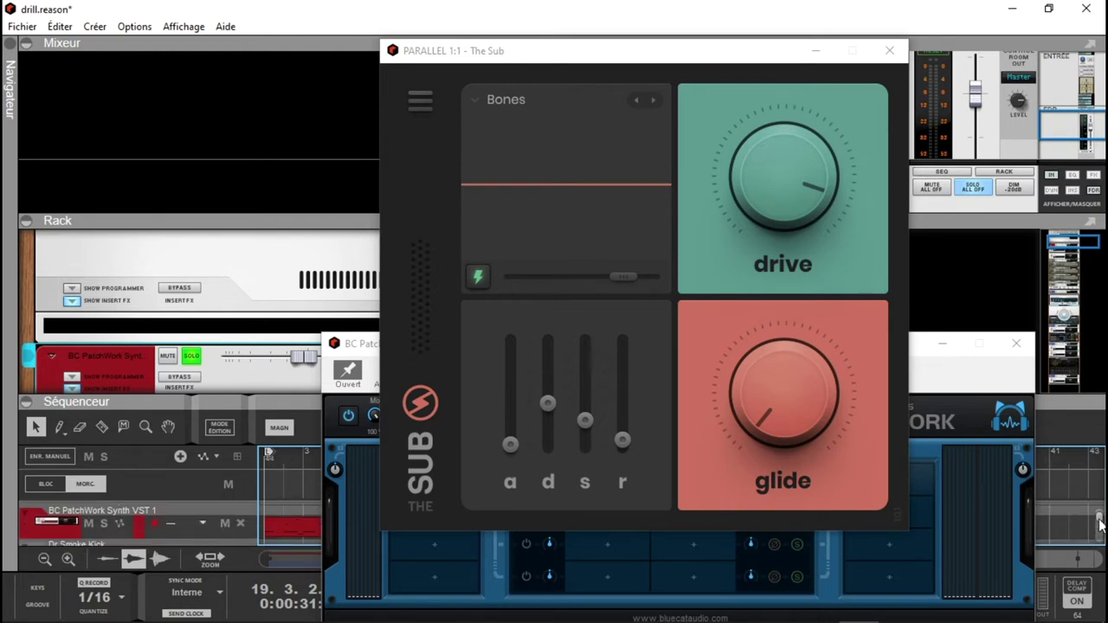
click(40, 535)
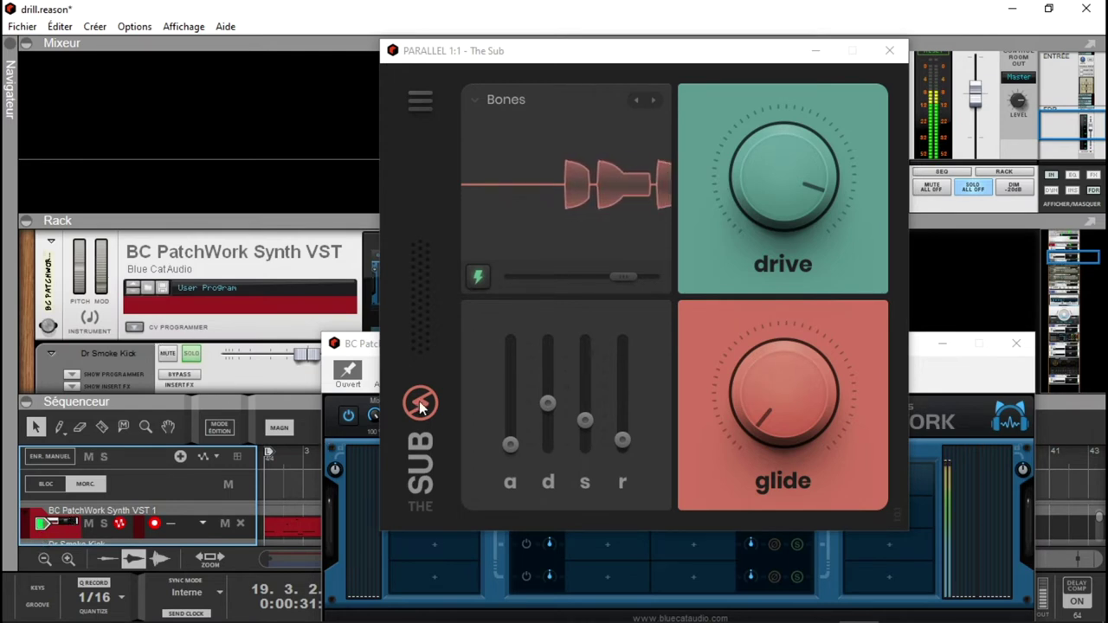
Raise Bones' decay and sustain to maximum, try its release at 1.95 s, and set it to 55 ms
drag(548, 404, 543, 330)
drag(584, 420, 582, 343)
drag(621, 440, 617, 380)
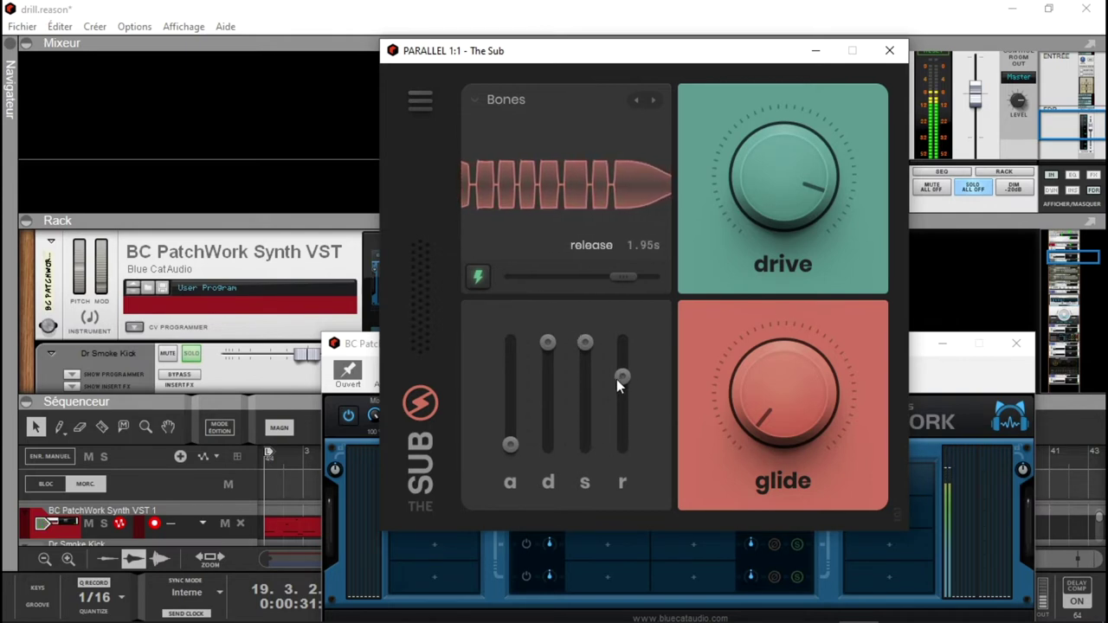
drag(620, 376, 621, 435)
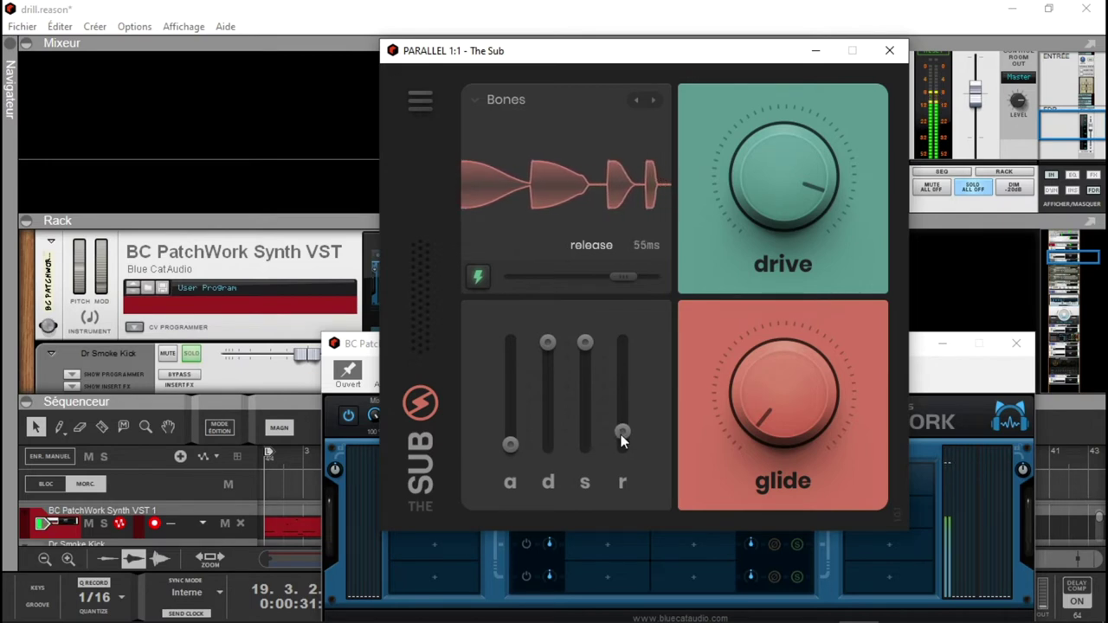
Lower Bones' drive and release to minimum, and bring glide from a trial 360 ms back to 0 ms
mouse_move(798, 202)
drag(800, 151, 796, 341)
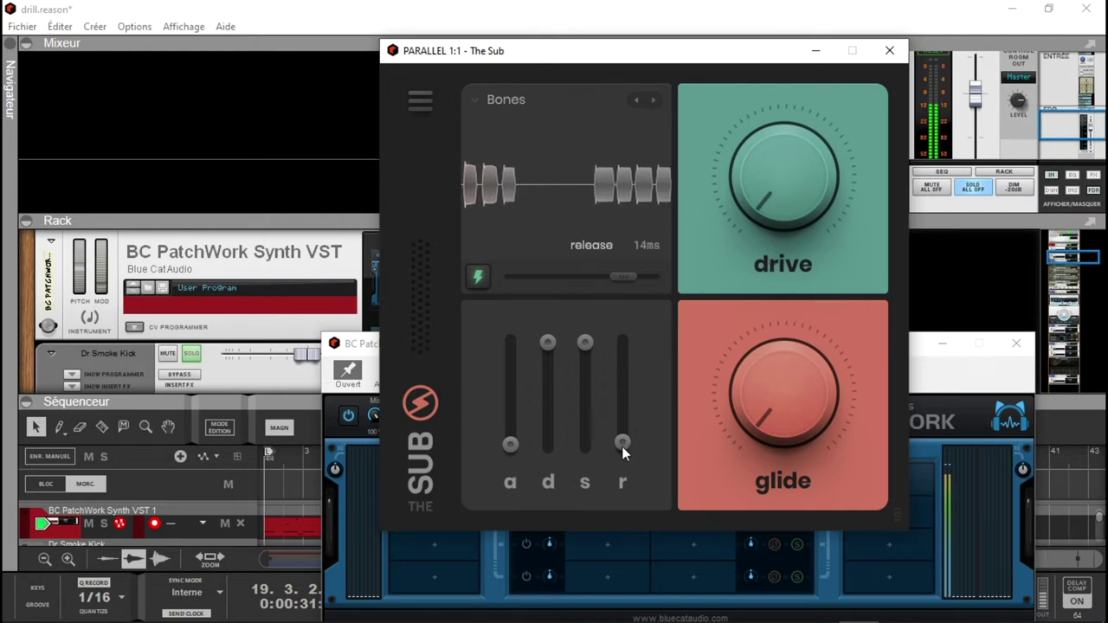
drag(621, 440, 620, 455)
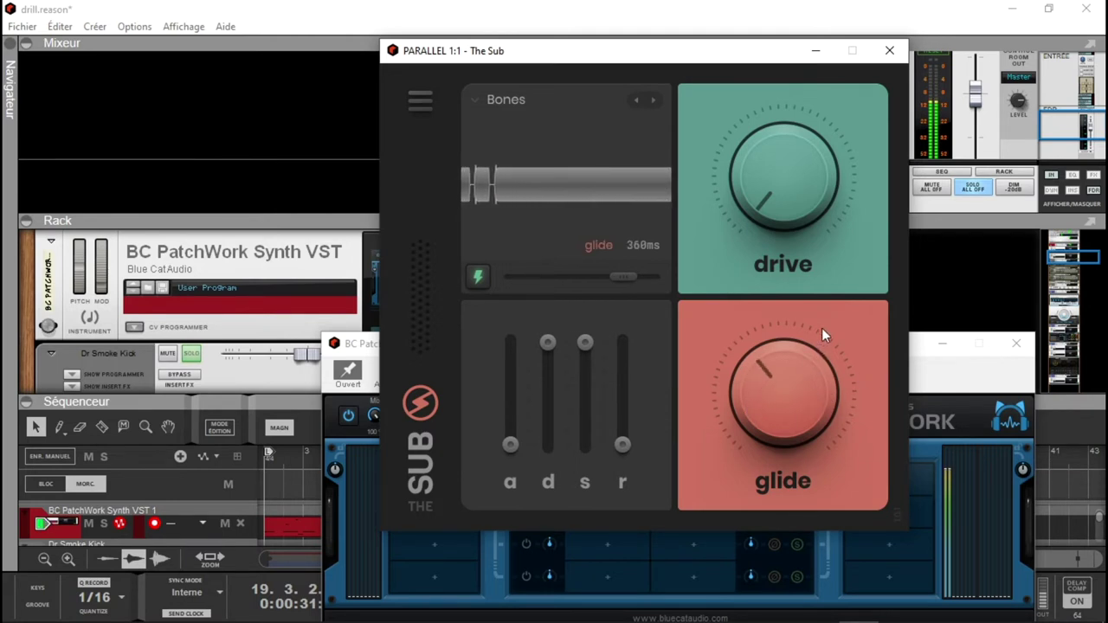
drag(822, 328, 818, 426)
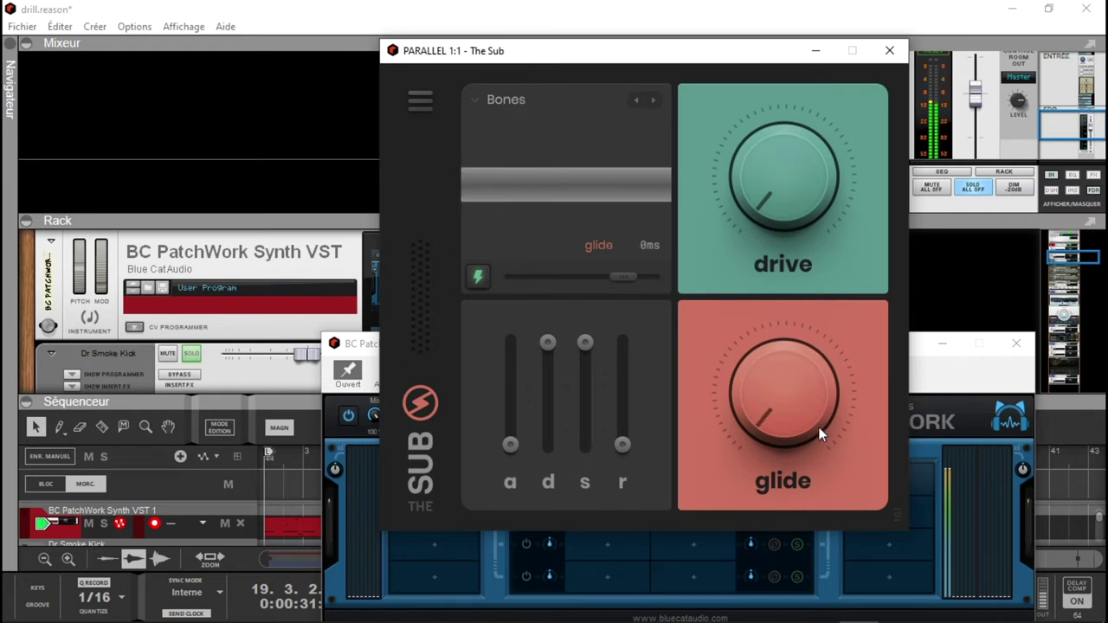
Raise Bones' drive to about three quarters and shorten its envelope with low decay and sustain at 33%
drag(794, 186, 791, 35)
mouse_move(550, 345)
drag(551, 345, 547, 444)
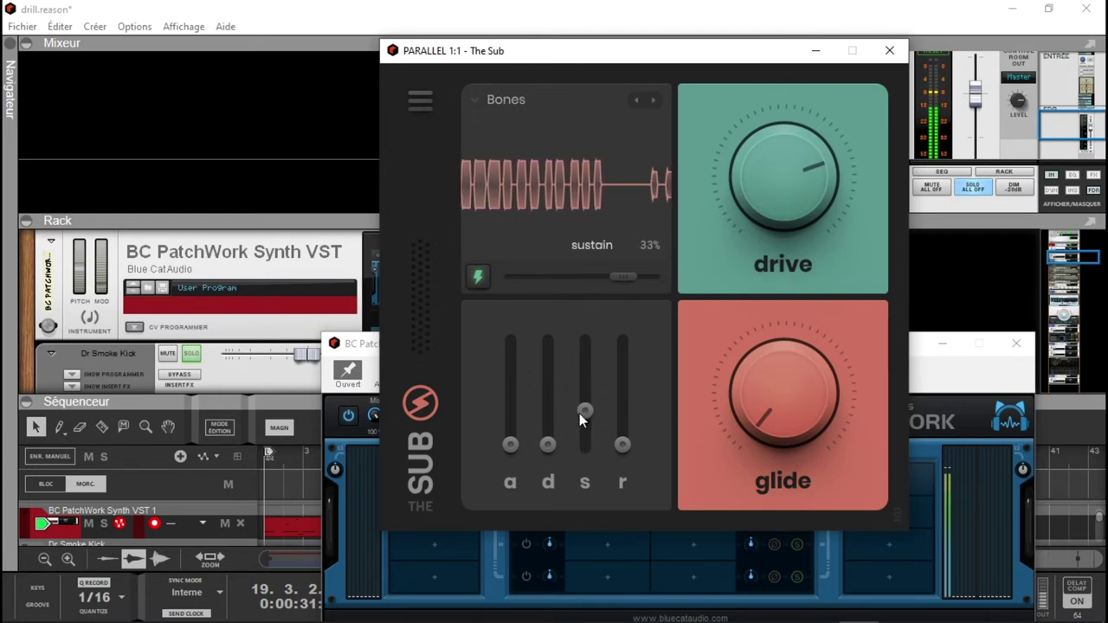
drag(547, 444, 549, 384)
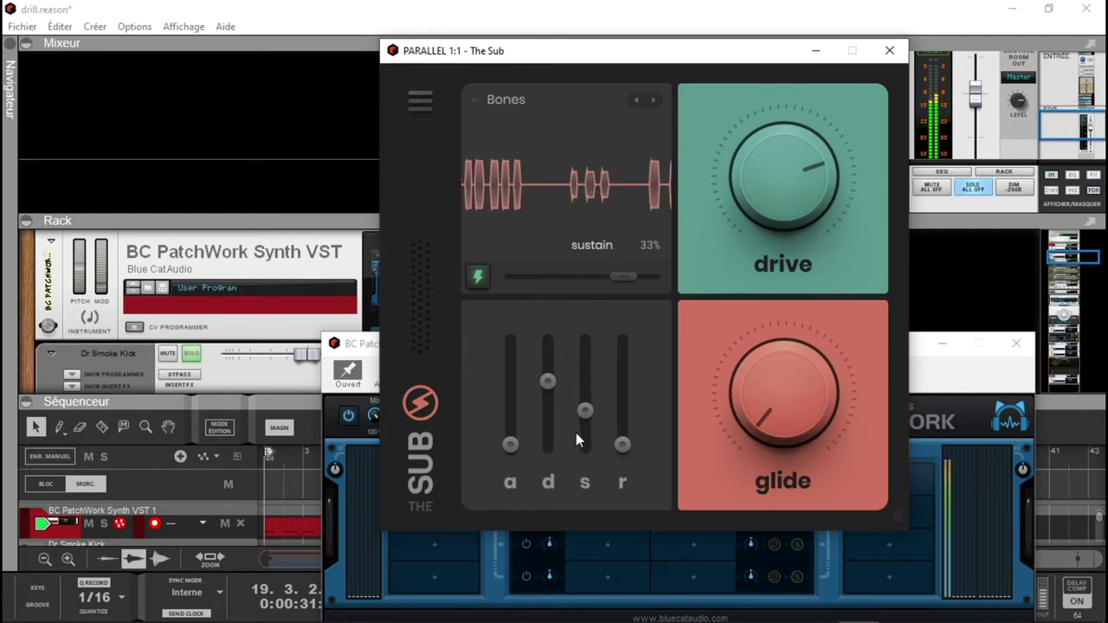
drag(548, 384, 545, 418)
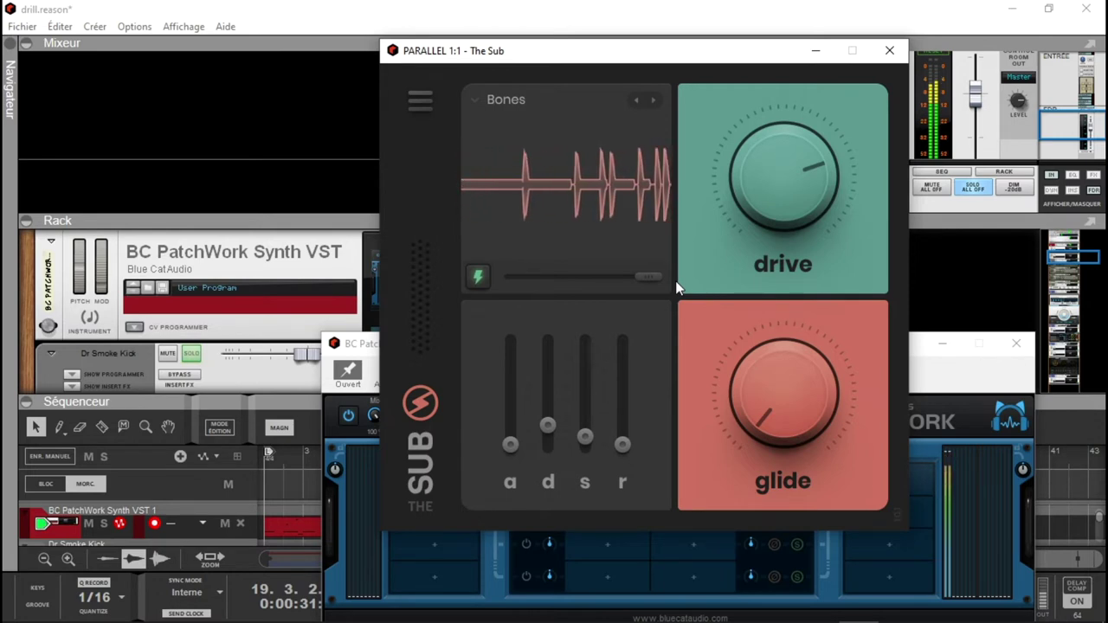
Load the Boom Box preset with extra attack on and drive raised to about three quarters
click(654, 101)
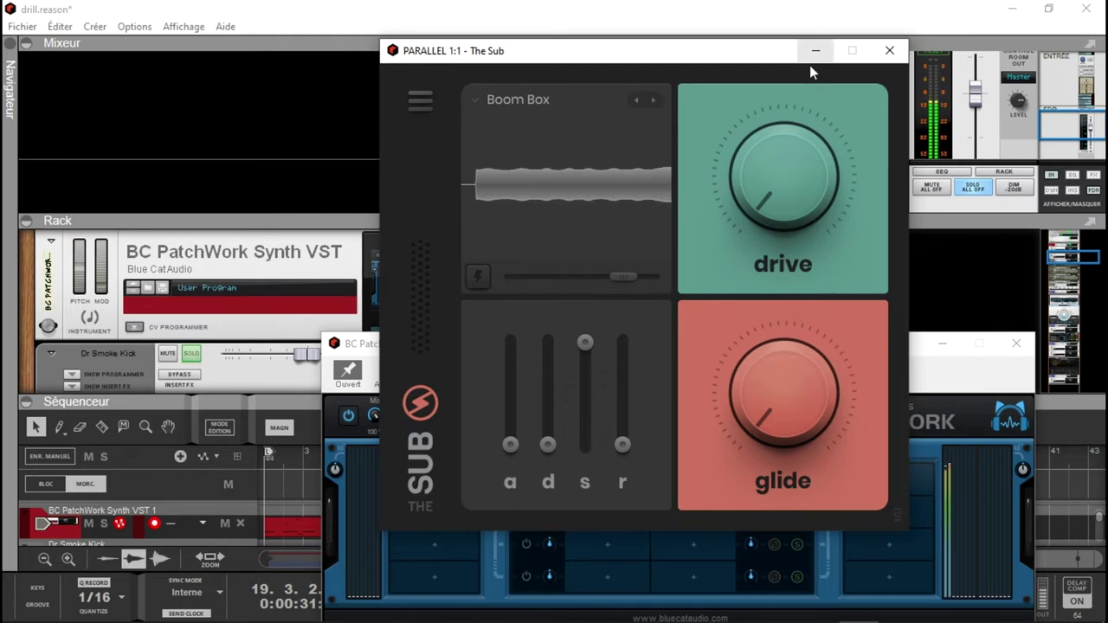
click(478, 282)
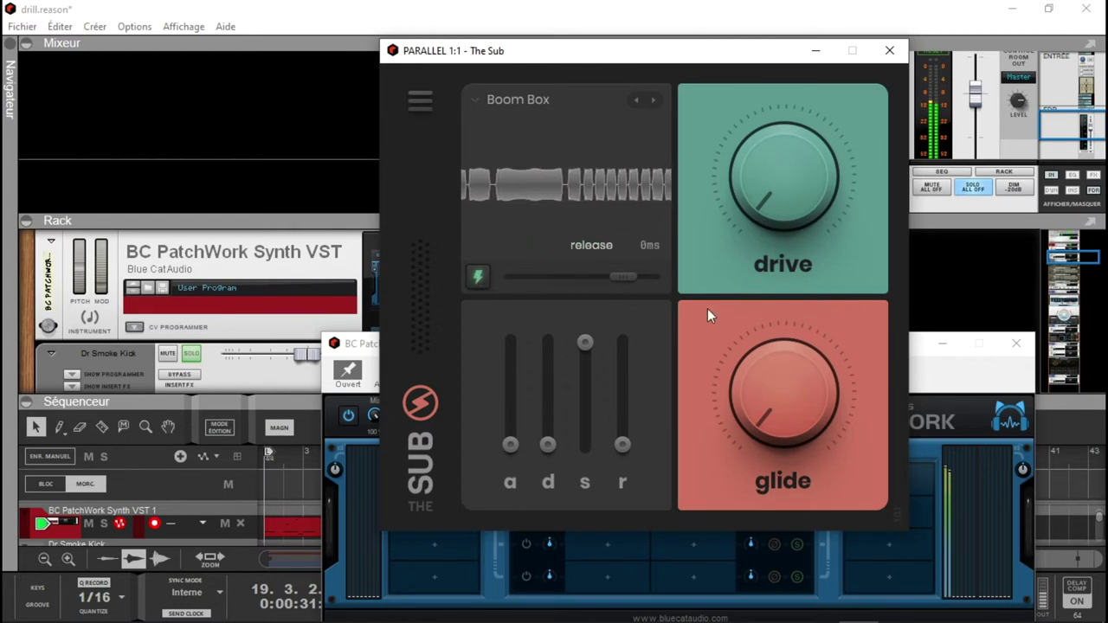
drag(752, 110, 747, 18)
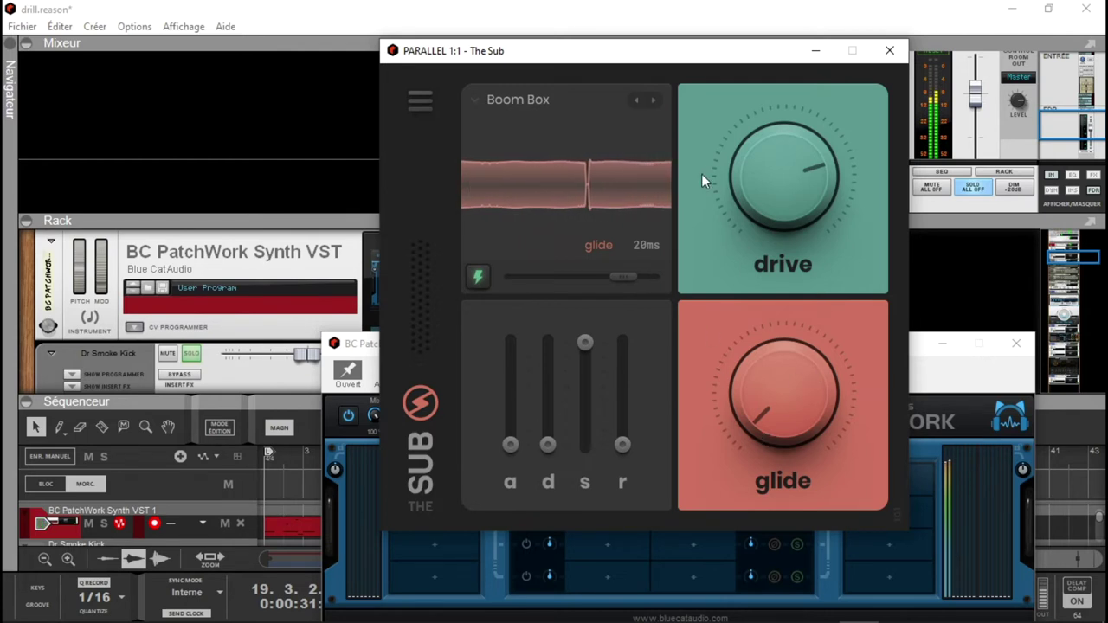
Load the Bottle Cap preset, set its drive to 75%, and compare it with extra attack on and off
click(651, 99)
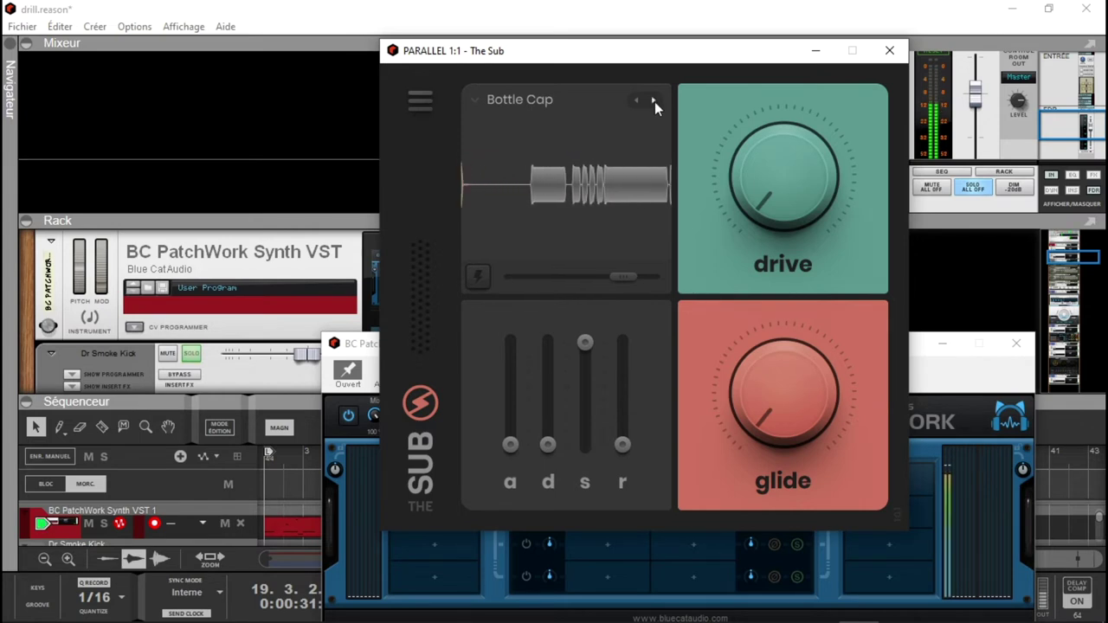
drag(774, 183, 762, 22)
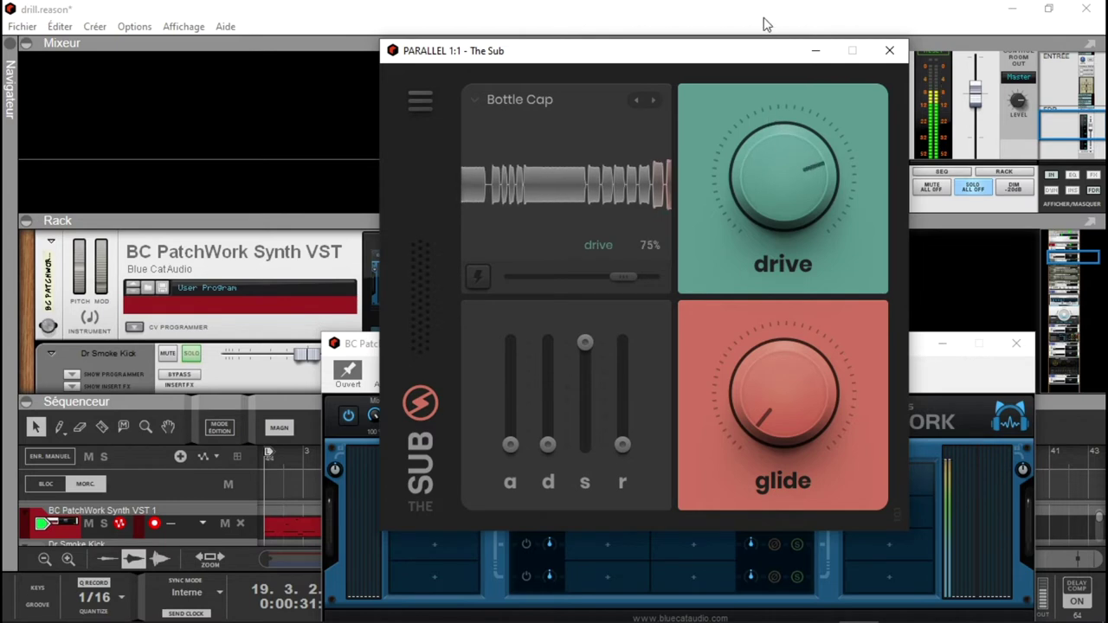
click(478, 278)
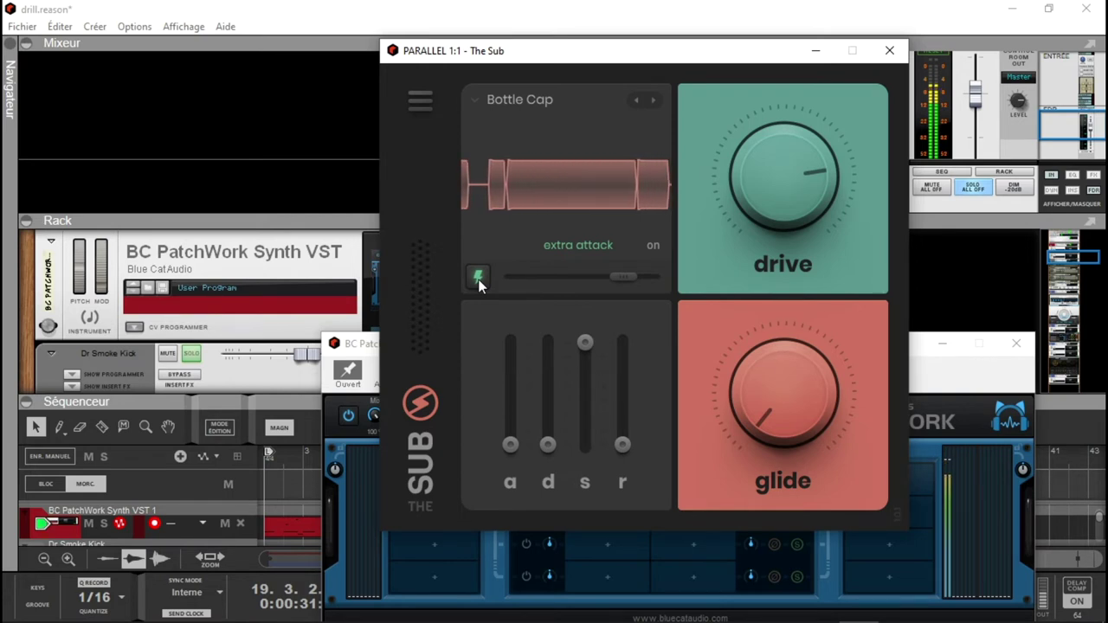
click(476, 291)
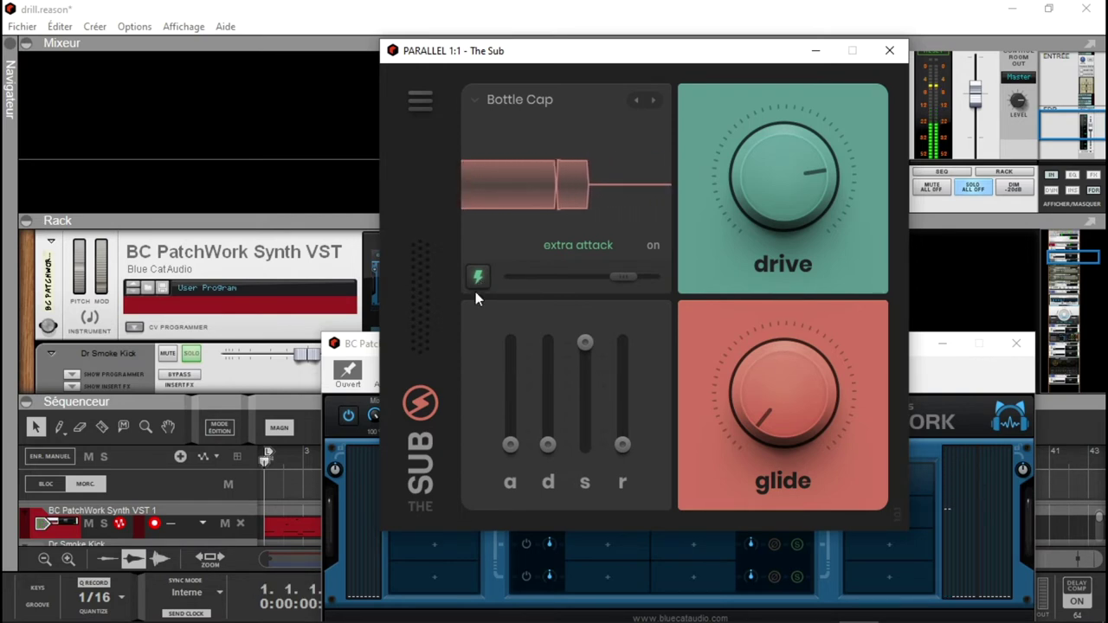
click(475, 279)
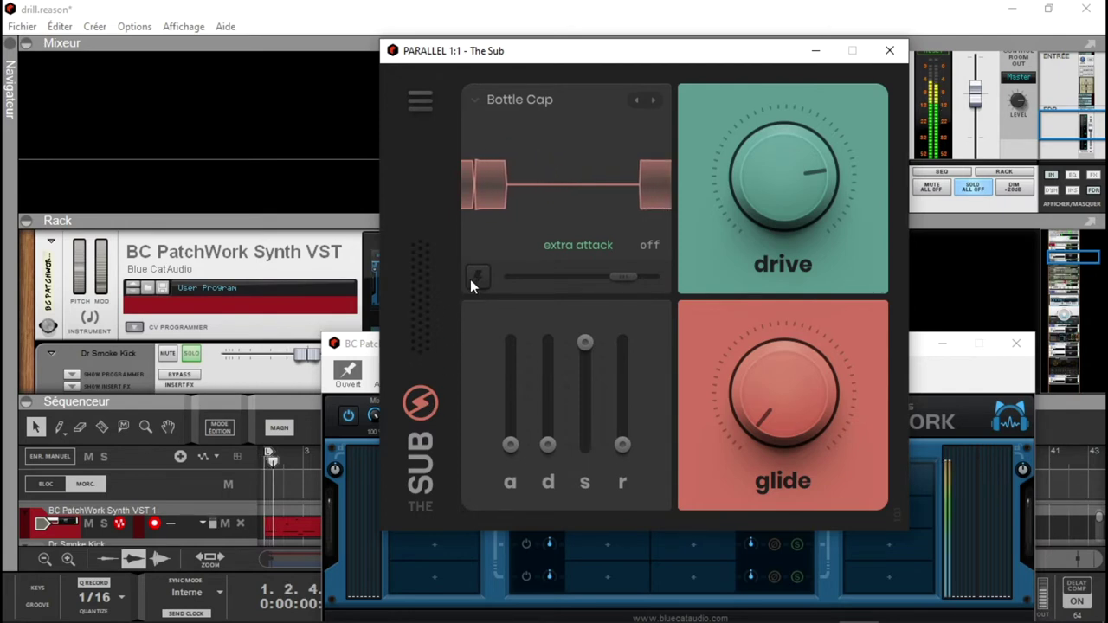
Raise Bottle Cap's drive and decay to maximum and, after trying a longer glide, set glide to 30 ms
mouse_move(766, 154)
mouse_down()
mouse_move(758, 164)
mouse_move(758, 149)
mouse_up()
mouse_move(769, 414)
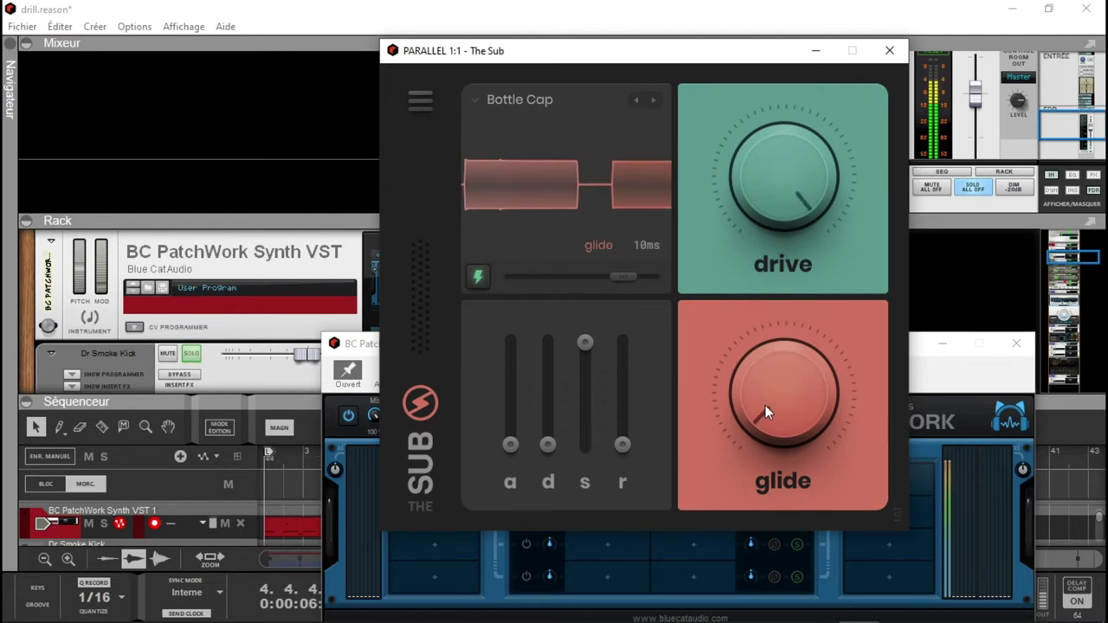
drag(766, 386, 764, 368)
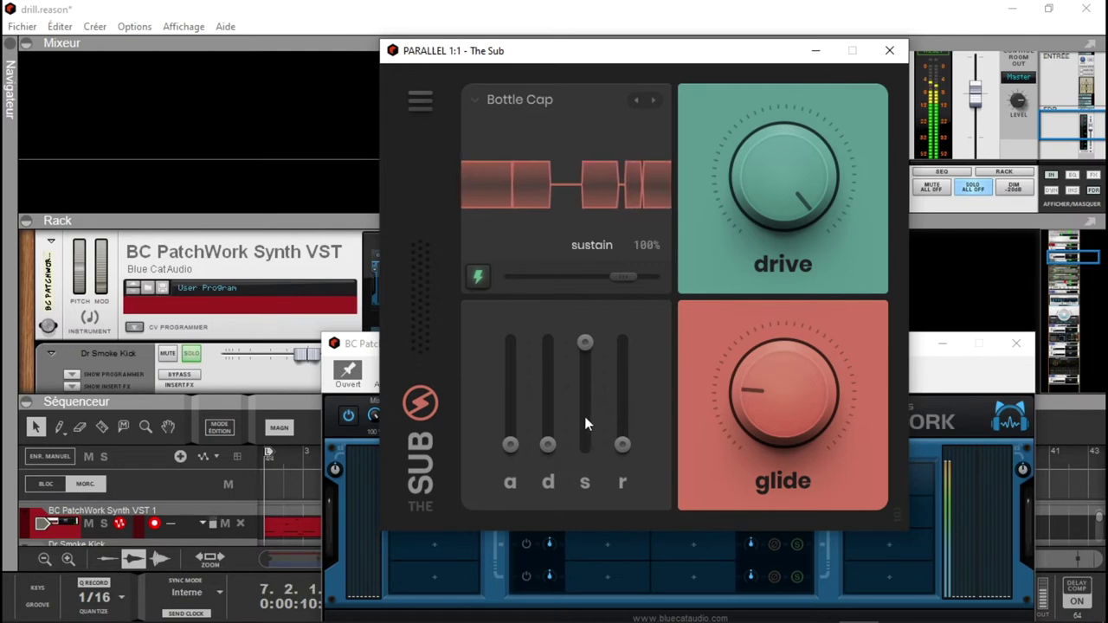
drag(548, 444, 570, 329)
drag(791, 371, 784, 409)
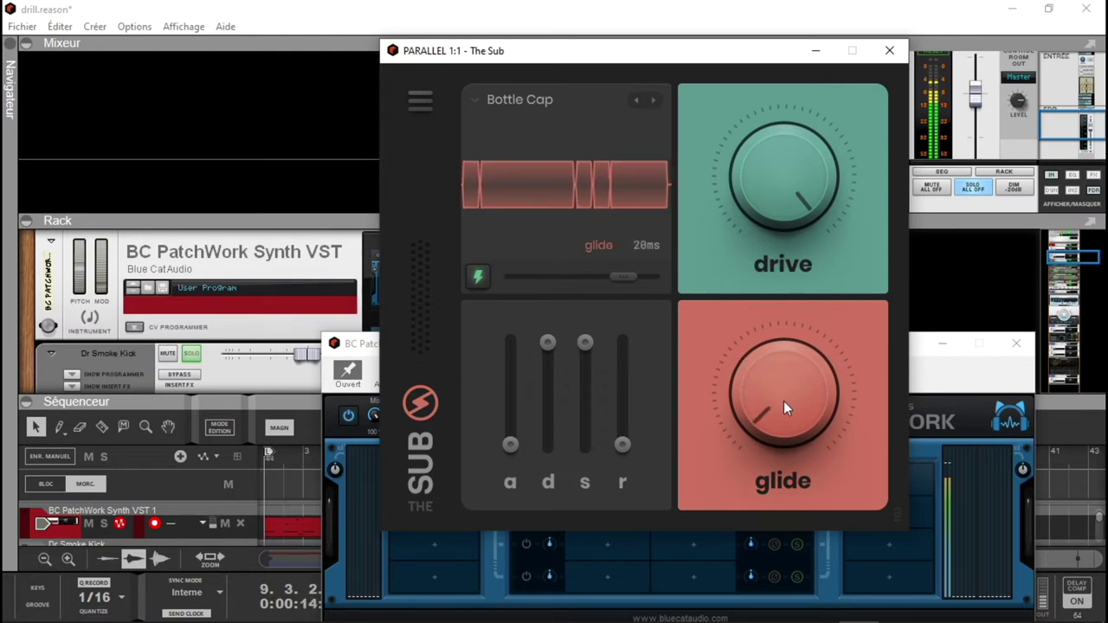
drag(783, 401, 783, 398)
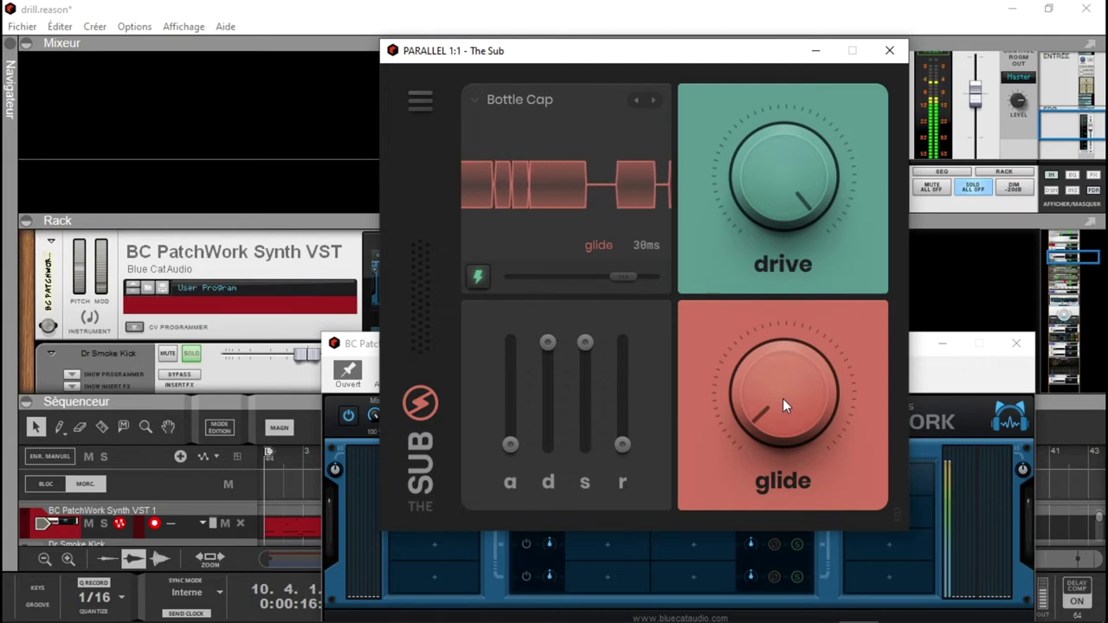
Close The Sub and BC PatchWork Synth windows and open the track's note clip for editing
click(1016, 343)
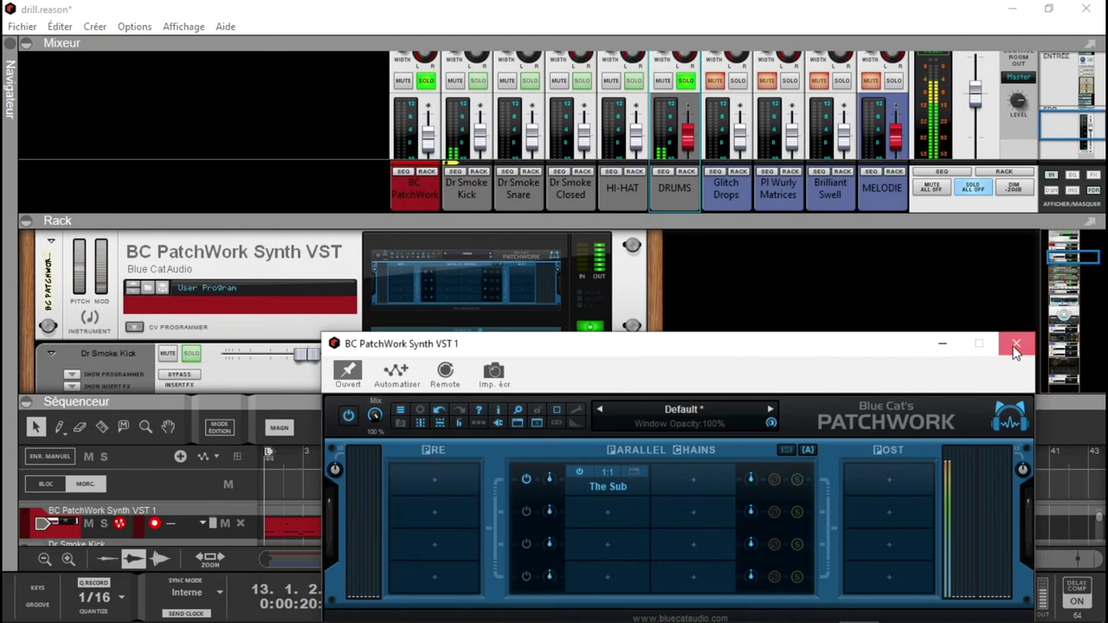
click(1016, 343)
double_click(345, 529)
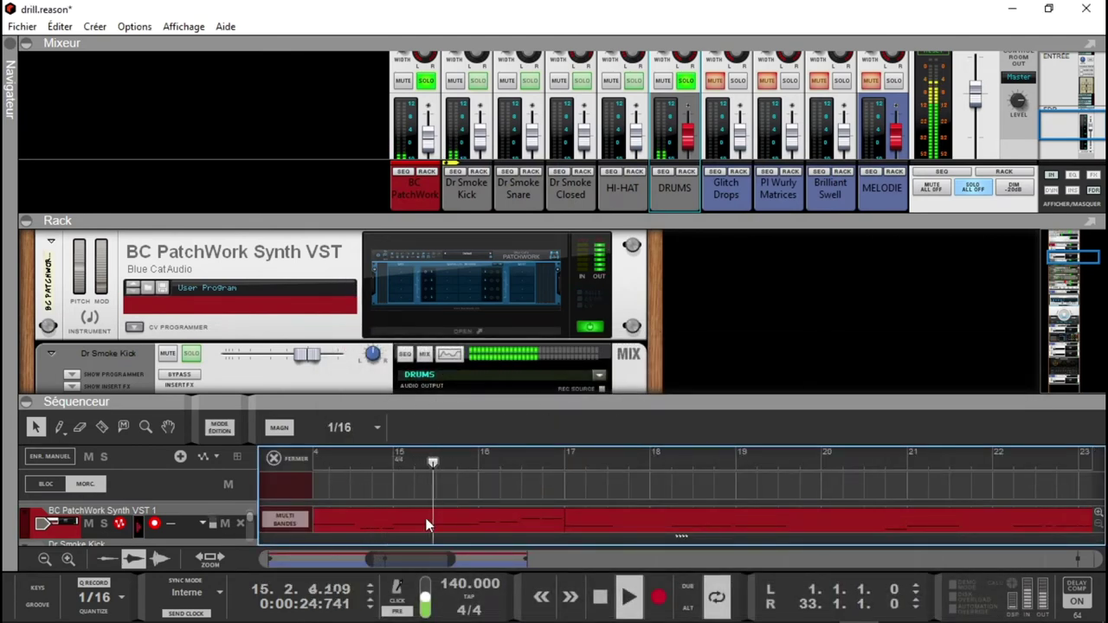
Show the sequencer at full size and select the BC PatchWork note clip starting at bar 17
click(329, 392)
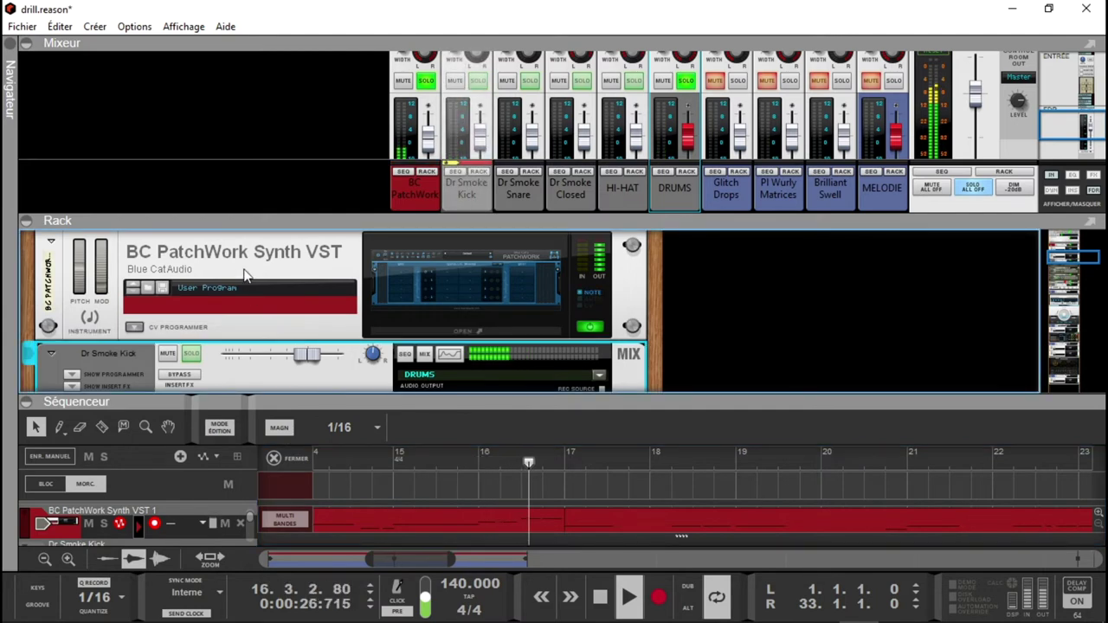
key(F7)
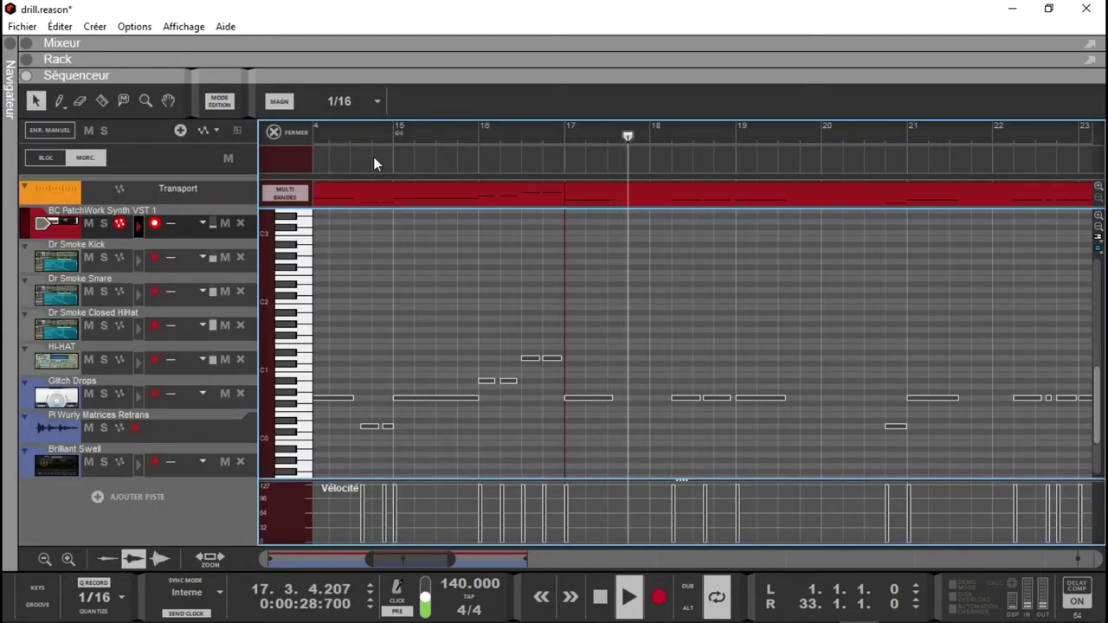
click(694, 198)
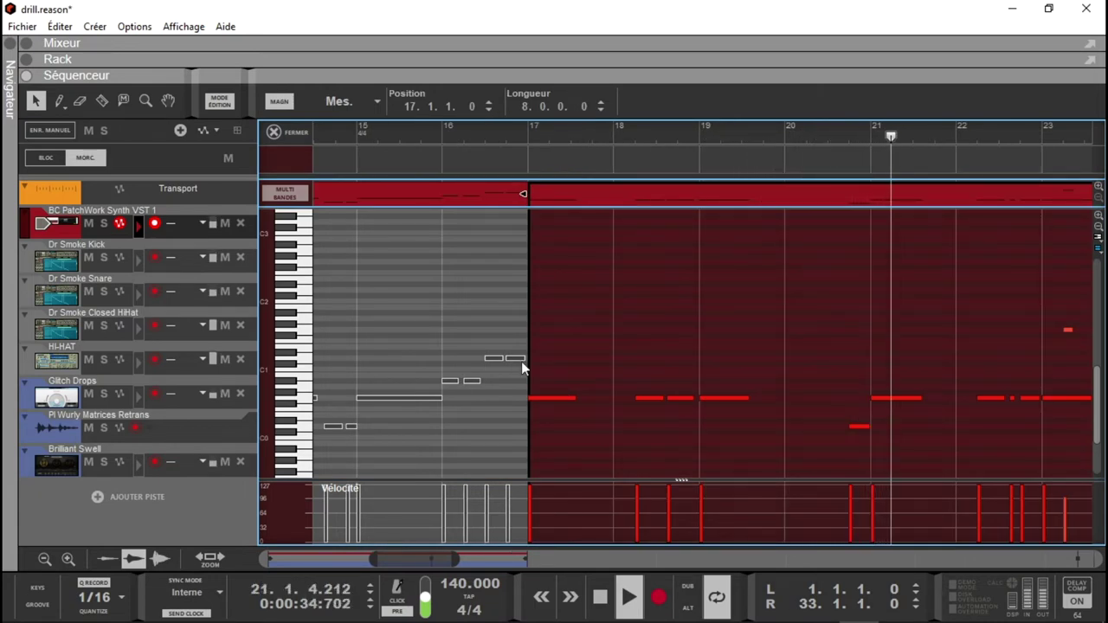
Show the rack above the sequencer and reopen the BC PatchWork Synth VST 1 plugin window
key(F5)
key(F6)
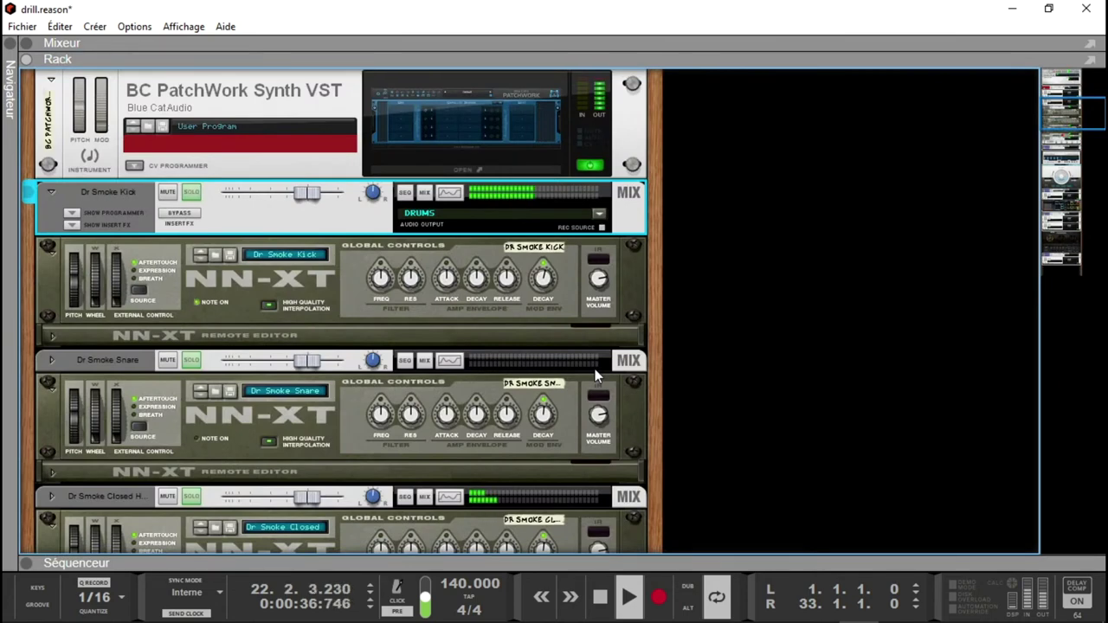
key(F7)
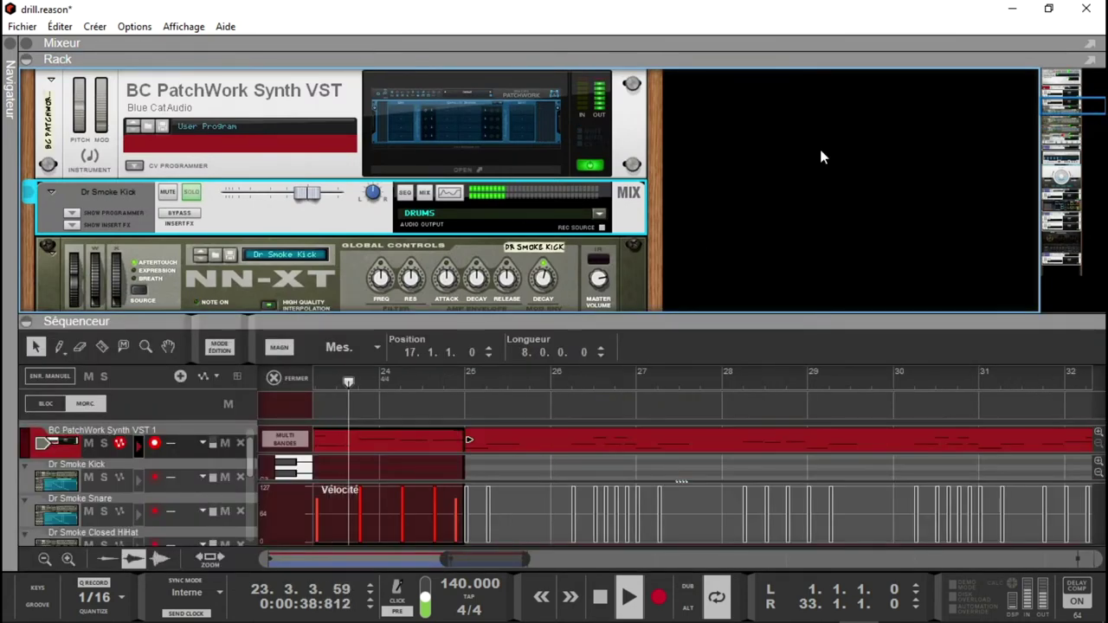
click(506, 149)
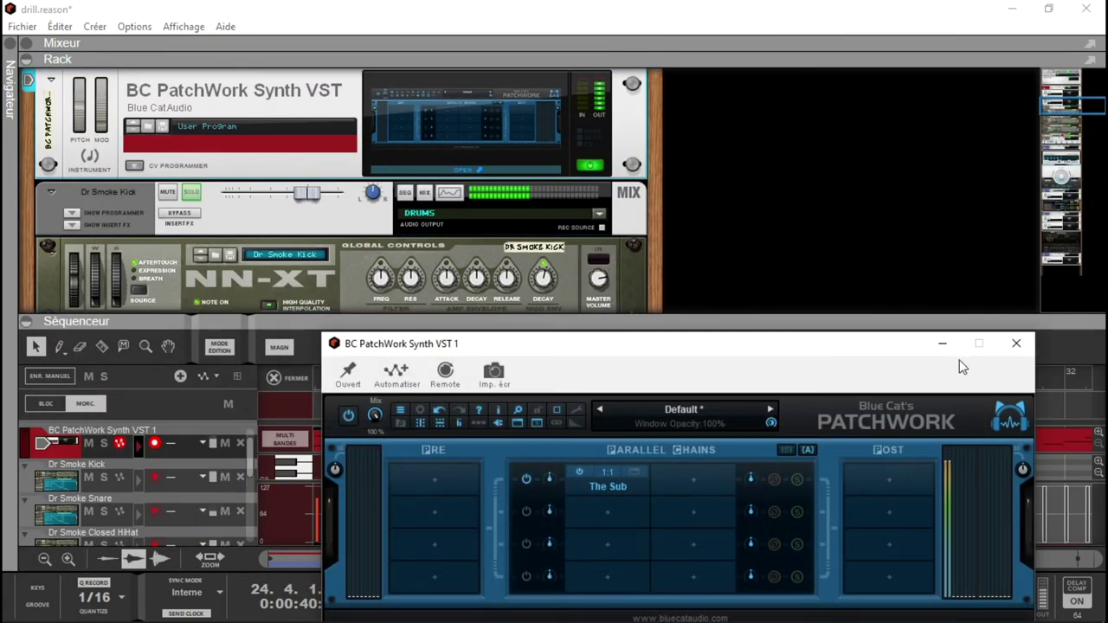
Enlarge the sequencer area and open The Sub from PatchWork's first parallel slot, arranging both plugin windows over the project
drag(864, 344, 891, 41)
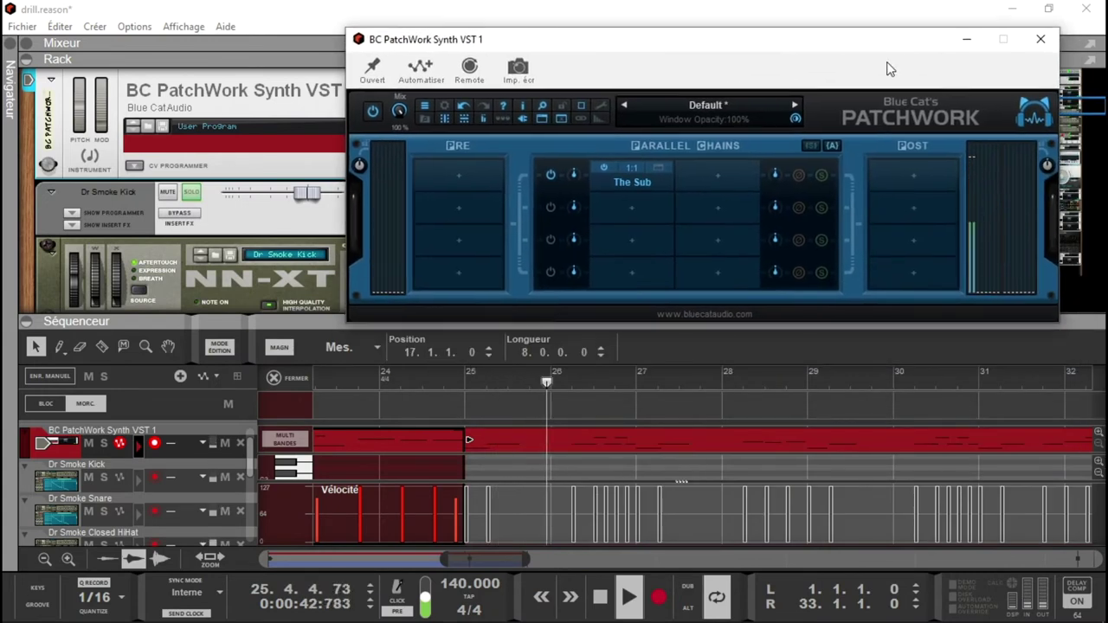
drag(1076, 317, 1071, 149)
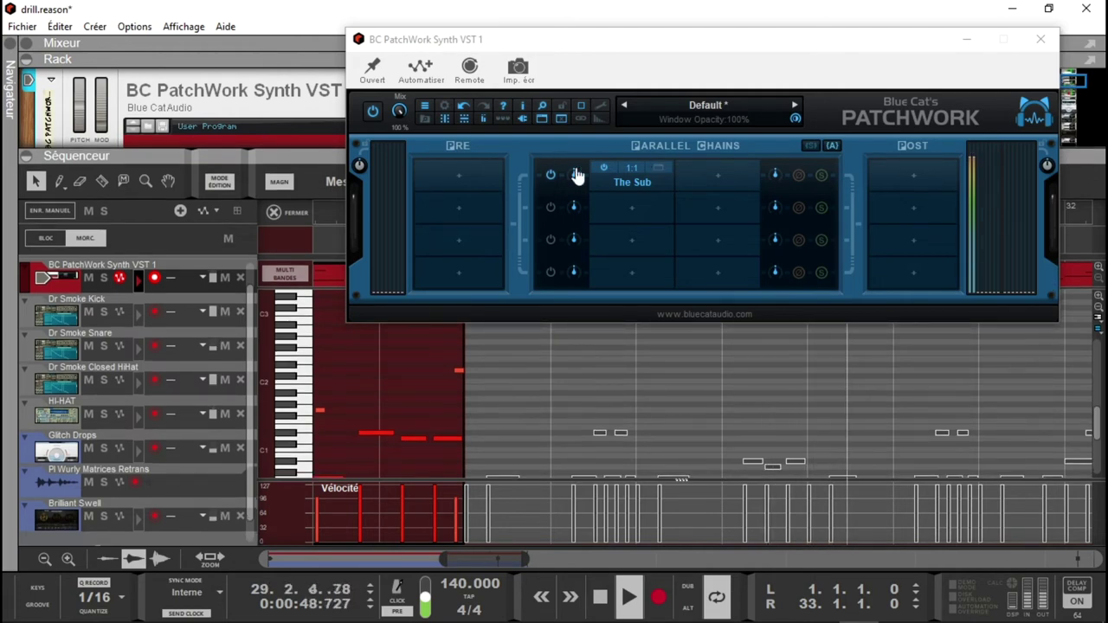
click(655, 167)
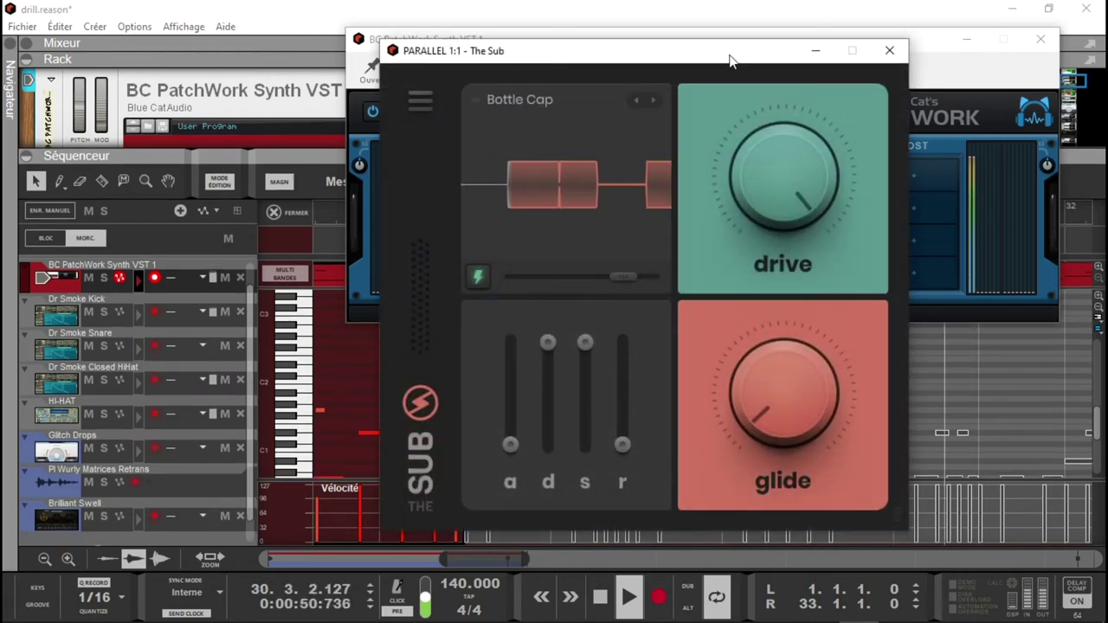
drag(729, 60, 571, 54)
Load The Sub's Boxeur preset, raise its drive, turn on extra attack and set decay to 3.50 s
click(498, 93)
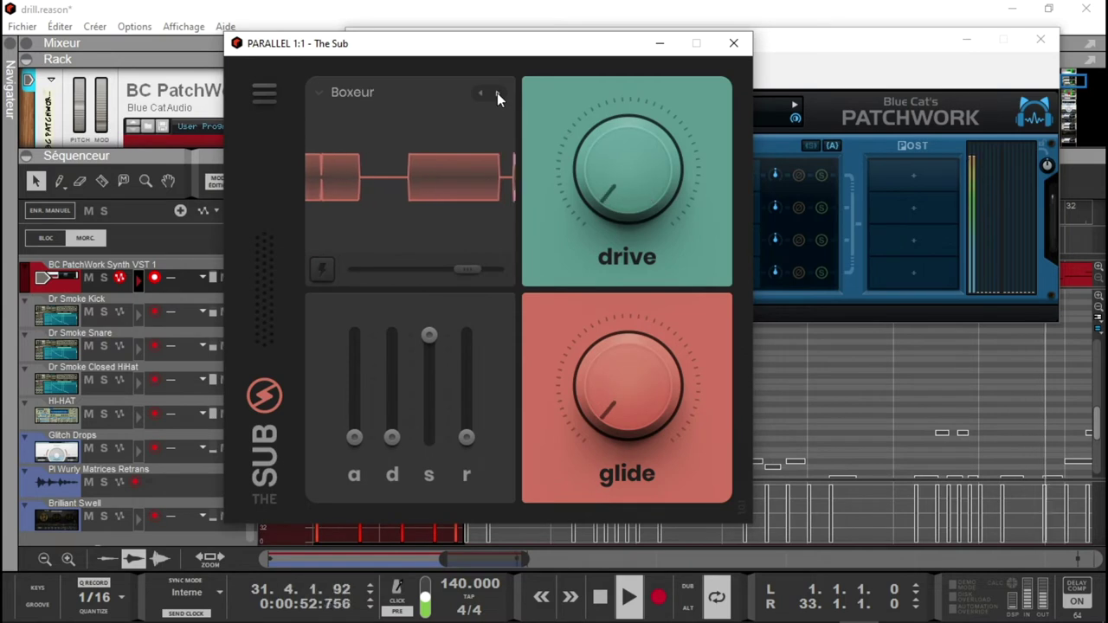
drag(621, 189, 604, 16)
click(320, 270)
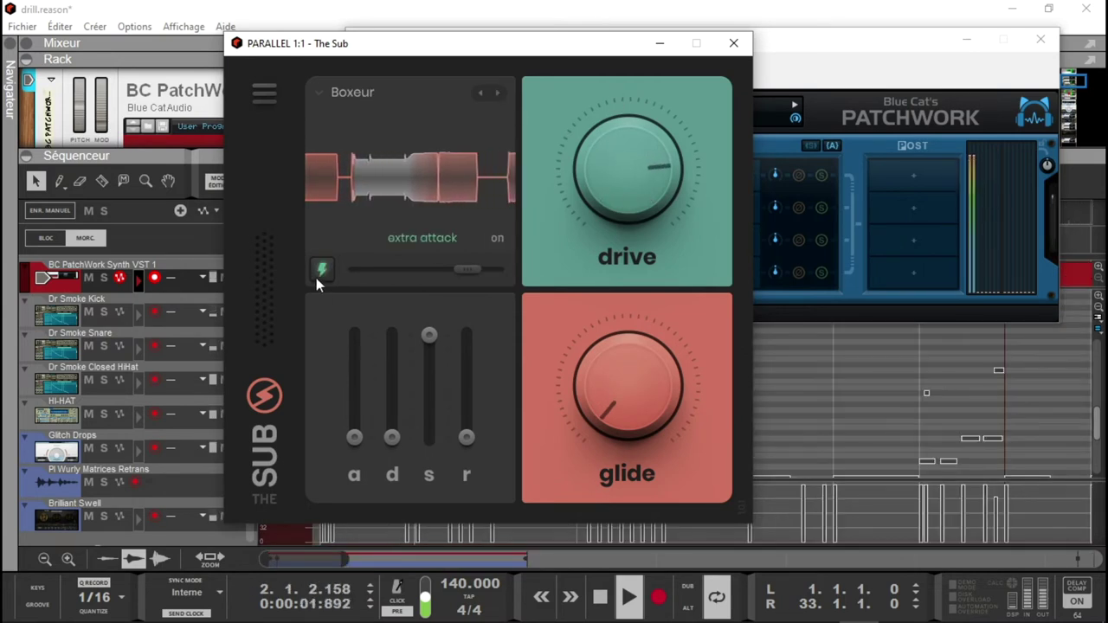
drag(391, 448, 379, 381)
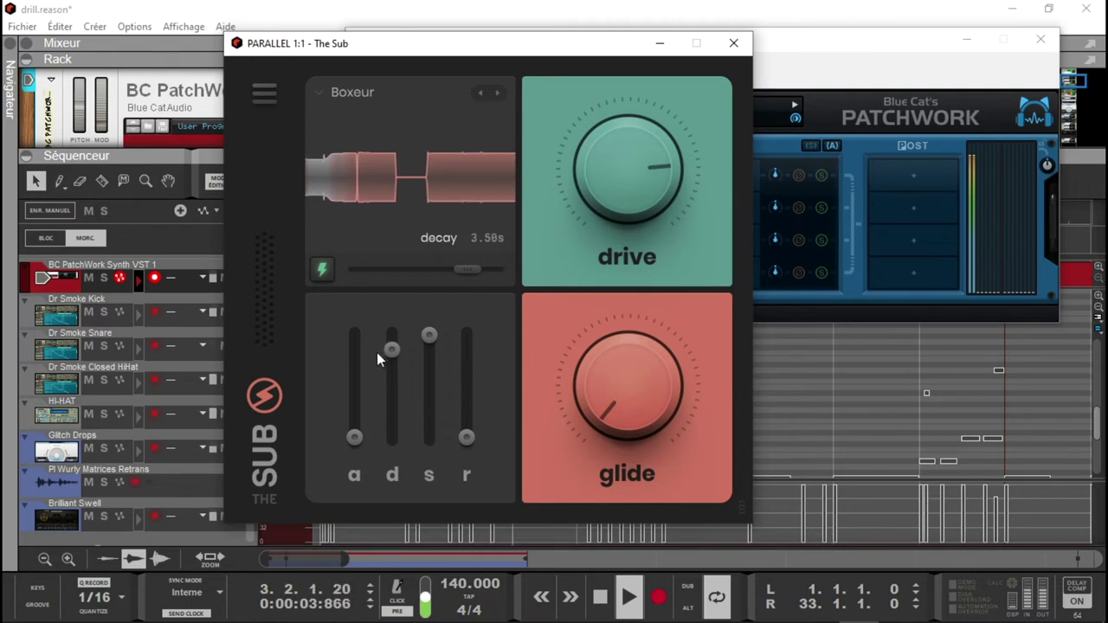
Set Boxeur's glide to 30 ms after trying 50 ms, and raise its drive to 99%
drag(597, 367, 604, 394)
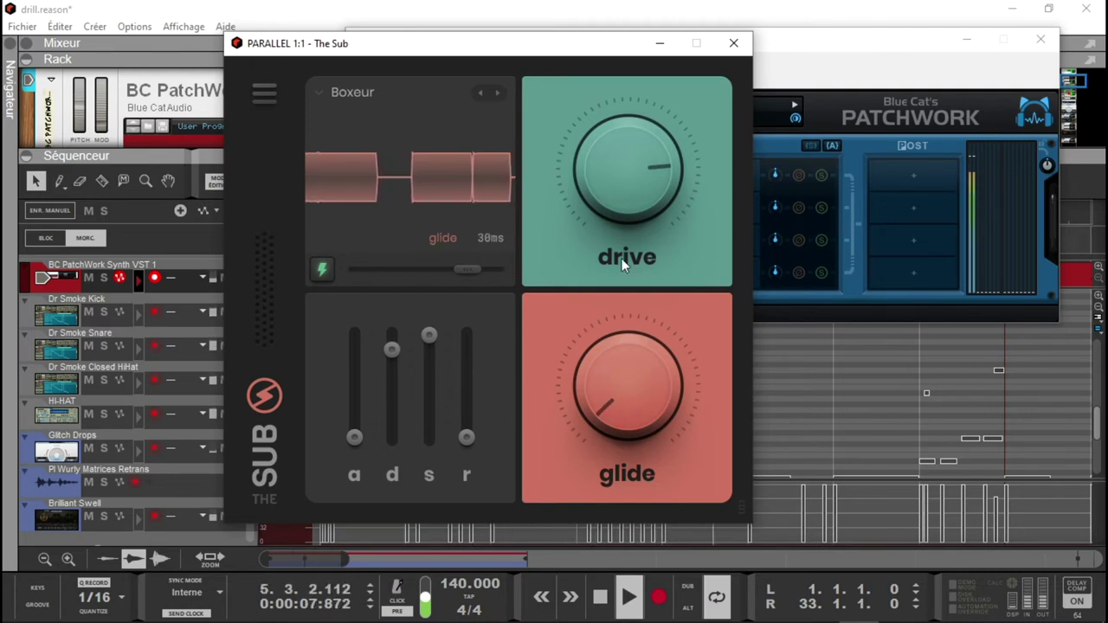
drag(622, 197, 623, 183)
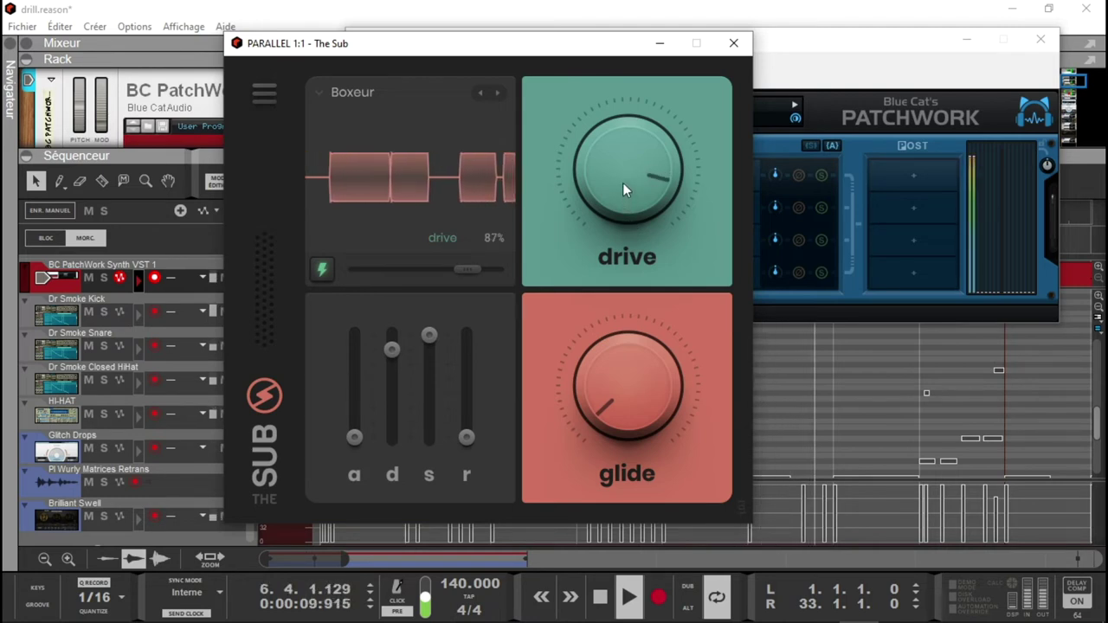
drag(623, 375, 616, 397)
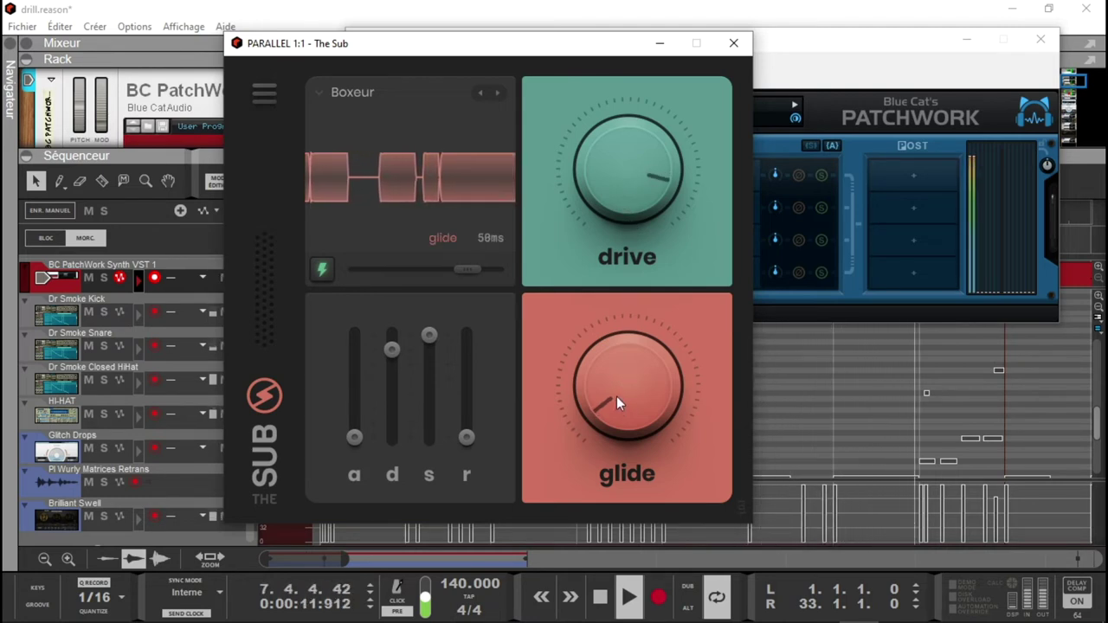
drag(616, 396, 615, 402)
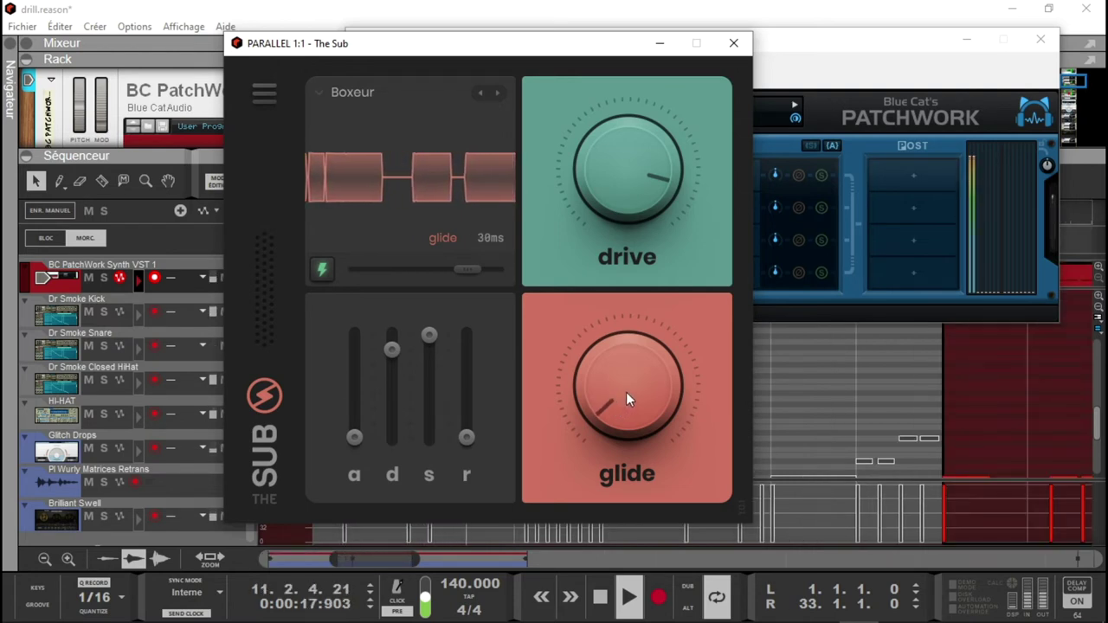
drag(636, 216, 628, 168)
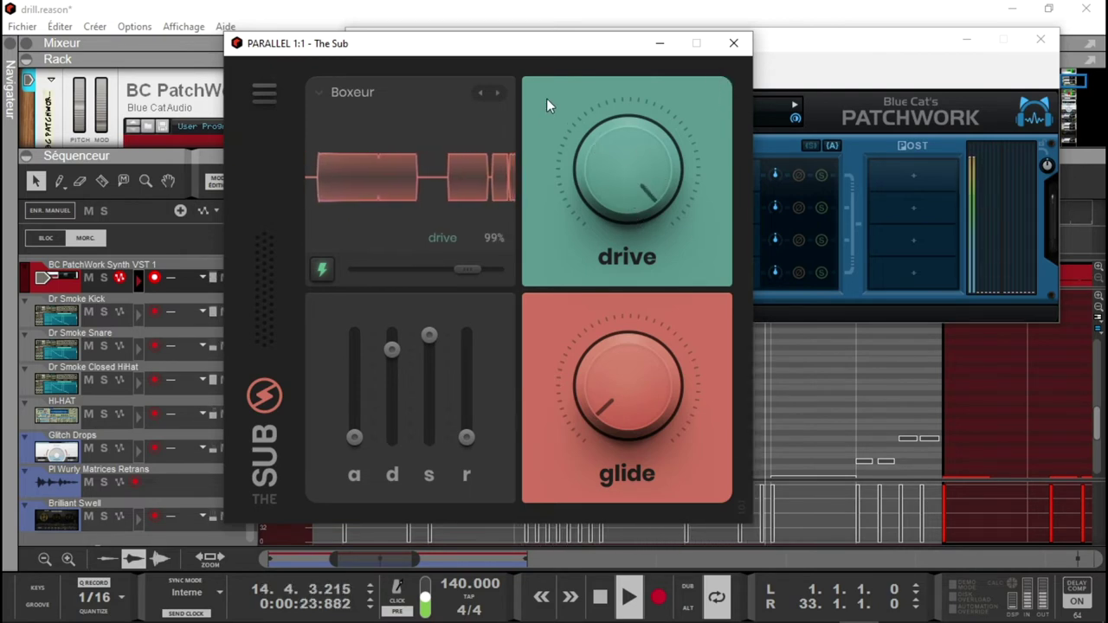
Load the Broccoli preset with drive at 76%, extra attack on and glide at 30 ms after trying 40 ms
click(497, 93)
drag(623, 191, 628, 53)
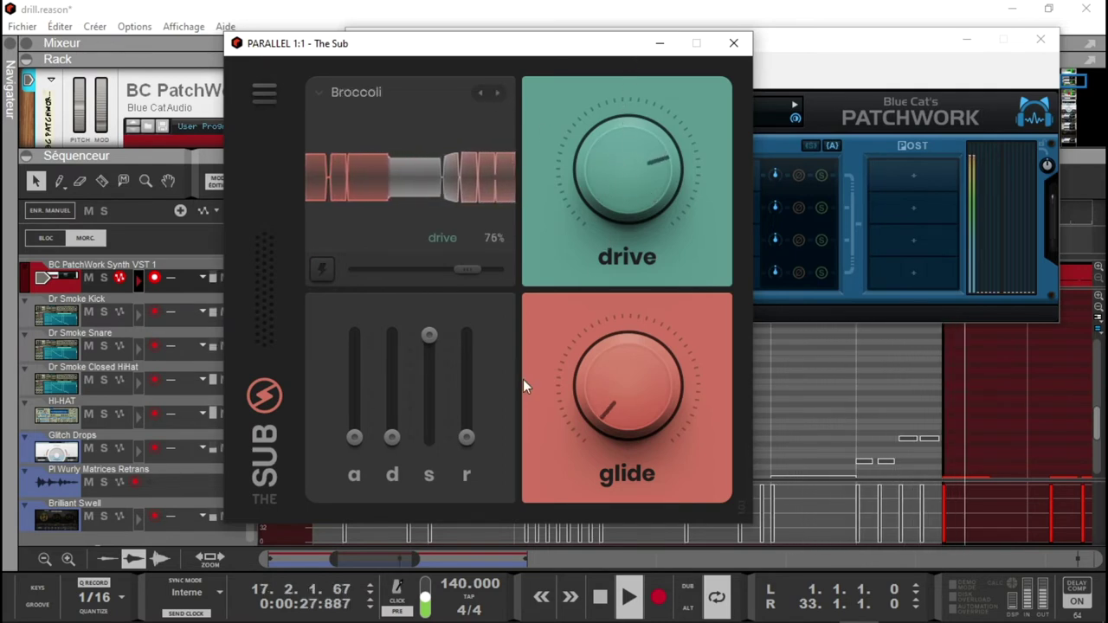
click(321, 269)
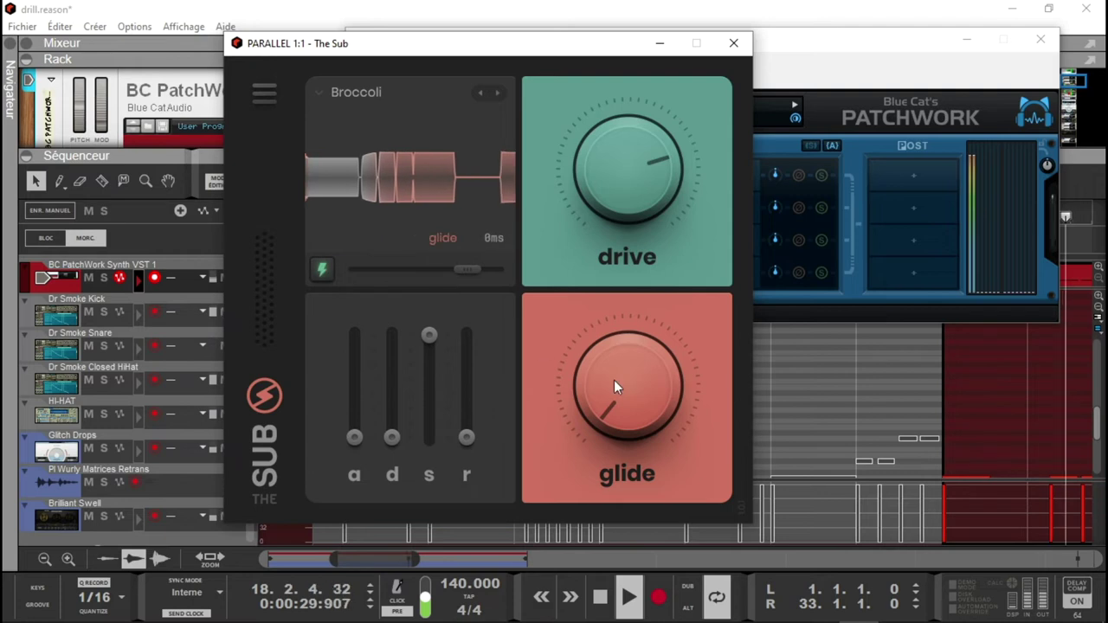
drag(633, 393, 629, 386)
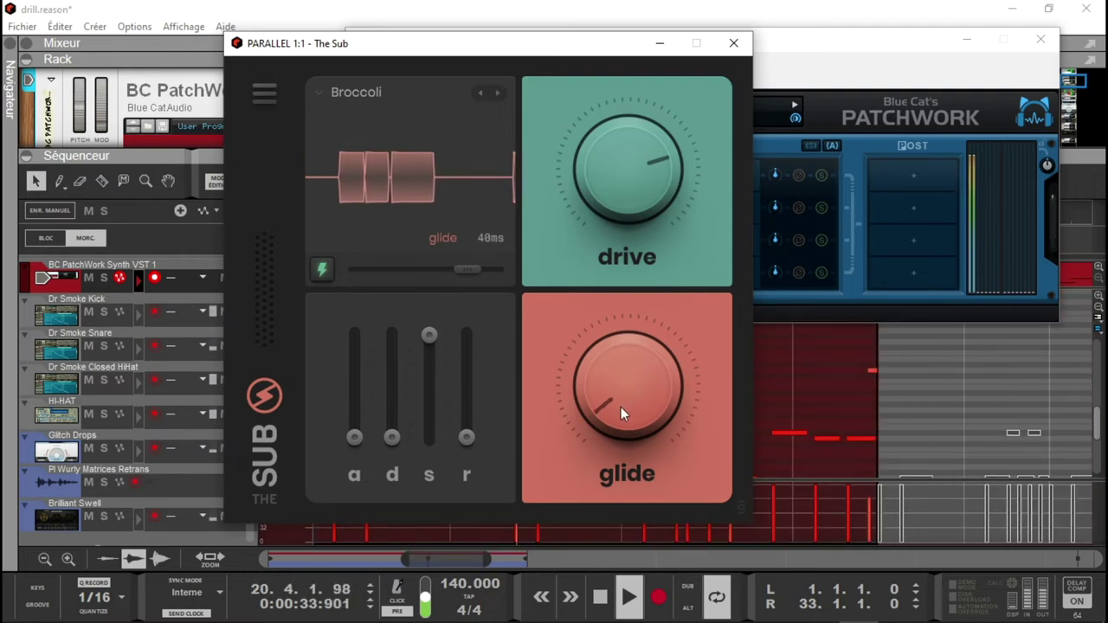
drag(620, 407, 621, 409)
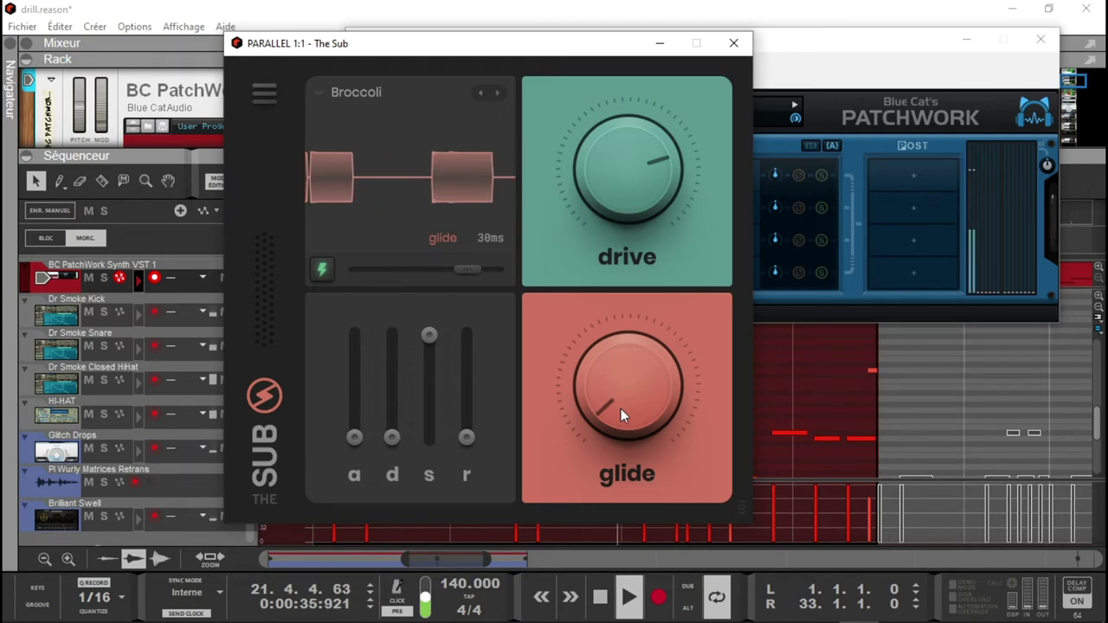
mouse_move(643, 157)
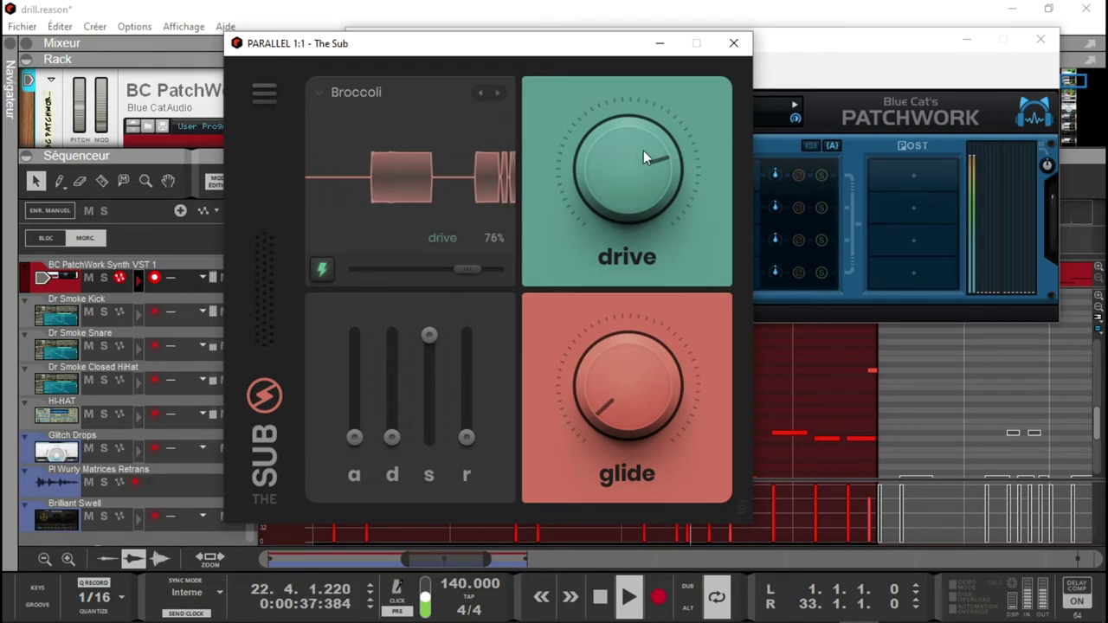
Load the Church preset, raise its drive, turn on extra attack, and set decay to 2.41 s and glide to 30 ms
click(496, 93)
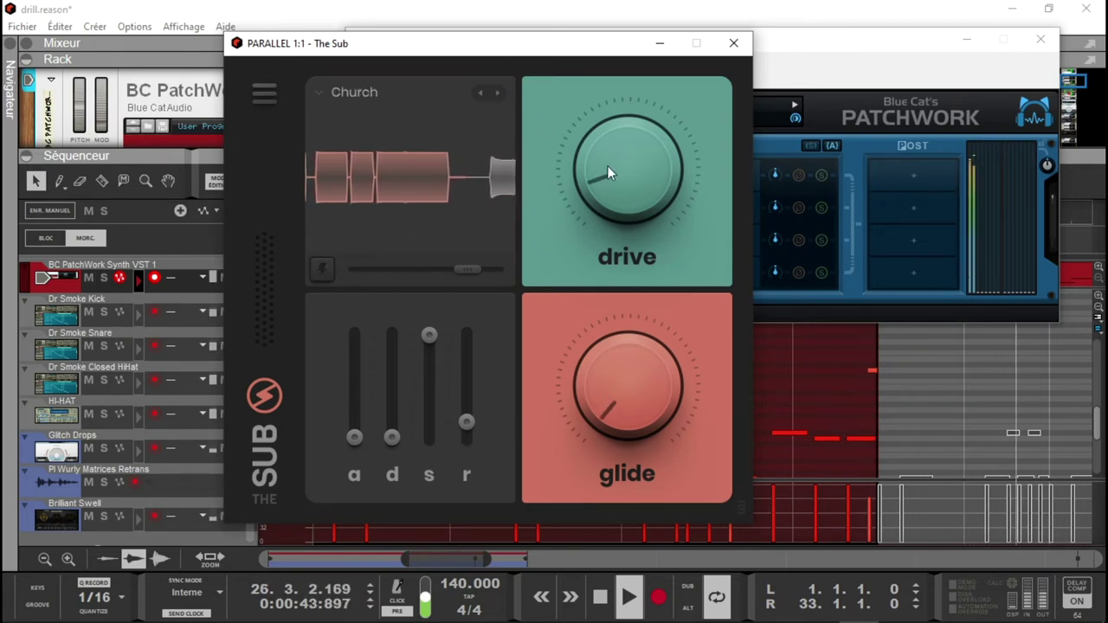
mouse_move(603, 129)
drag(603, 129, 610, 21)
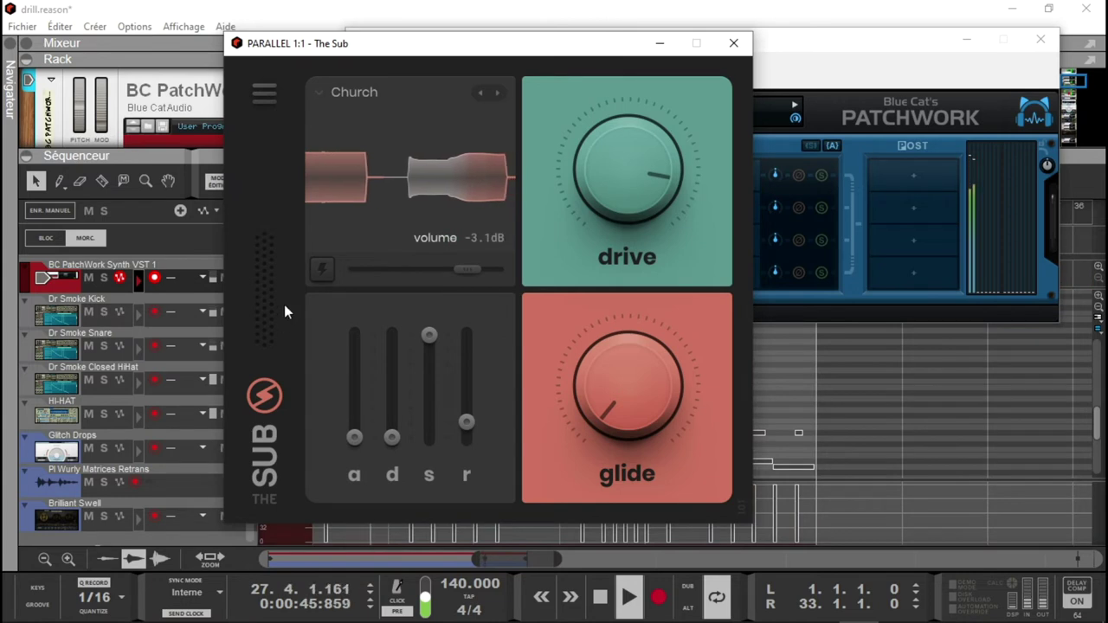
click(321, 269)
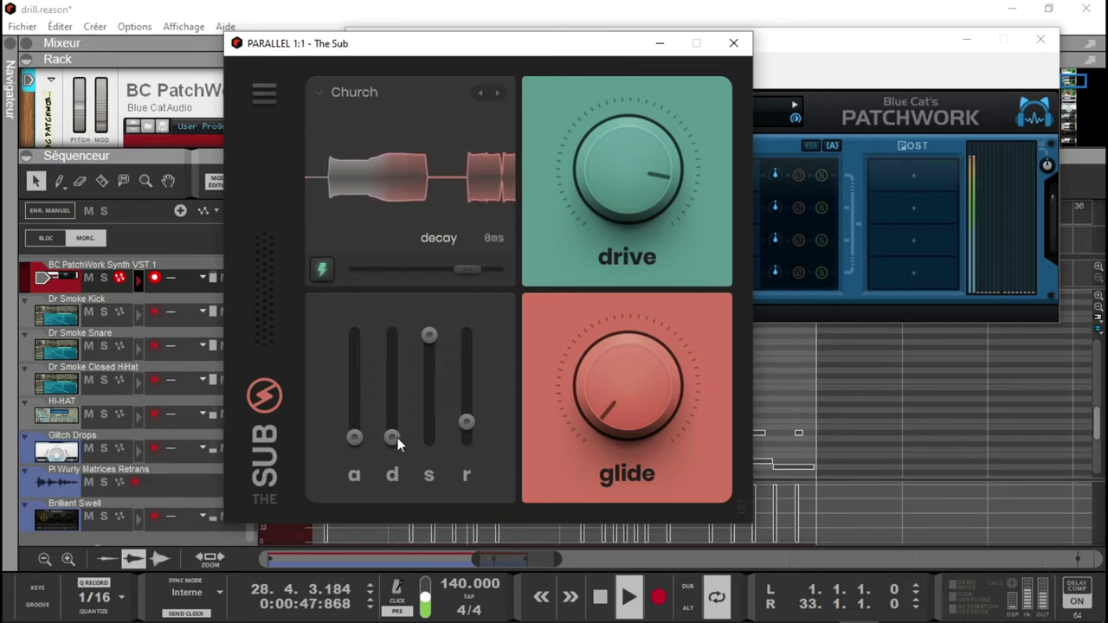
mouse_move(598, 388)
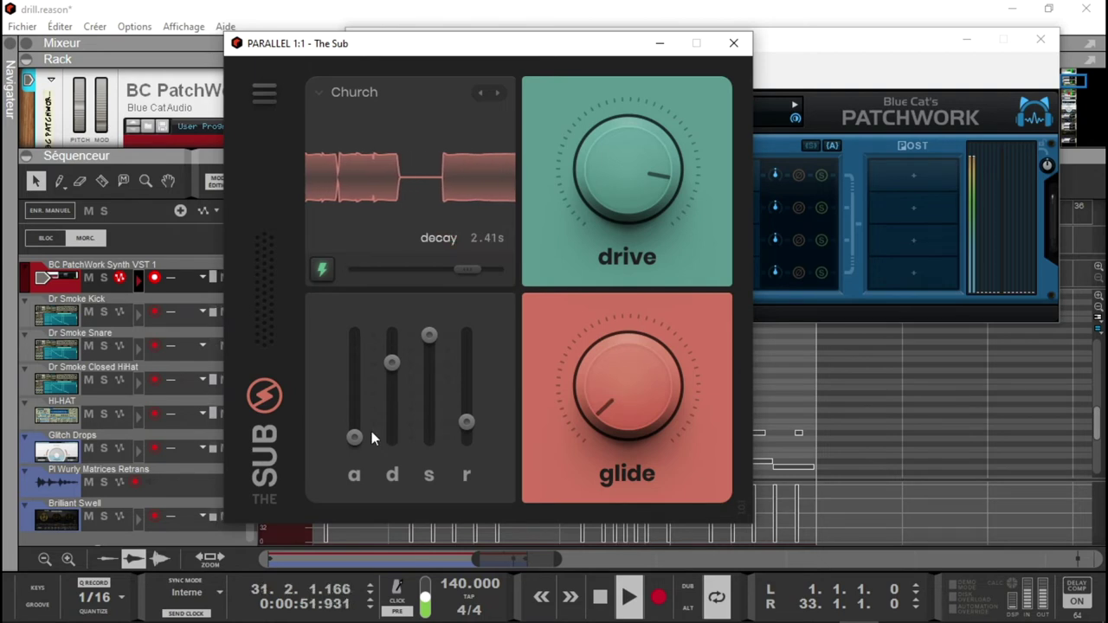
Try slower attacks on Church from 70 ms upward, return attack to minimum, raise decay to maximum and lengthen the release slightly
drag(363, 416, 381, 430)
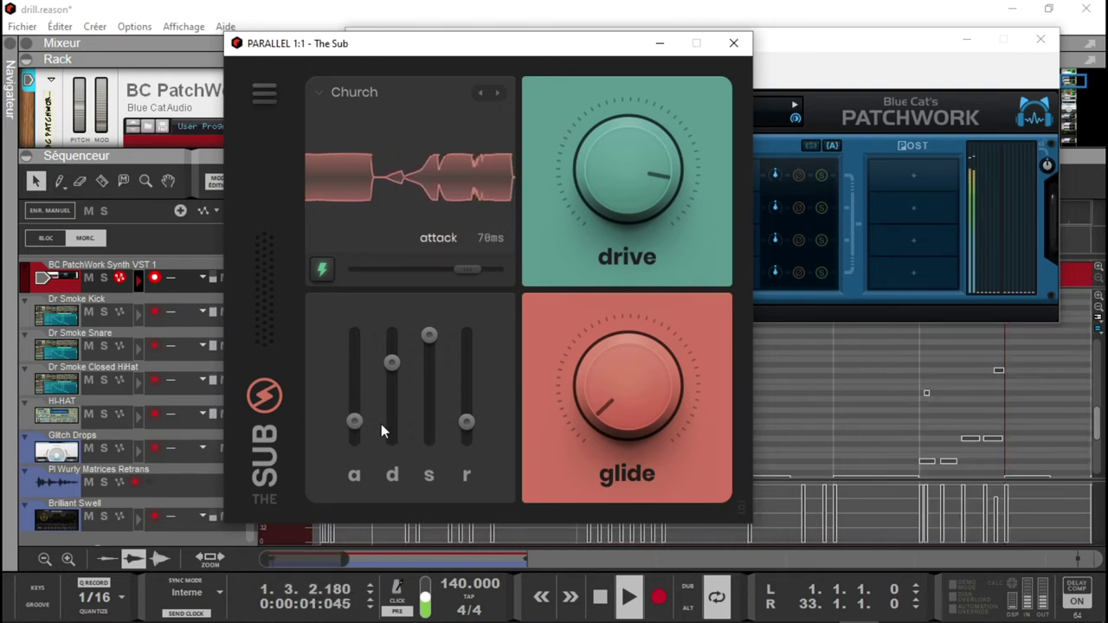
drag(381, 423, 383, 387)
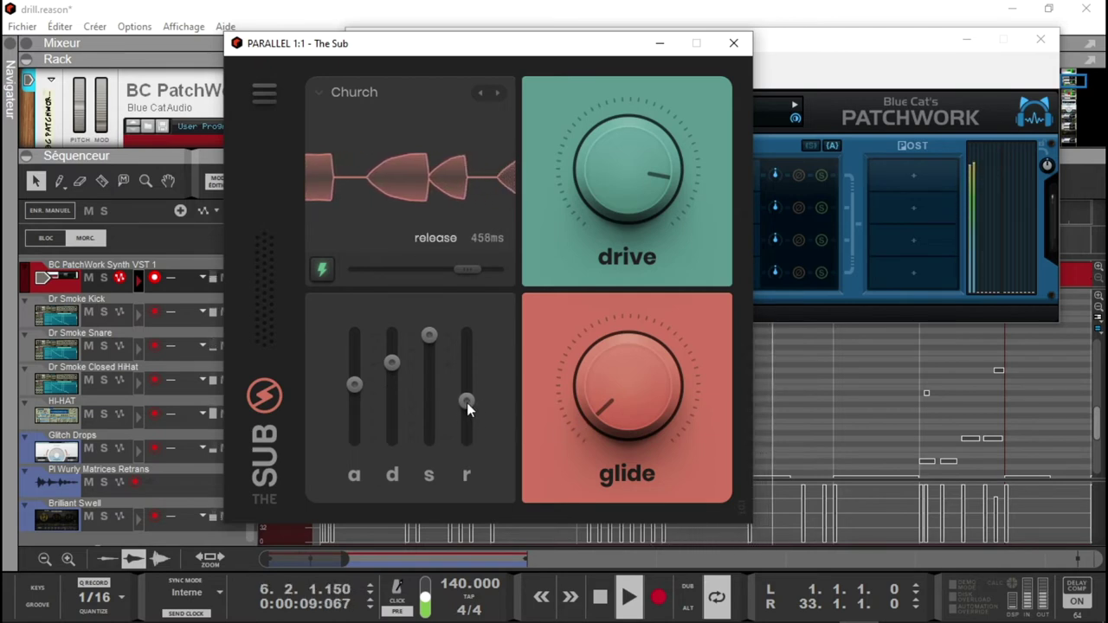
drag(466, 402, 467, 398)
drag(354, 384, 387, 511)
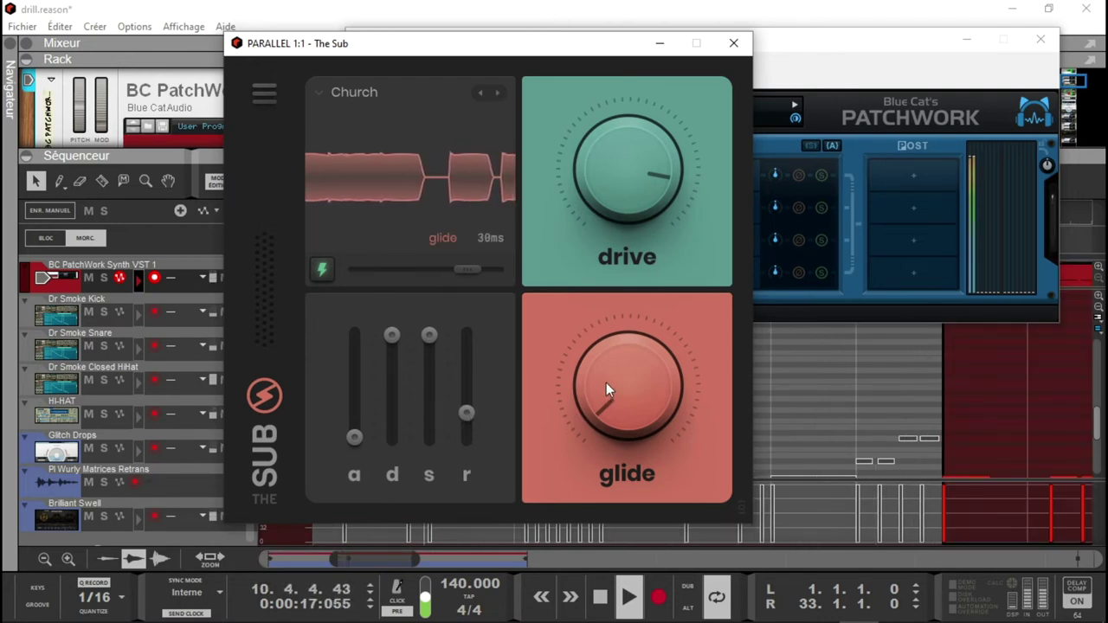
Load the Coconut preset, turn on extra attack and raise its drive to 100%
click(499, 93)
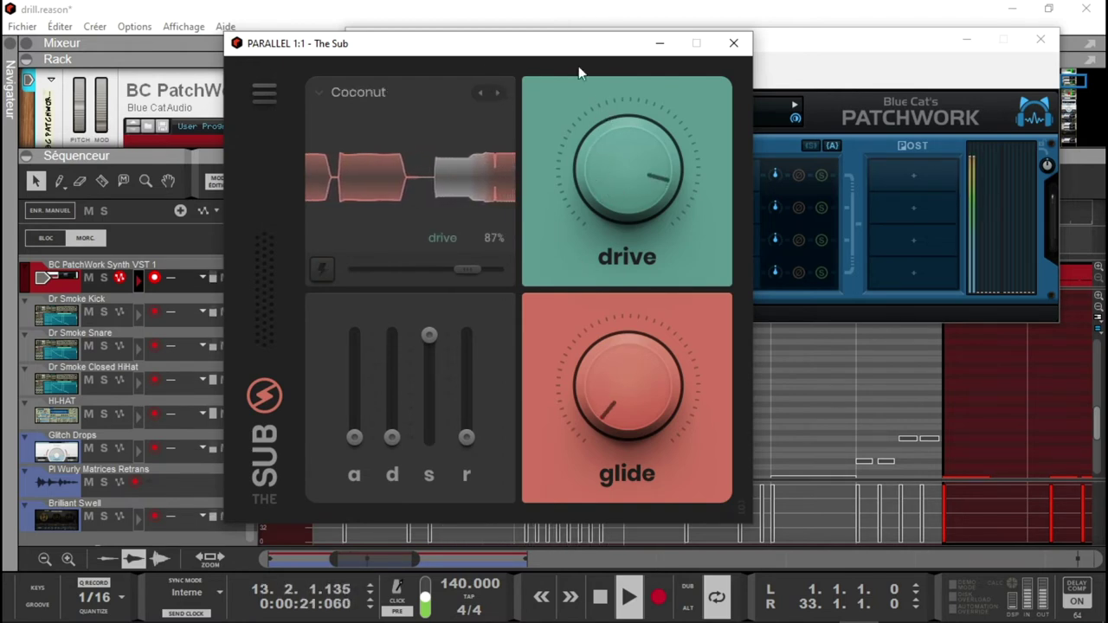
click(322, 269)
drag(606, 190, 589, 151)
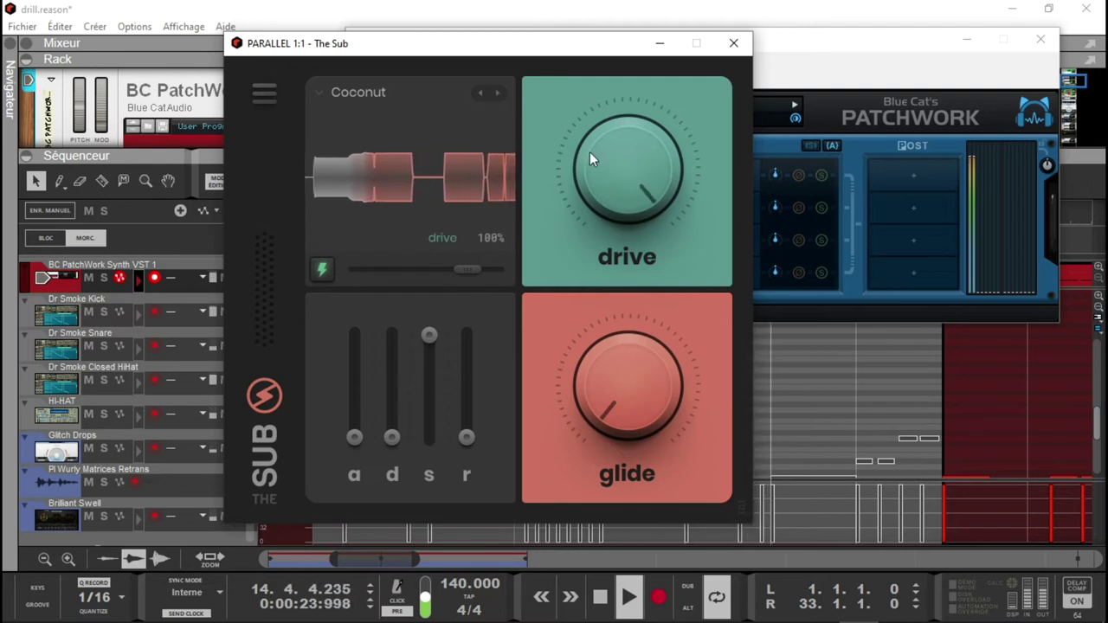
Load the Cow preset, turn on extra attack and raise the volume to maximum
click(499, 93)
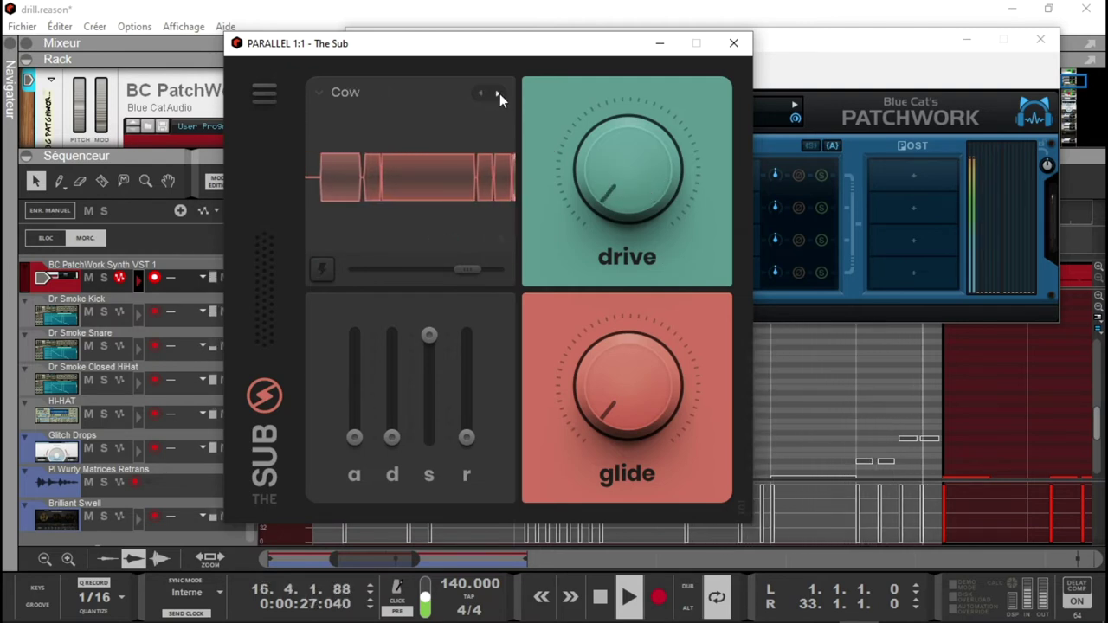
click(321, 270)
drag(468, 269, 491, 269)
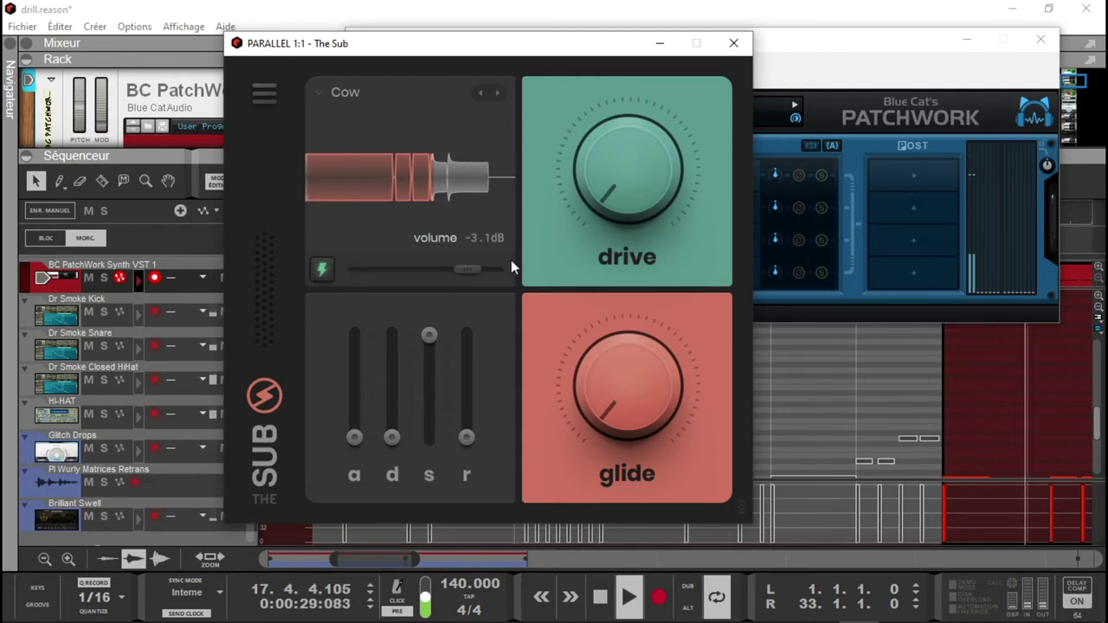
Set Cow's drive to 85%, decay to maximum and glide to 30 ms
drag(594, 185, 618, 35)
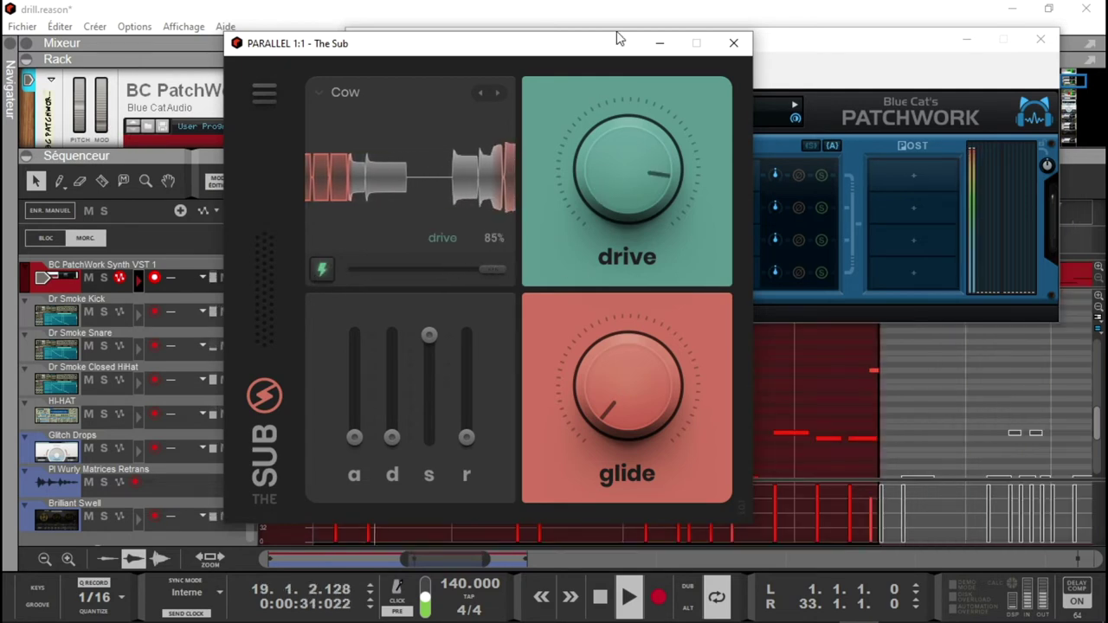
drag(405, 440, 407, 335)
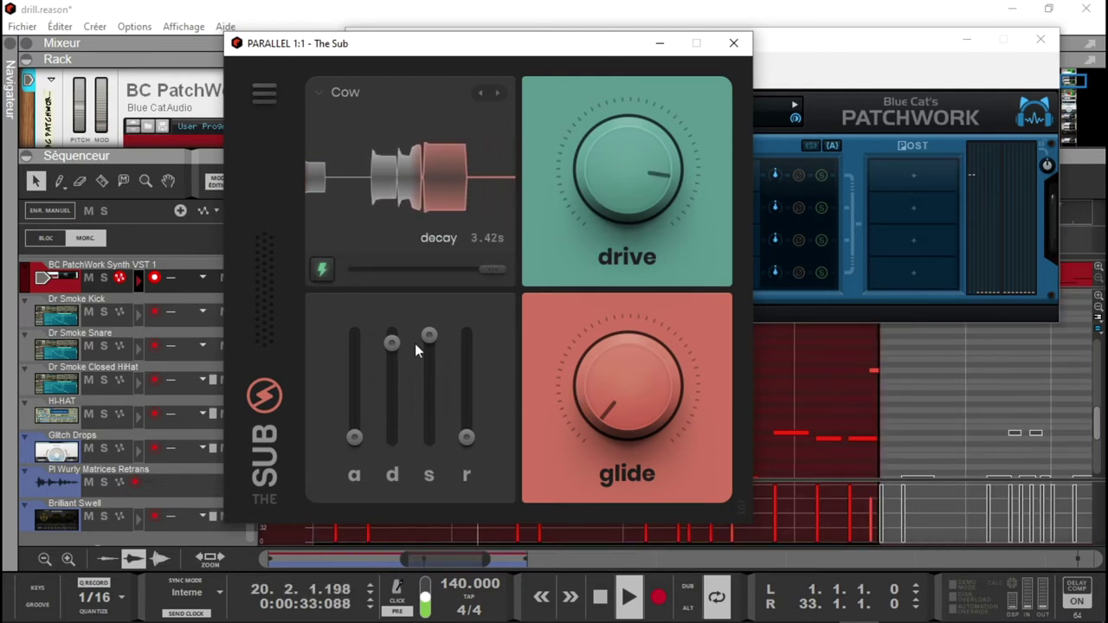
mouse_move(622, 389)
mouse_down()
mouse_move(621, 374)
mouse_move(623, 387)
mouse_up()
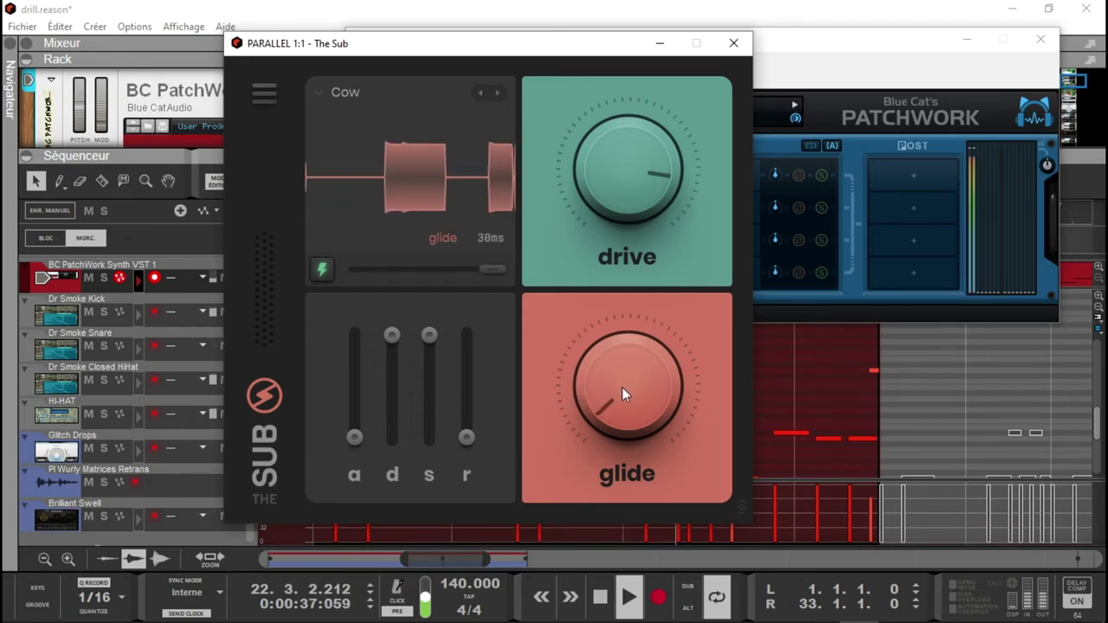
Try longer releases on Cow at 558 ms and 1.11 s, and return the release to minimum
drag(460, 440, 458, 400)
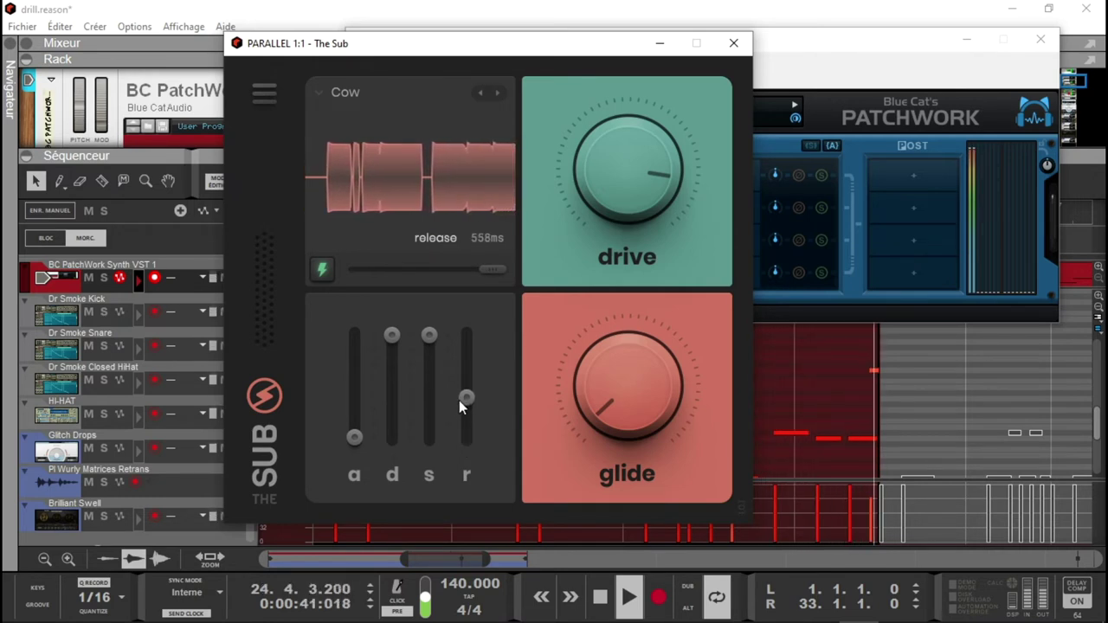
drag(466, 399, 465, 386)
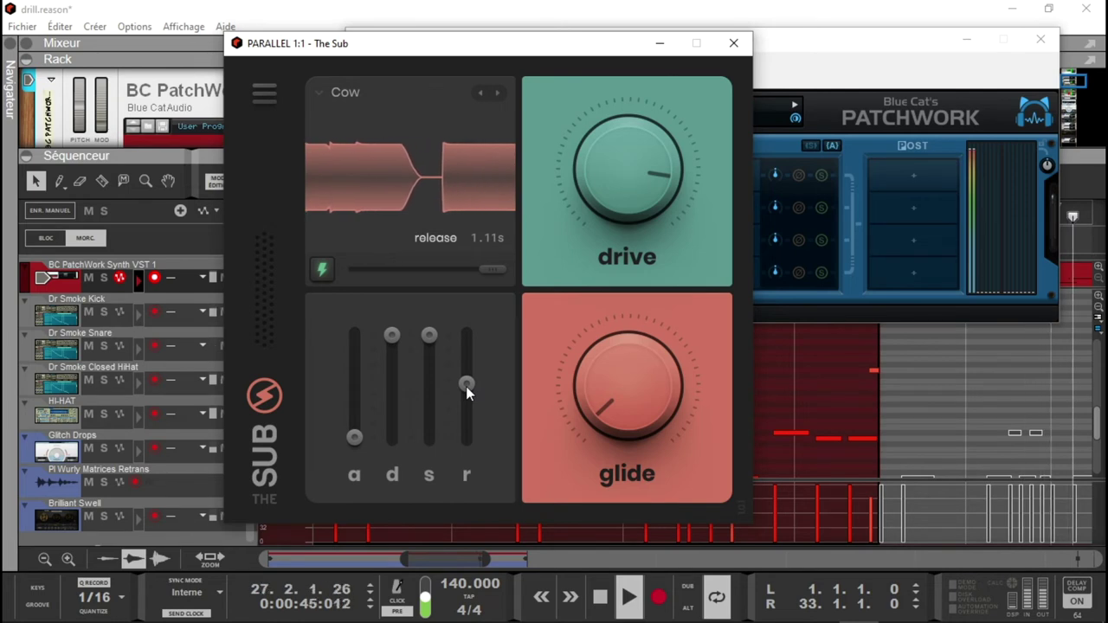
drag(466, 386, 459, 501)
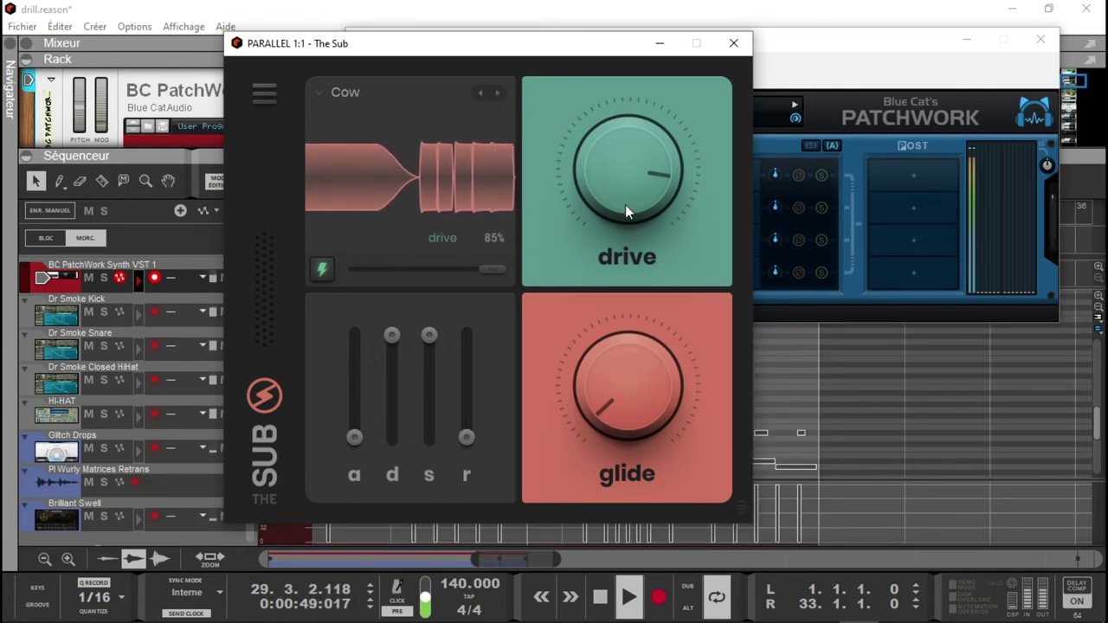
Load the Crystal preset, turn on extra attack and lower its glide to near minimum
click(499, 92)
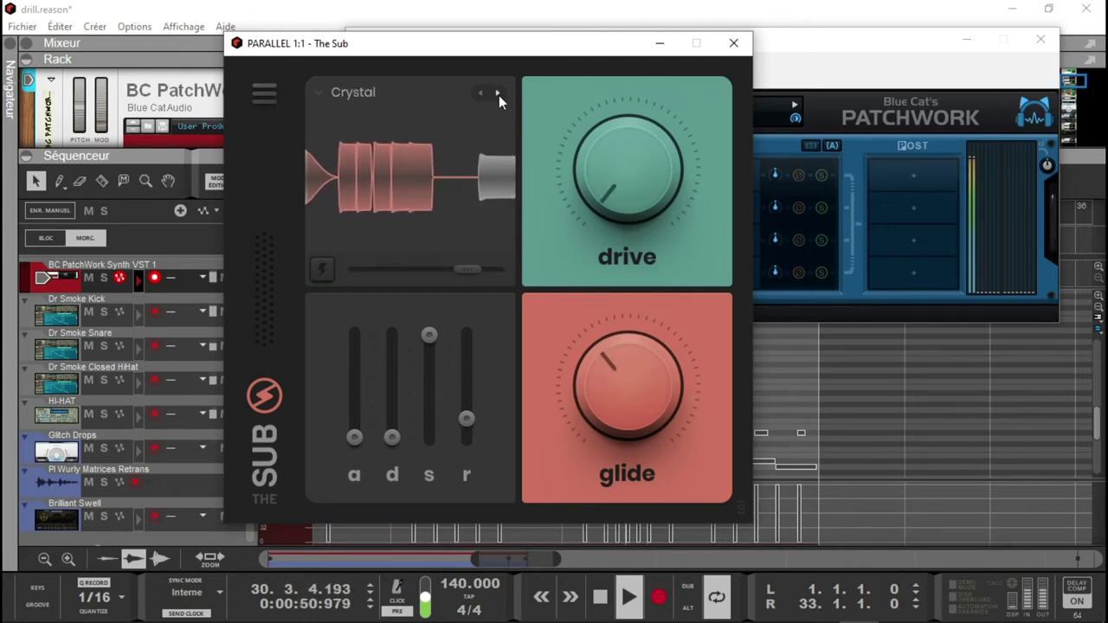
click(316, 271)
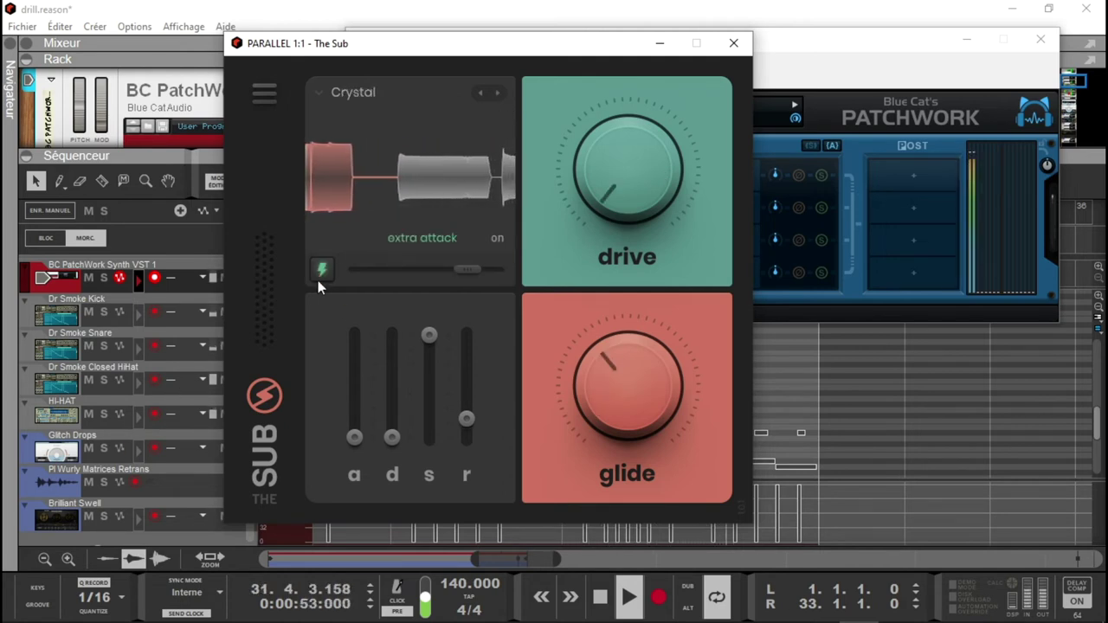
drag(604, 384, 603, 479)
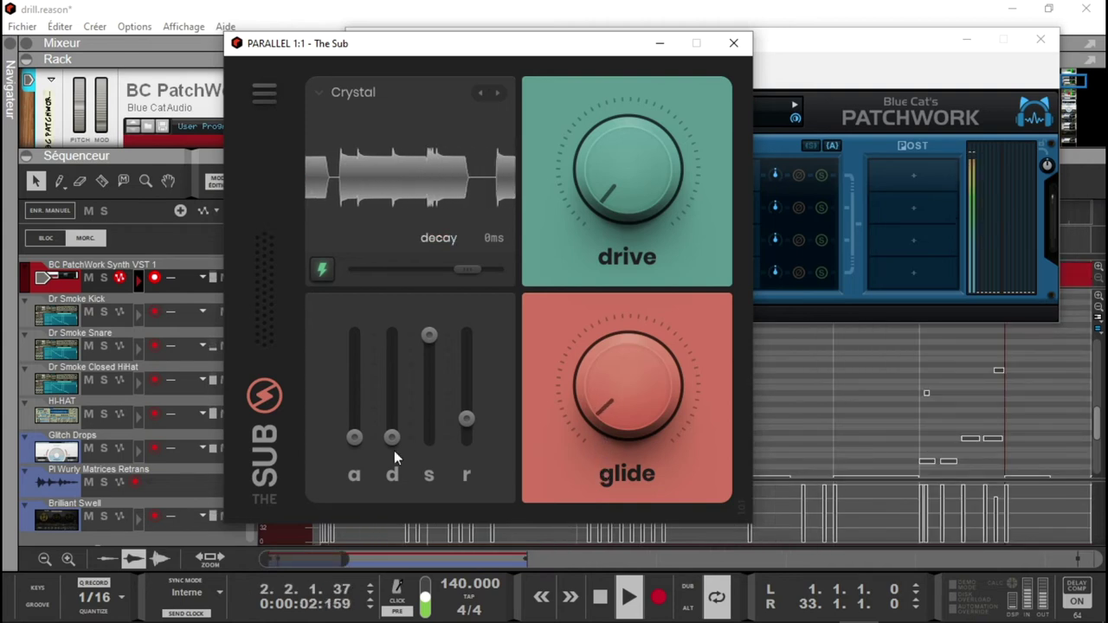
Shape Crystal's envelope with a medium decay, a low sustain and a 2 ms release
drag(390, 440, 387, 371)
drag(428, 336, 465, 435)
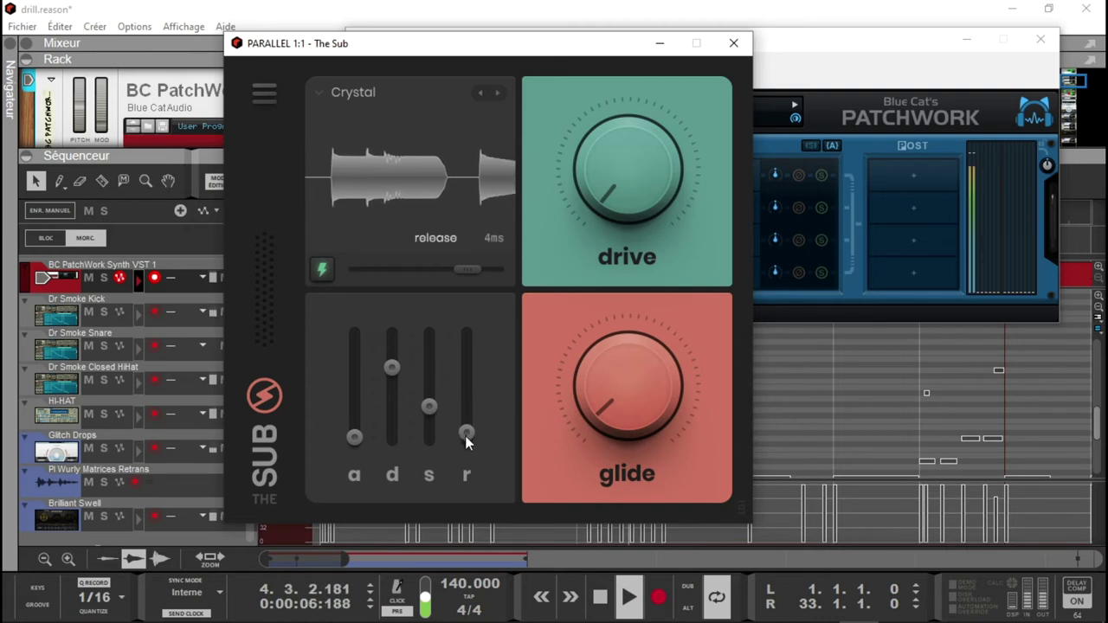
click(386, 371)
drag(395, 382, 429, 424)
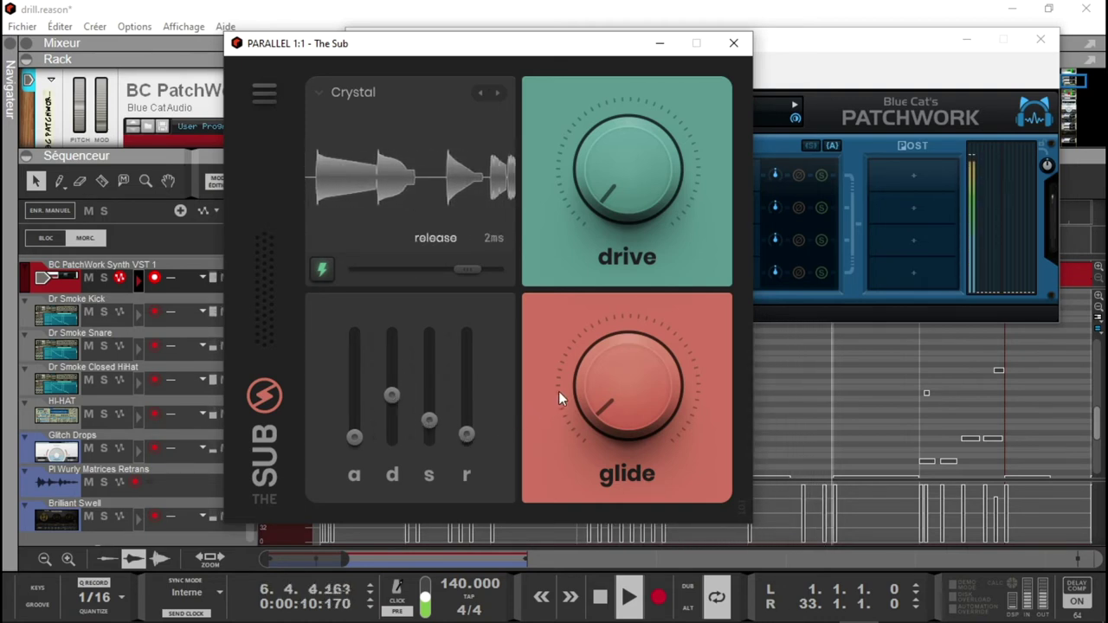
Set Crystal's drive to 100% and volume to maximum, and slightly lower its sustain and decay
mouse_move(611, 178)
drag(611, 177, 630, 7)
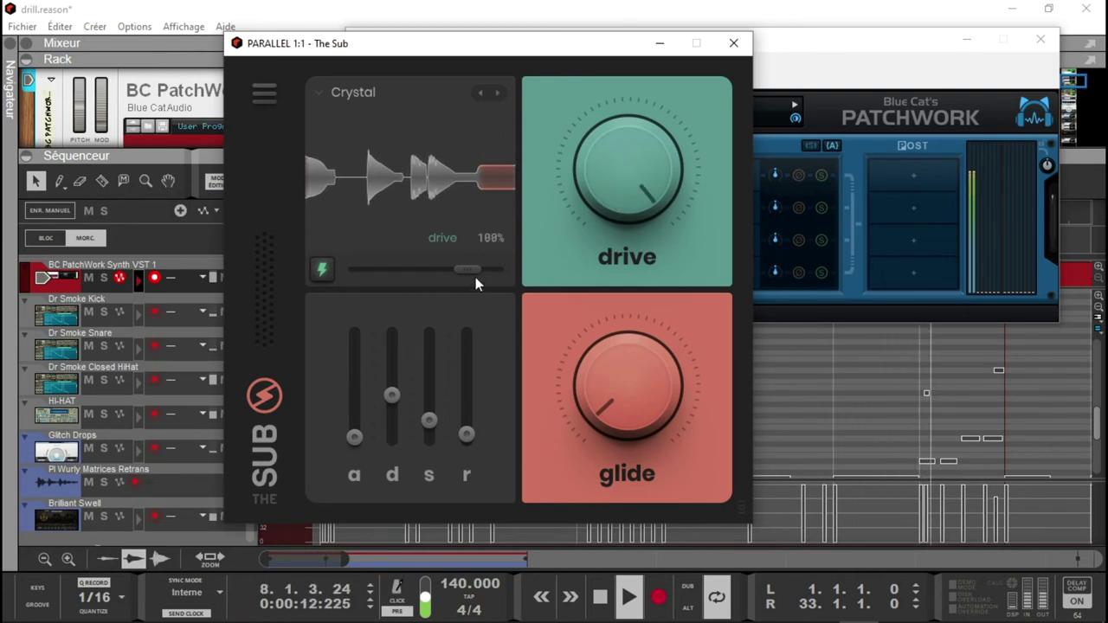
drag(466, 274, 532, 278)
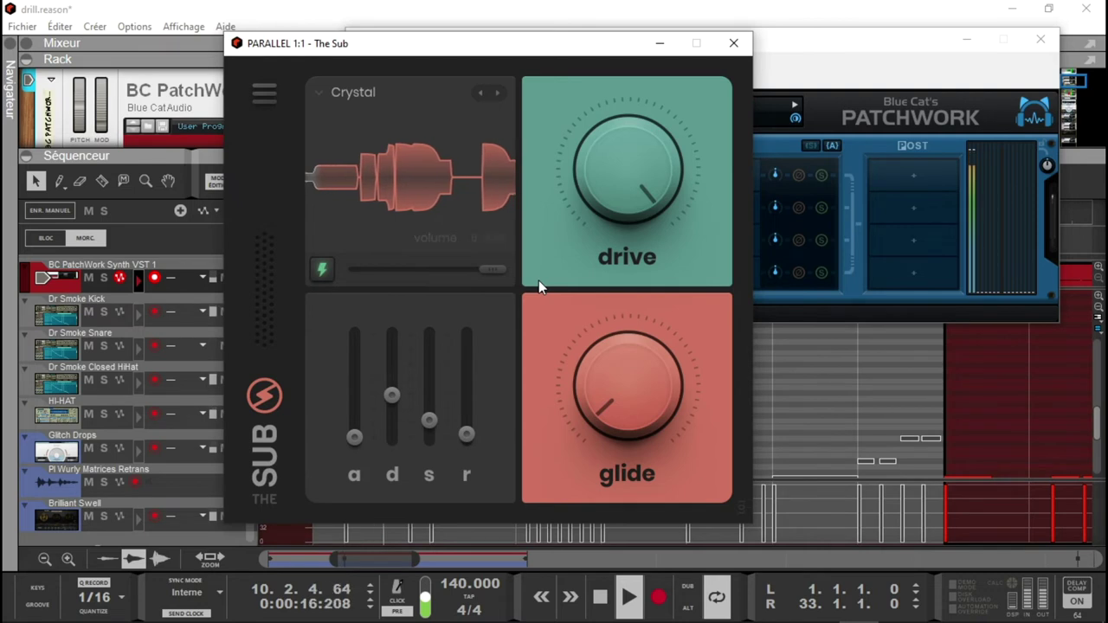
drag(431, 418, 431, 426)
drag(395, 394, 397, 405)
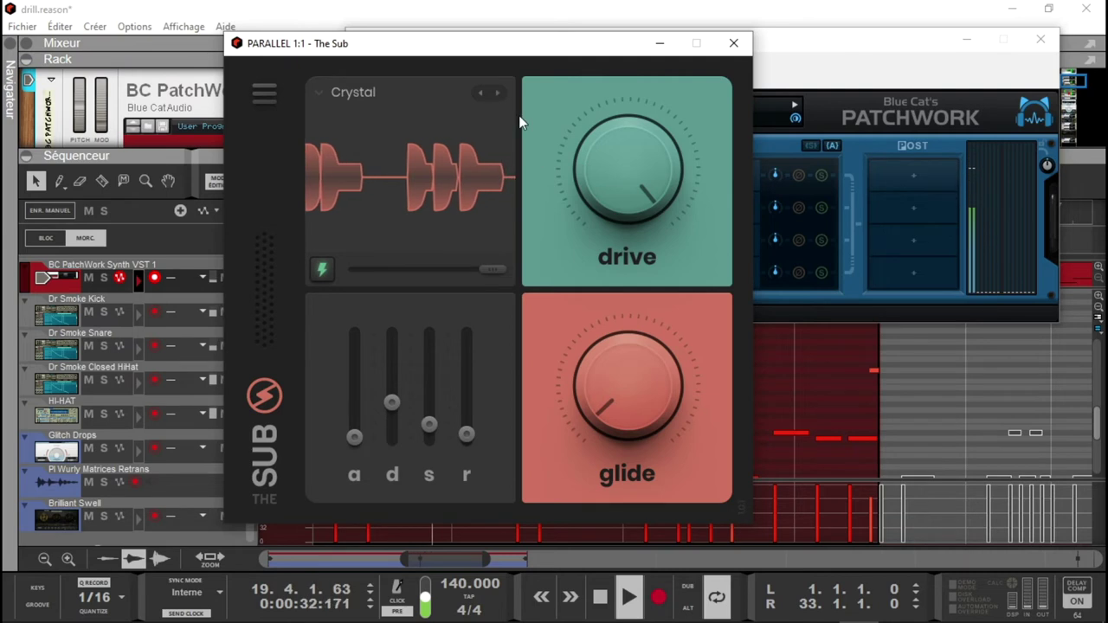
Load the Daemon preset, turn on extra attack and raise its drive to 100%
click(495, 93)
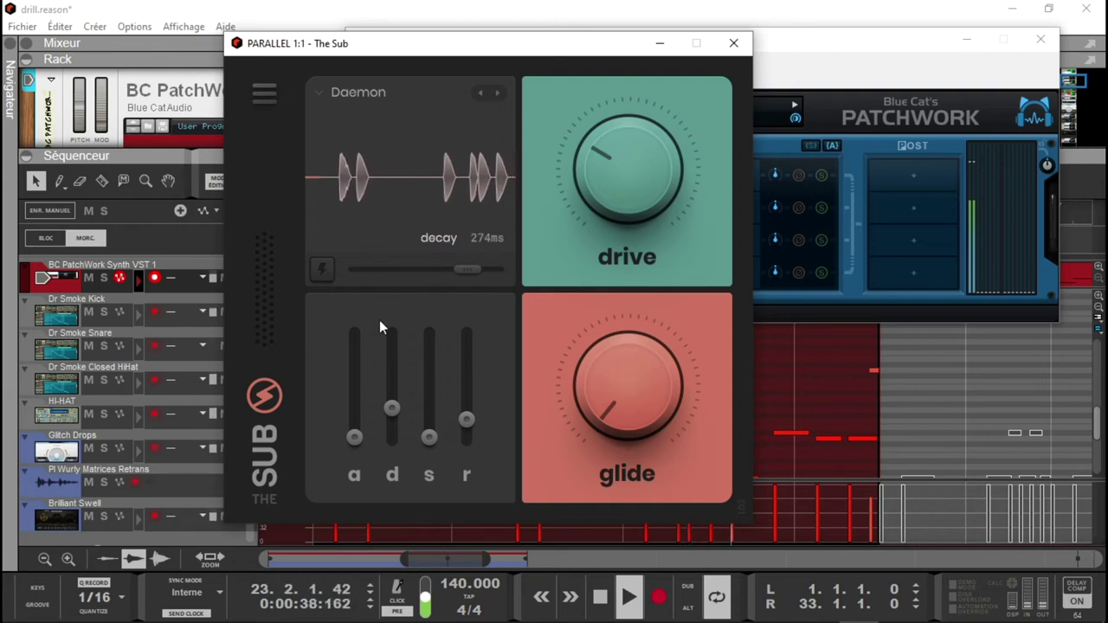
click(326, 275)
drag(640, 158, 638, 12)
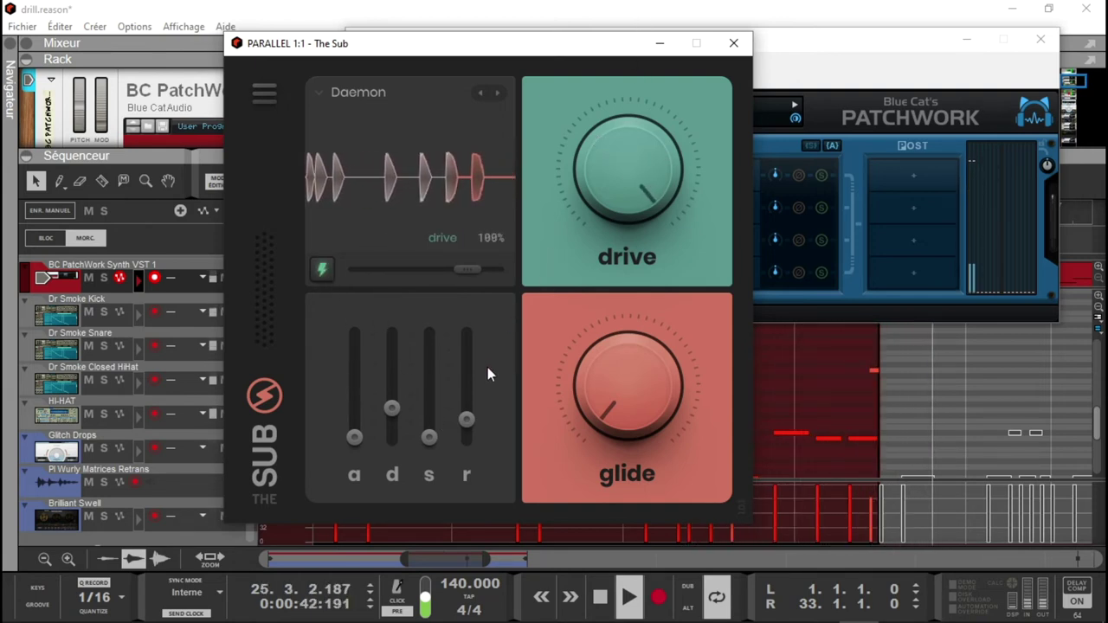
Raise Daemon's sustain, set its glide to 30 ms and bring the release down to minimum
drag(429, 442, 427, 405)
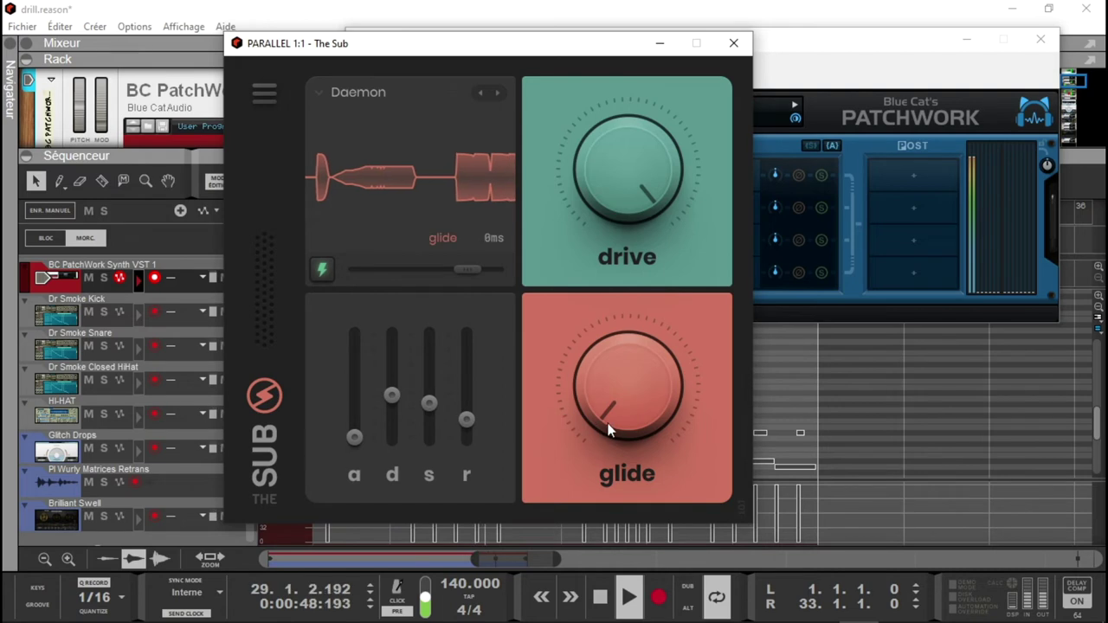
drag(610, 411, 610, 407)
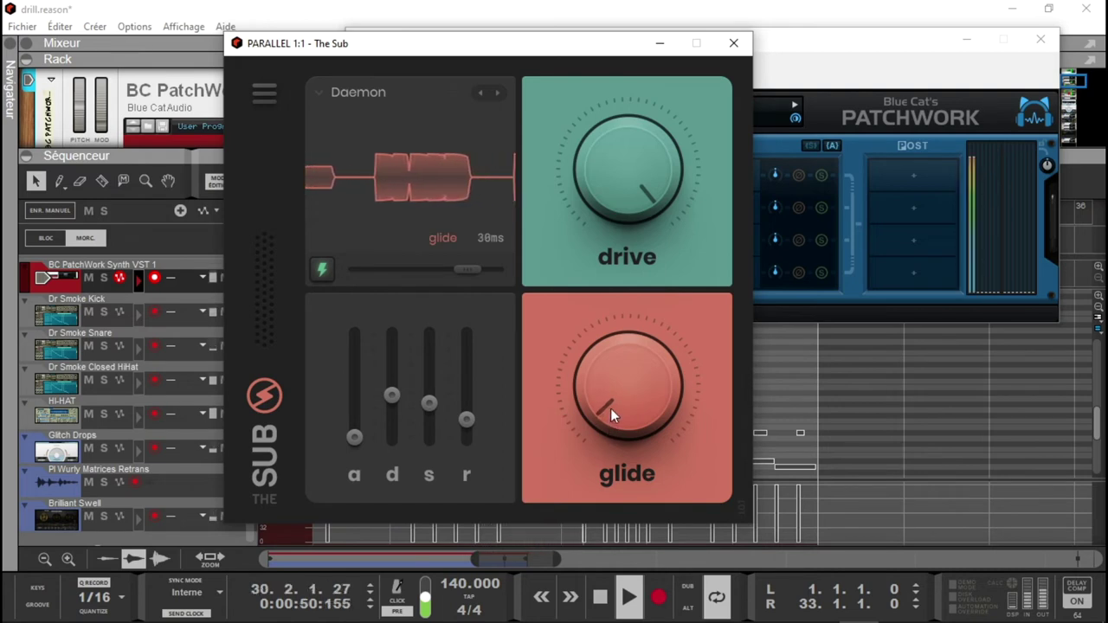
mouse_move(454, 421)
drag(470, 423, 467, 449)
Raise Daemon's sustain to maximum and set its decay to 5.00 s
drag(388, 394, 426, 347)
drag(395, 386, 392, 402)
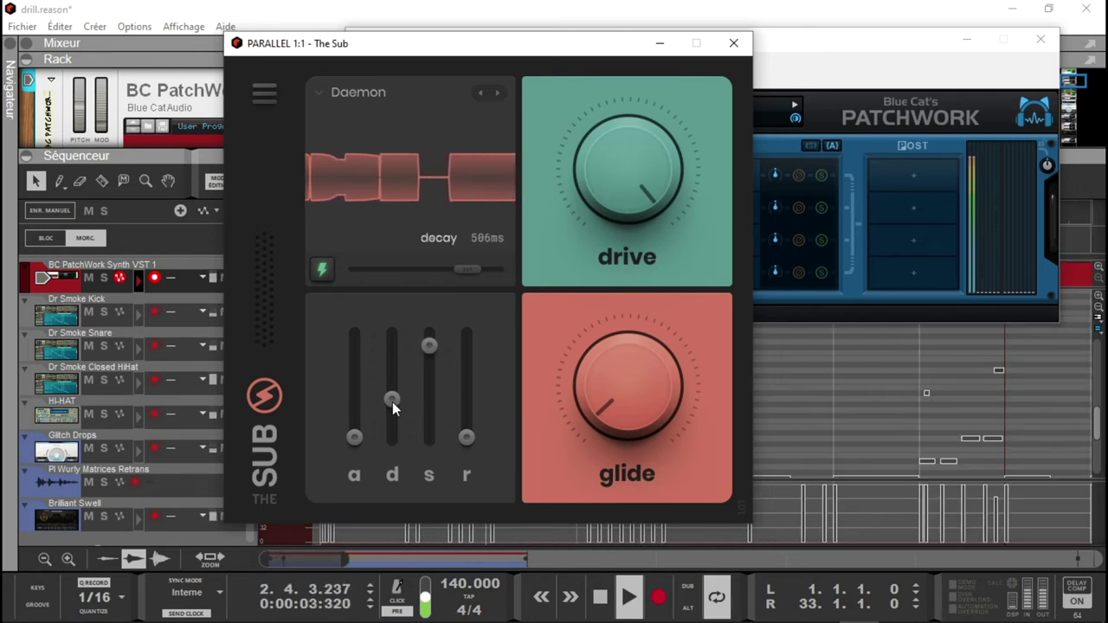
mouse_move(435, 345)
mouse_down()
mouse_move(431, 357)
mouse_move(432, 331)
mouse_up()
drag(392, 399, 395, 325)
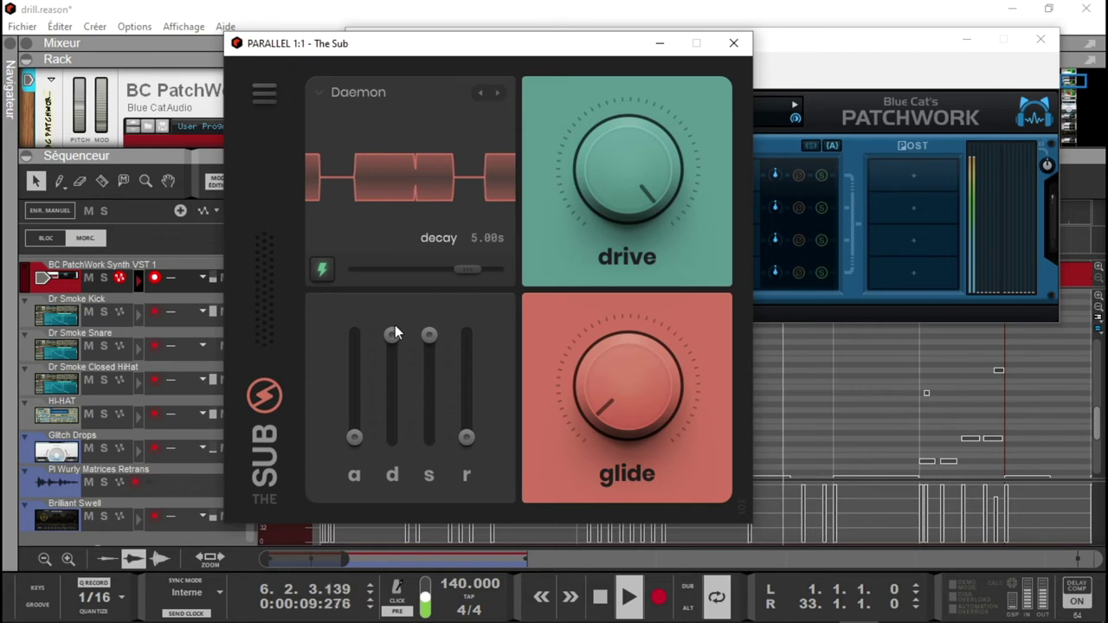
mouse_move(468, 275)
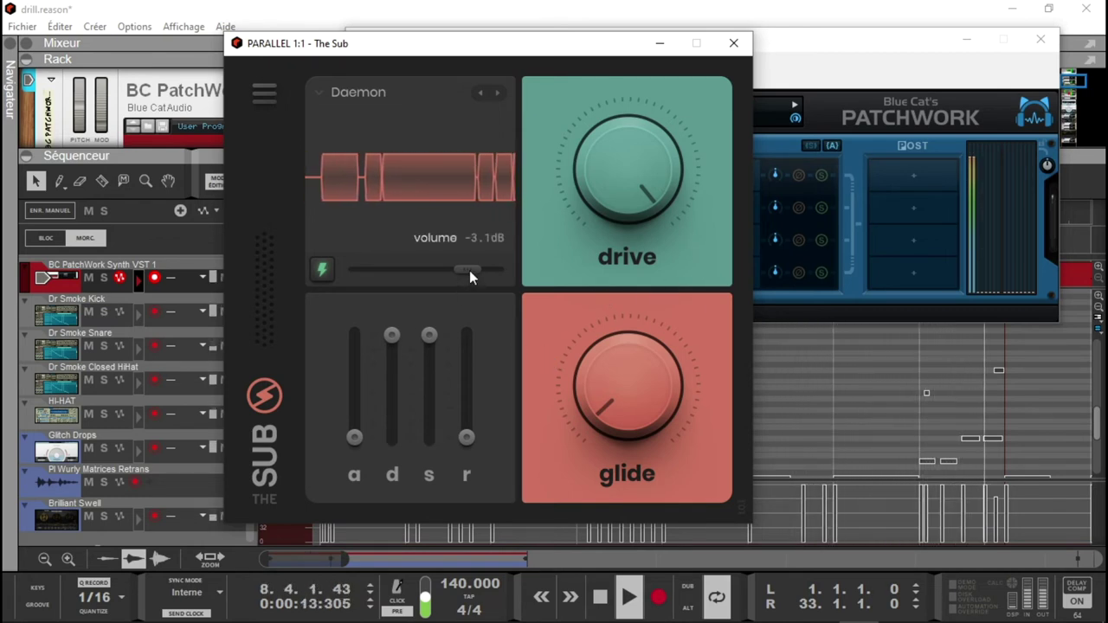
Step past Donkey and Fat Sine to the French Toast preset, set its drive to 87% and turn on extra attack
click(497, 92)
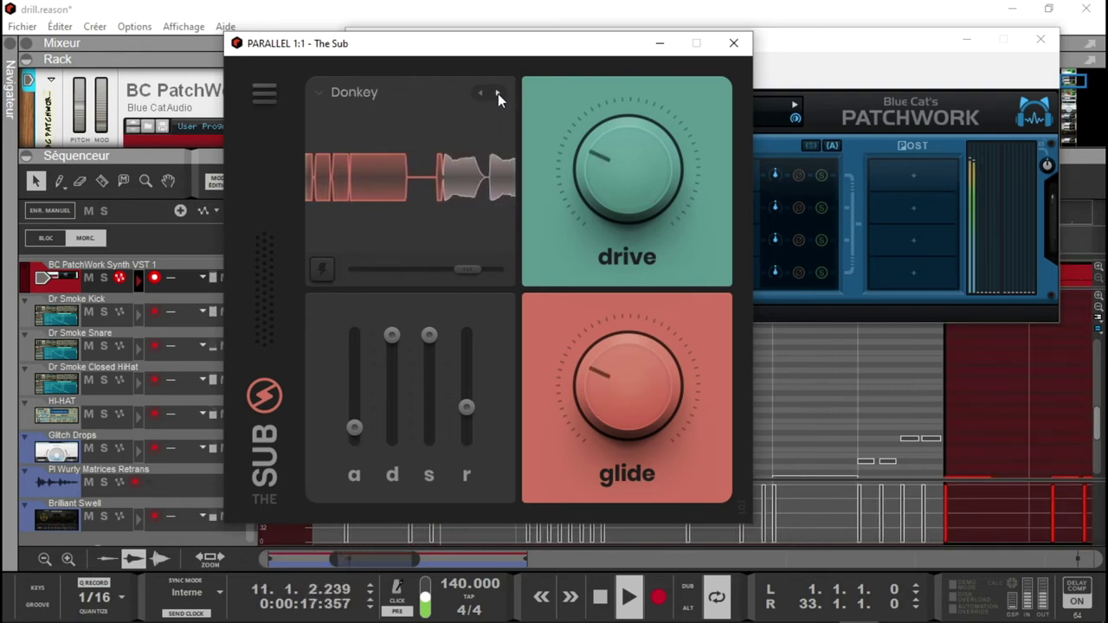
click(497, 93)
click(498, 94)
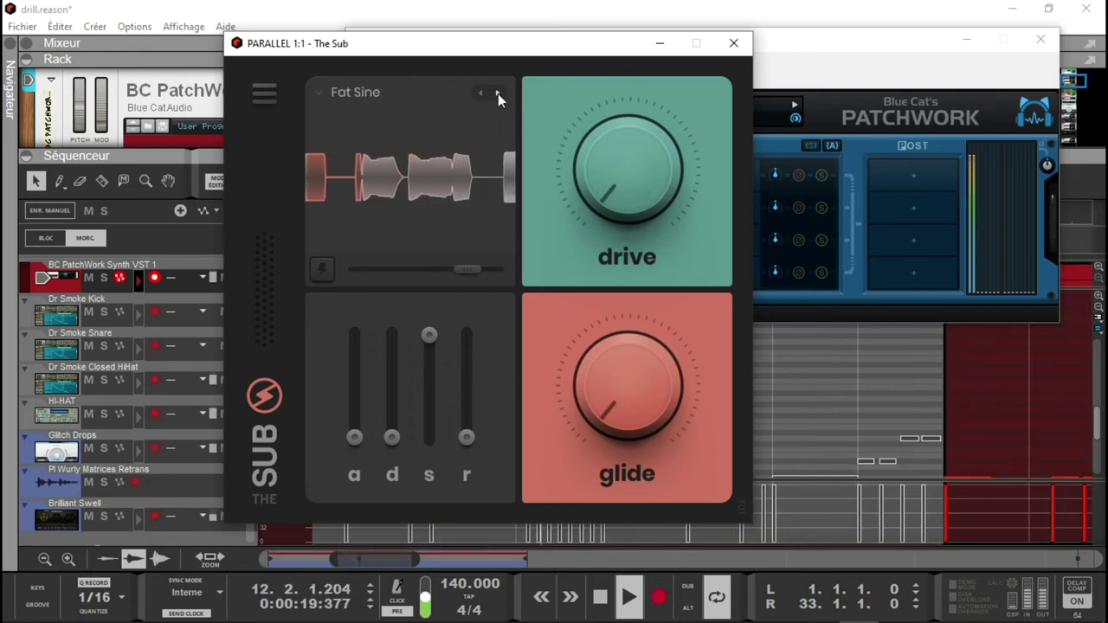
click(498, 93)
drag(609, 167, 596, 8)
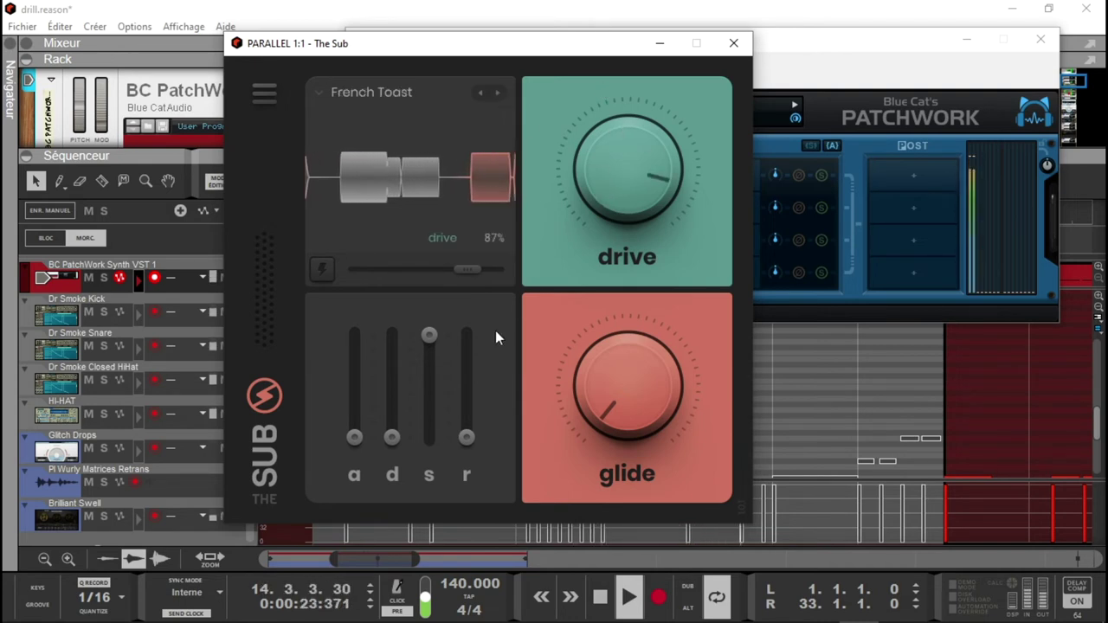
click(325, 275)
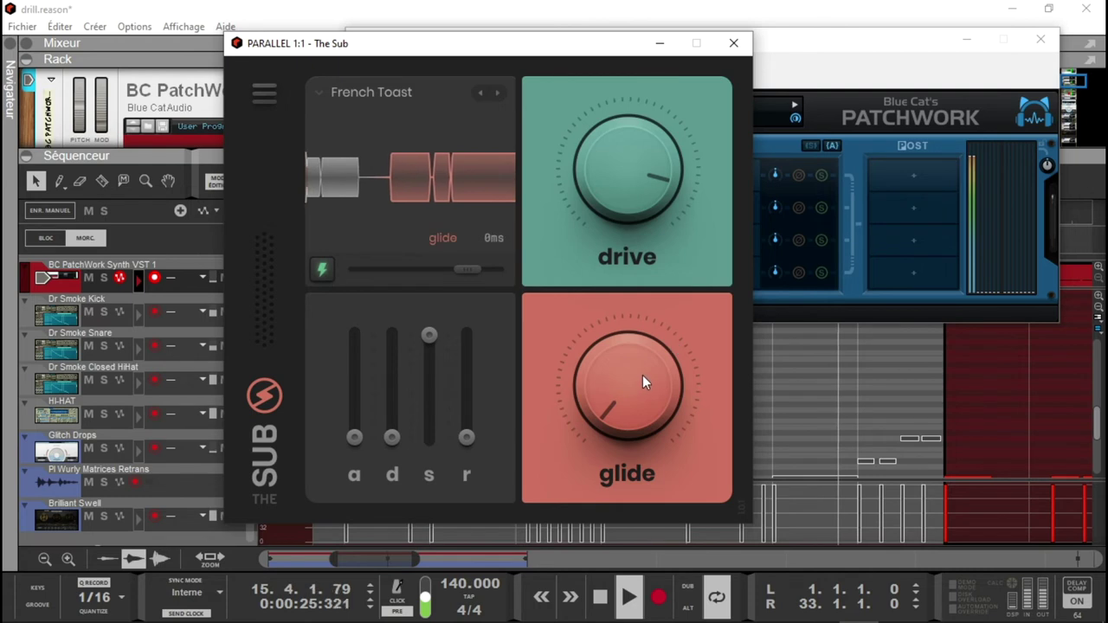
Load the Garlic preset, turn on extra attack, and set drive to 86% and sustain to 25%
click(498, 93)
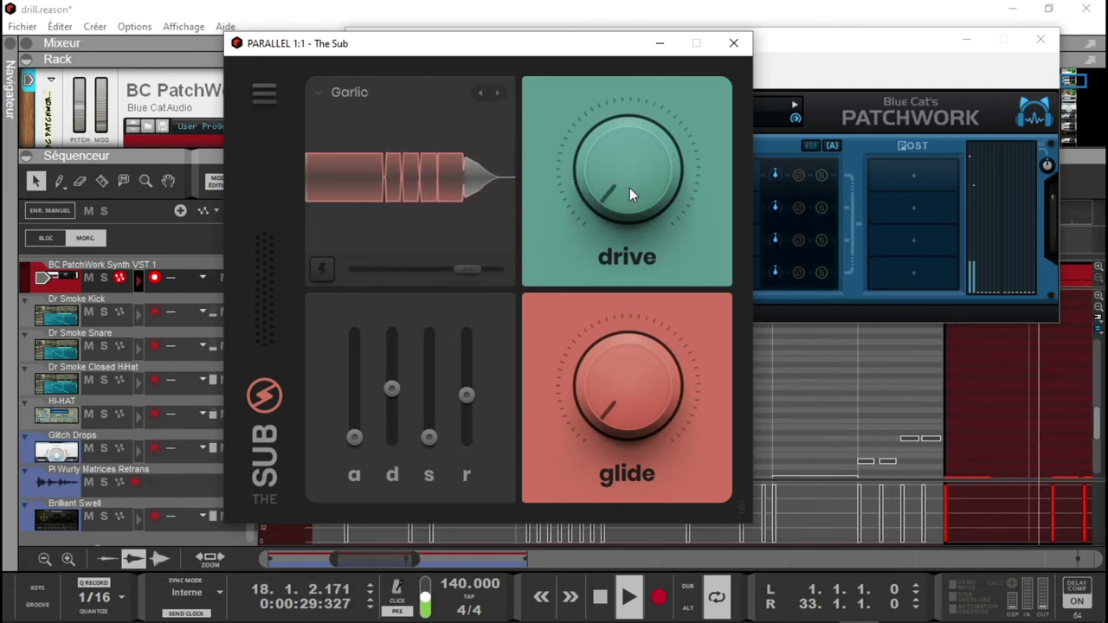
click(323, 271)
drag(430, 437, 425, 420)
Raise Garlic's glide slightly and its drive to maximum
mouse_move(612, 421)
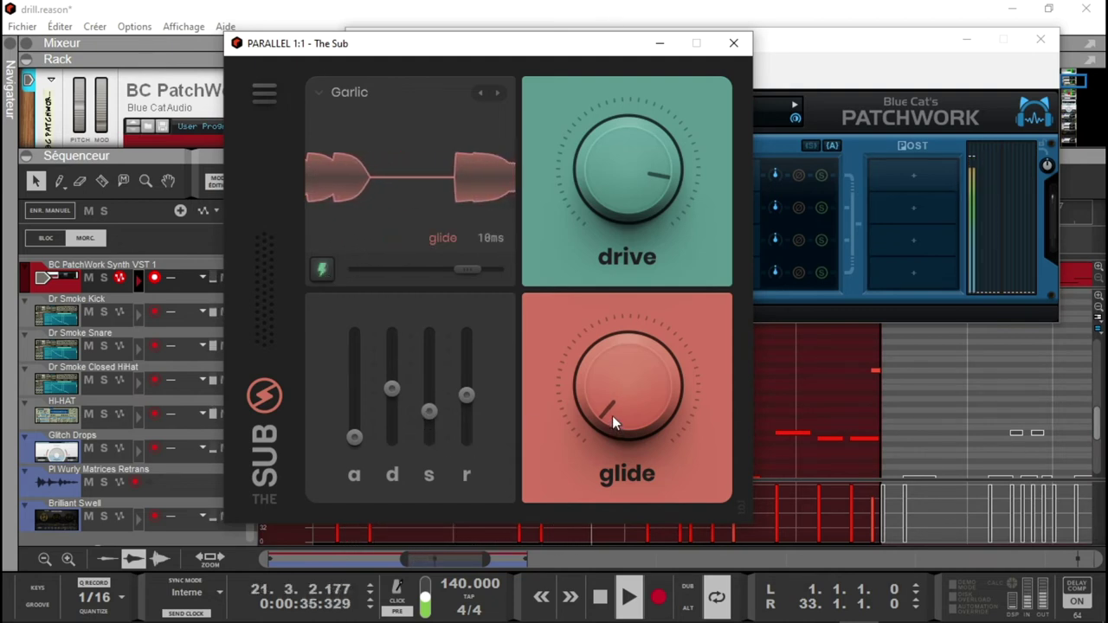
drag(611, 415, 611, 406)
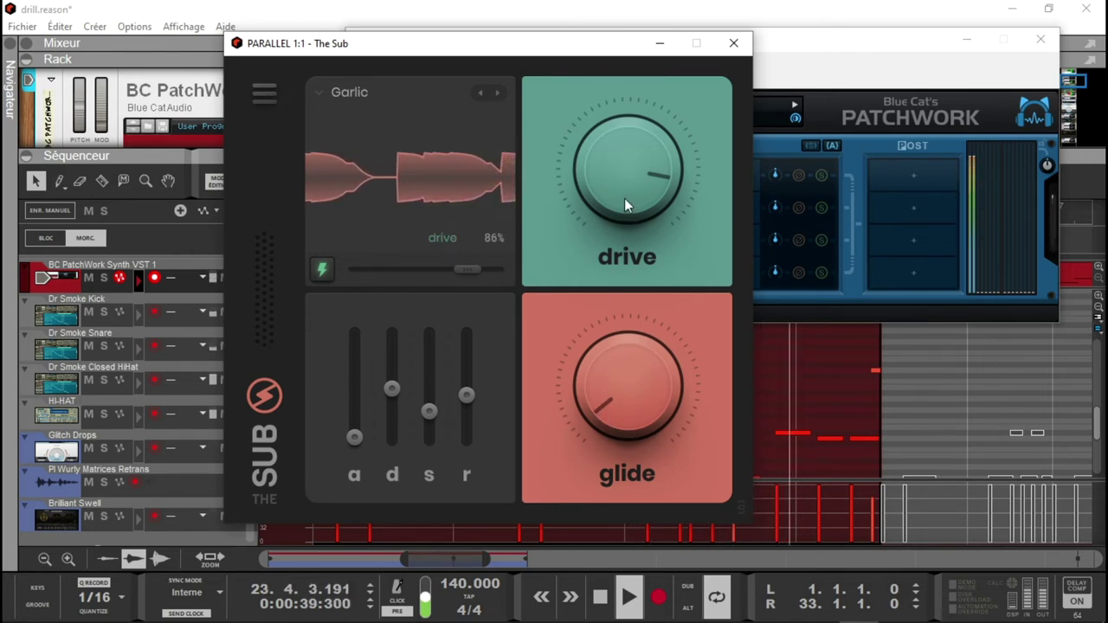
drag(624, 198, 614, 149)
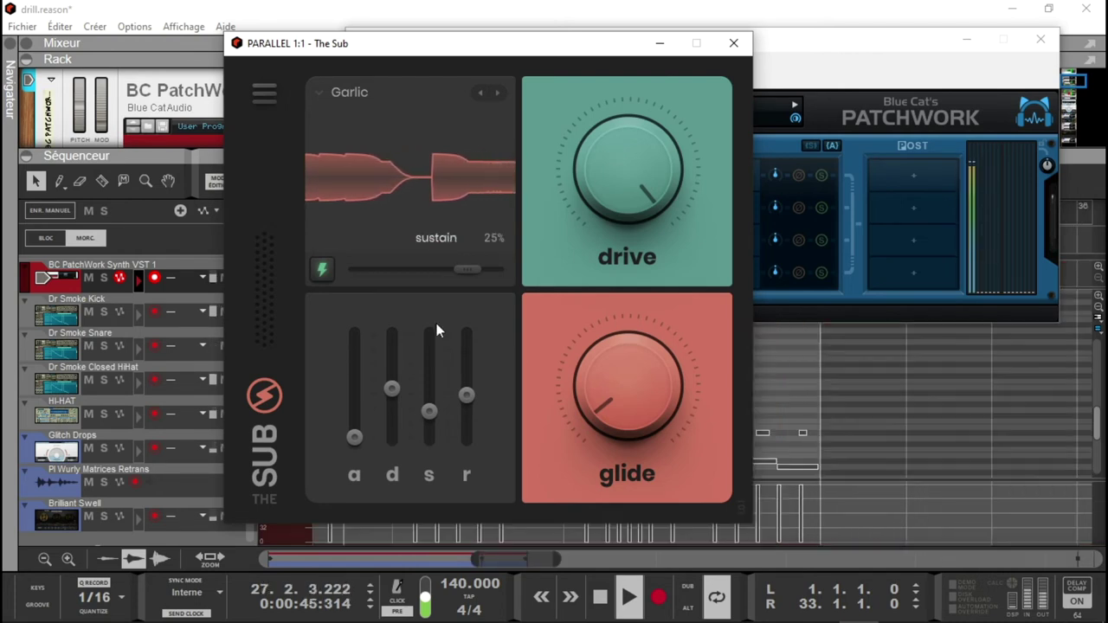
Load the Gulliver preset, turn on extra attack and raise its drive to maximum
click(497, 92)
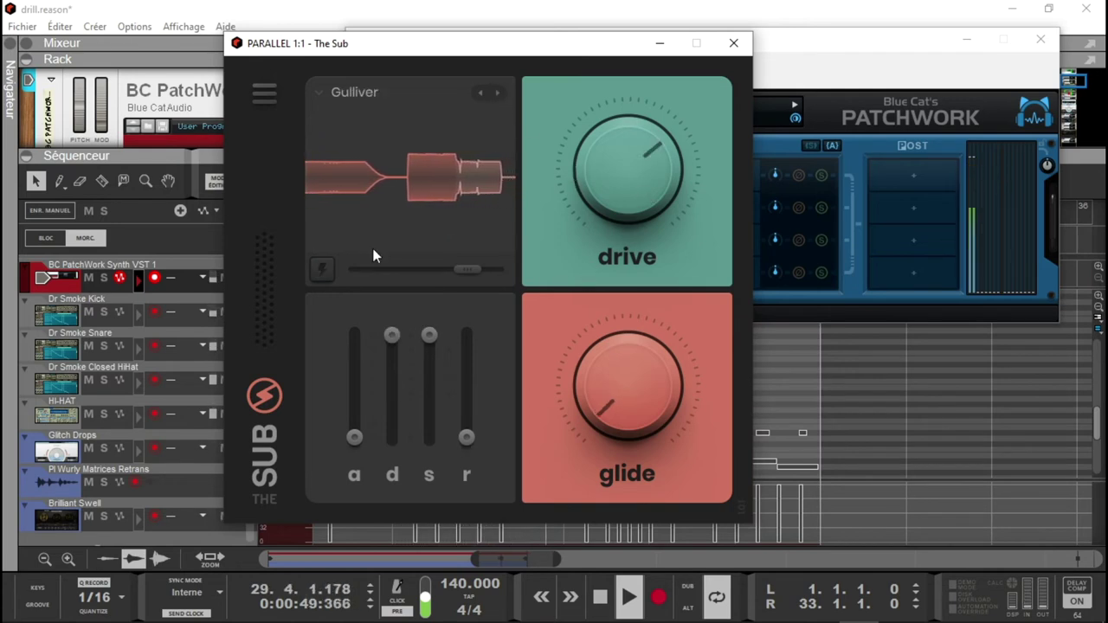
click(328, 271)
drag(629, 161, 610, 55)
mouse_move(597, 412)
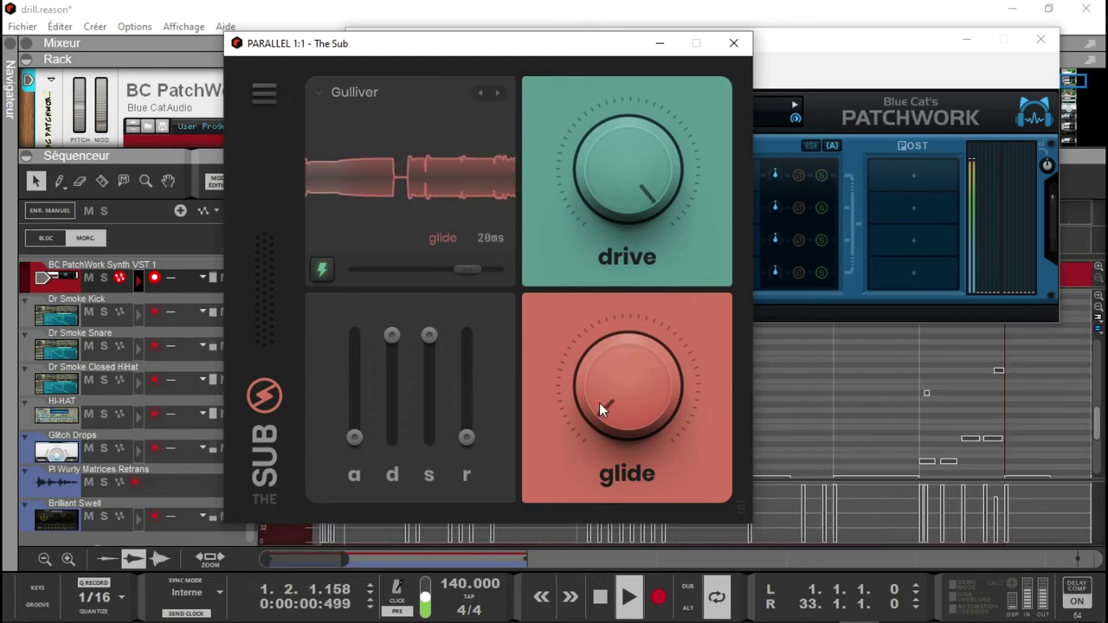
Close The Sub, collapse the sequencer to expose the rack, and open the kHs Distortion effect on the PatchWork channel
click(733, 43)
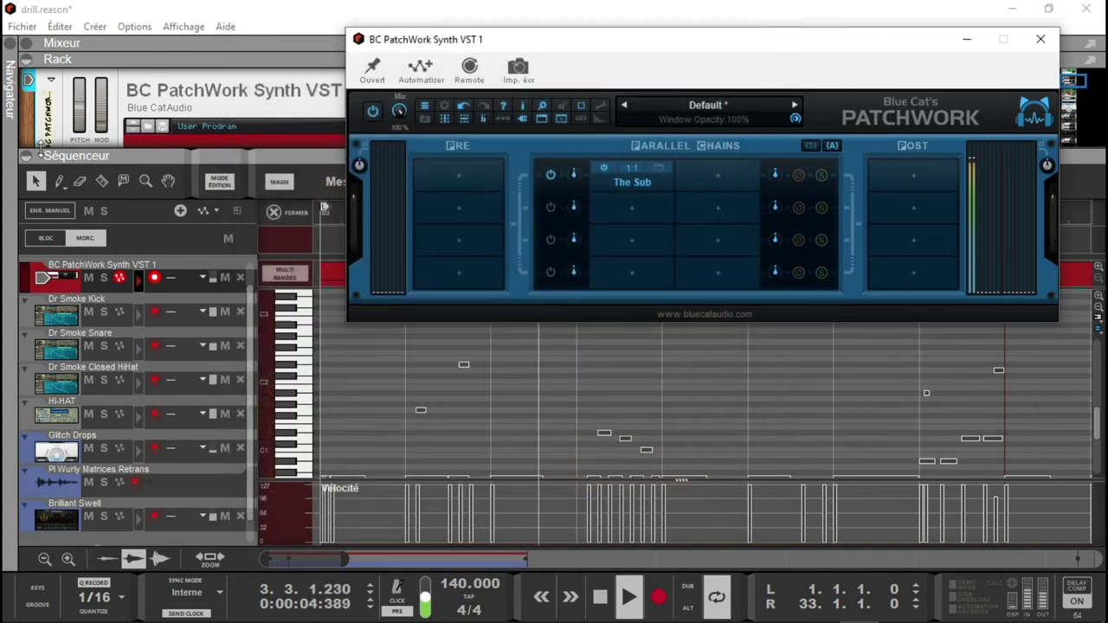
click(27, 157)
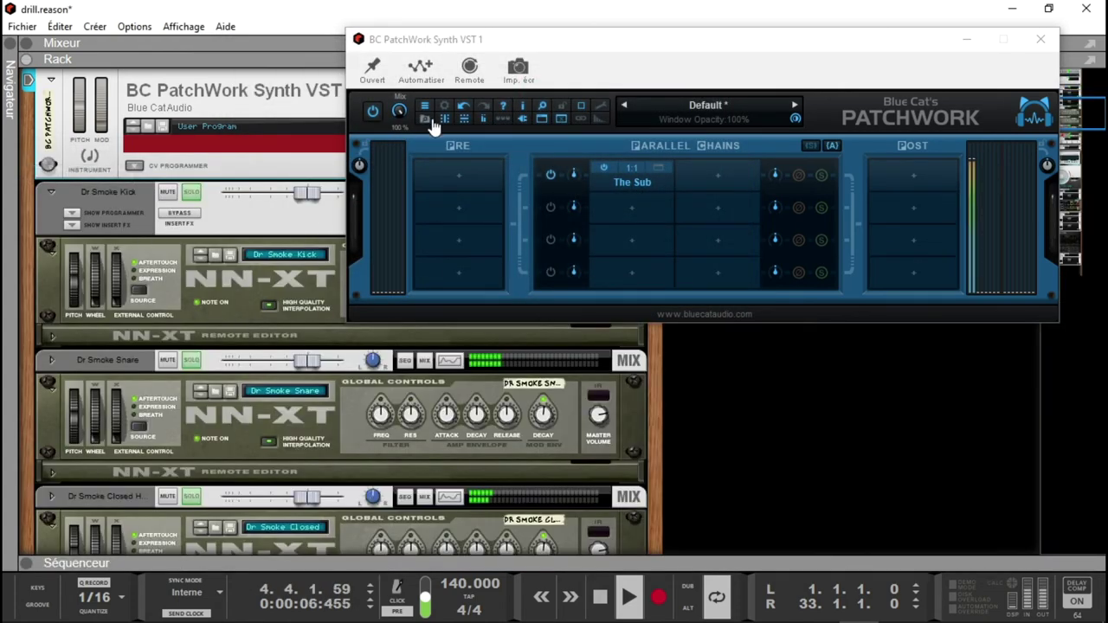
scroll(1091, 151, up, 5)
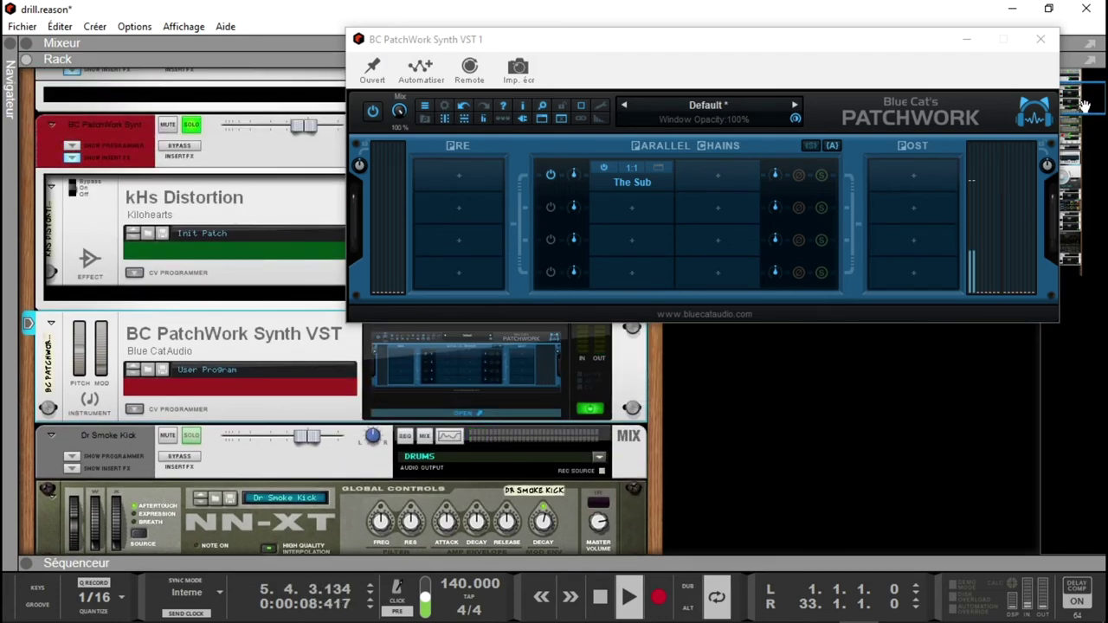
drag(900, 49, 898, 310)
click(513, 275)
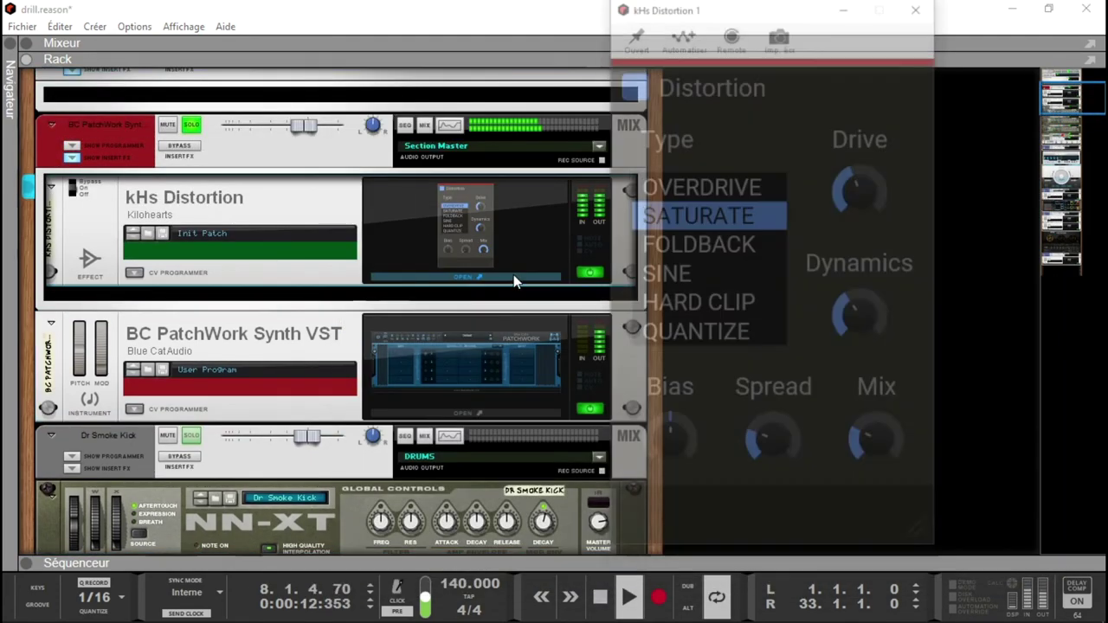
Raise the drive and spread of the kHs Distortion while the beat plays
mouse_move(854, 191)
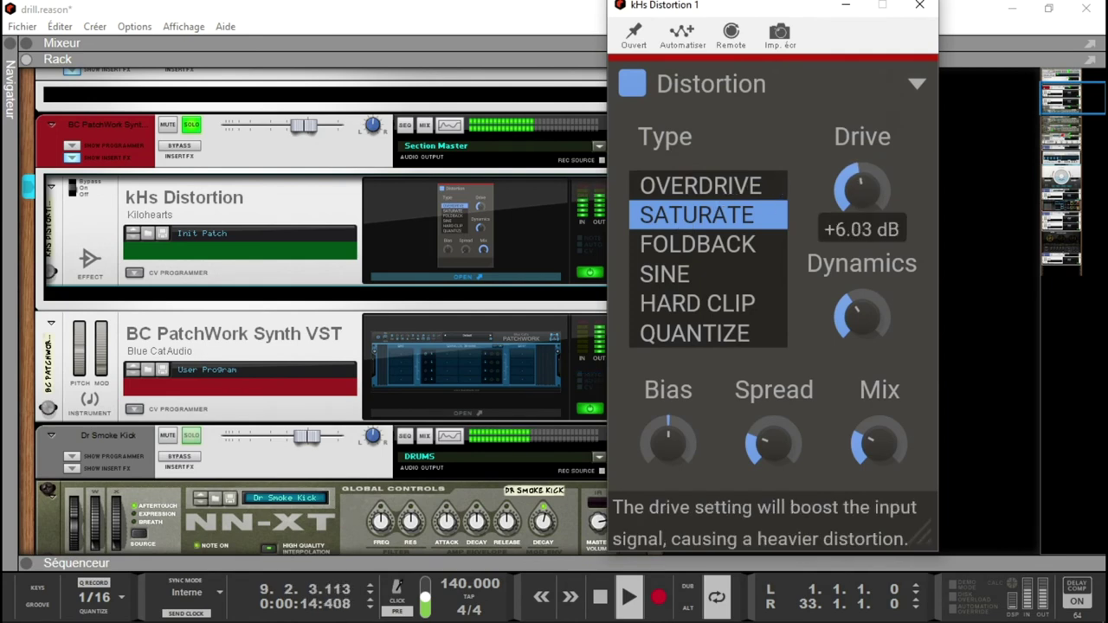
mouse_move(779, 443)
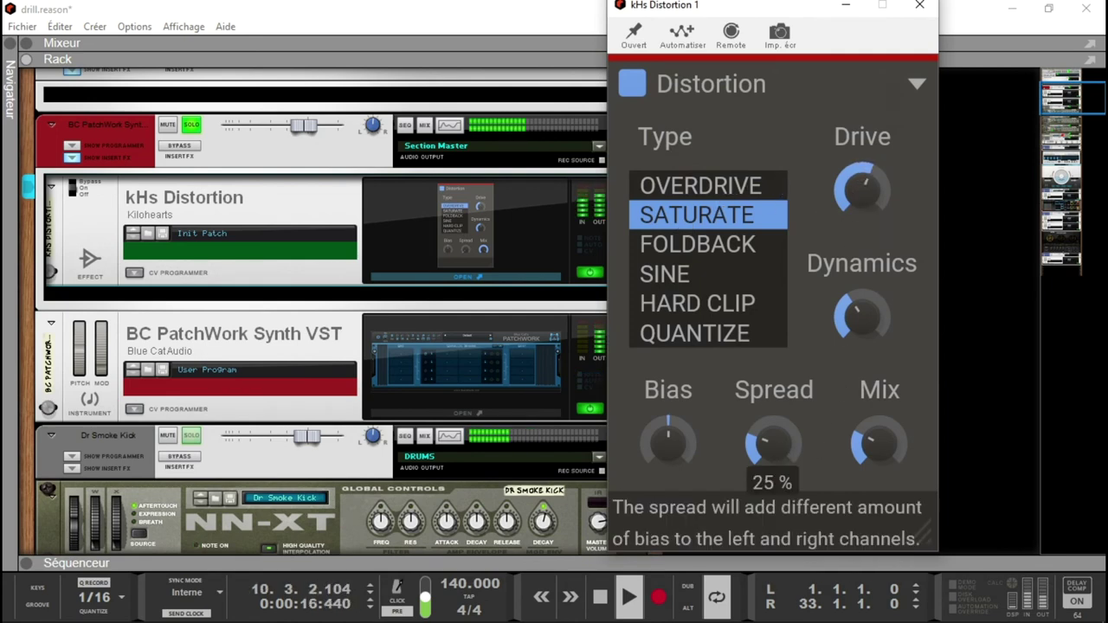
drag(773, 443, 773, 408)
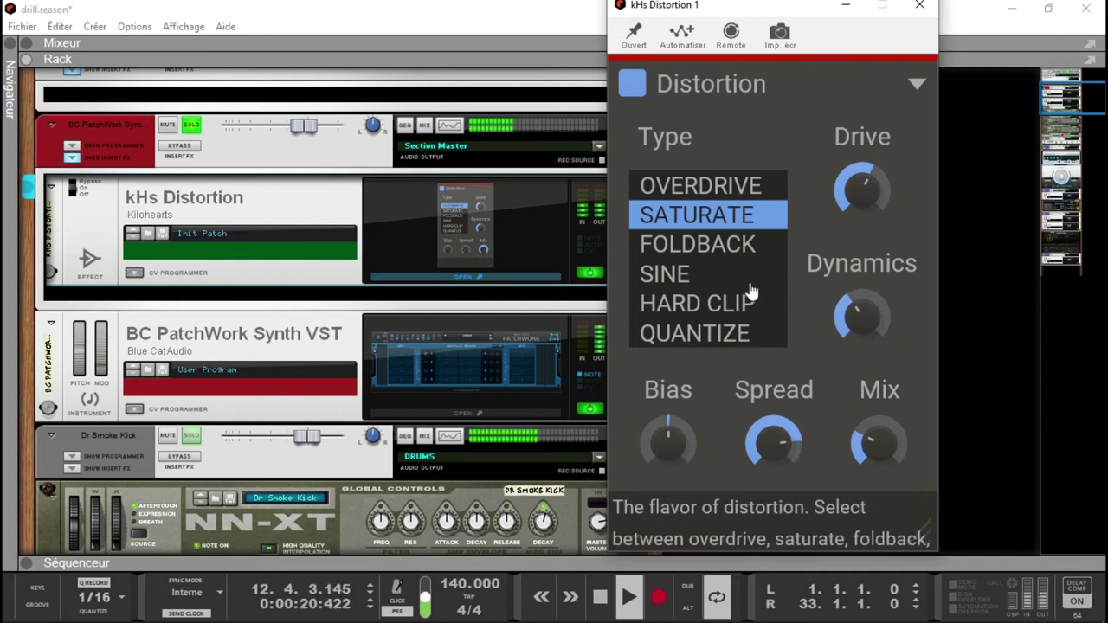
Switch the distortion type to Overdrive and raise its dynamics and mix
click(725, 186)
click(863, 311)
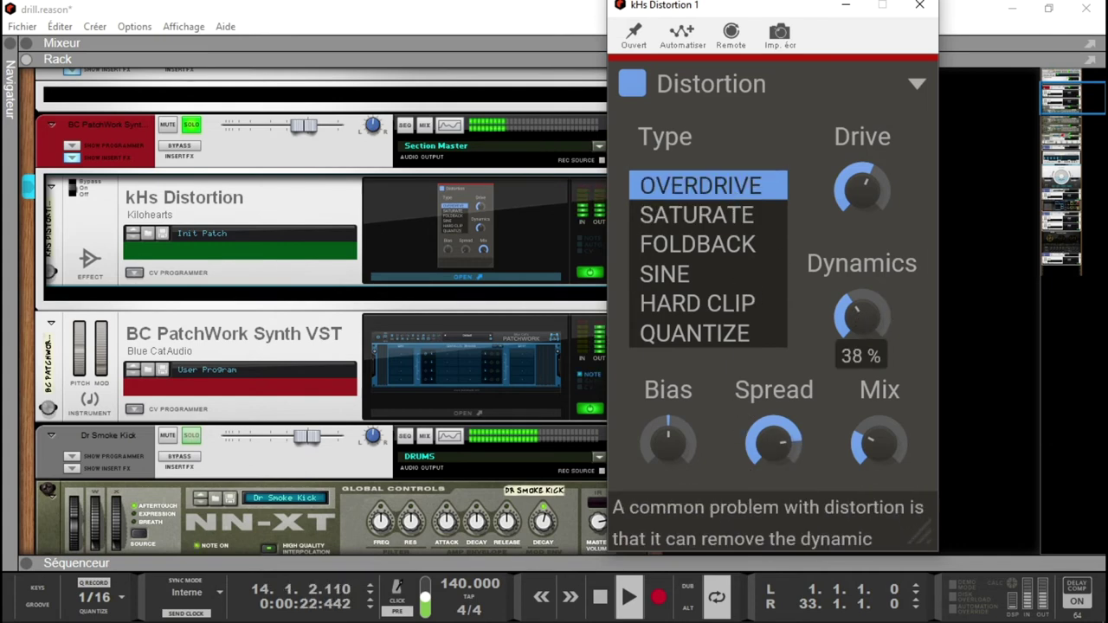
drag(863, 311, 862, 301)
drag(879, 443, 878, 386)
Set the distortion's spread to 33% and lower its dynamics
drag(773, 443, 772, 442)
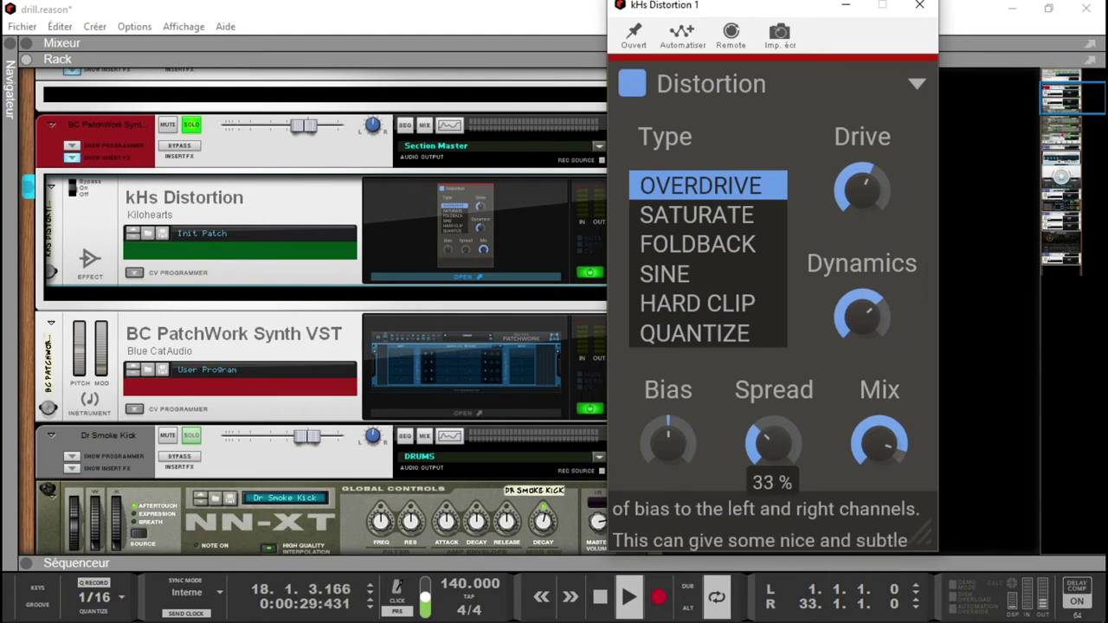
click(866, 329)
drag(863, 319, 863, 342)
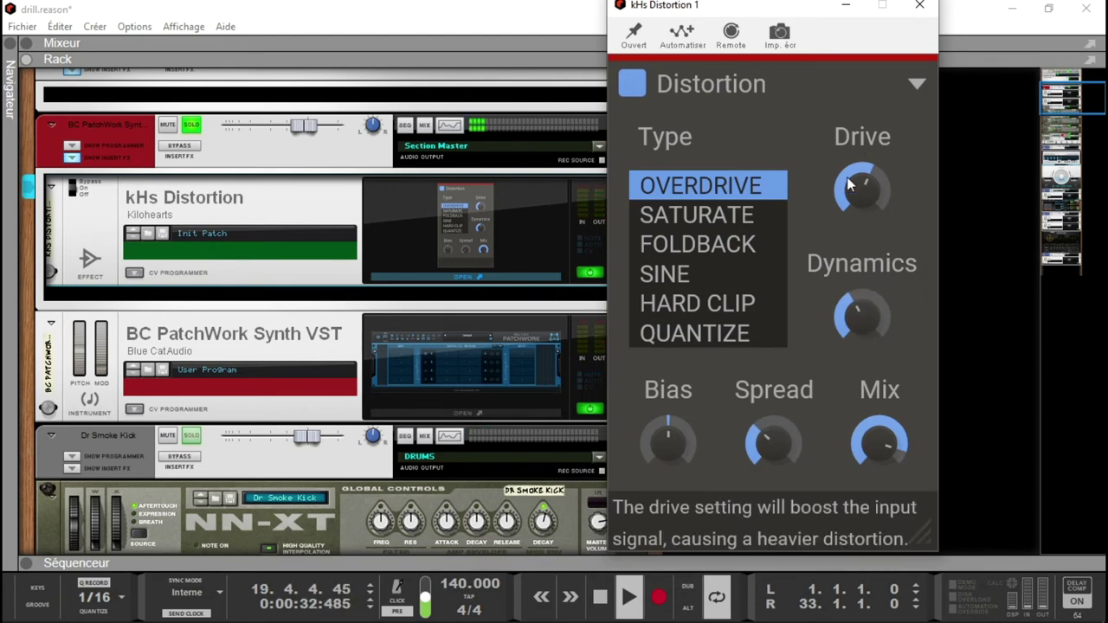
Switch the distortion type to Hard Clip and lower its drive to about 9 dB
mouse_move(862, 189)
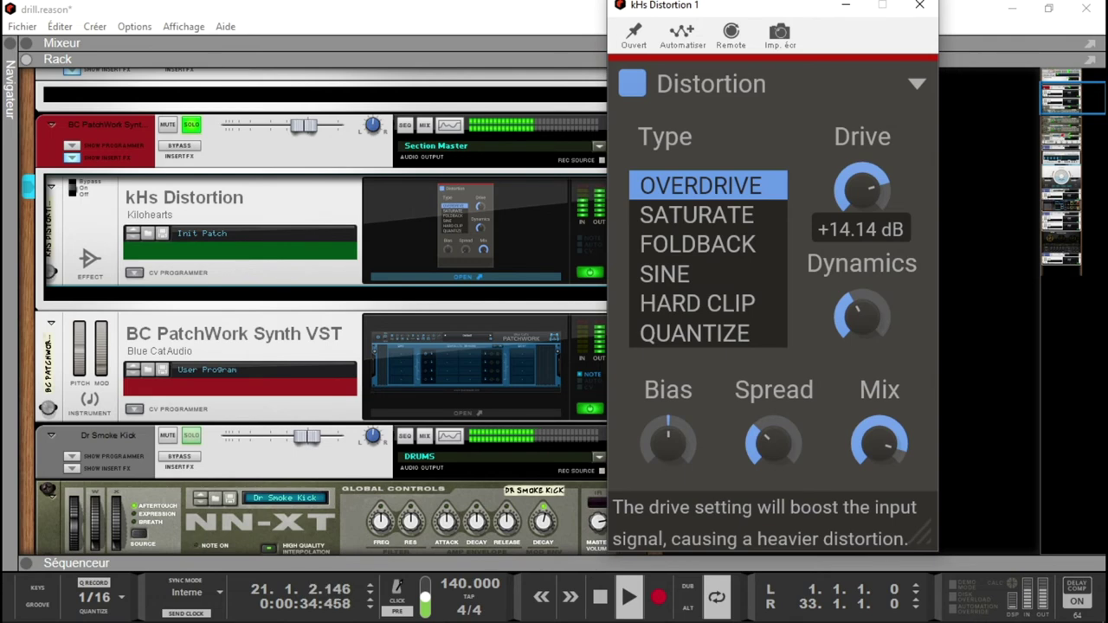
click(694, 305)
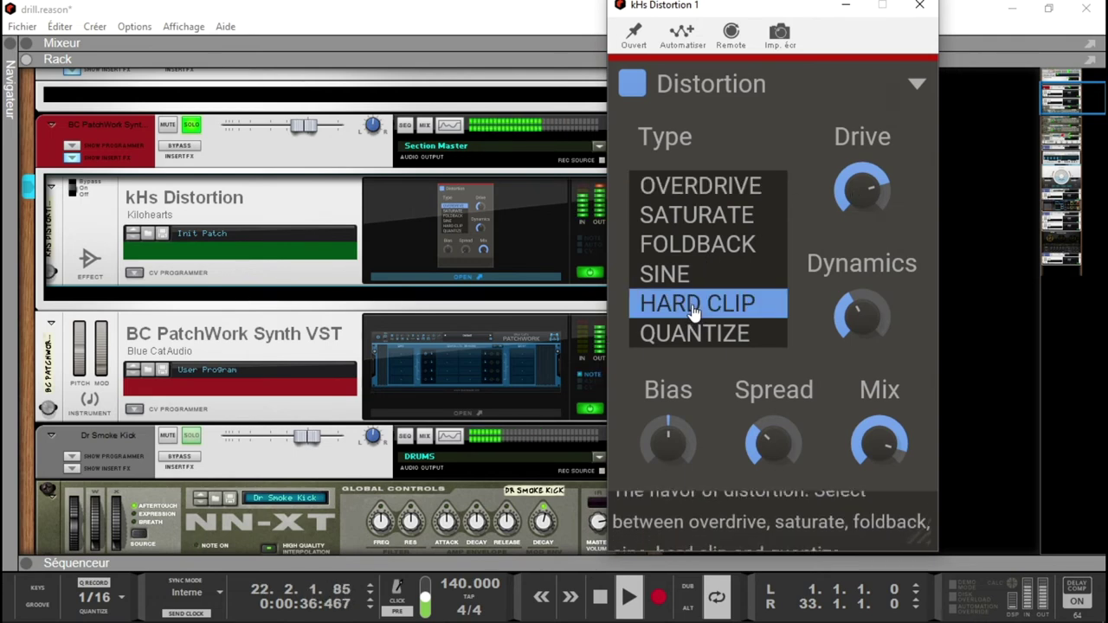
drag(861, 188, 861, 206)
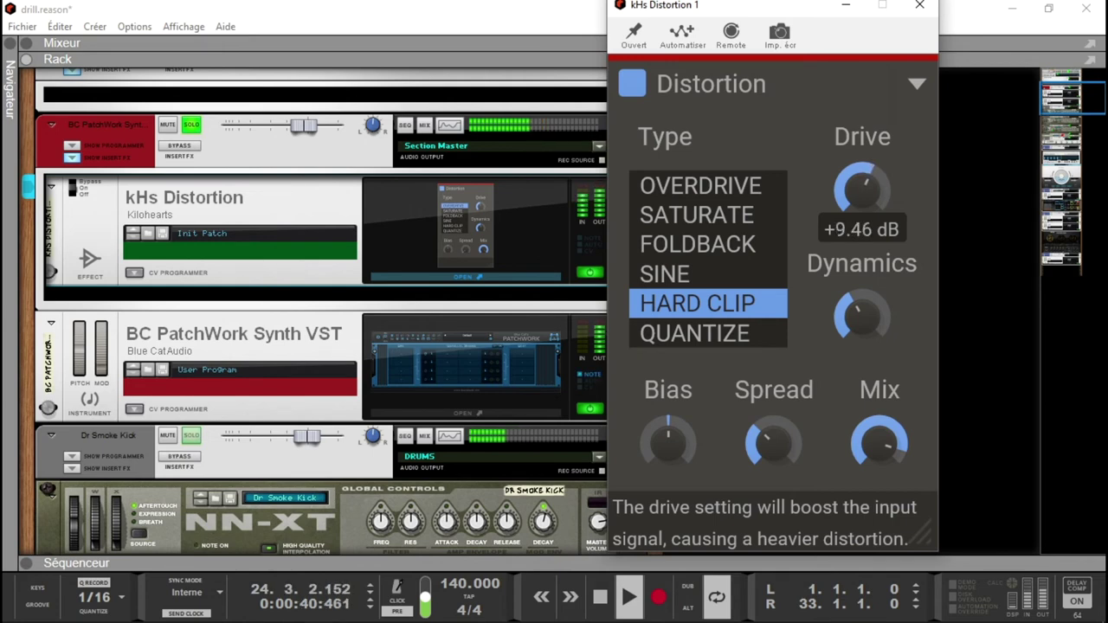
Raise the distortion's dynamics, reduce its spread, and set the mix to 50%
drag(861, 317, 862, 305)
drag(773, 443, 773, 450)
drag(872, 448, 872, 461)
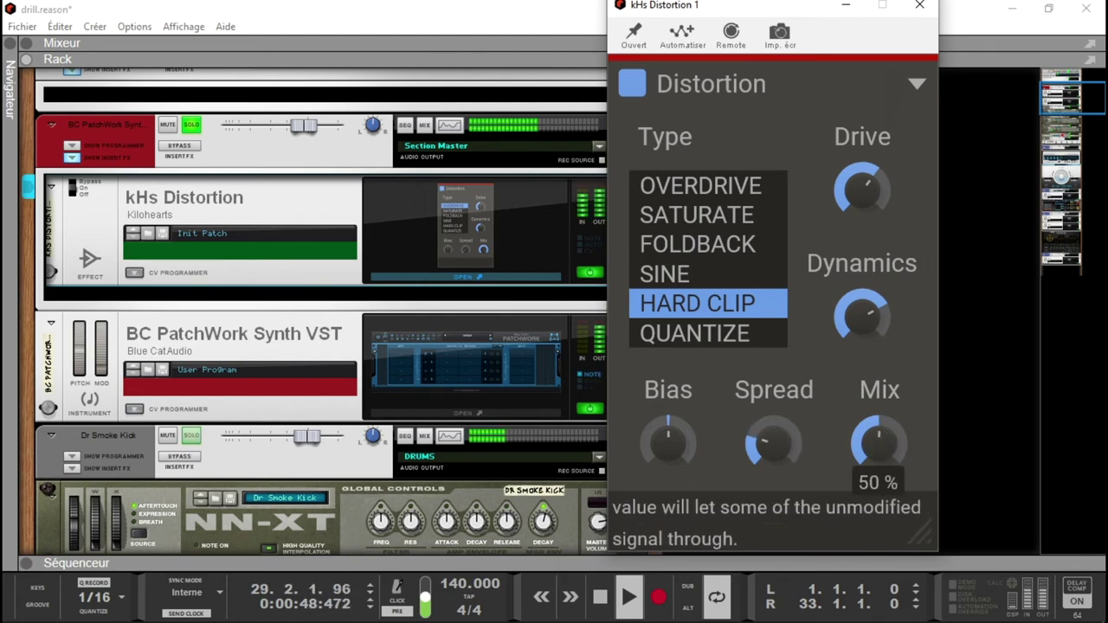
Reopen The Sub from the PatchWork Synth, load the Hamster preset, and enable its lightning-bolt mode
click(470, 412)
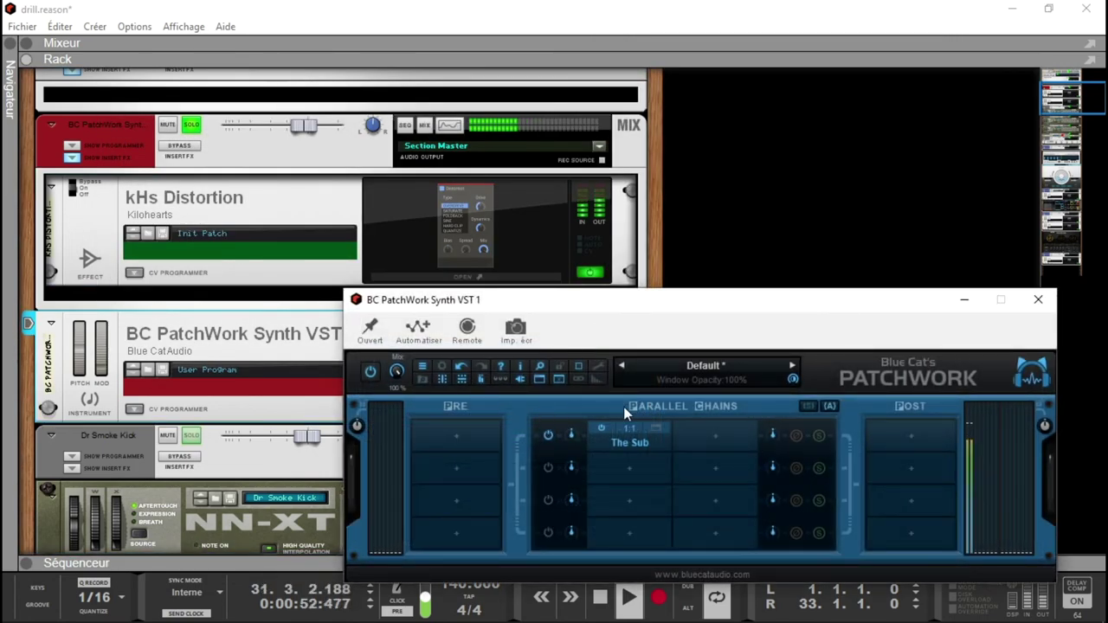
click(656, 434)
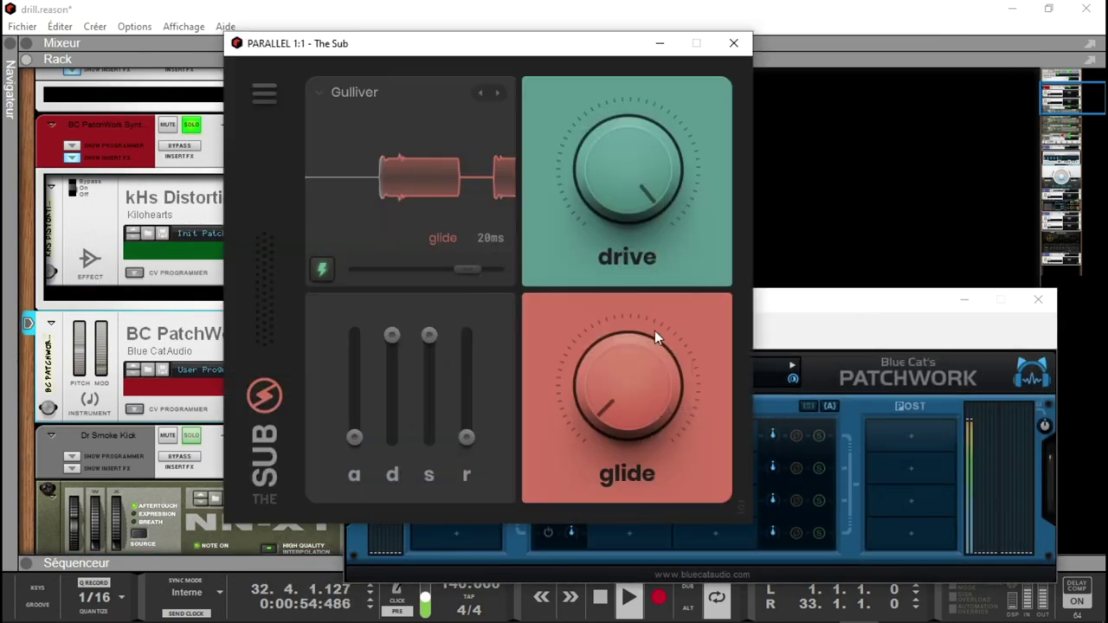
click(497, 92)
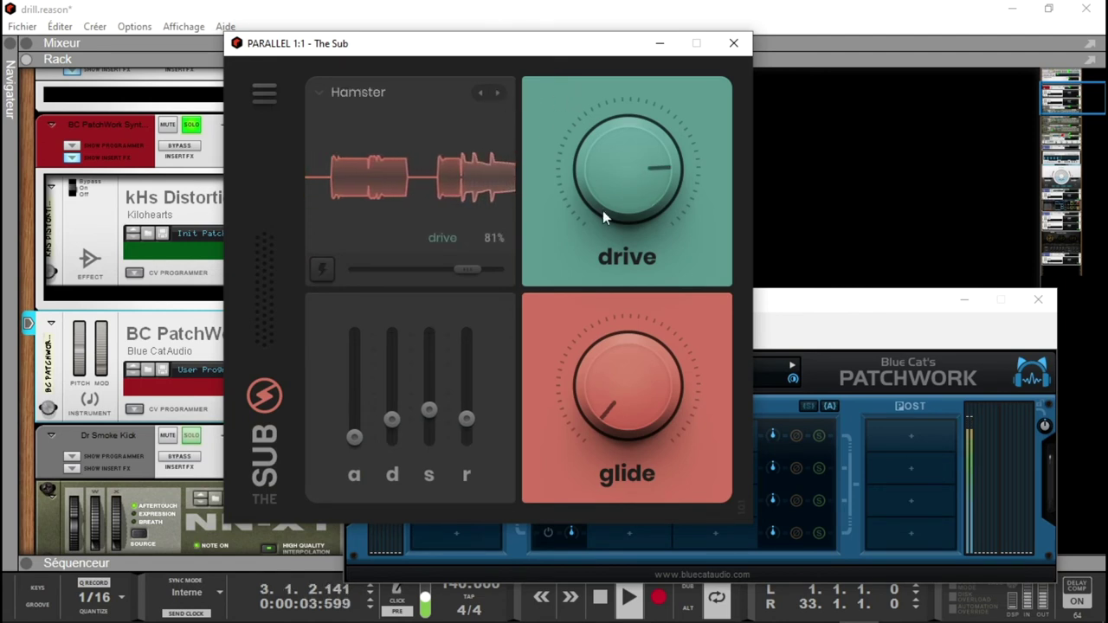
click(321, 269)
Set Hamster's glide to 40 ms, its drive to 100% and its volume to 0.0 dB
mouse_move(596, 394)
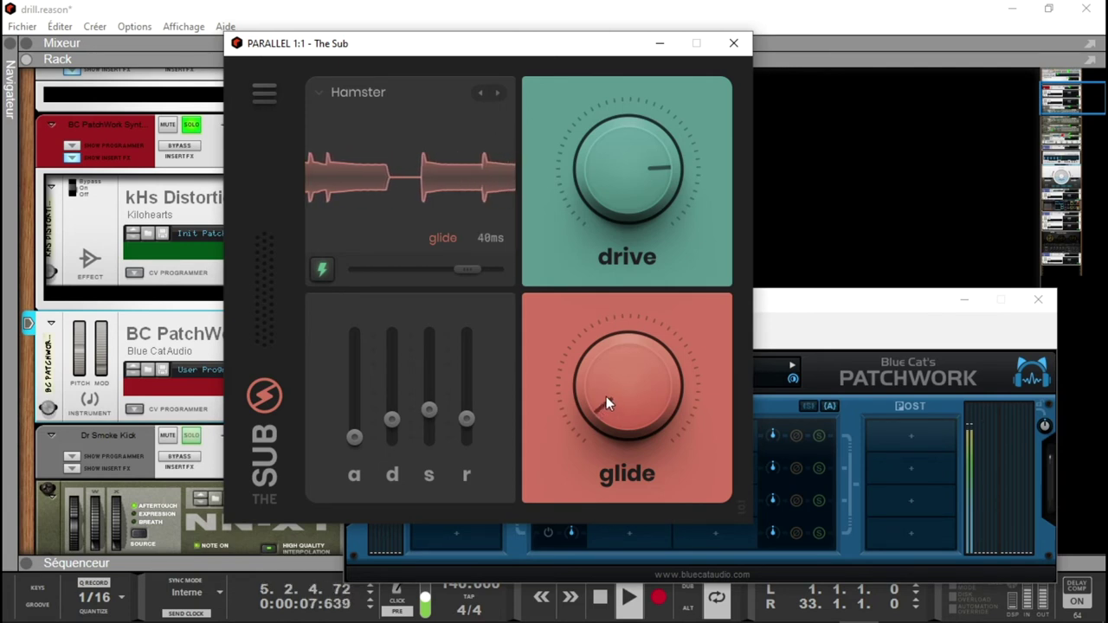
drag(613, 223, 604, 85)
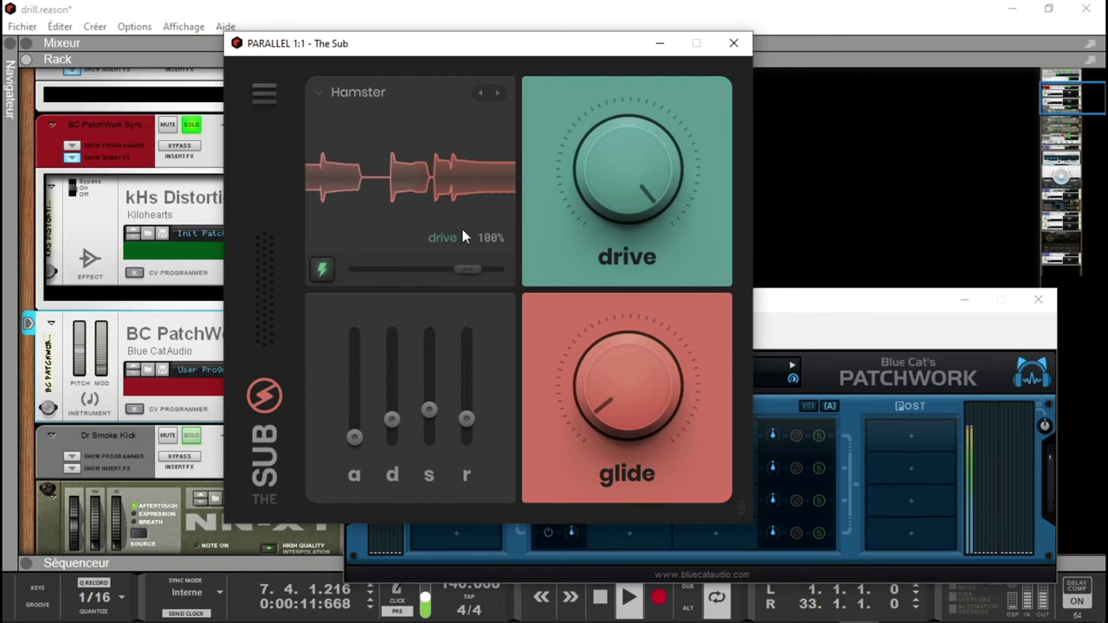
drag(470, 269, 570, 290)
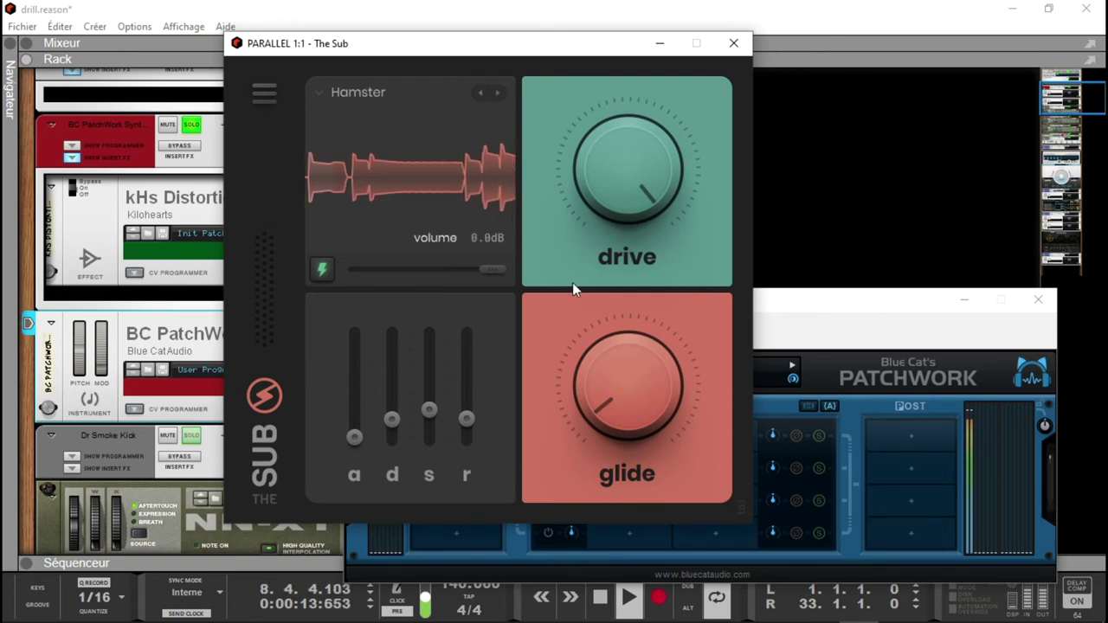
Load the Honey preset with the lightning-bolt mode on, and set its glide to 30 ms and drive to 8%
click(496, 93)
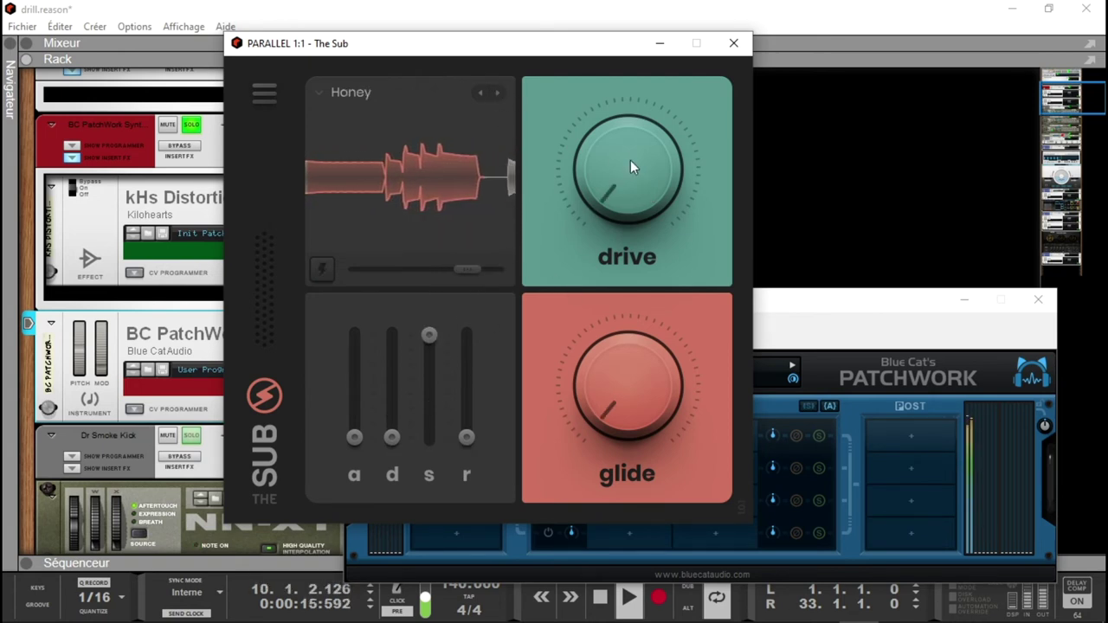
click(318, 268)
drag(627, 203, 644, 130)
drag(626, 373, 626, 367)
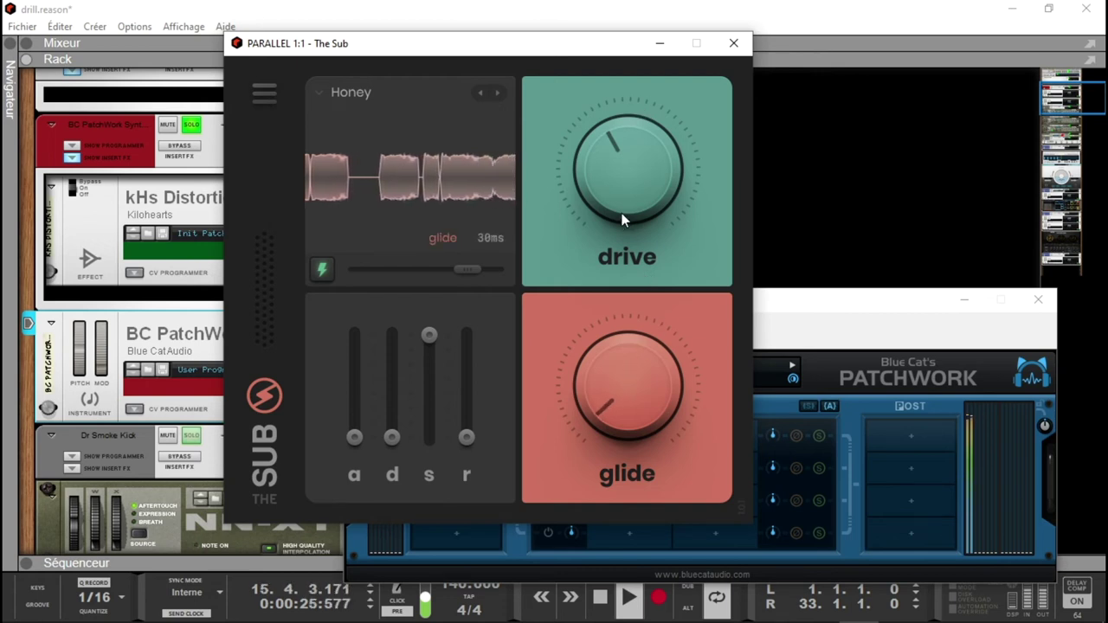
drag(616, 191, 616, 258)
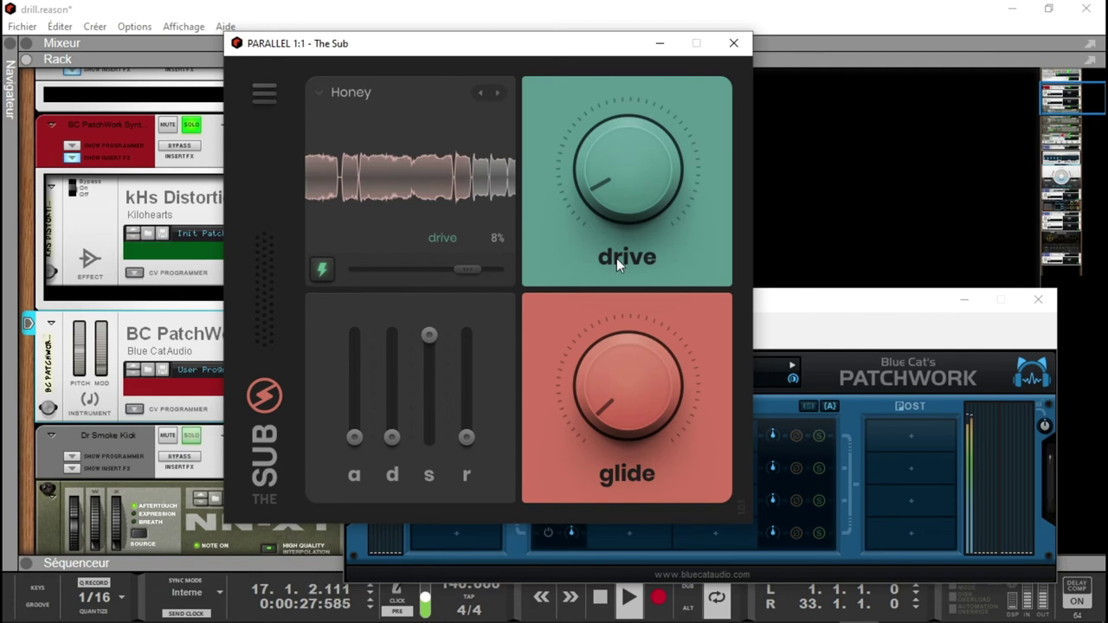
Load the Ice Cream preset, enable its lightning-bolt mode, and raise the decay to roughly two thirds
click(497, 93)
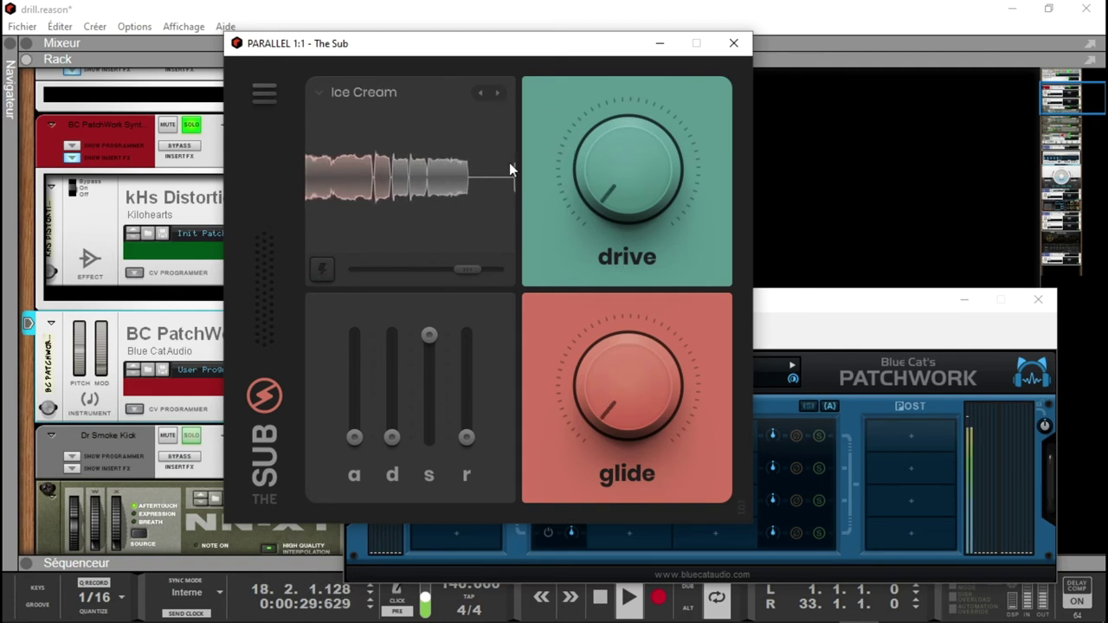
click(322, 269)
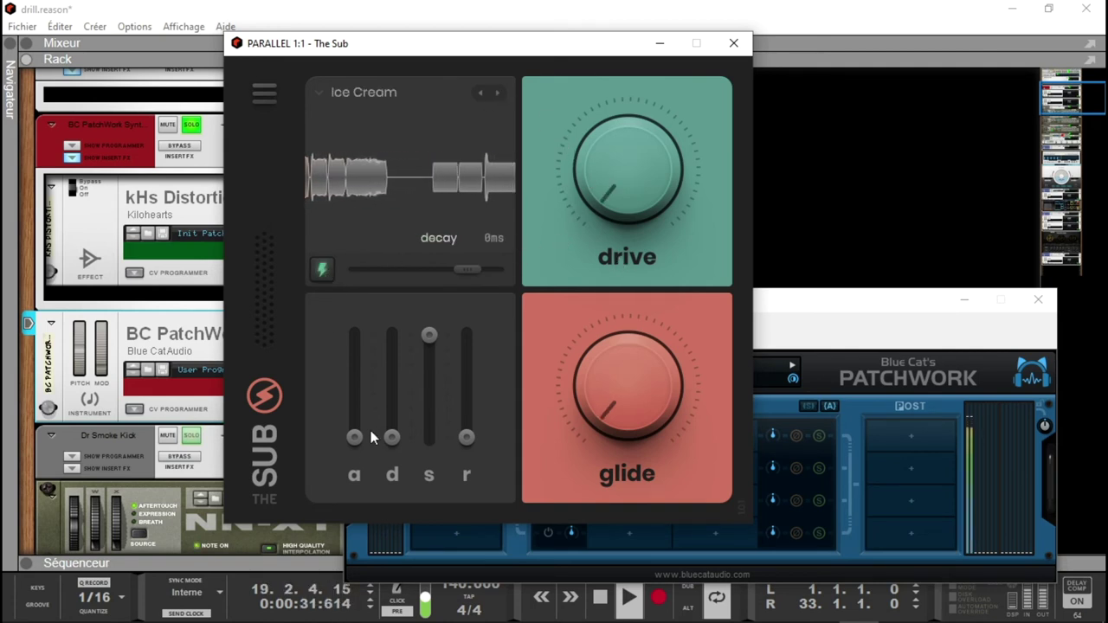
drag(389, 438, 390, 370)
Raise Ice Cream's drive to near maximum, try a 250 ms glide, and settle the glide at 30 ms
drag(652, 154, 641, 294)
drag(631, 390, 627, 348)
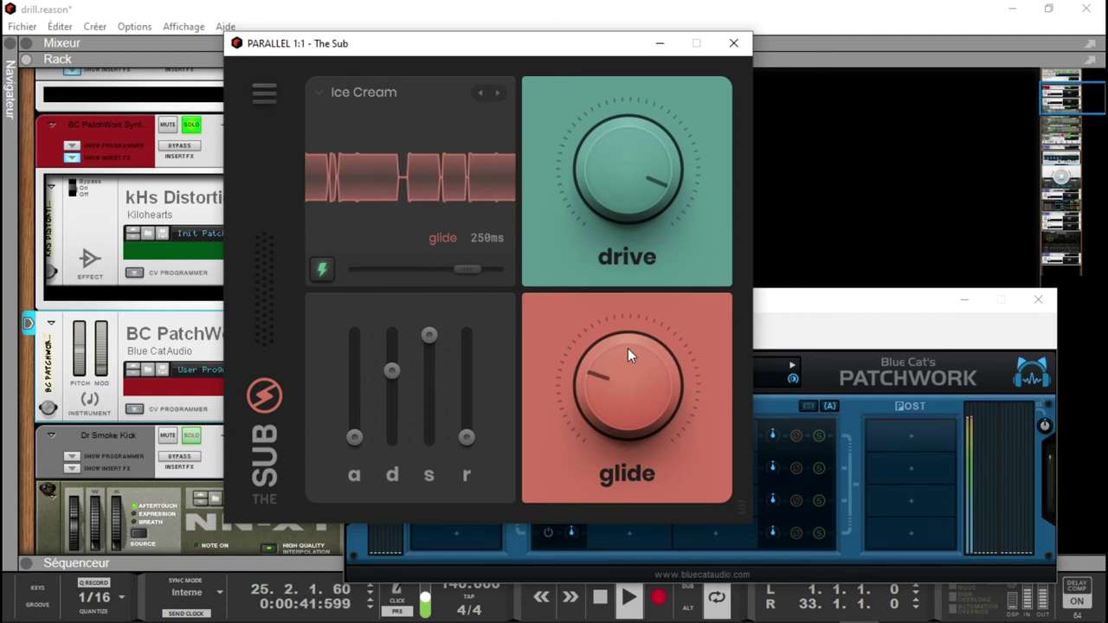
drag(627, 348, 628, 393)
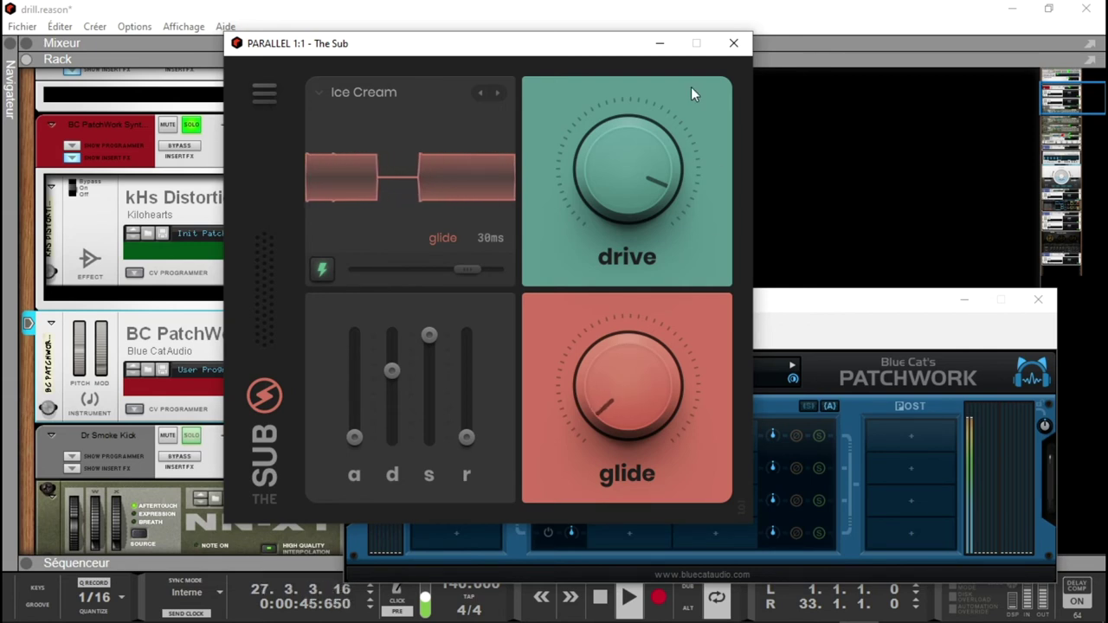
Load the Jupiter preset with the lightning-bolt mode on, and set its drive to 28% and glide to 80 ms
click(423, 92)
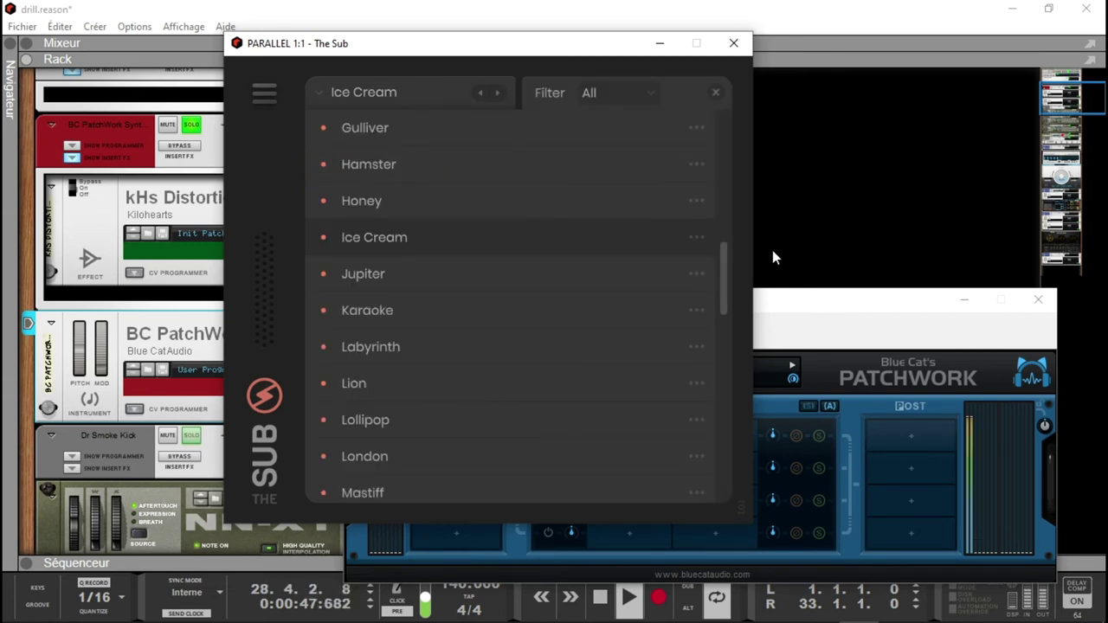
click(481, 284)
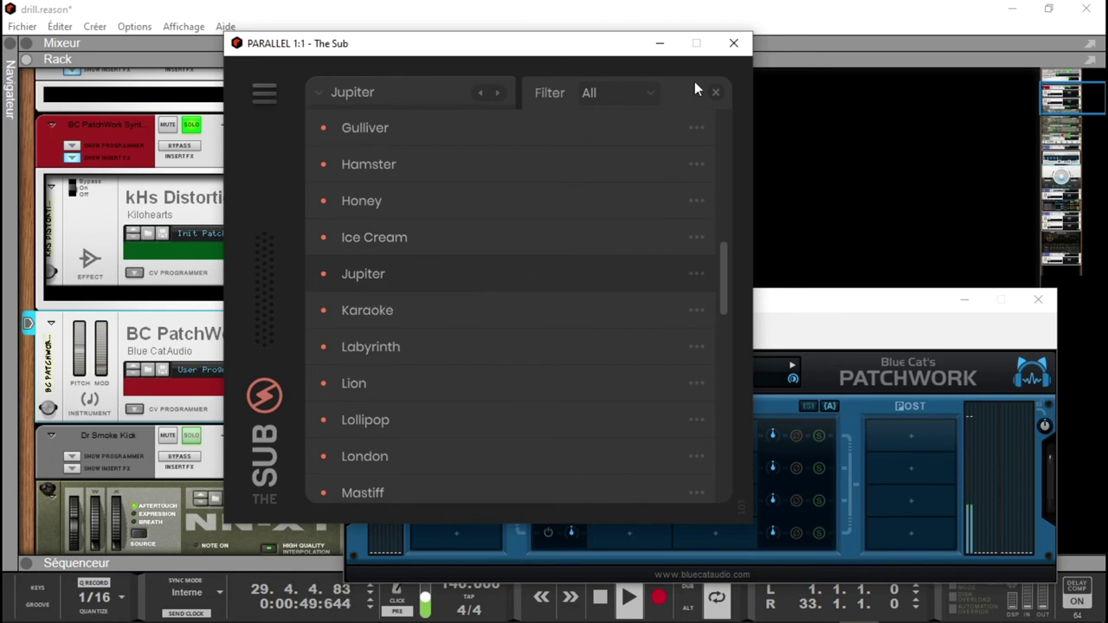
click(401, 273)
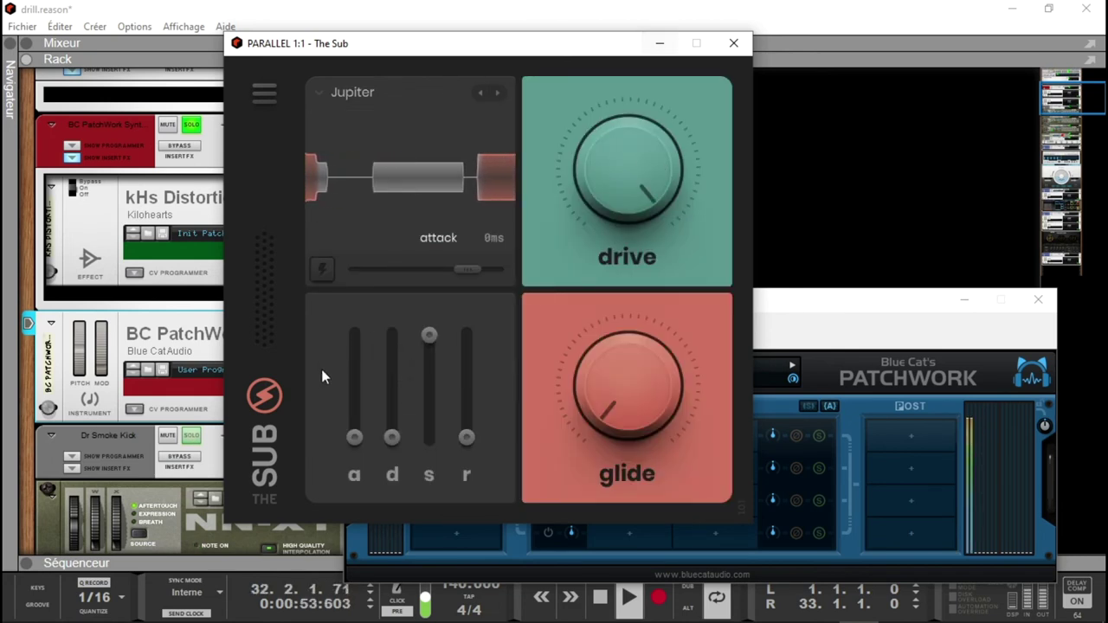
click(320, 274)
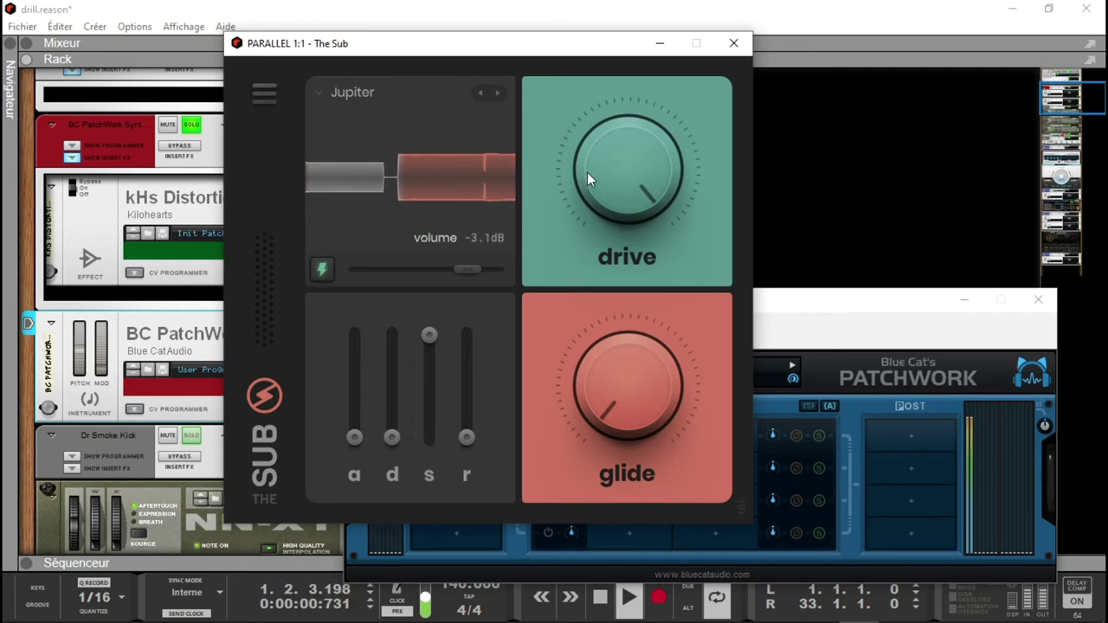
drag(625, 199, 633, 337)
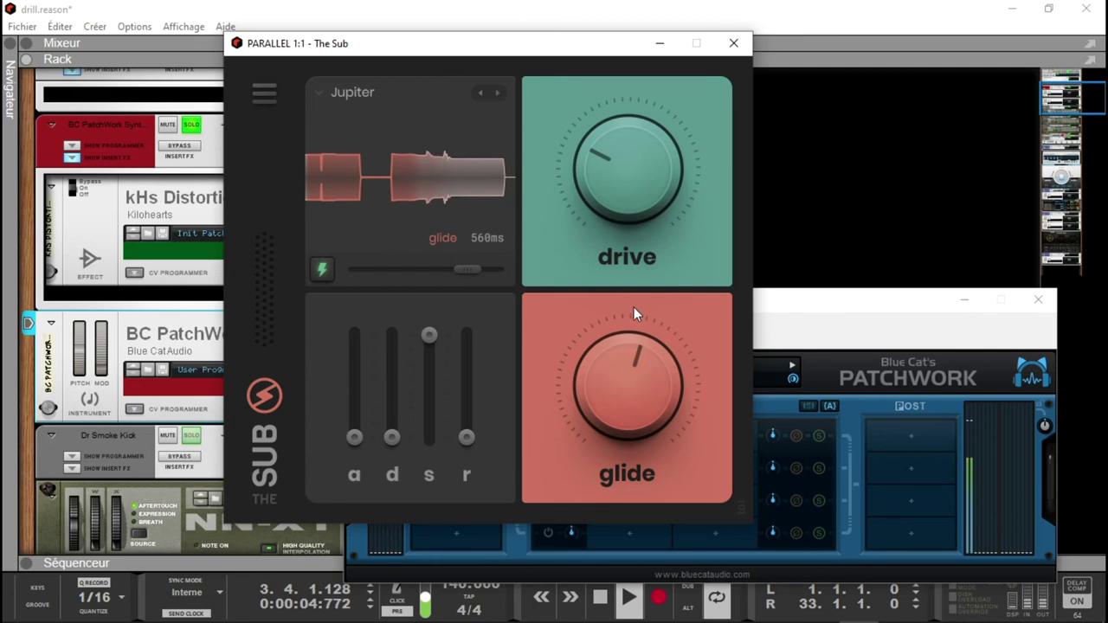
drag(592, 412, 596, 372)
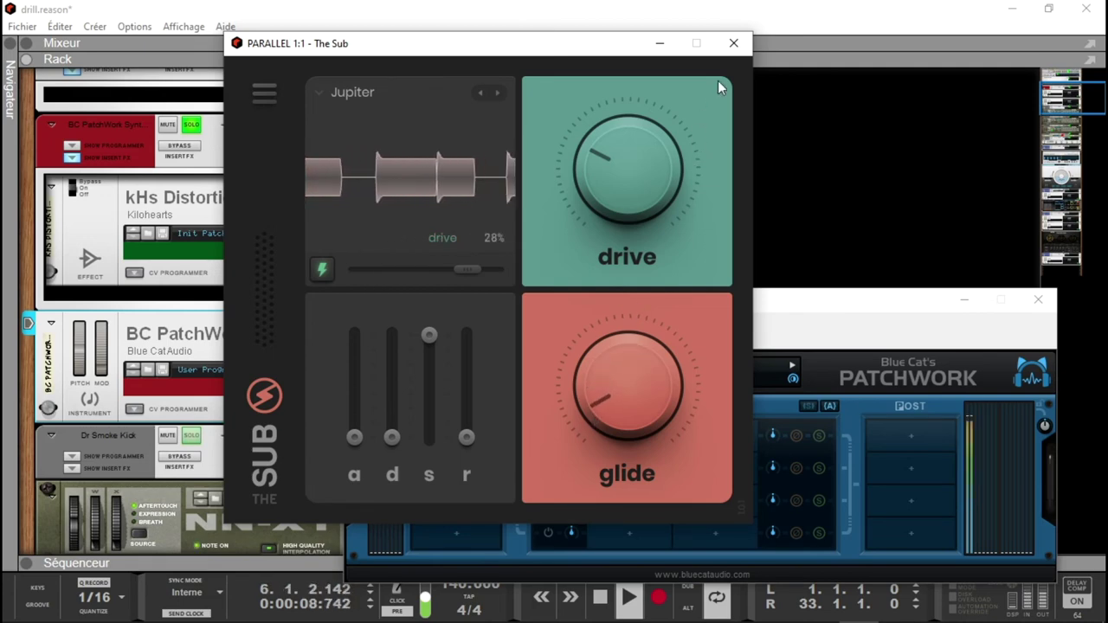
Close The Sub, reopen the kHs Distortion effect, and switch its type to Saturate
click(733, 43)
click(441, 216)
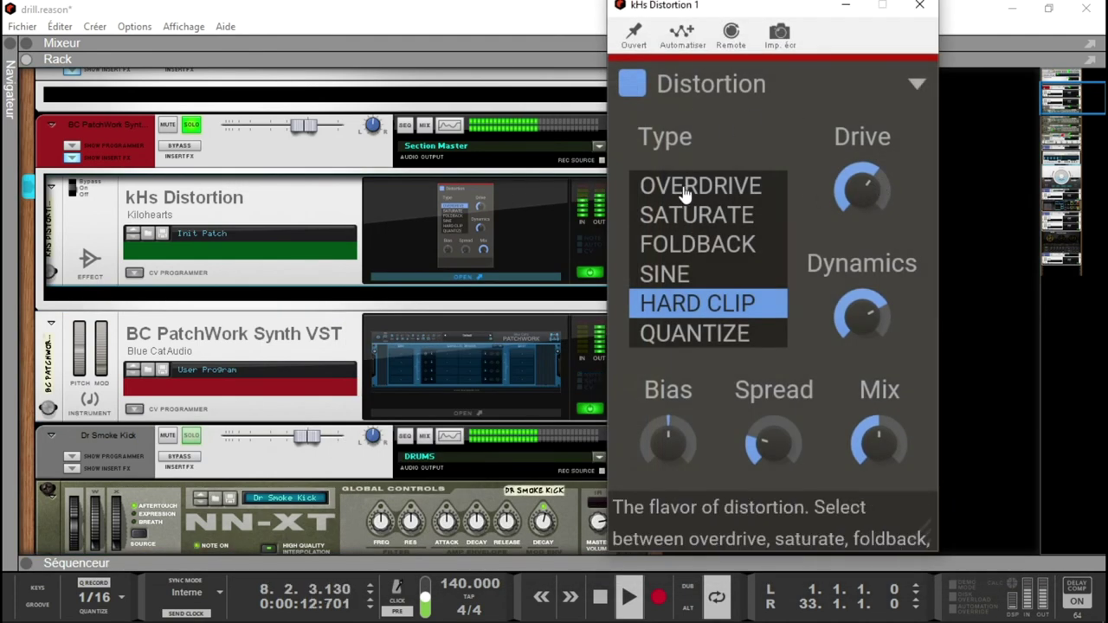
click(697, 215)
Rebalance the Saturate distortion with higher dynamics and spread, slightly lower drive, and a mix just under halfway
drag(861, 316, 861, 338)
drag(773, 444, 773, 422)
drag(892, 443, 891, 419)
drag(773, 443, 773, 426)
drag(863, 307, 863, 288)
drag(862, 191, 861, 192)
drag(879, 443, 879, 469)
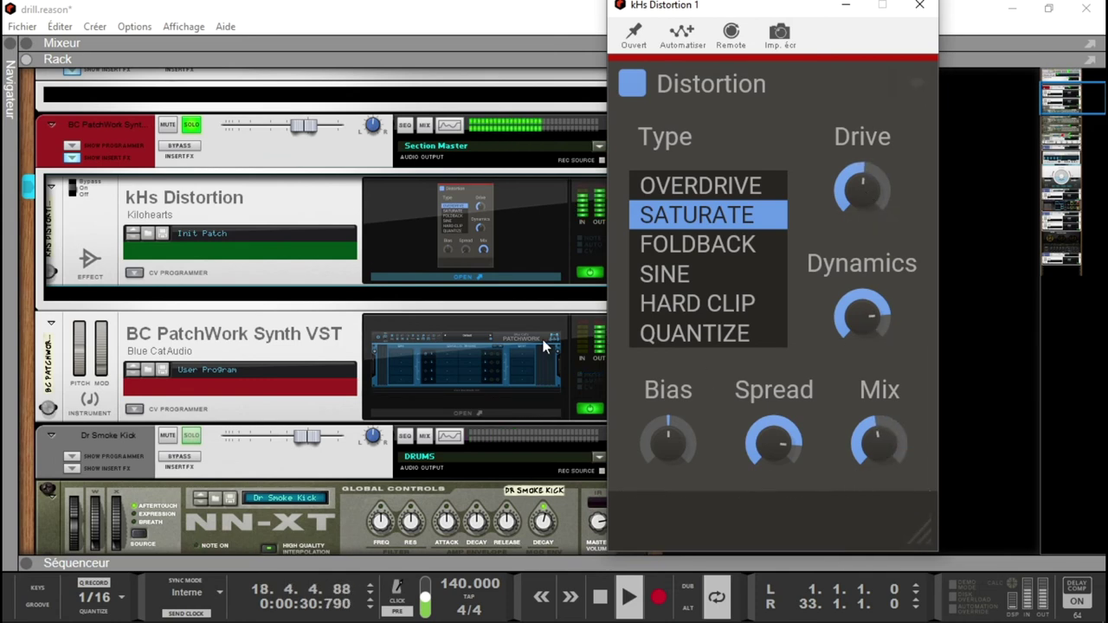
Reopen The Sub from the PatchWork Synth, load the Karaoke preset, and enable its lightning-bolt mode
click(433, 413)
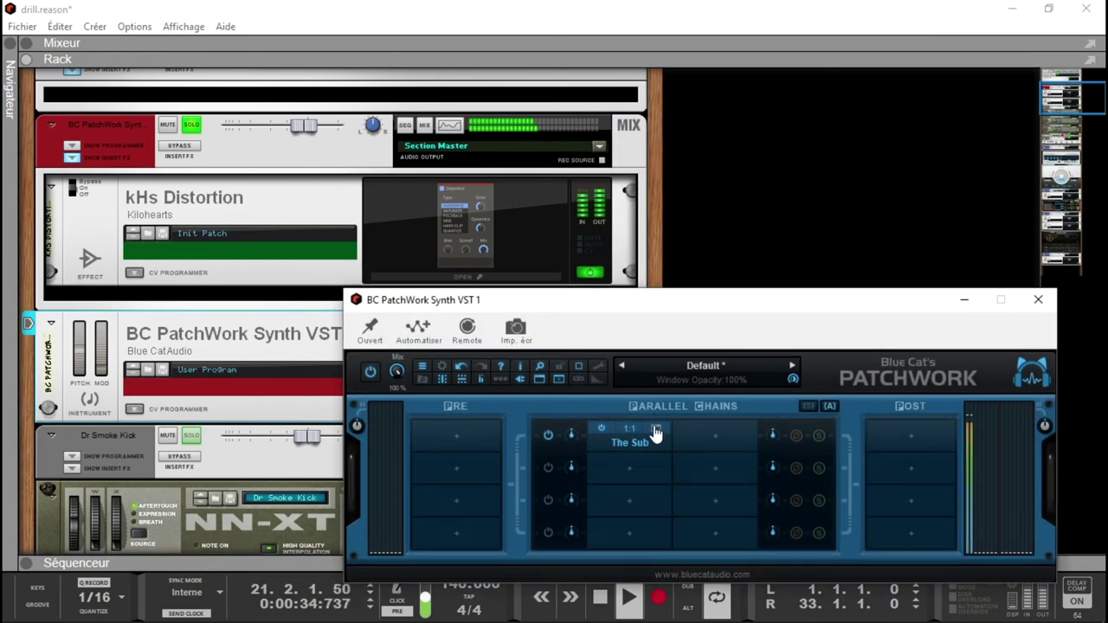
click(655, 432)
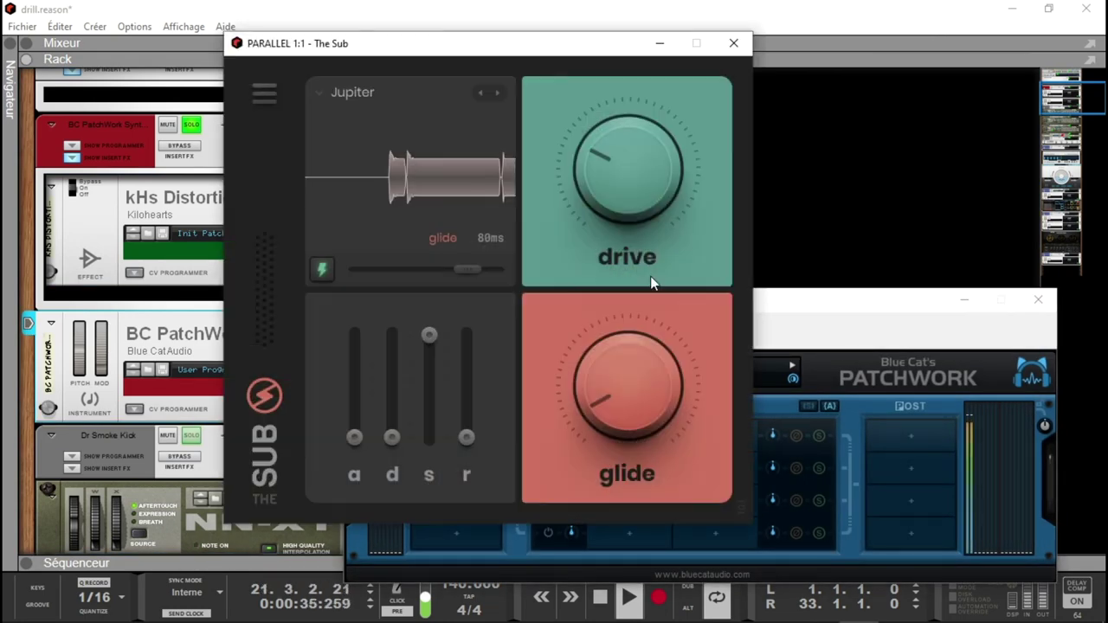
click(497, 93)
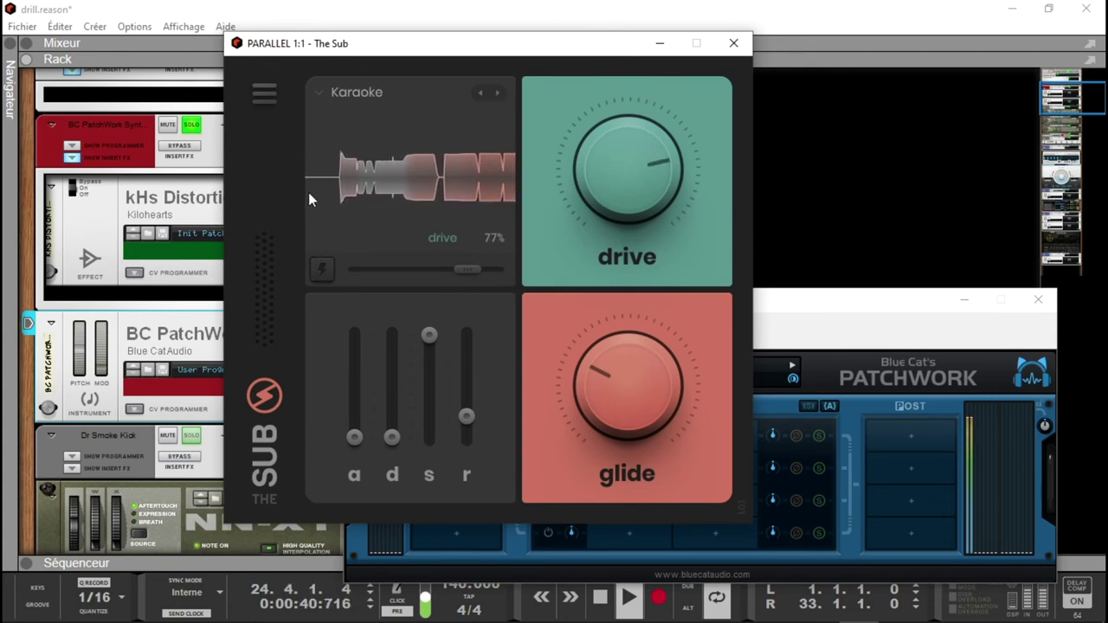
click(320, 271)
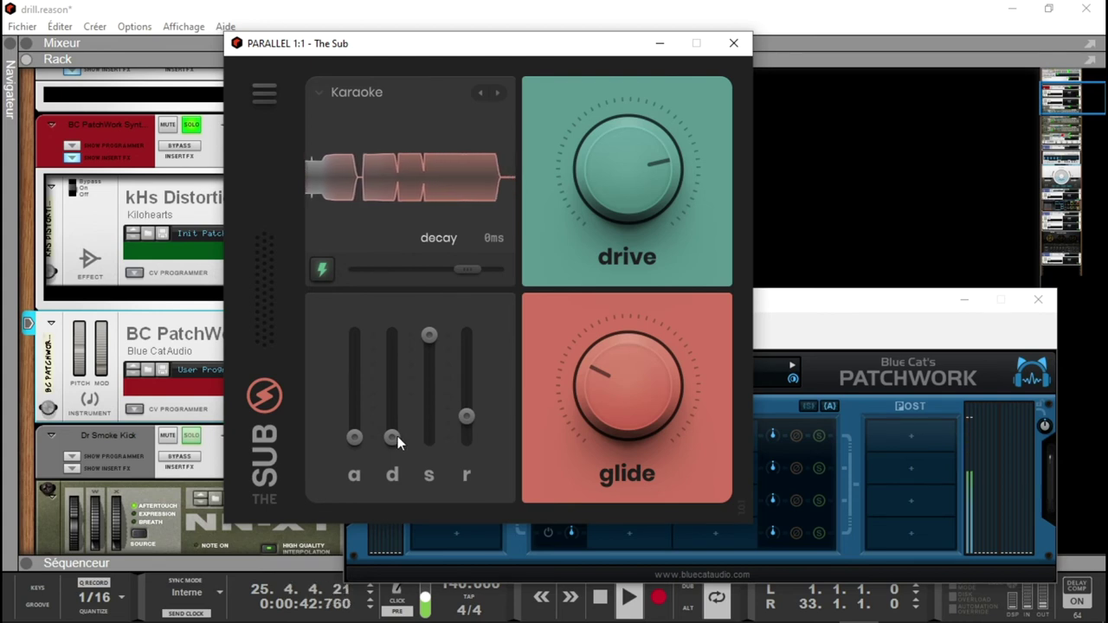
Set Karaoke's decay to 1.11 s, release to 640 ms and glide to 20 ms
drag(392, 438, 390, 378)
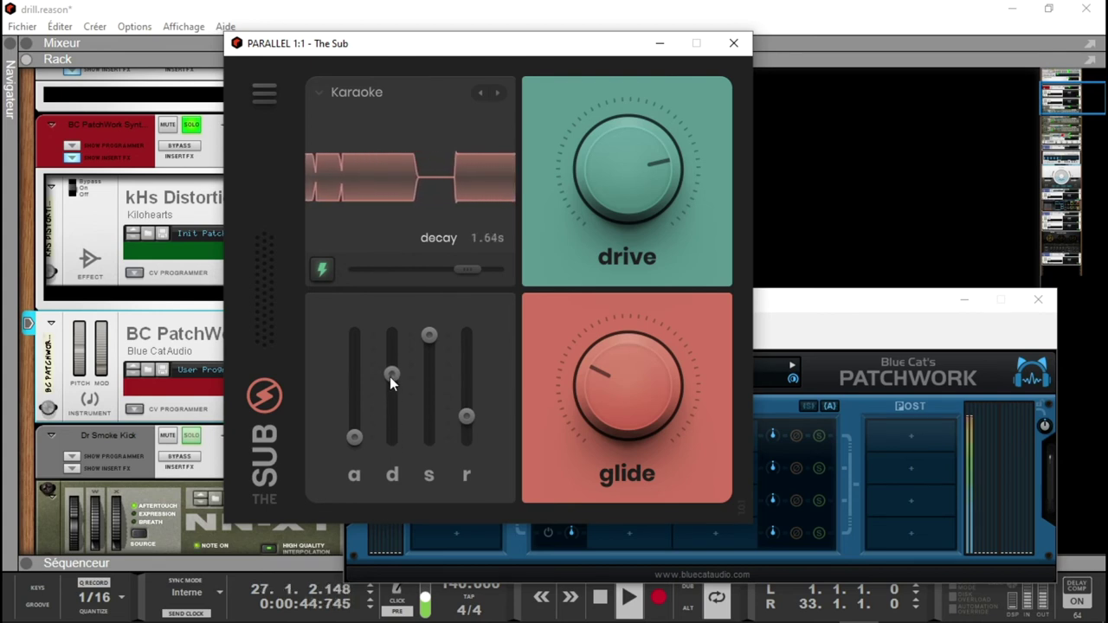
drag(429, 337, 429, 345)
drag(630, 371, 647, 447)
drag(468, 416, 431, 318)
drag(467, 379, 464, 395)
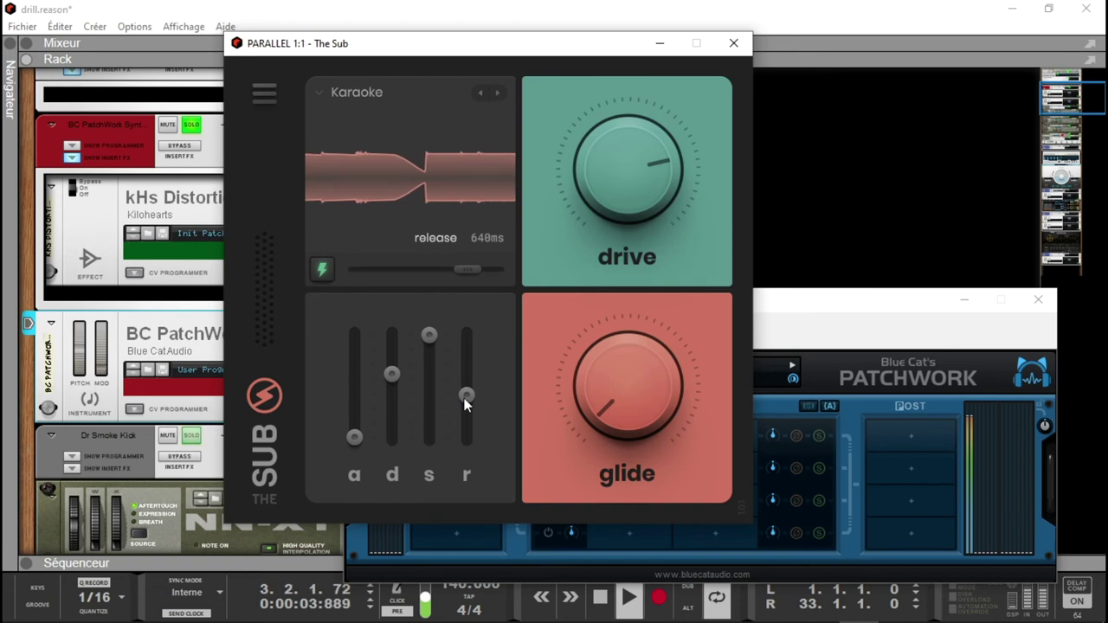
drag(393, 375, 394, 386)
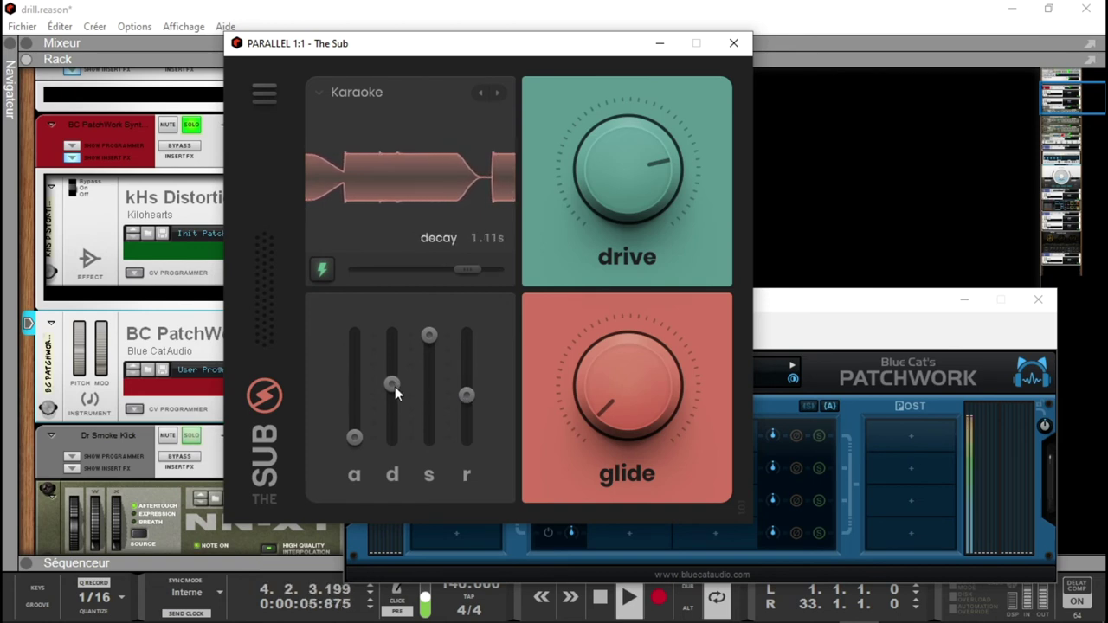
Try Karaoke's drive at 0%, raise it to maximum, and lower the release to its minimum
mouse_move(615, 165)
drag(613, 231, 612, 261)
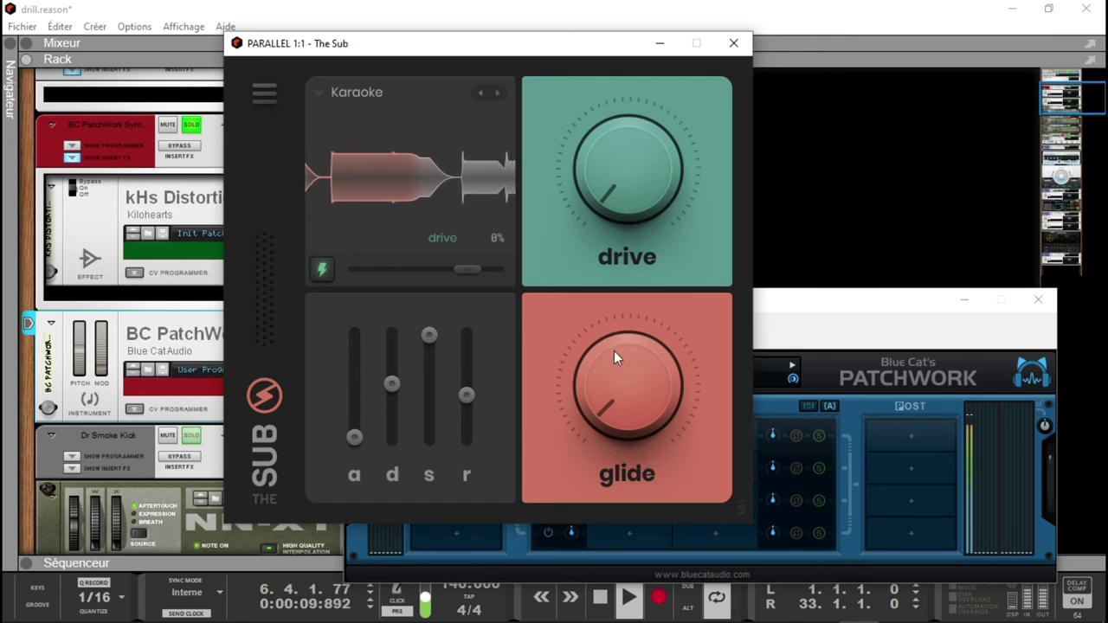
drag(601, 217, 589, 50)
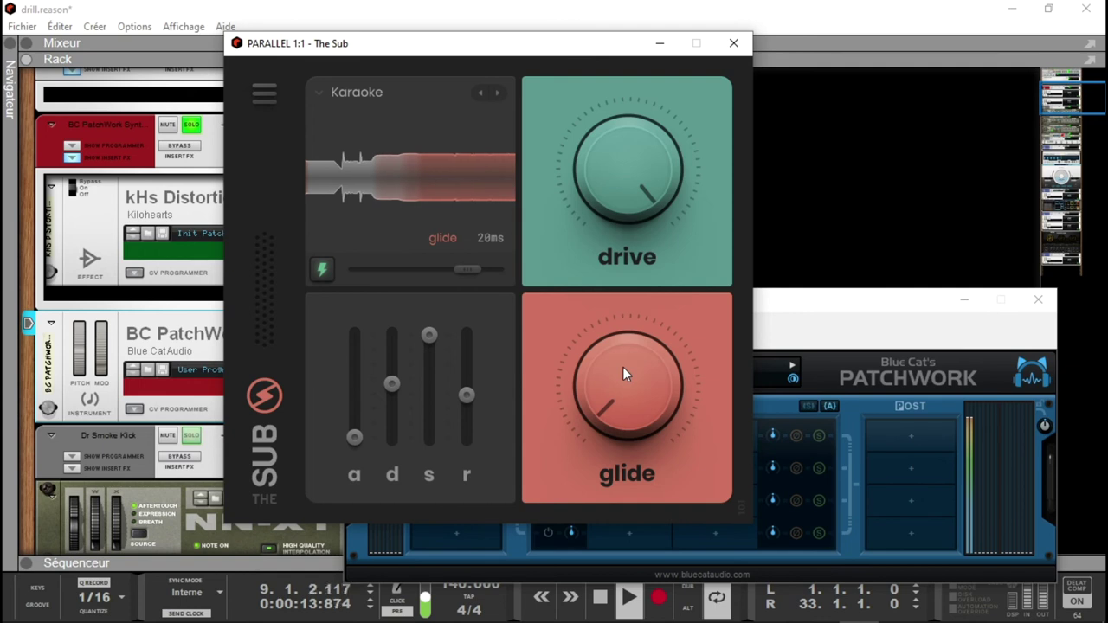
drag(466, 396, 474, 552)
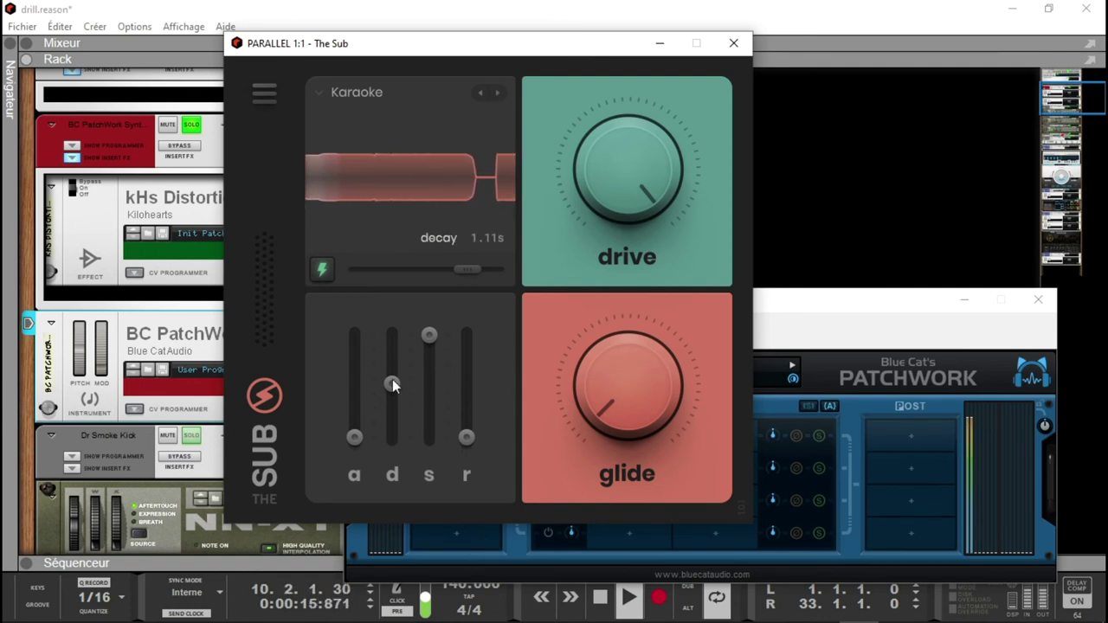
Raise Karaoke's decay to its maximum and set its drive to 91%
drag(392, 385, 392, 335)
drag(651, 186, 646, 199)
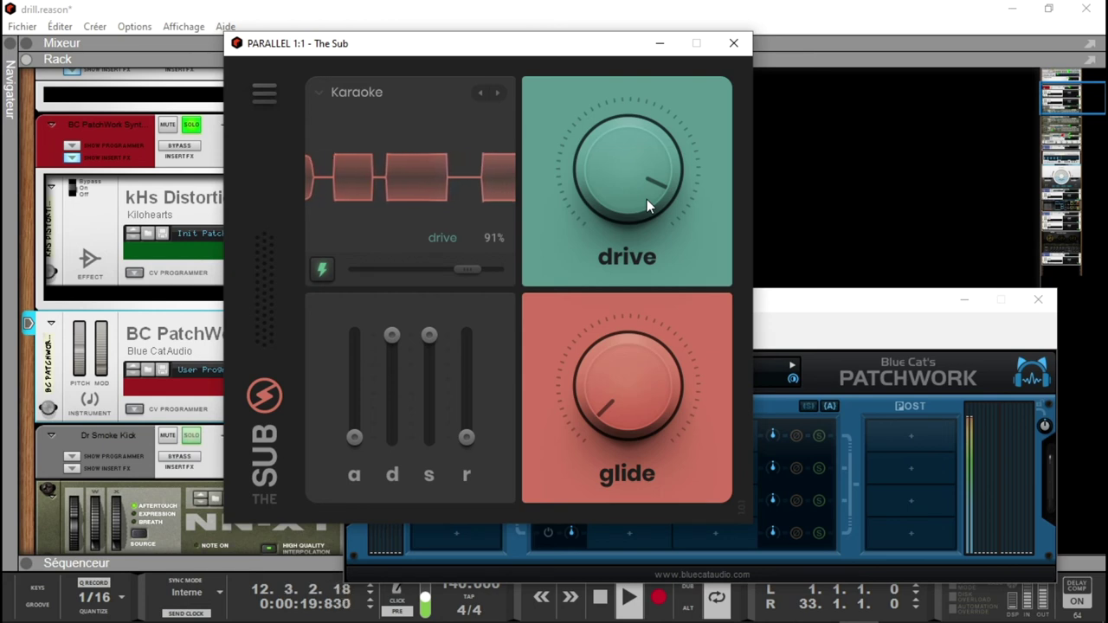
Load the Labyrinth preset, turn on extra attack, and raise the drive to 100%
click(501, 93)
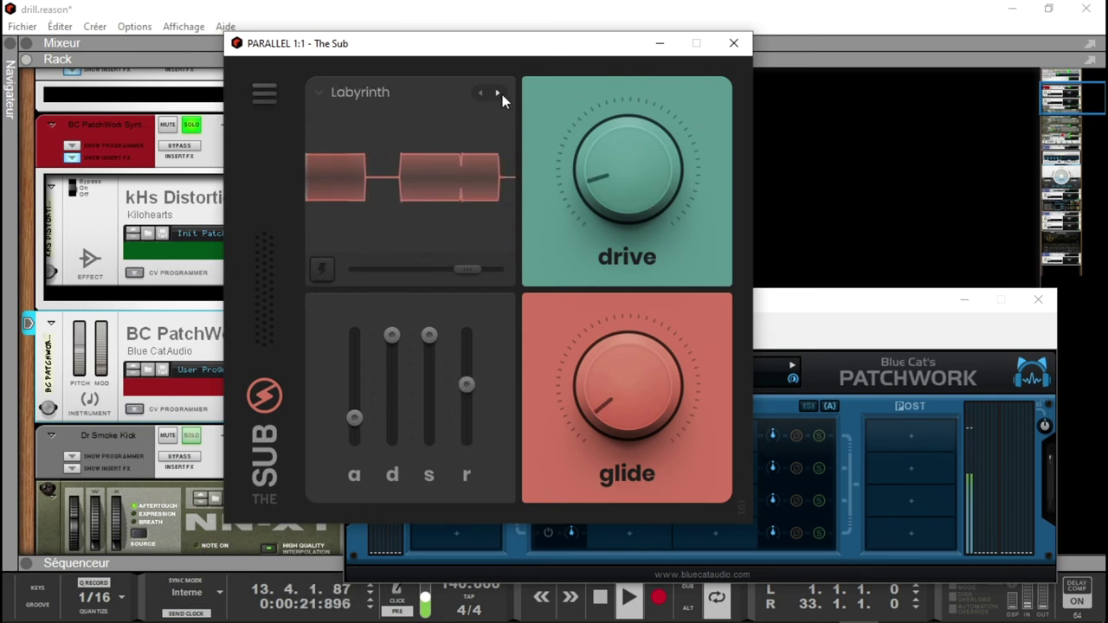
click(323, 269)
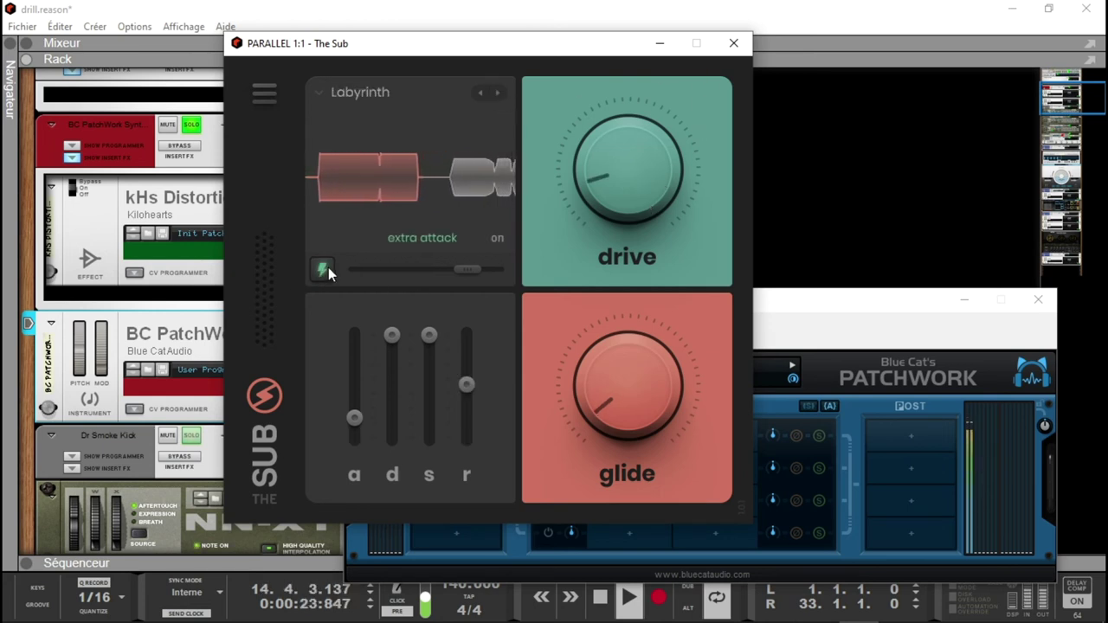
drag(660, 191, 650, 26)
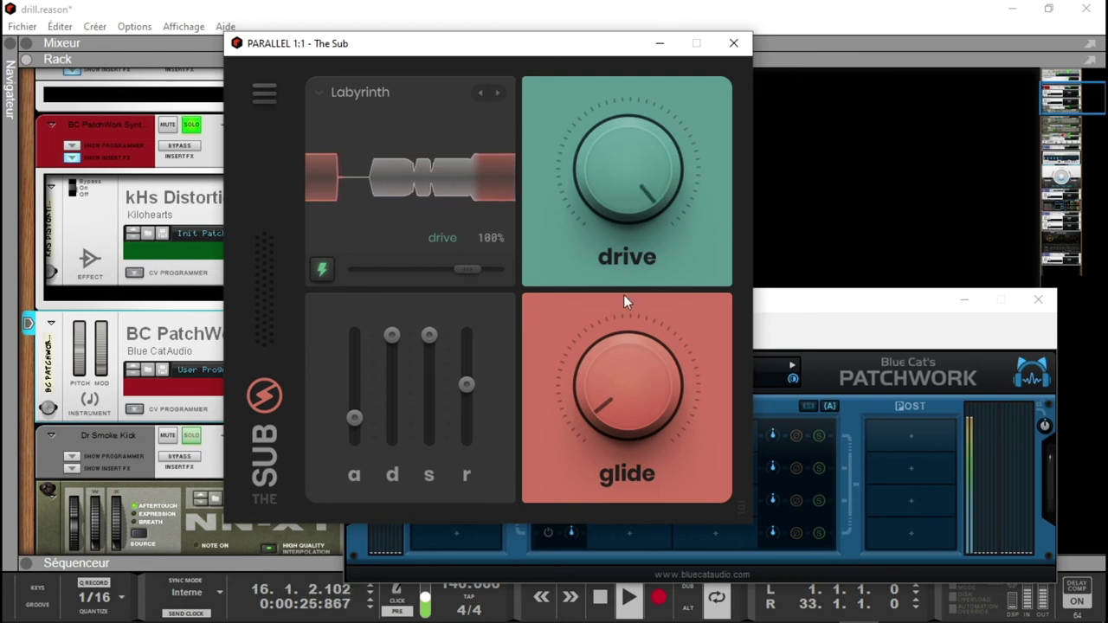
Set Labyrinth's release and attack to 0 ms
drag(467, 385, 467, 437)
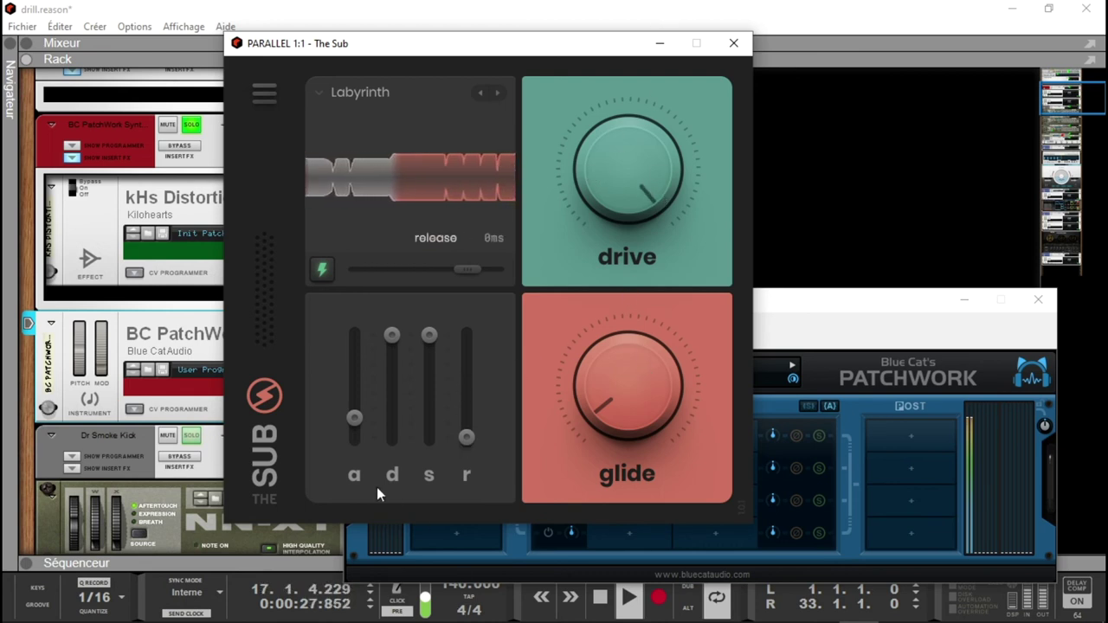
drag(355, 419, 355, 437)
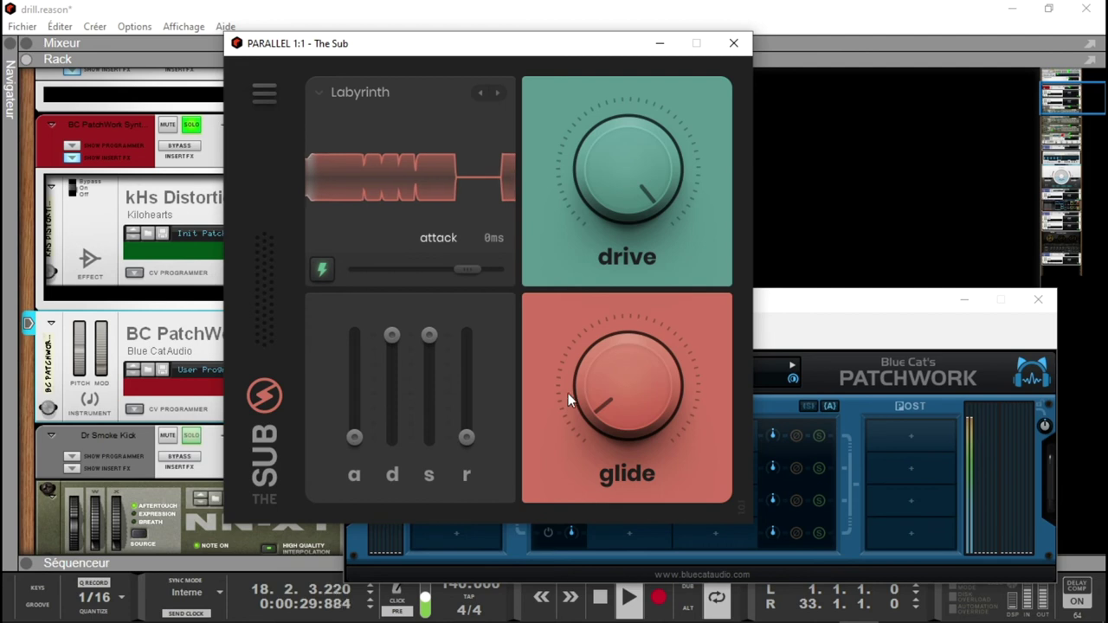
mouse_move(609, 395)
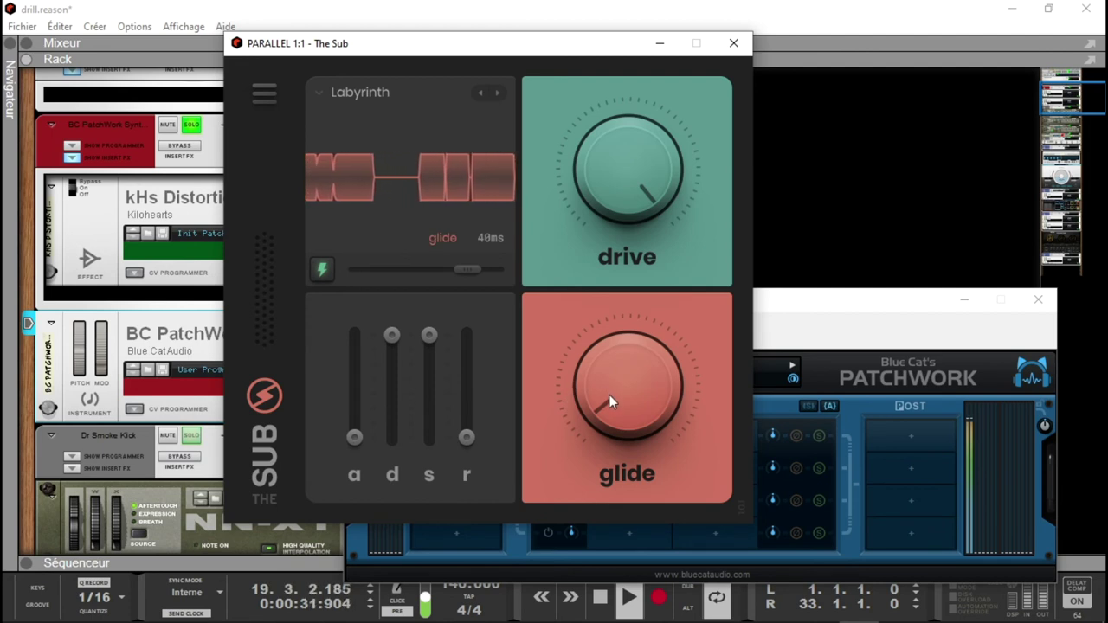
mouse_move(656, 243)
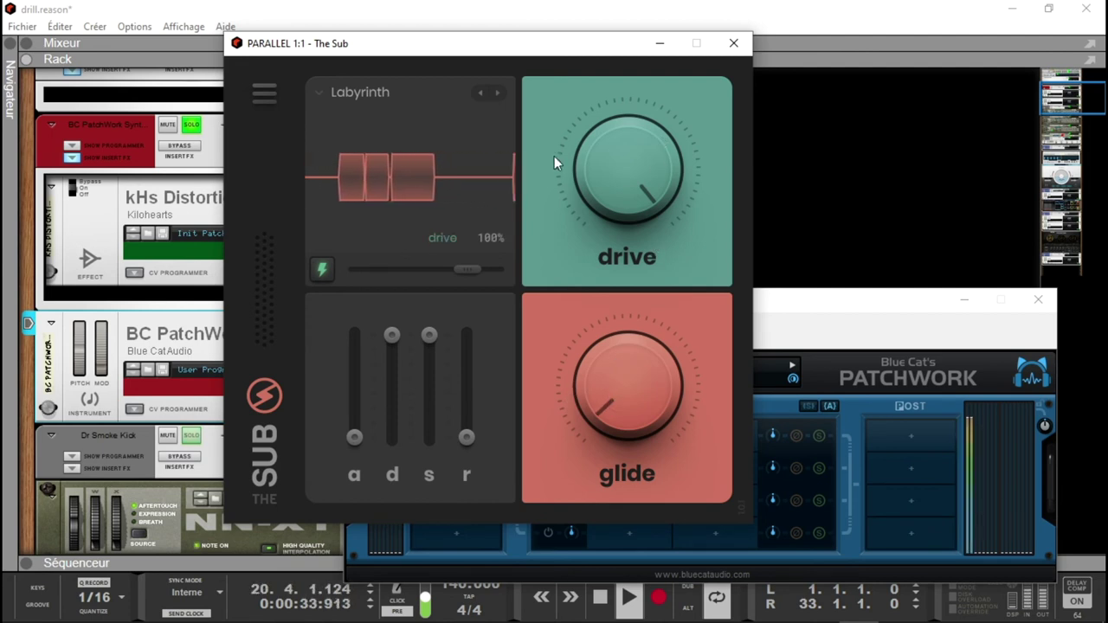
Load the Sequoia preset from the preset list and turn on extra attack
click(370, 93)
drag(728, 292, 734, 367)
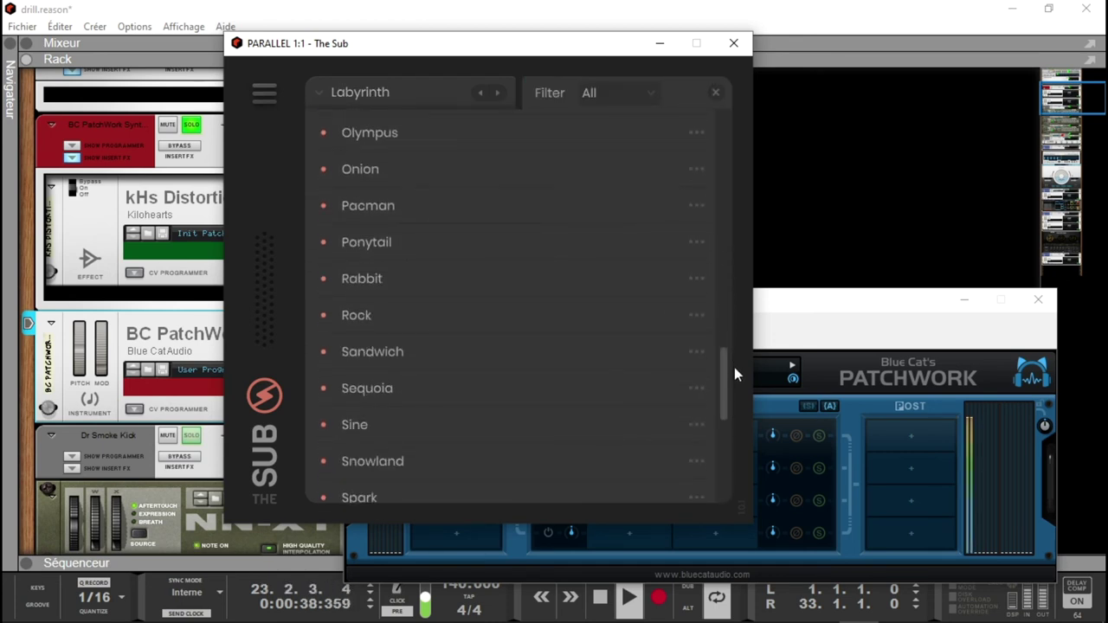
click(465, 403)
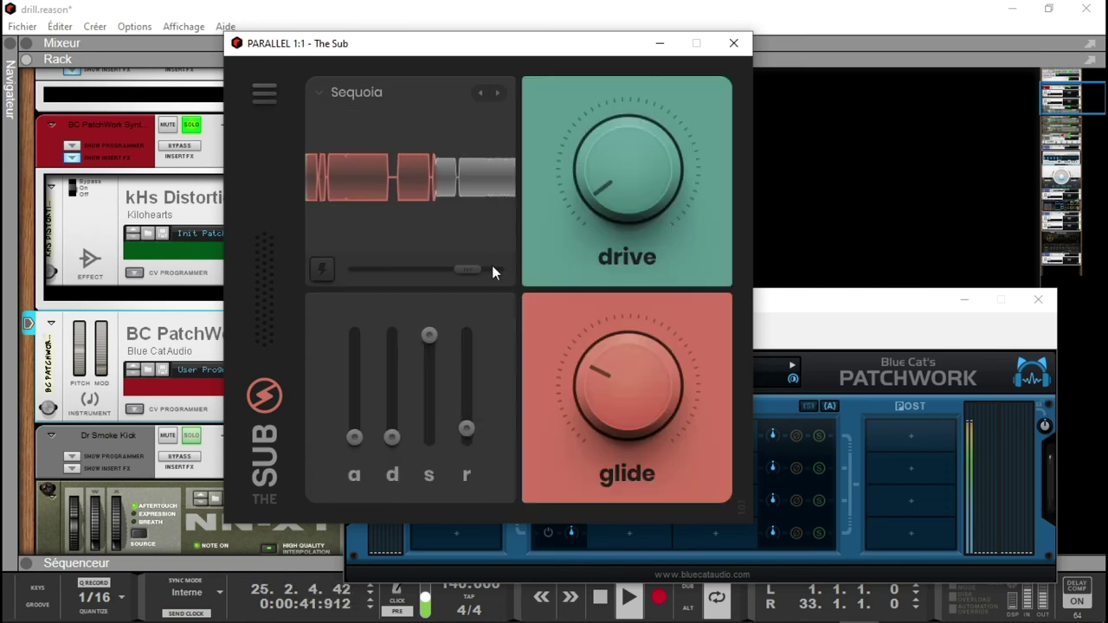
click(322, 269)
Shape Sequoia with 50 ms glide, 5.00 s decay, 0 ms release and 81% drive
drag(640, 382, 670, 467)
drag(395, 436, 392, 246)
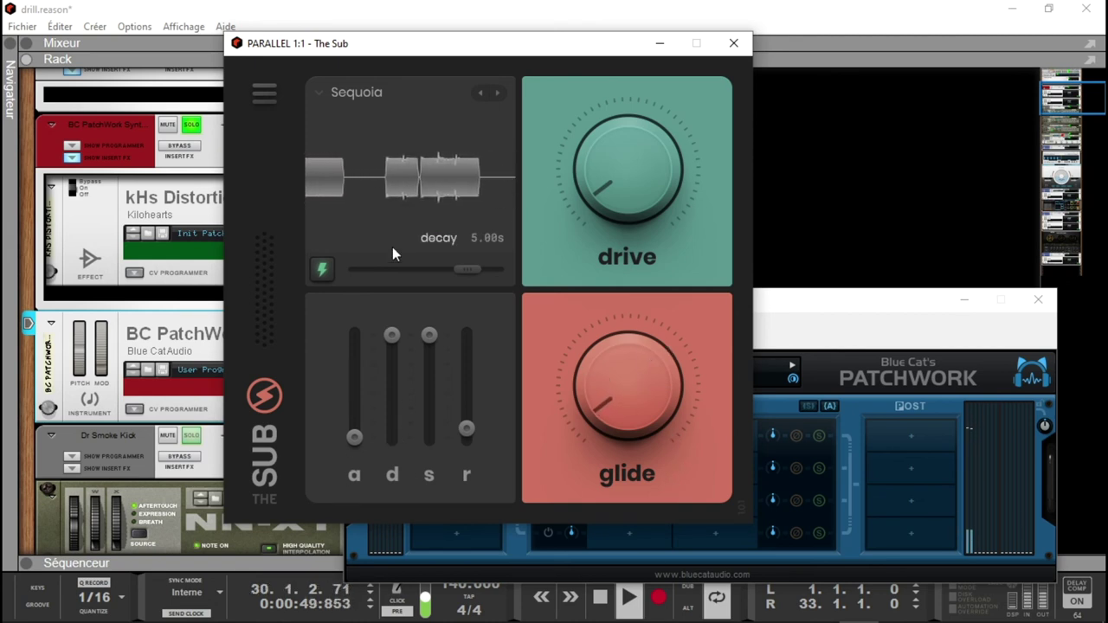
drag(488, 436, 462, 436)
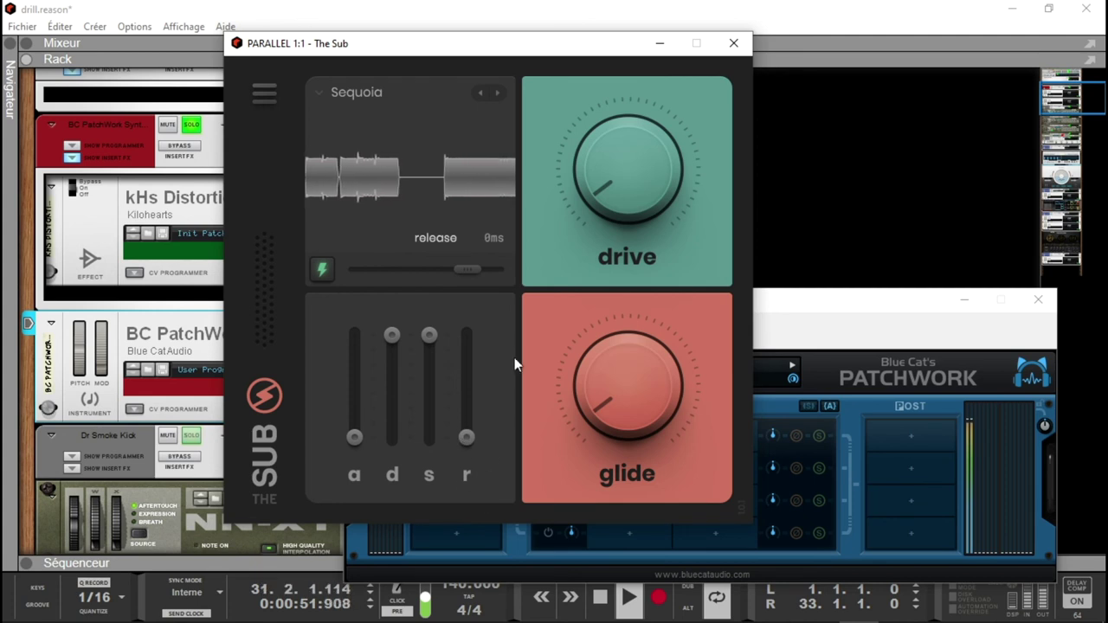
drag(615, 185, 586, 5)
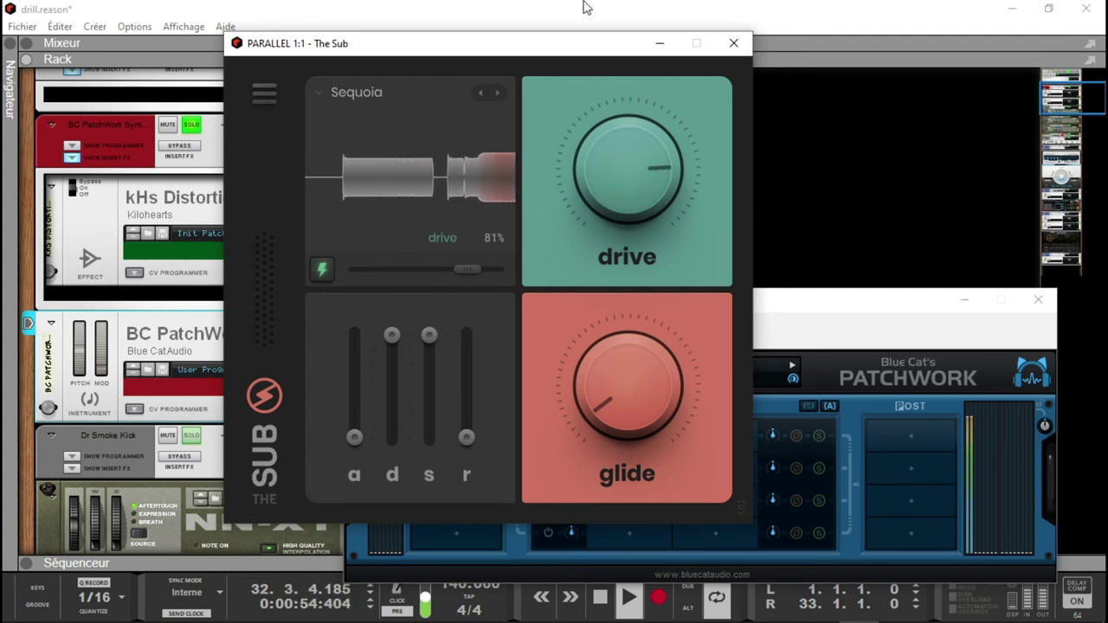
Close The Sub and clear the solos on the BC PatchWork bass and DRUMS channels
click(732, 45)
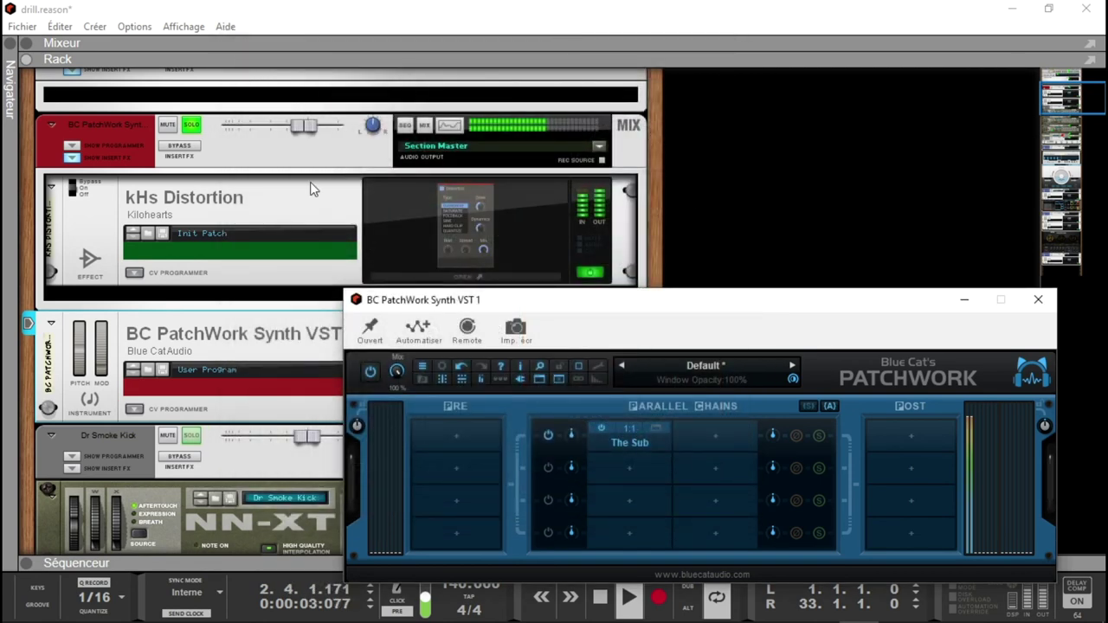
click(191, 126)
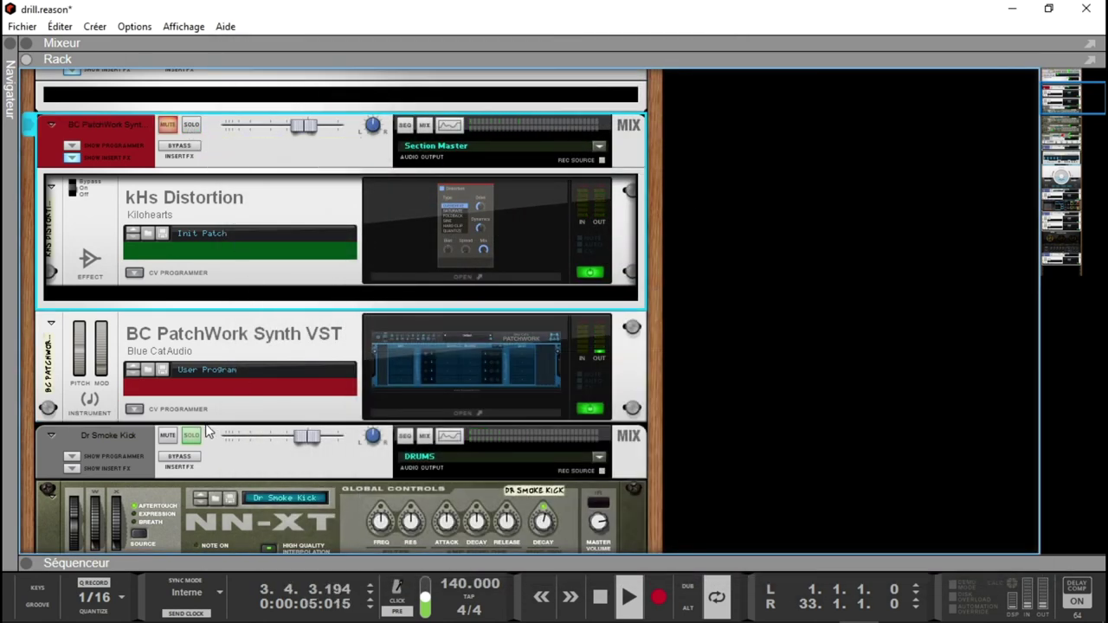
key(F5)
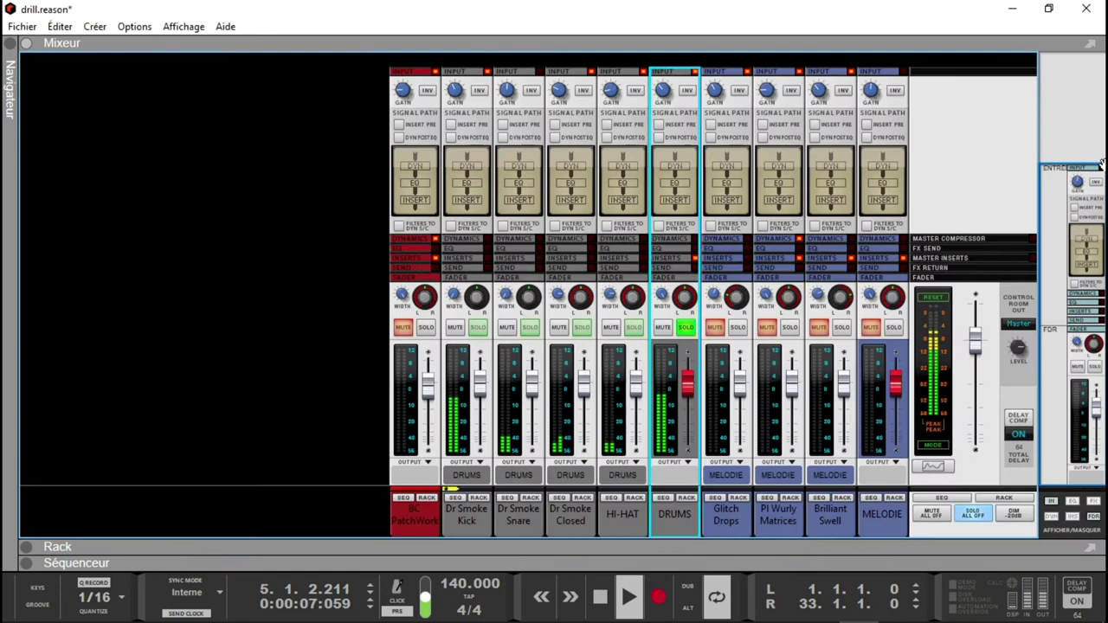
click(686, 327)
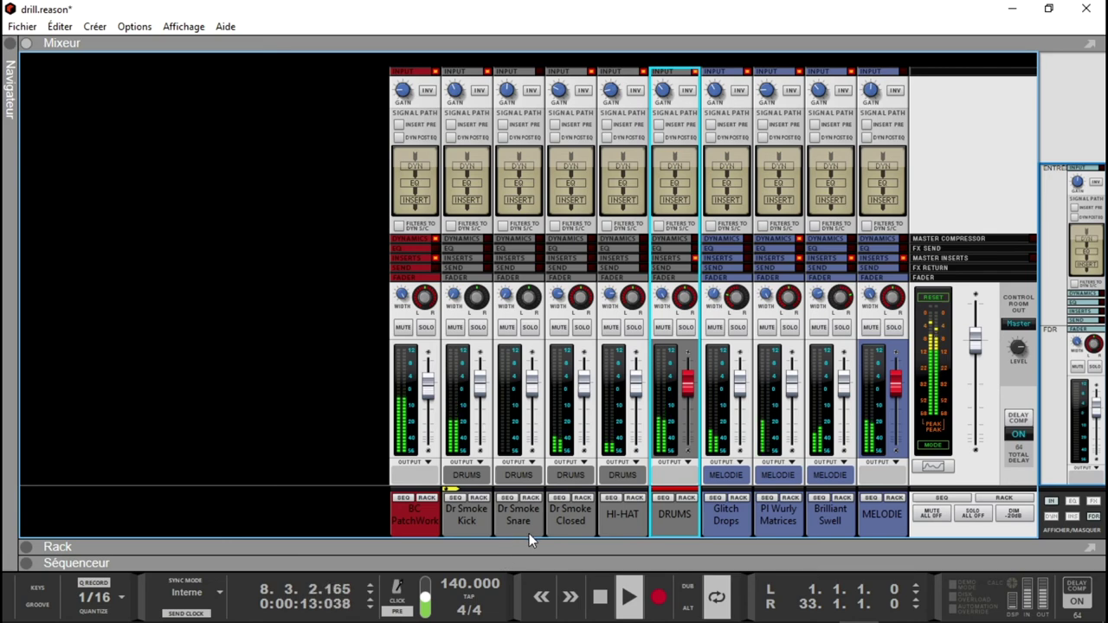
Reopen The Sub from the PatchWork Synth in the rack and load the Broccoli preset
key(F6)
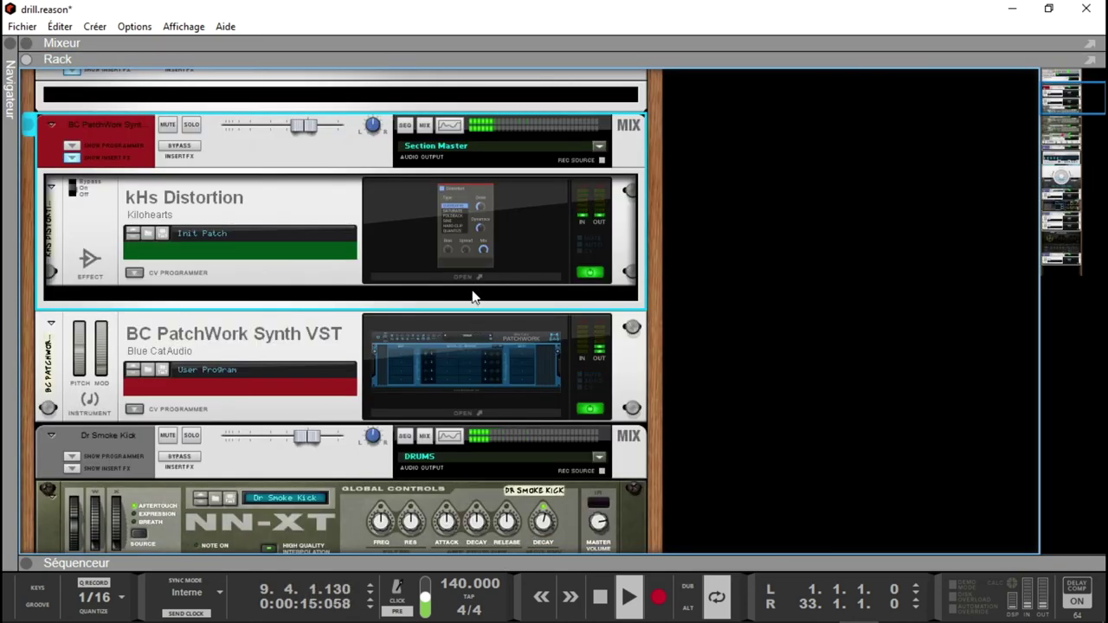
click(481, 413)
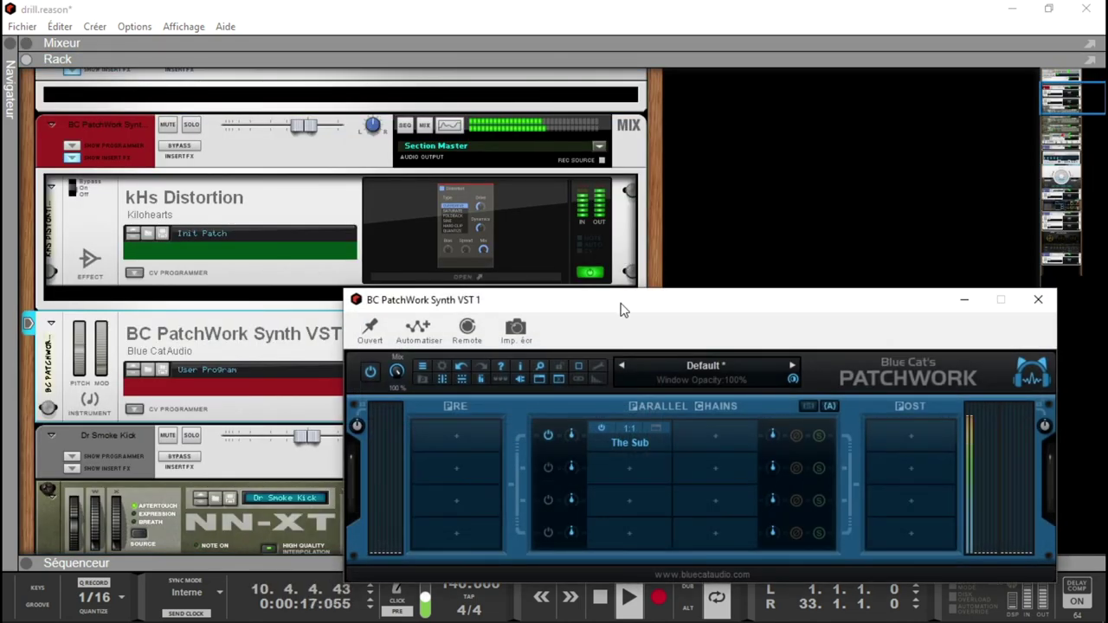
click(652, 430)
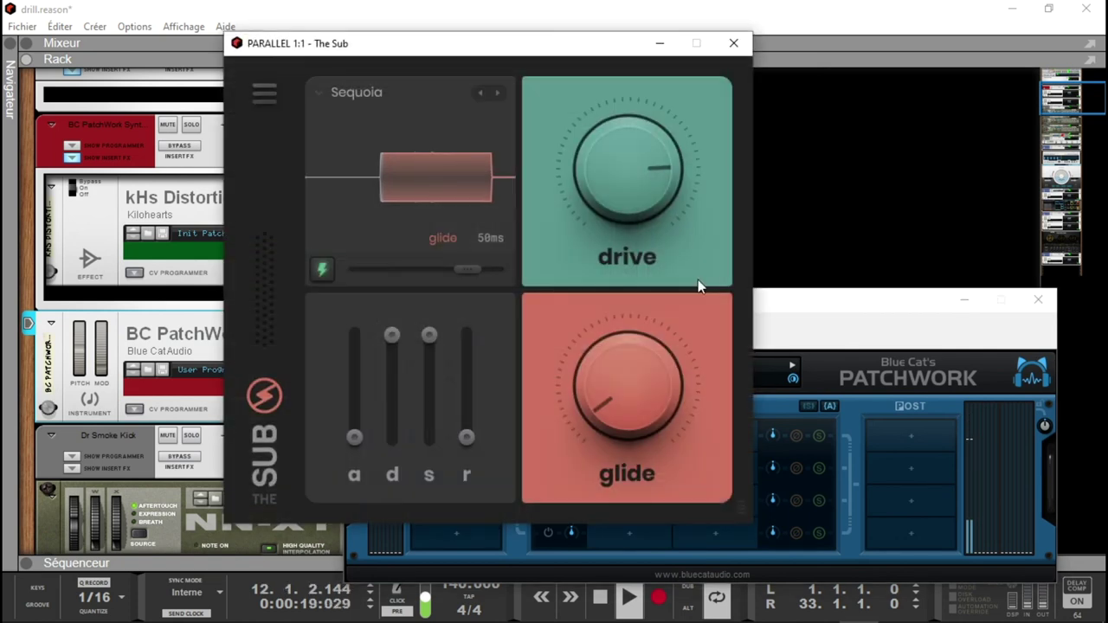
click(383, 95)
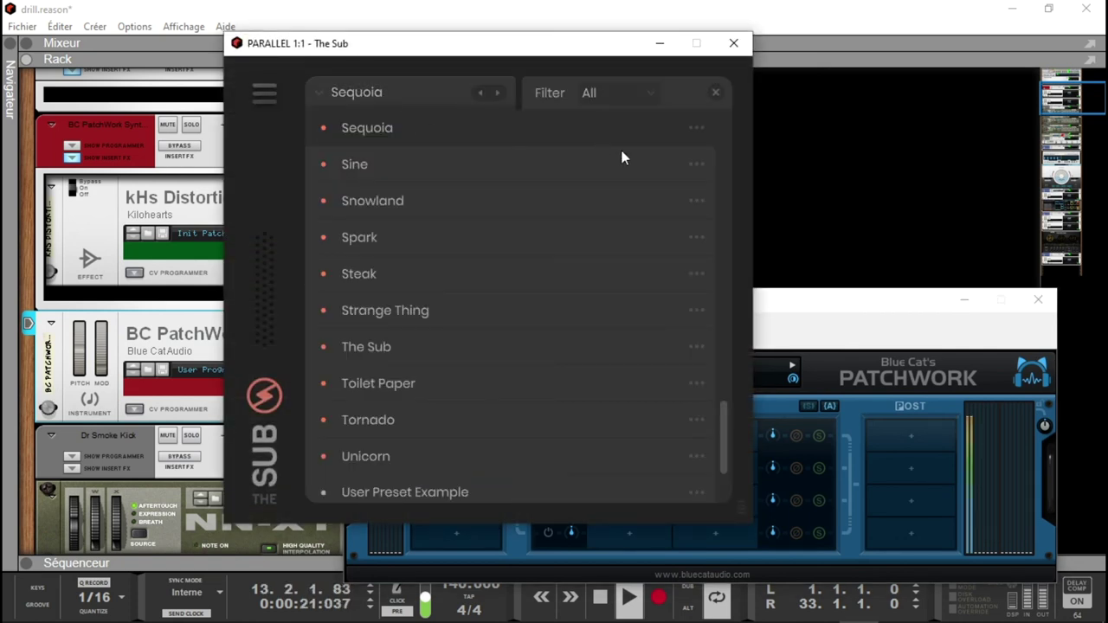
drag(725, 410, 700, 161)
double_click(473, 162)
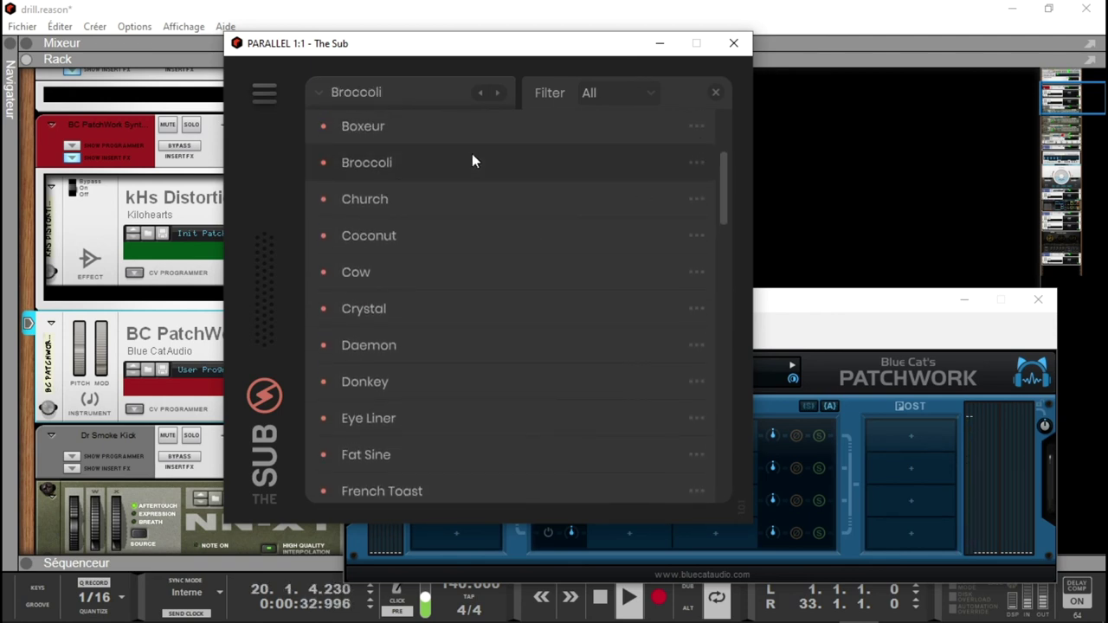
Turn on Broccoli's extra attack, try the drive at 88%, and settle on 48% drive with 30 ms glide
drag(640, 195, 623, 7)
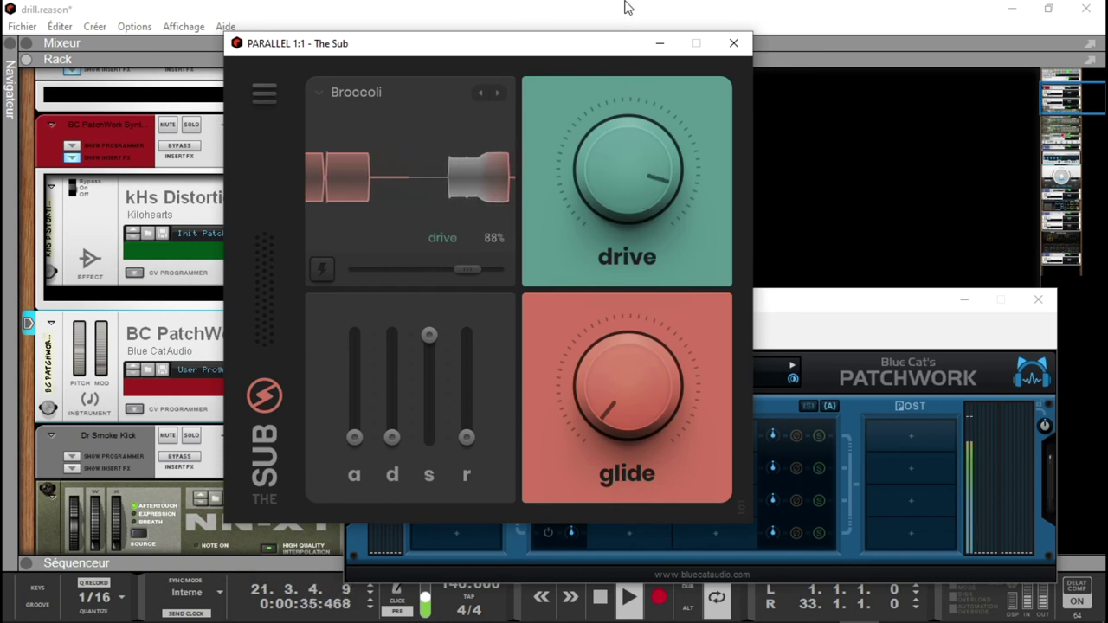
click(323, 270)
drag(611, 408, 609, 404)
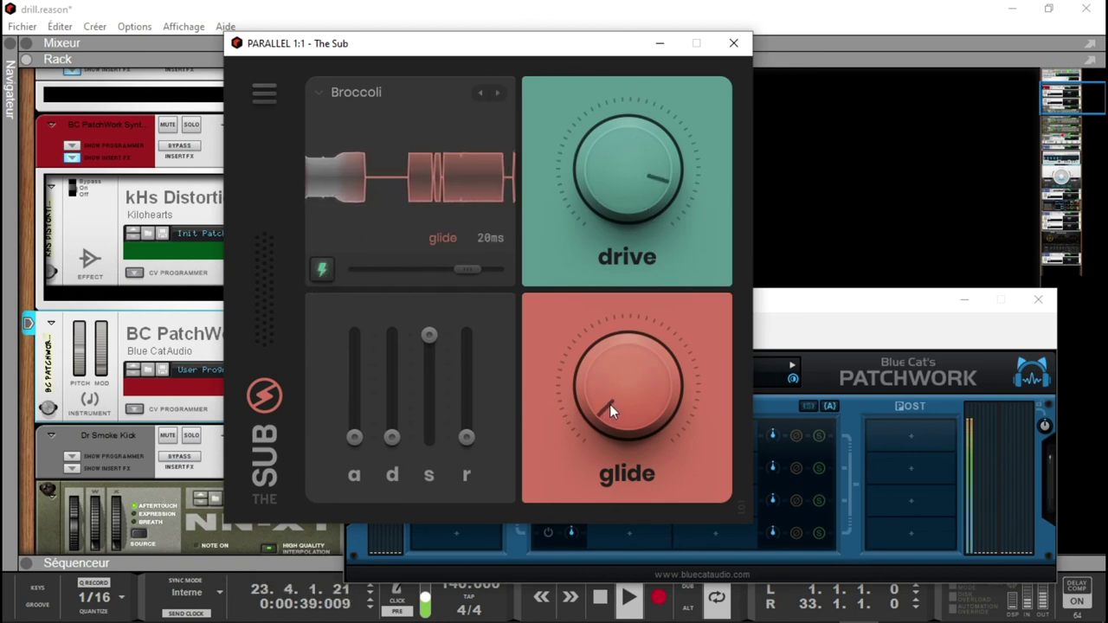
drag(616, 191, 617, 245)
mouse_move(622, 367)
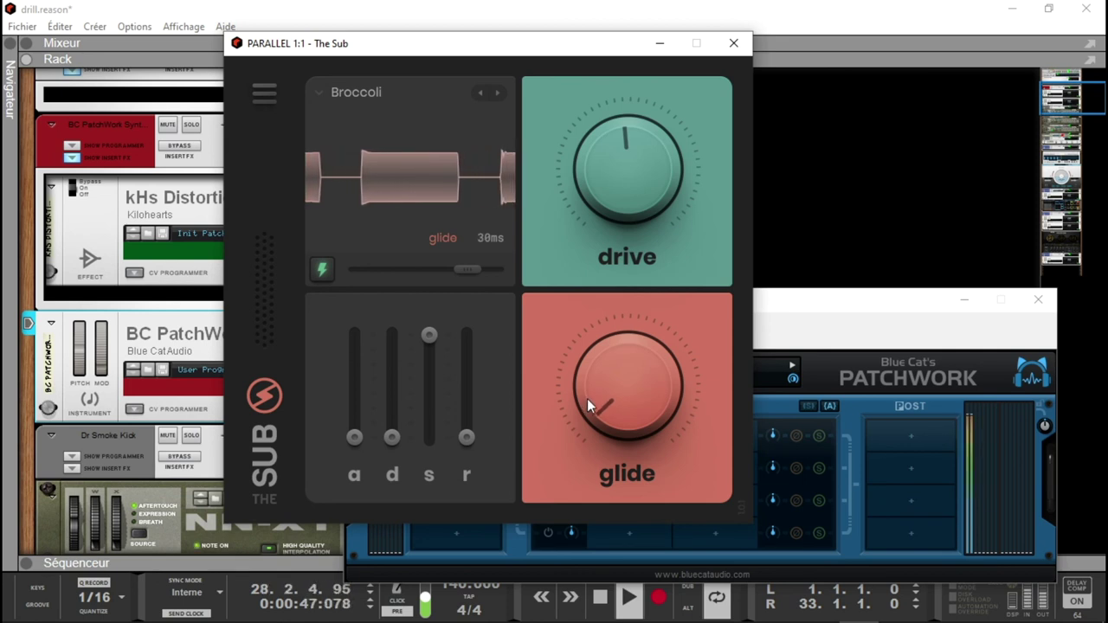
mouse_move(502, 206)
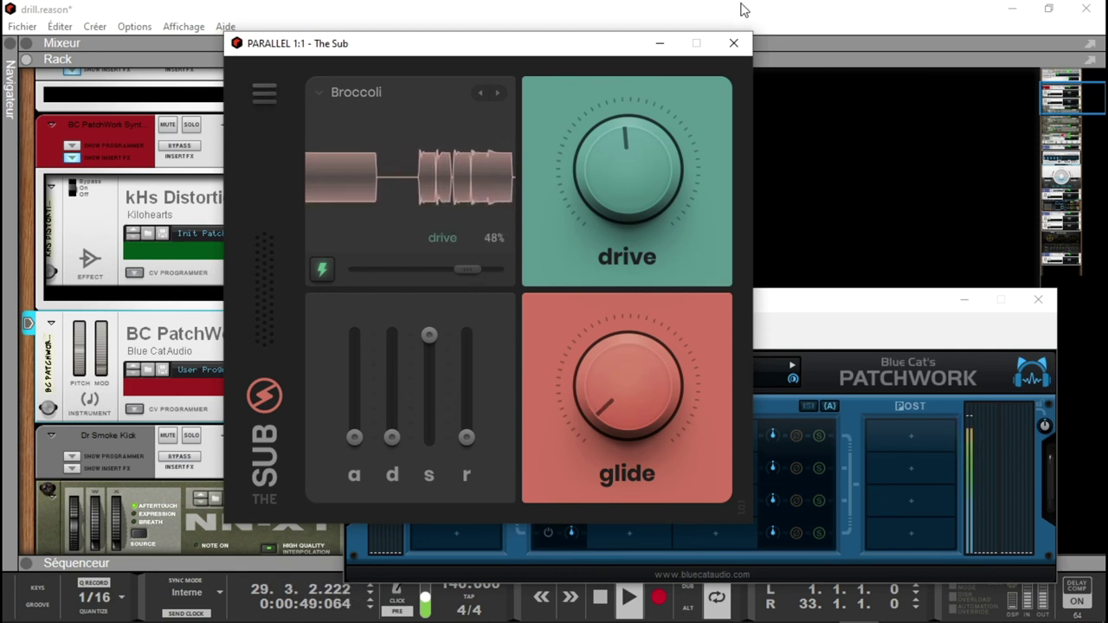
Load the Gulliver preset from the preset list and close the list
click(392, 94)
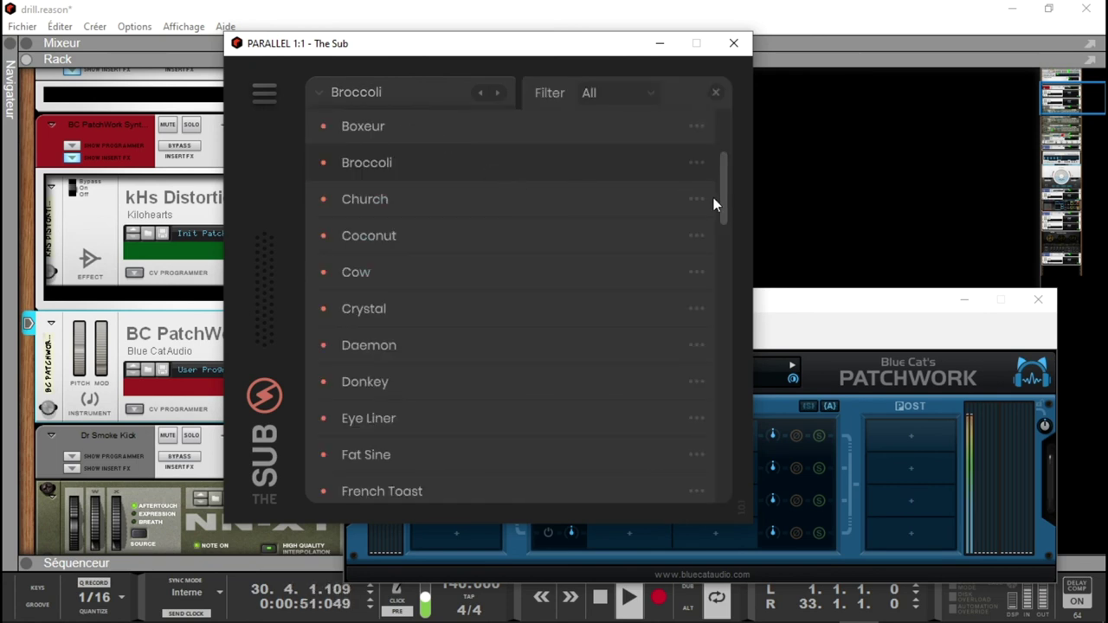
scroll(725, 199, down, 3)
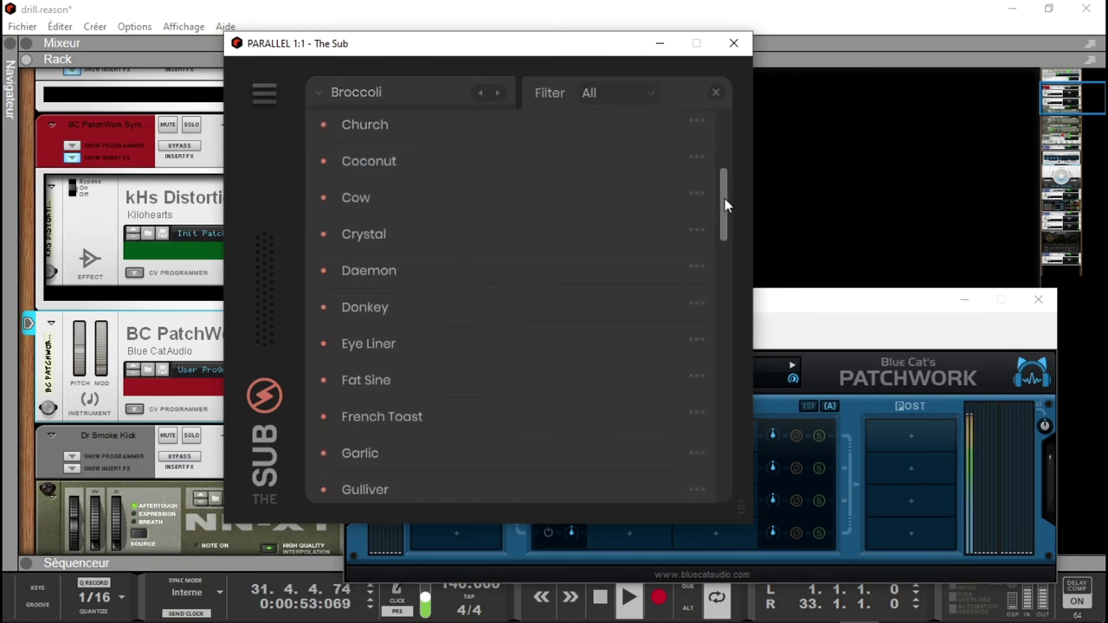
drag(723, 203, 721, 221)
click(479, 383)
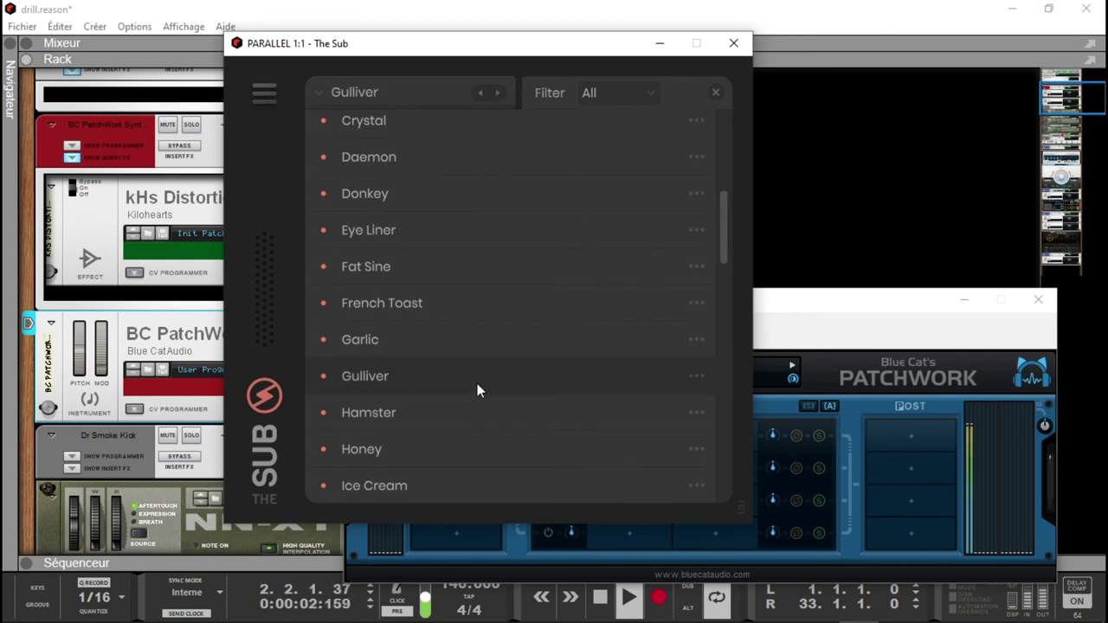
click(717, 92)
Raise Gulliver's drive to about 90%, turn on extra attack, and set the glide to 30 ms
drag(618, 171, 620, 120)
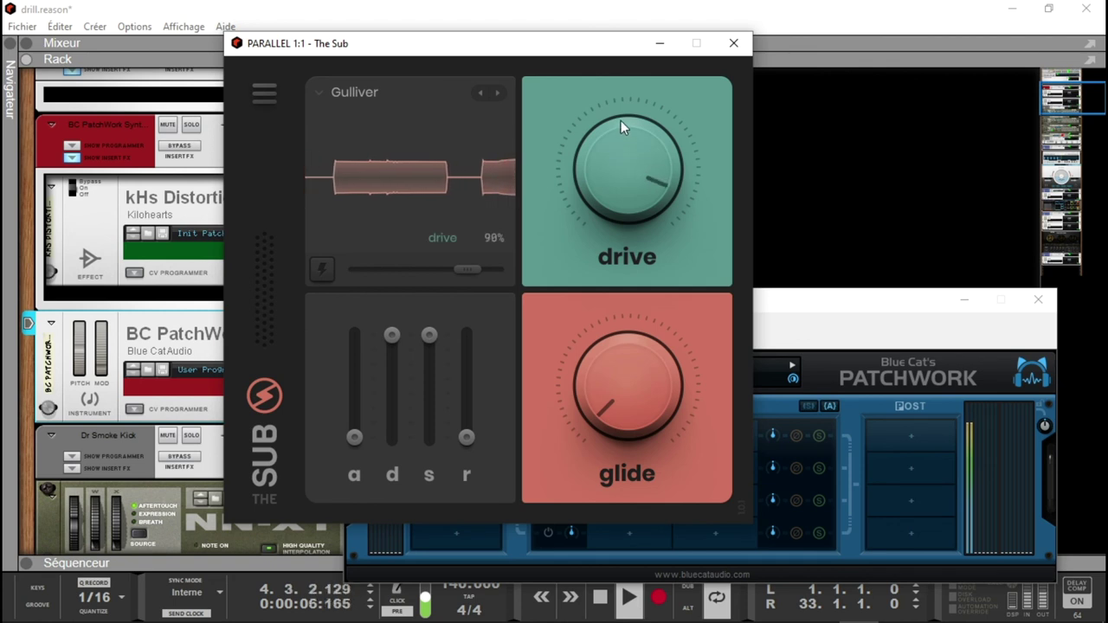
click(322, 270)
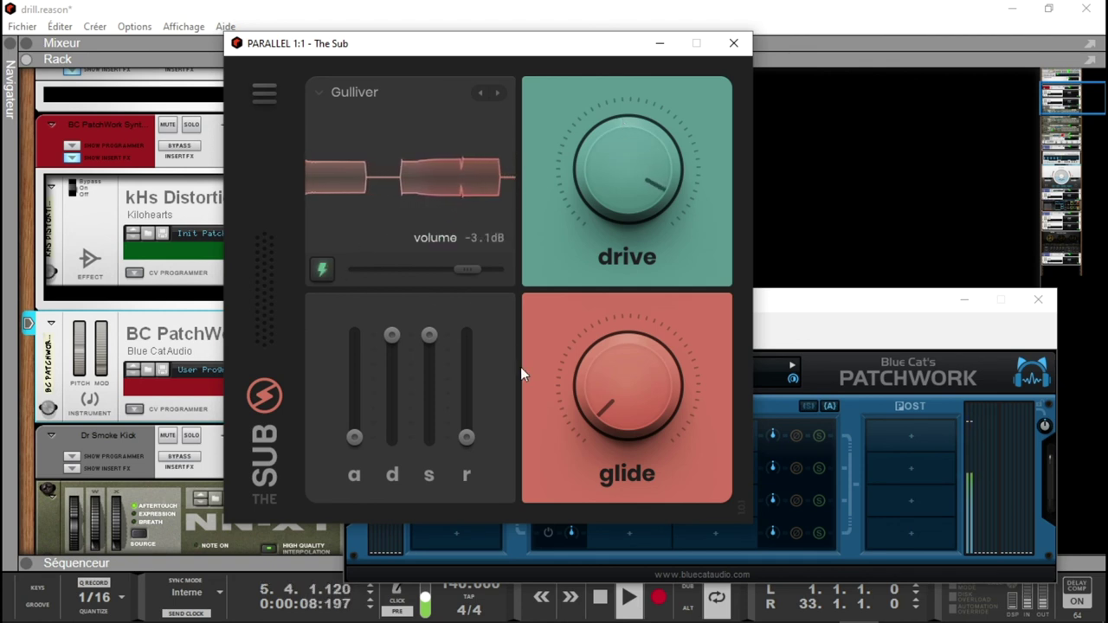
mouse_move(642, 388)
drag(641, 387, 640, 382)
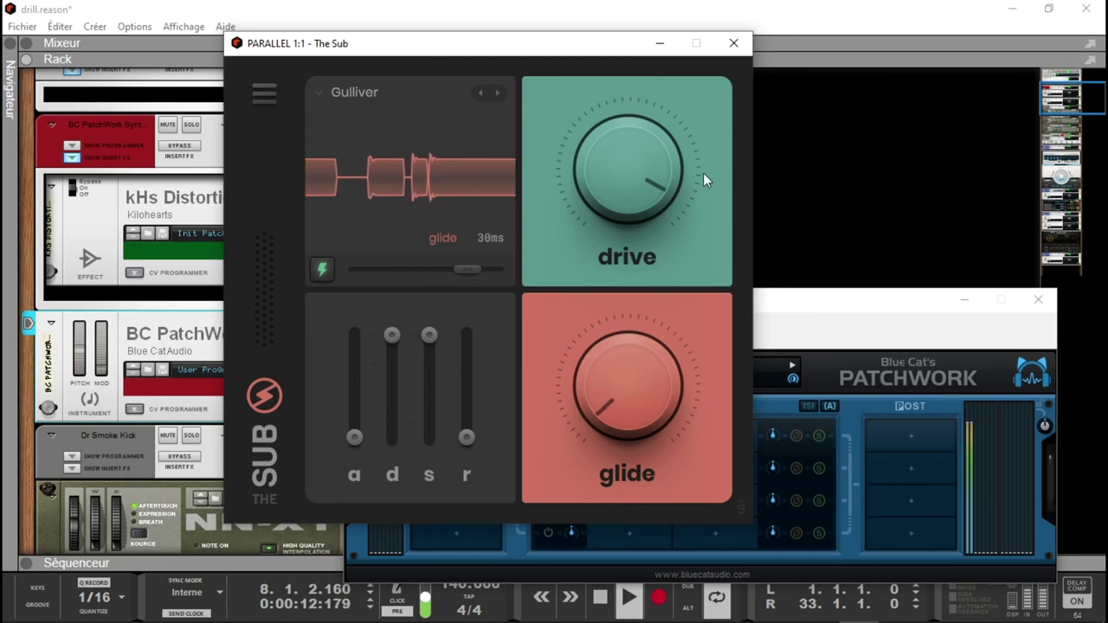
Close The Sub and the PatchWork Synth windows and stop playback
click(733, 44)
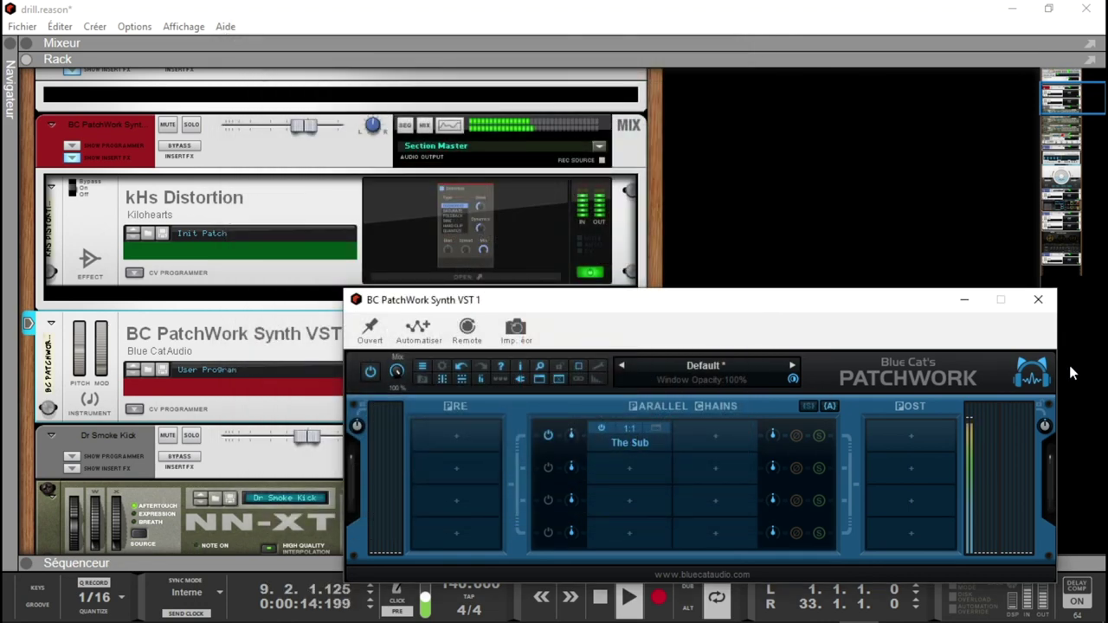
click(1038, 299)
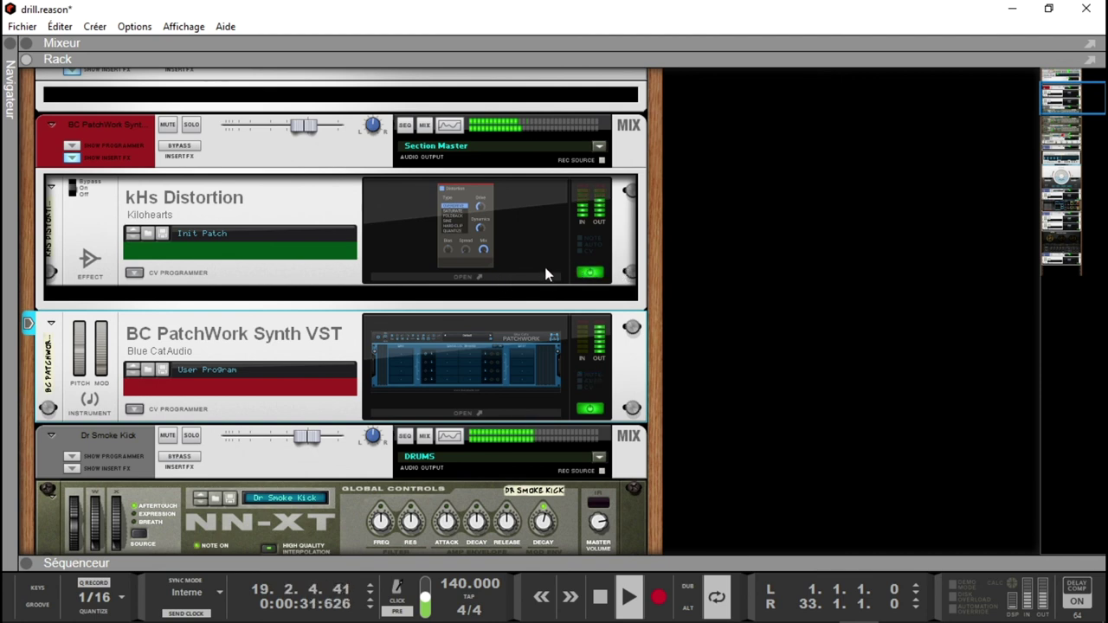
key(space)
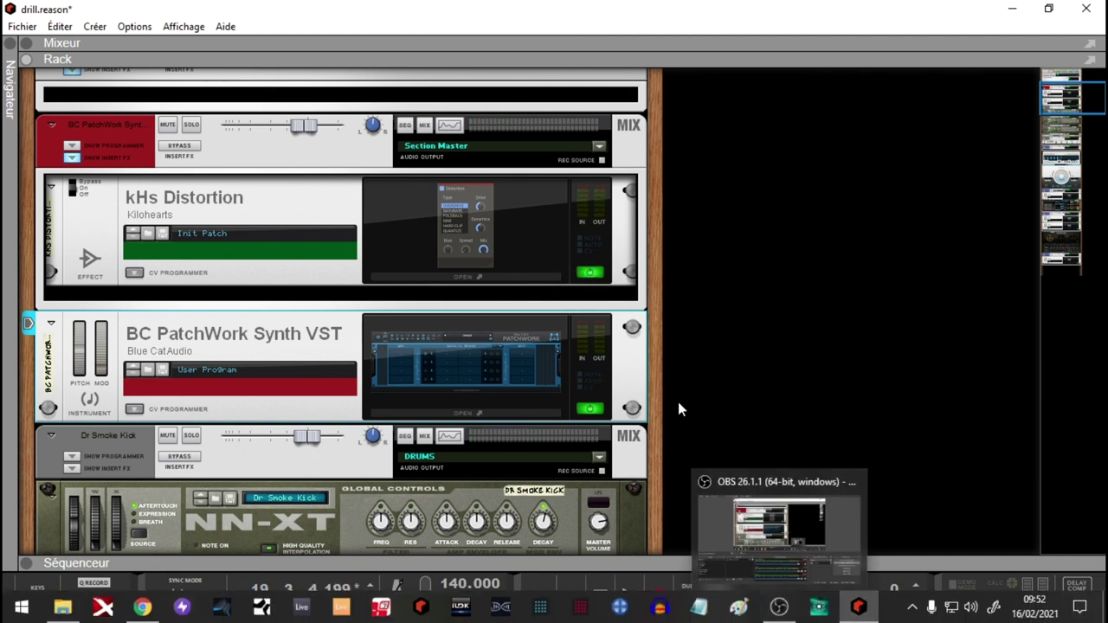
Reopen the BC PatchWork Synth window and The Sub plug-in hosted in its first parallel chain
click(504, 413)
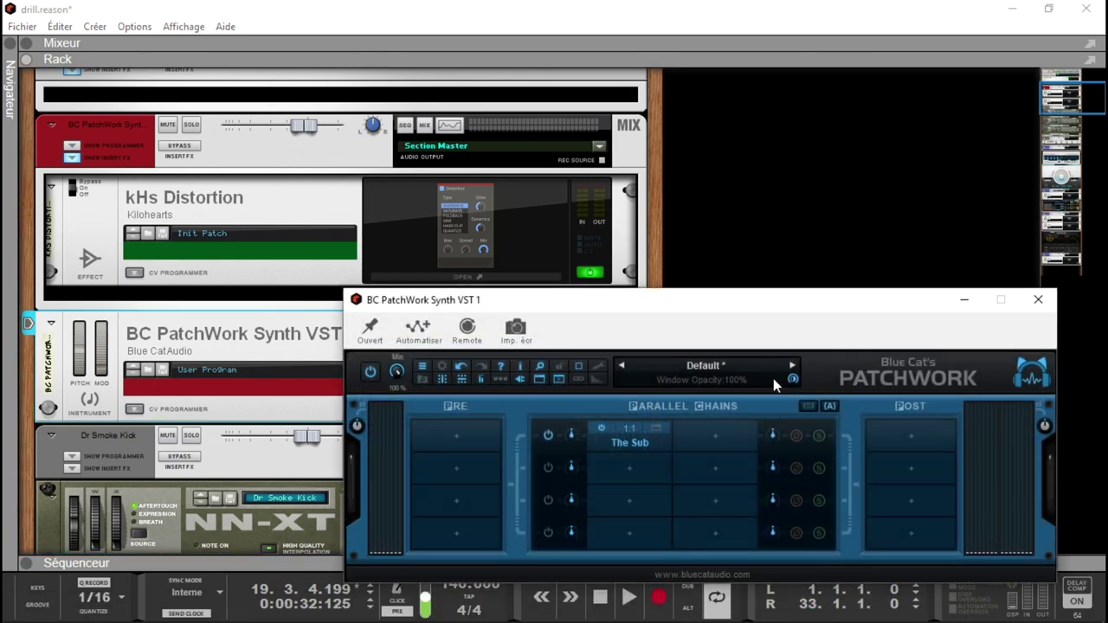
click(656, 433)
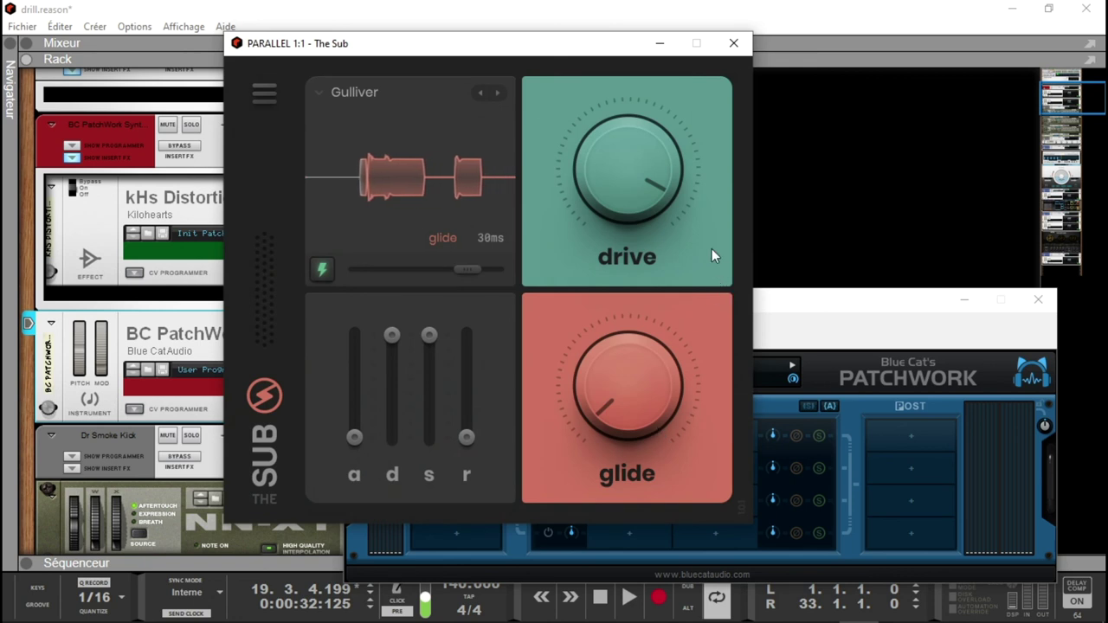
mouse_move(614, 179)
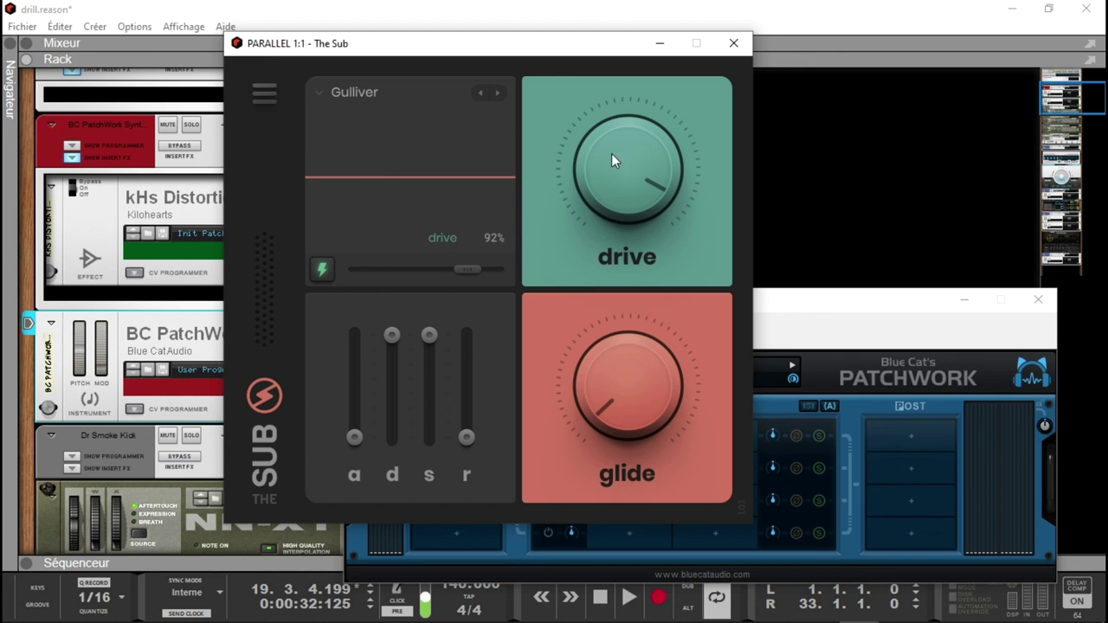
drag(611, 153, 615, 179)
Load the Wolf preset from near the end of The Sub's preset list
click(350, 95)
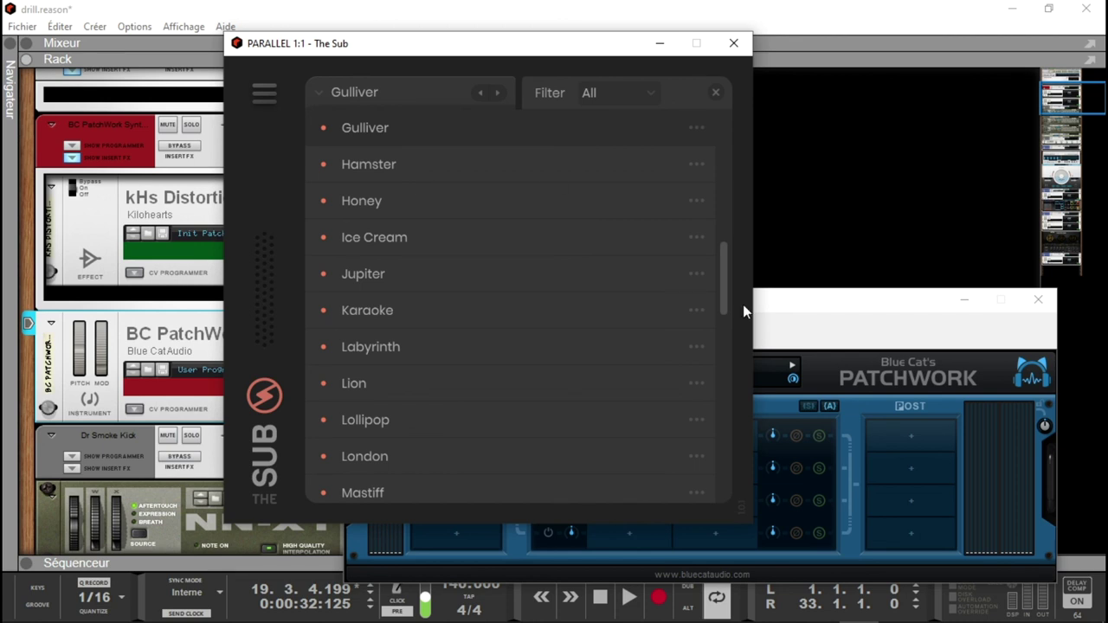
drag(727, 292, 725, 498)
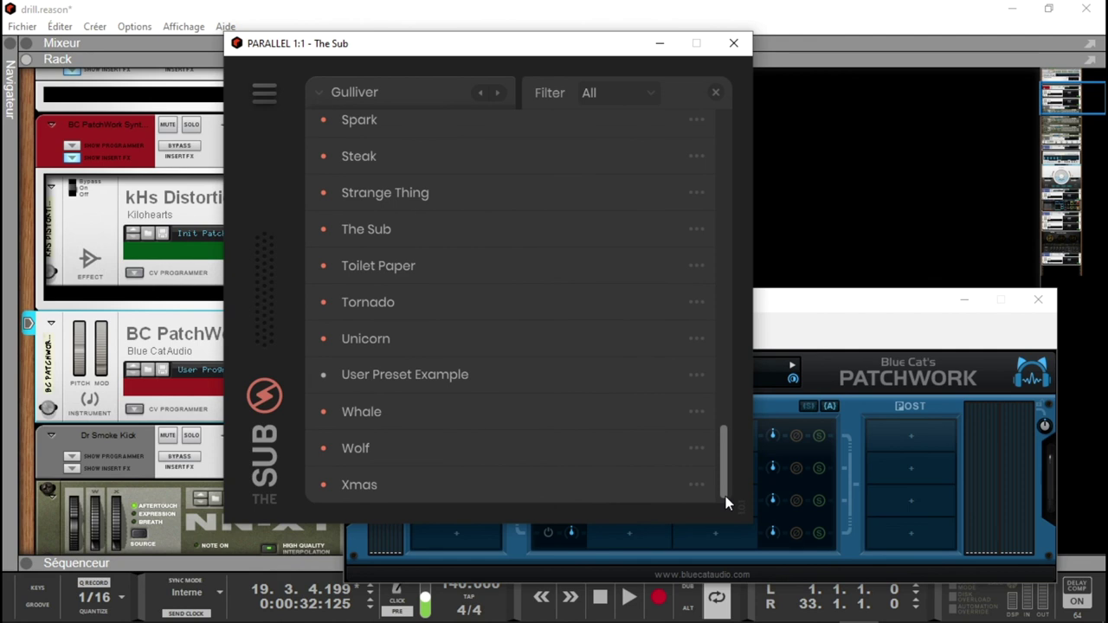
click(544, 454)
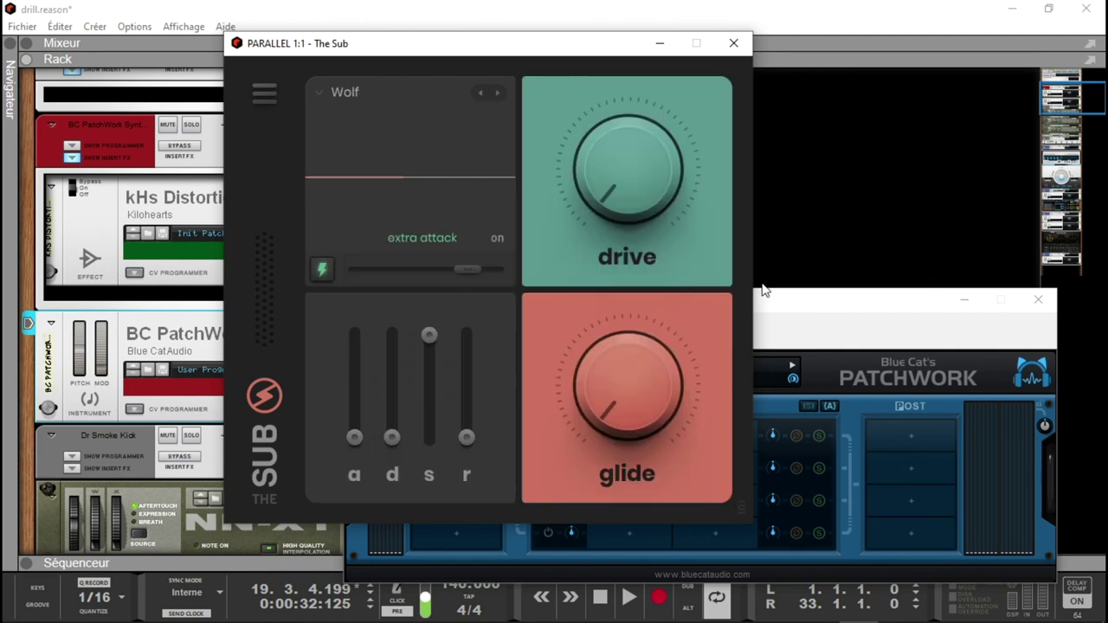
Audition Wolf during playback, raise its drive to just past halfway, set the glide to about 60 ms, and stop playback
click(844, 306)
key(space)
drag(649, 182, 606, 29)
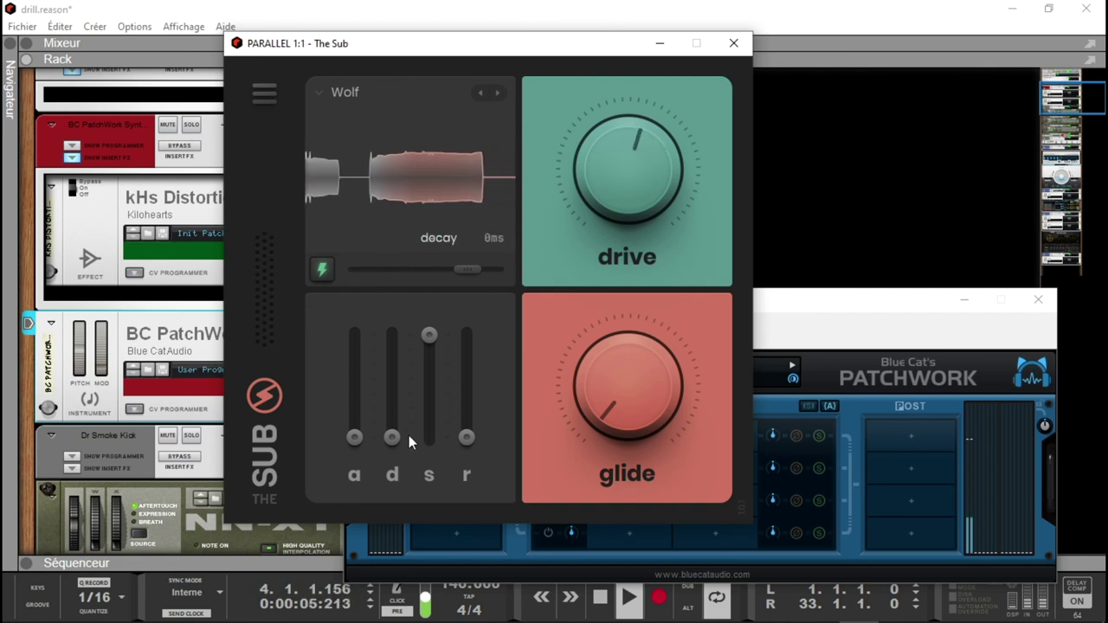
mouse_move(599, 420)
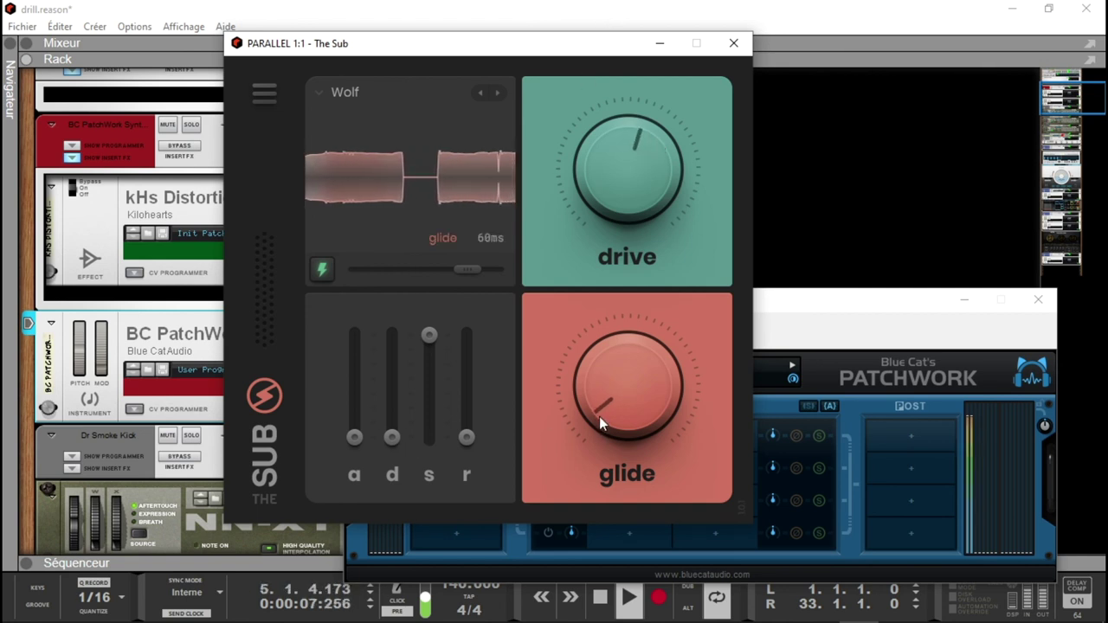
drag(598, 416, 601, 419)
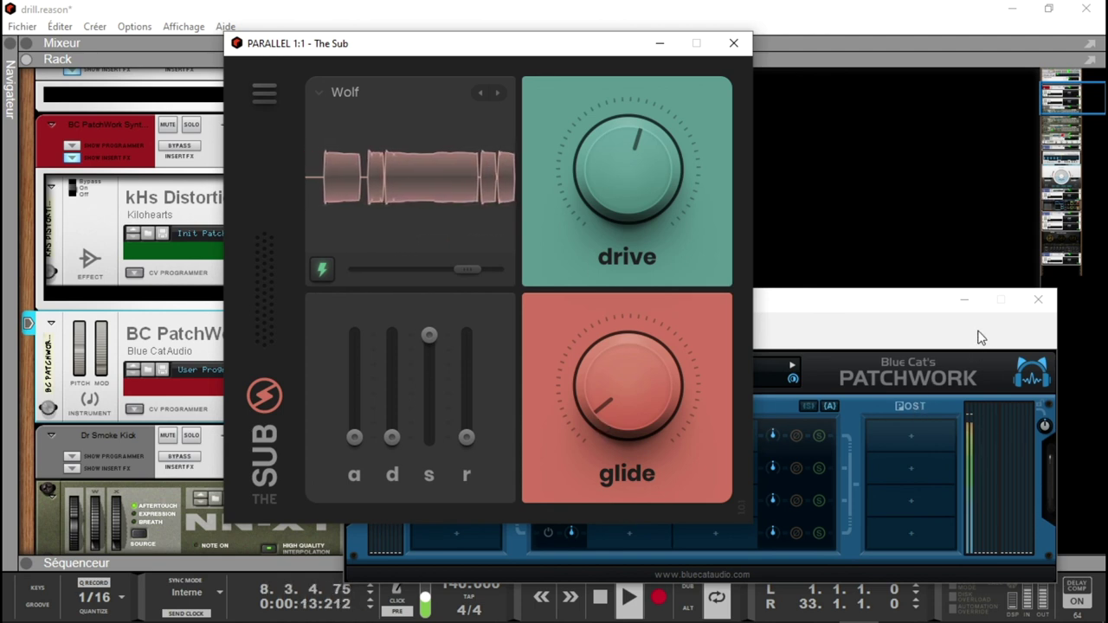
key(space)
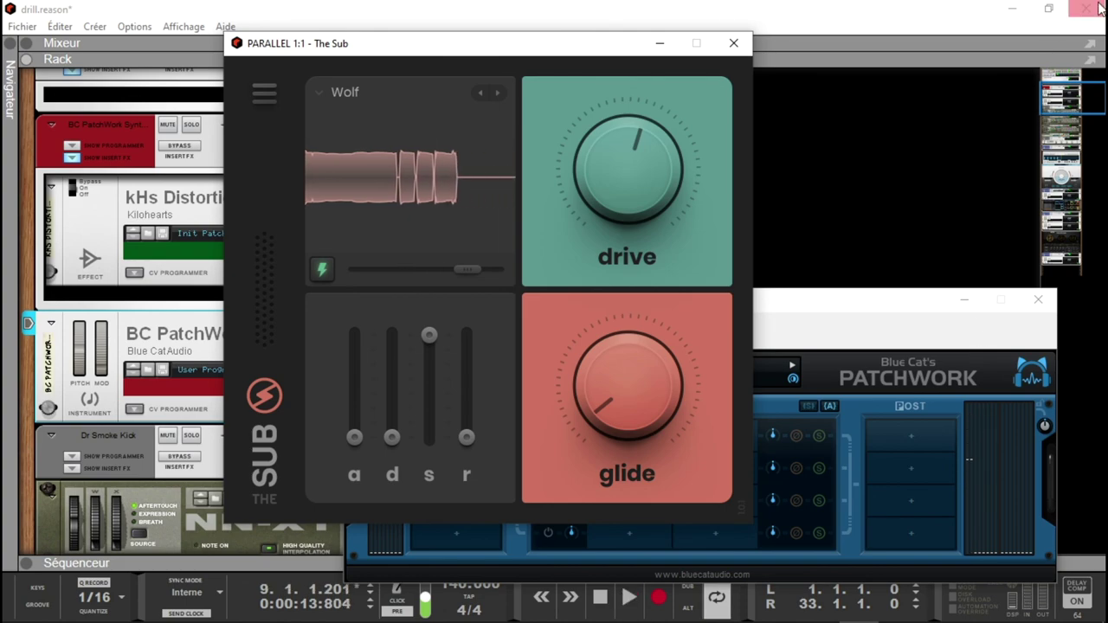